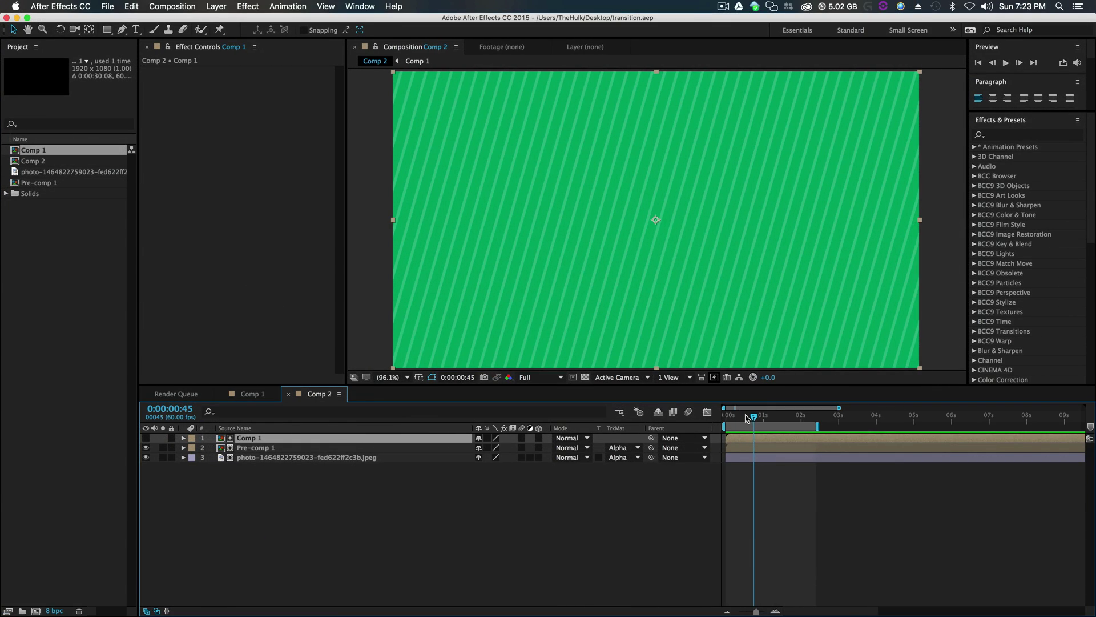
Step: Preview the Comp 2 transition from its first frame
{"action": "left_click", "coordinate": [746, 418]}
{"action": "left_click_drag", "start_coordinate": [746, 418], "coordinate": [723, 417]}
{"action": "key", "text": "space"}
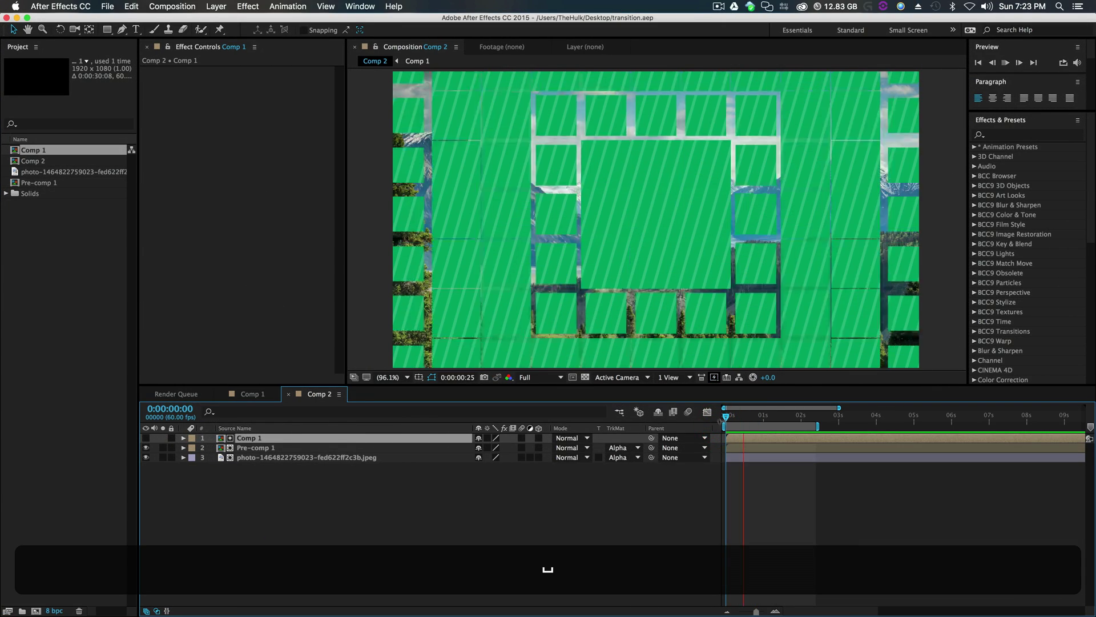
{"action": "key", "text": "space"}
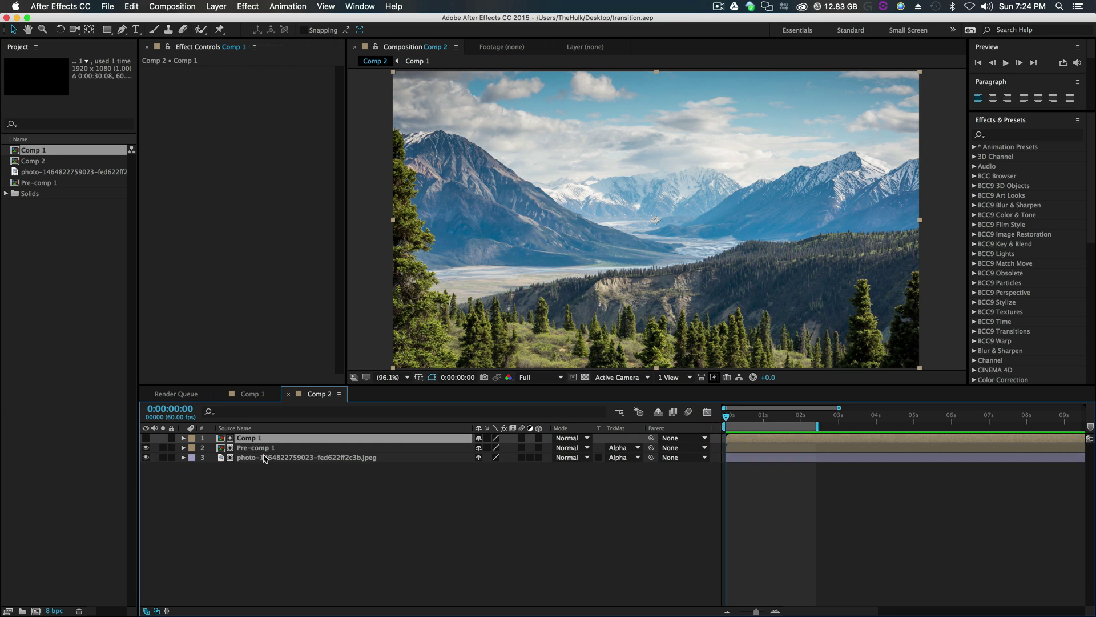
Step: Move the photo layer above Pre-comp 1, set its track matte to Alpha Matte 'Comp 1', and preview
{"action": "left_click_drag", "start_coordinate": [265, 457], "coordinate": [267, 448]}
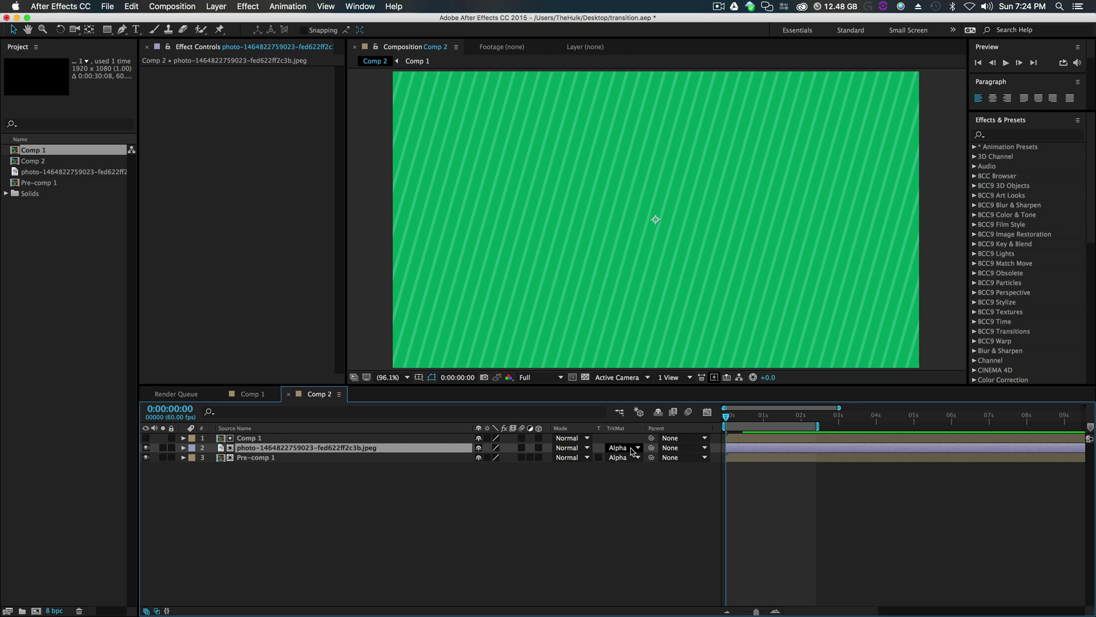
{"action": "left_click", "coordinate": [622, 448]}
{"action": "left_click", "coordinate": [639, 476]}
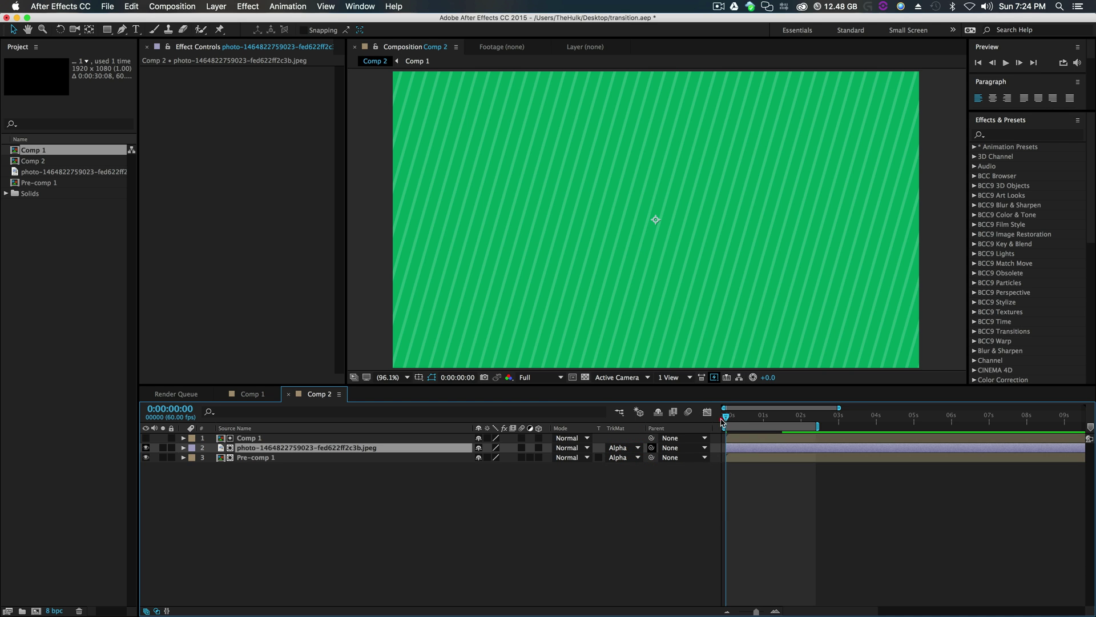
{"action": "key", "text": "space"}
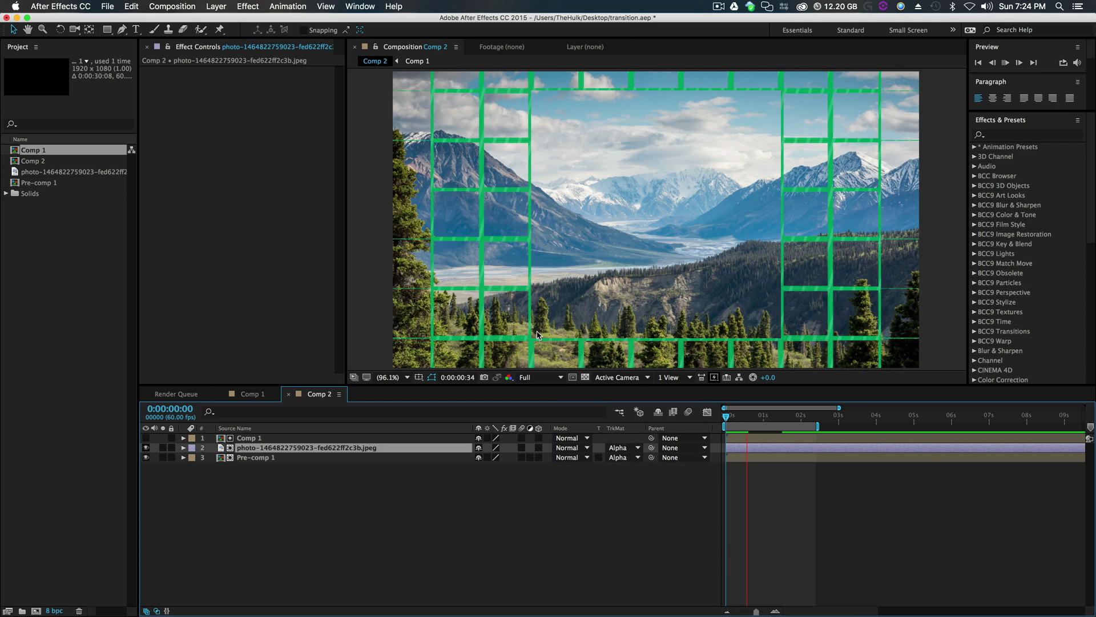
{"action": "key", "text": "space"}
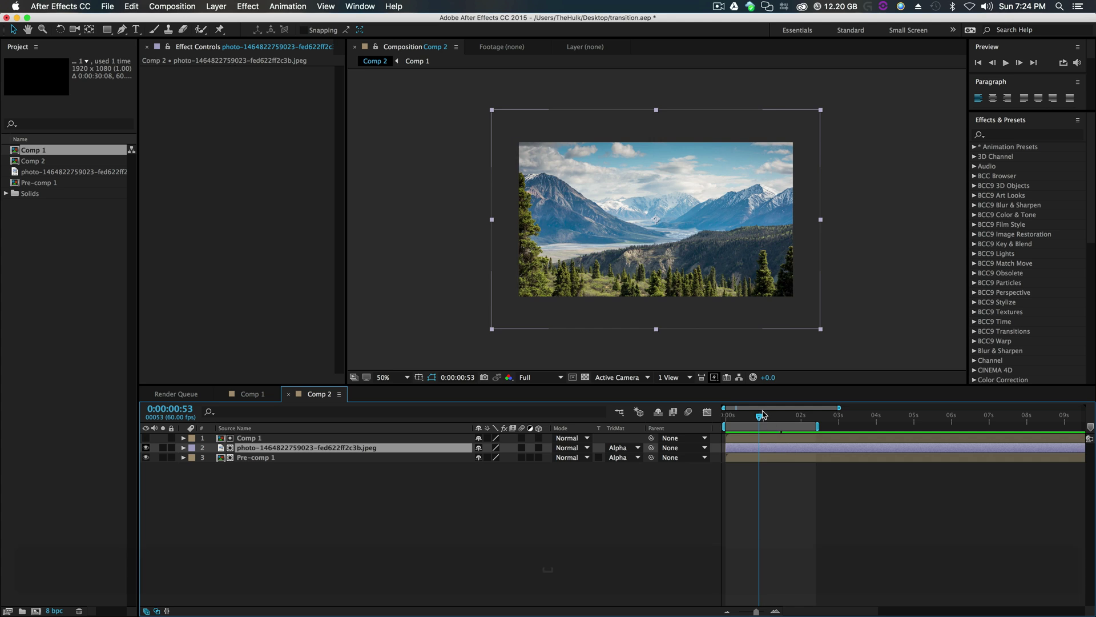
{"action": "key", "text": "space"}
{"action": "key", "text": "space"}
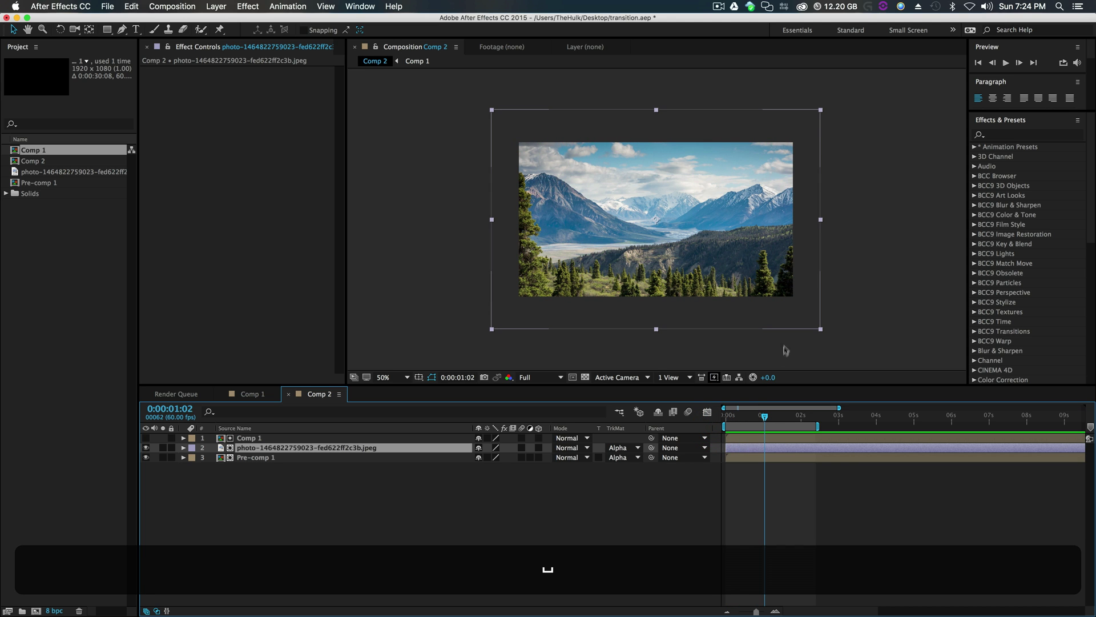
Step: Drag the photo footage from the Project panel into the timeline area, then deselect it
{"action": "left_click_drag", "start_coordinate": [68, 172], "coordinate": [318, 337]}
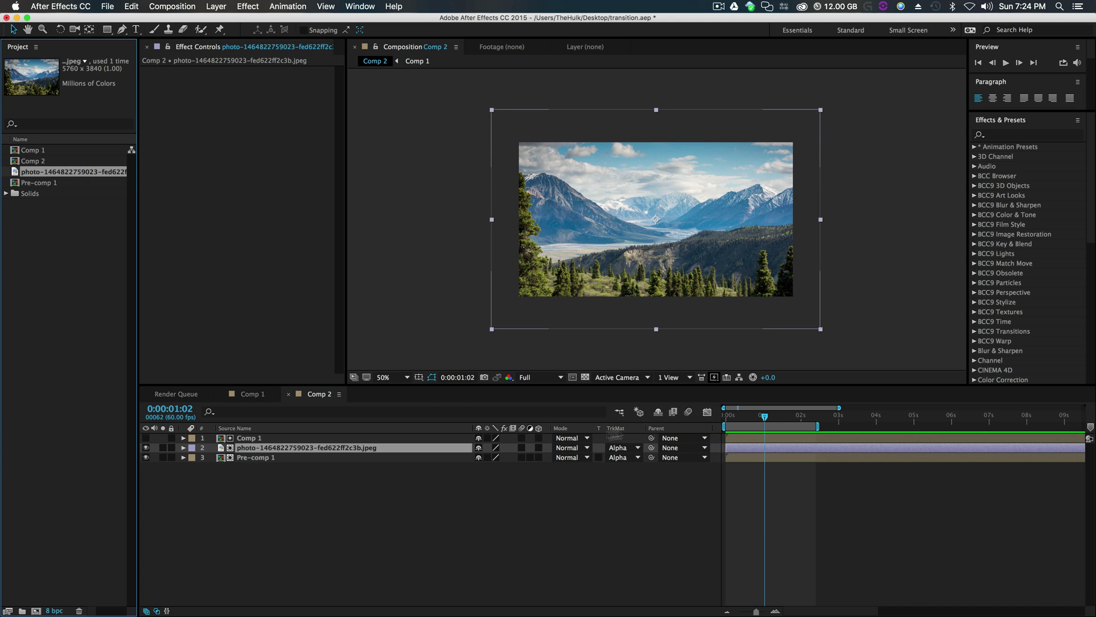
{"action": "left_click_drag", "start_coordinate": [615, 435], "coordinate": [632, 442]}
{"action": "left_click", "coordinate": [59, 266]}
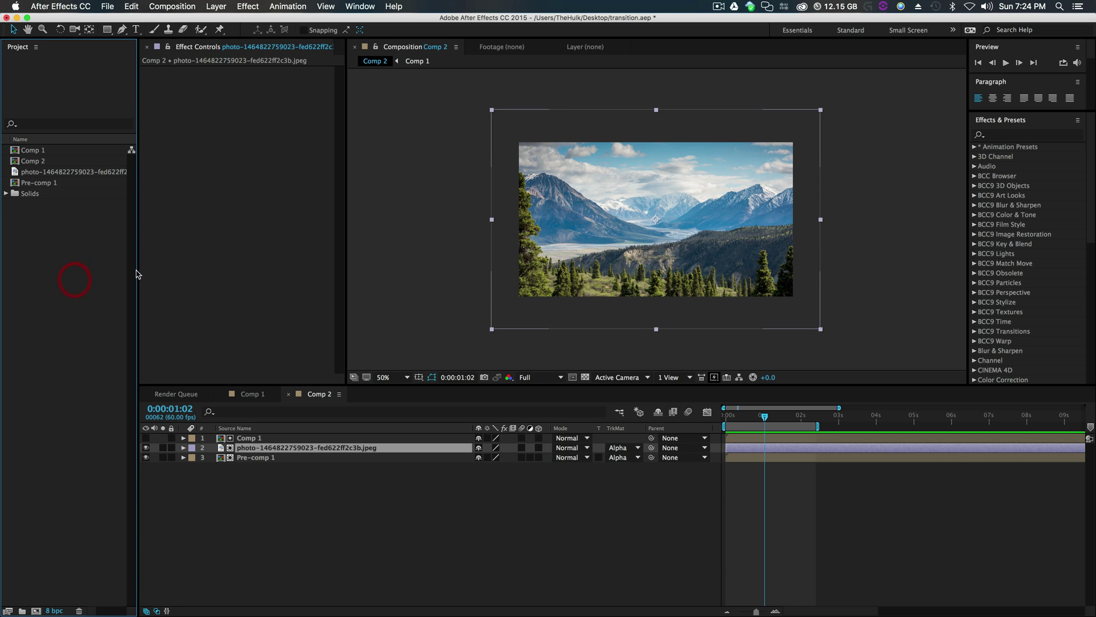
Step: Drop the photo layer to position 3 below Pre-comp 1 and scrub-preview the transition
{"action": "left_click_drag", "start_coordinate": [765, 417], "coordinate": [731, 425]}
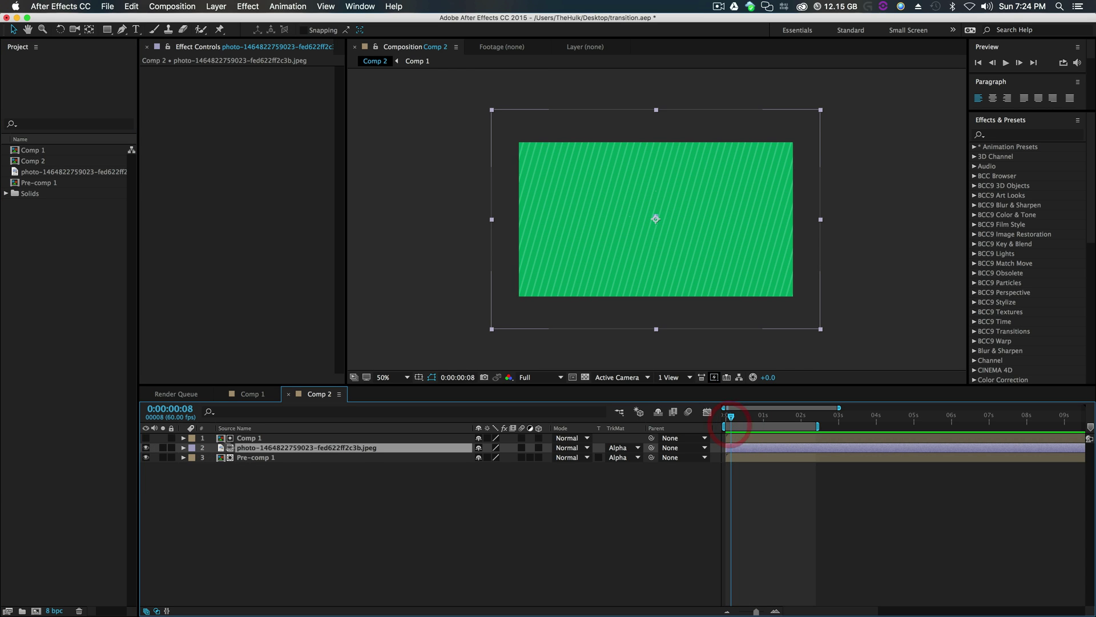
{"action": "left_click", "coordinate": [253, 479]}
{"action": "left_click_drag", "start_coordinate": [254, 451], "coordinate": [245, 480]}
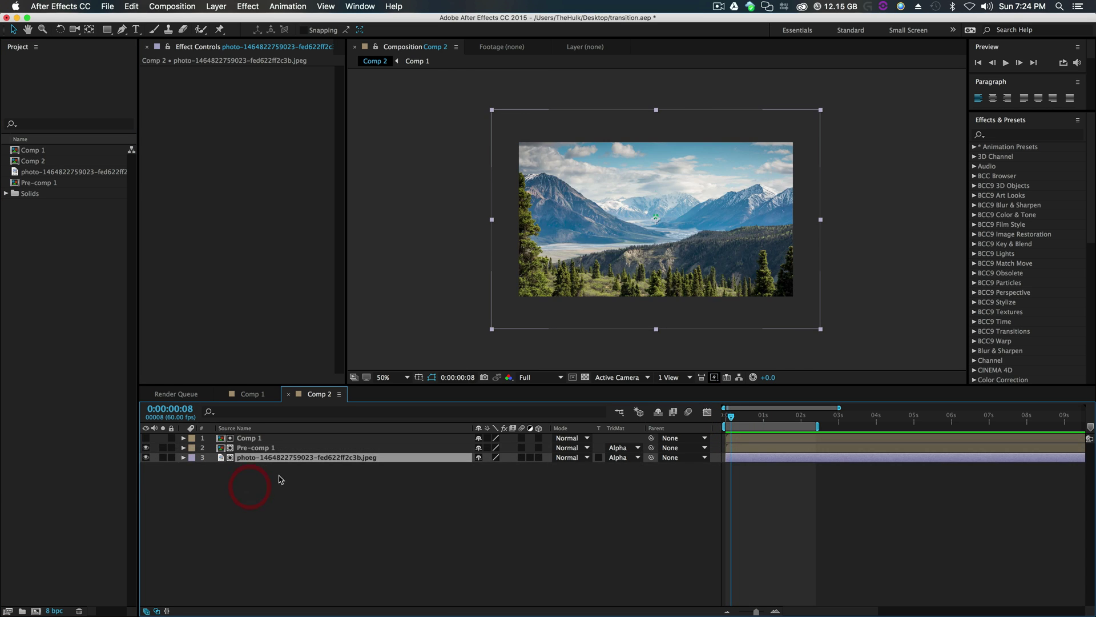
{"action": "key", "text": "space"}
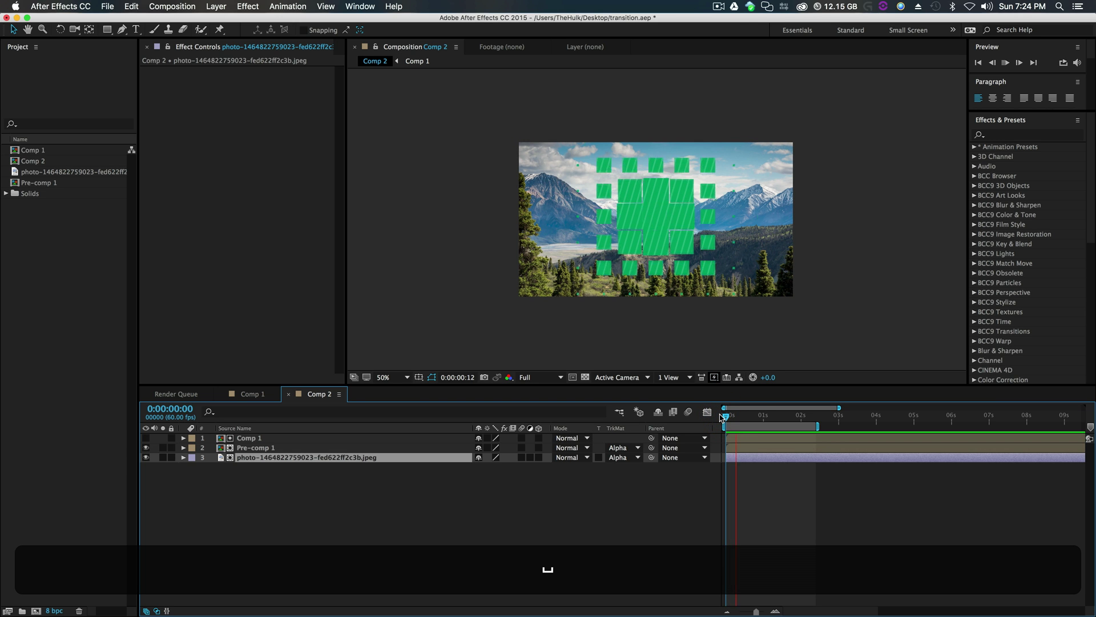
{"action": "left_click_drag", "start_coordinate": [762, 418], "coordinate": [725, 421]}
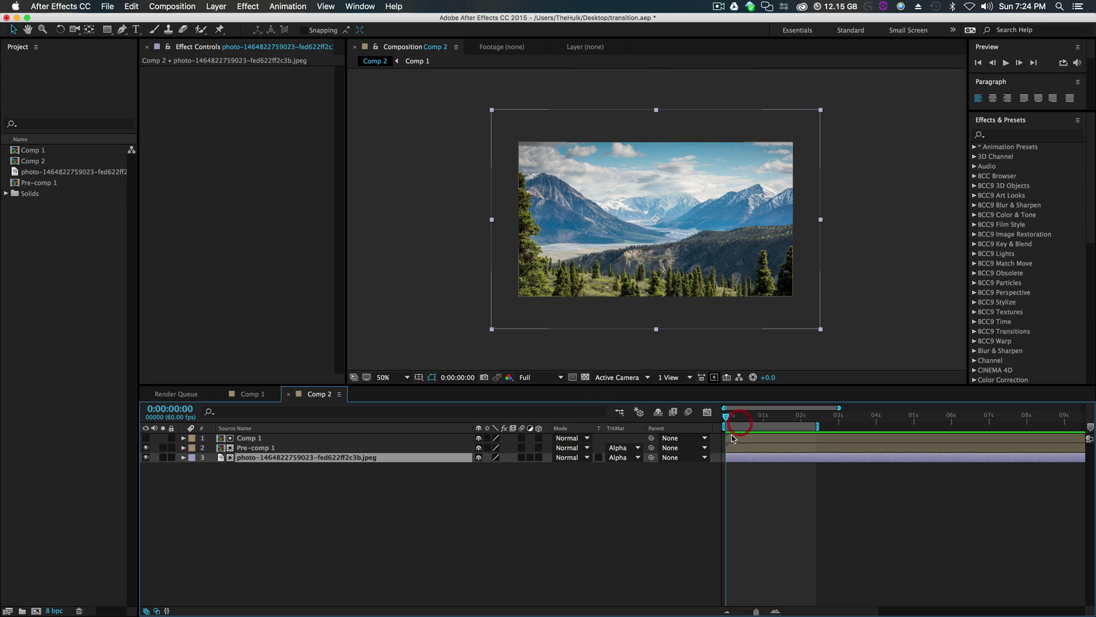
{"action": "left_click", "coordinate": [32, 237]}
Step: Create a new composition named 'Square Transition' with a duration of 0:00:10:00
{"action": "right_click", "coordinate": [23, 230]}
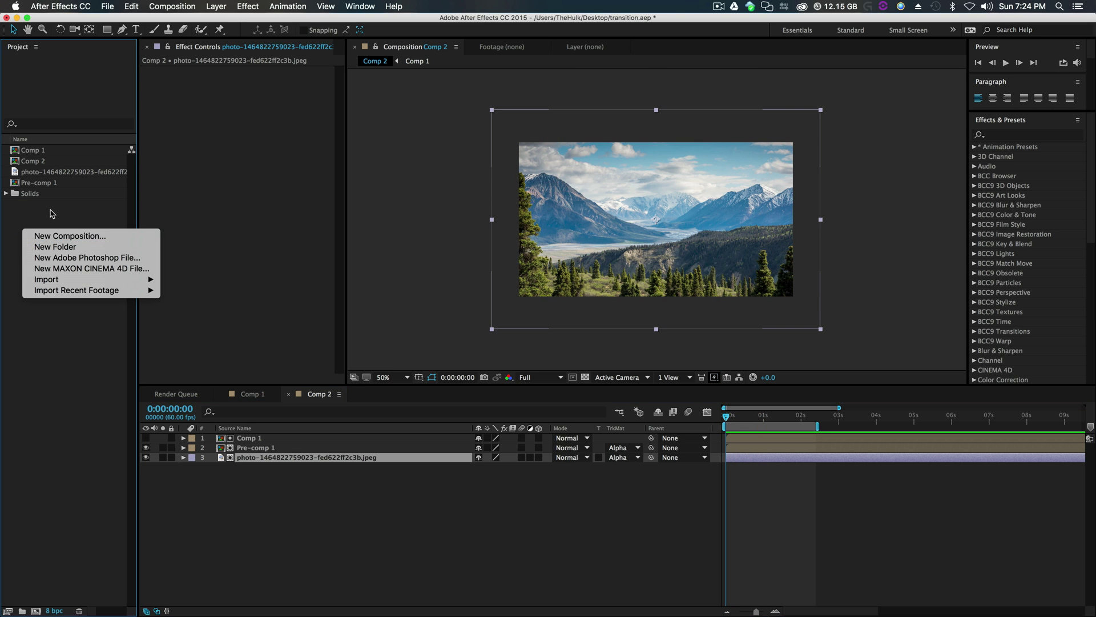
{"action": "left_click", "coordinate": [48, 233]}
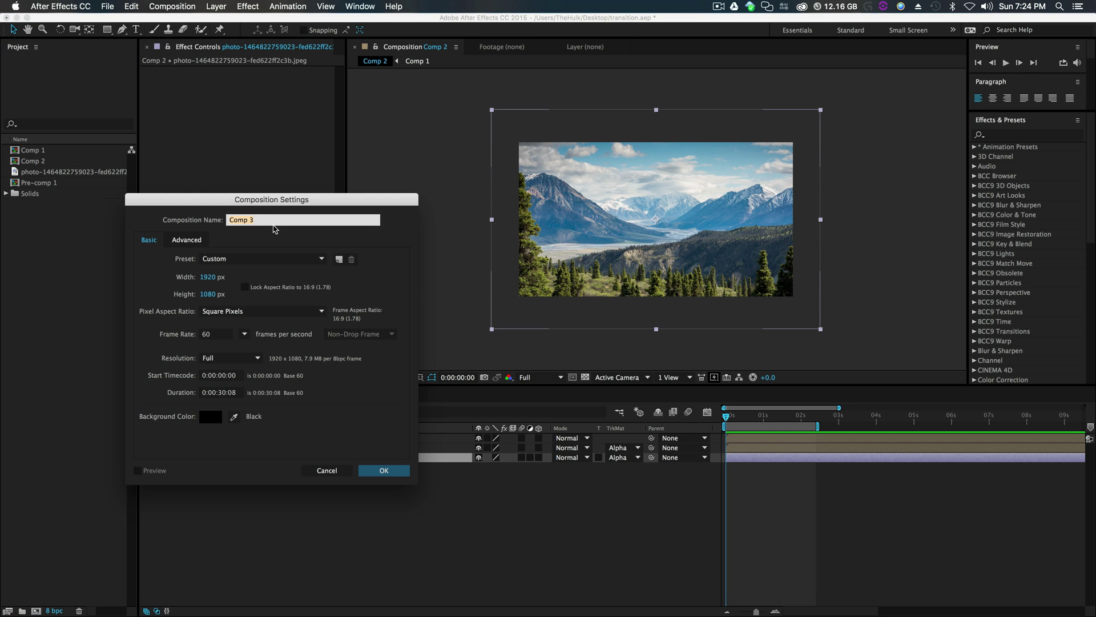
{"action": "type", "text": "Square Transition"}
{"action": "left_click", "coordinate": [222, 393]}
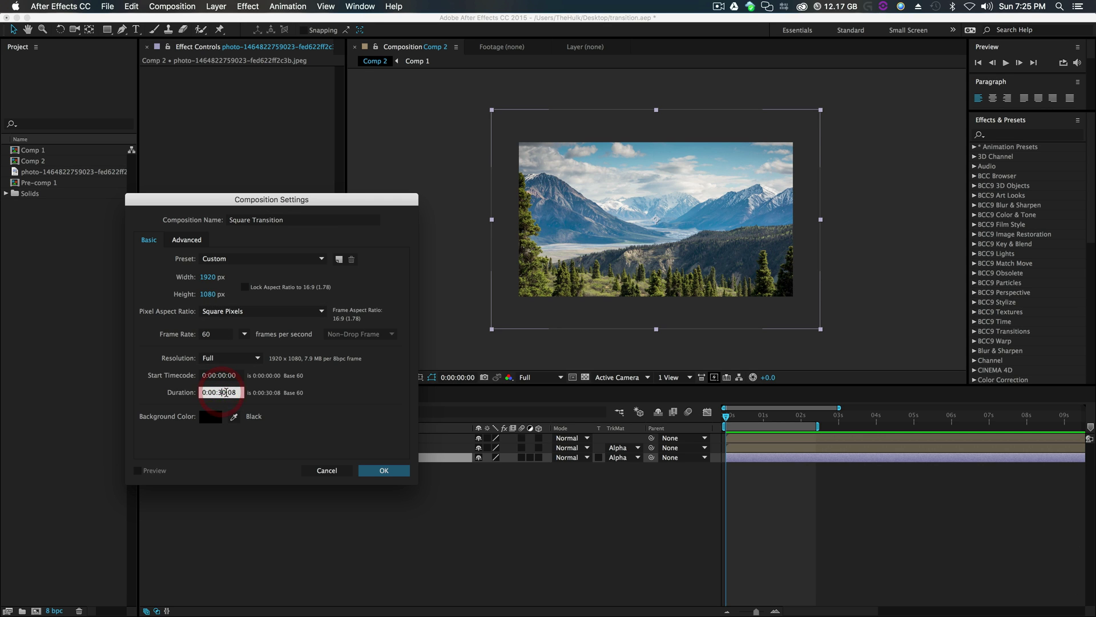
{"action": "type", "text": "5"}
{"action": "key", "text": "BackSpace"}
{"action": "type", "text": "10"}
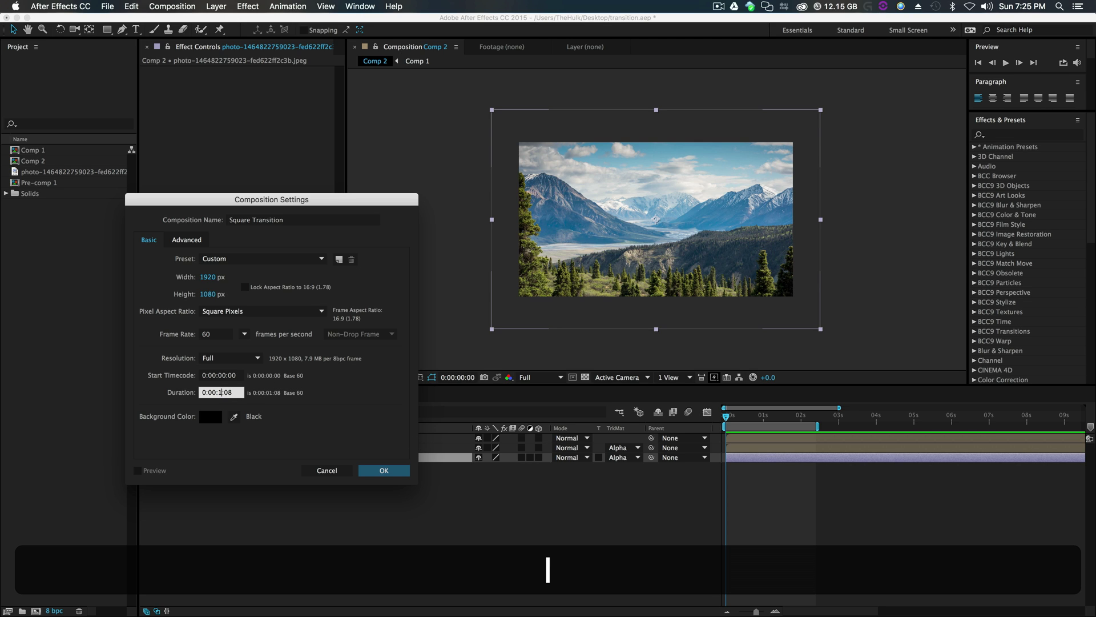
{"action": "key", "text": "BackSpace"}
{"action": "type", "text": "0"}
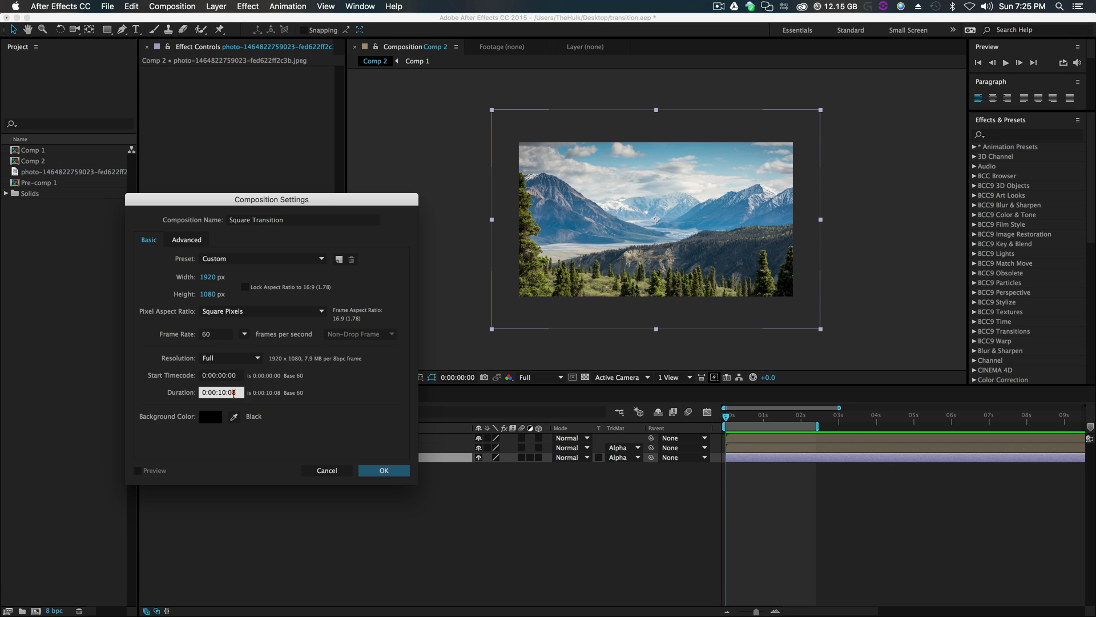
{"action": "left_click", "coordinate": [384, 470]}
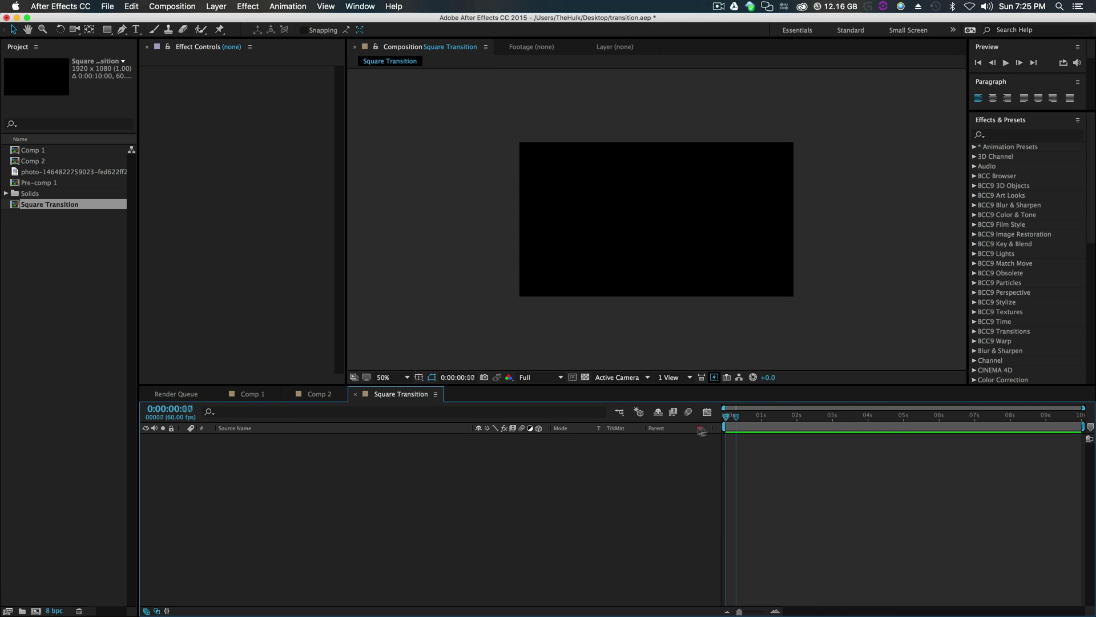
Step: Draw a white square with the Rectangle tool, holding Shift to constrain it
{"action": "scroll", "coordinate": [736, 309], "scroll_direction": "up", "scroll_amount": 2}
{"action": "scroll", "coordinate": [736, 309], "scroll_direction": "down", "scroll_amount": 2}
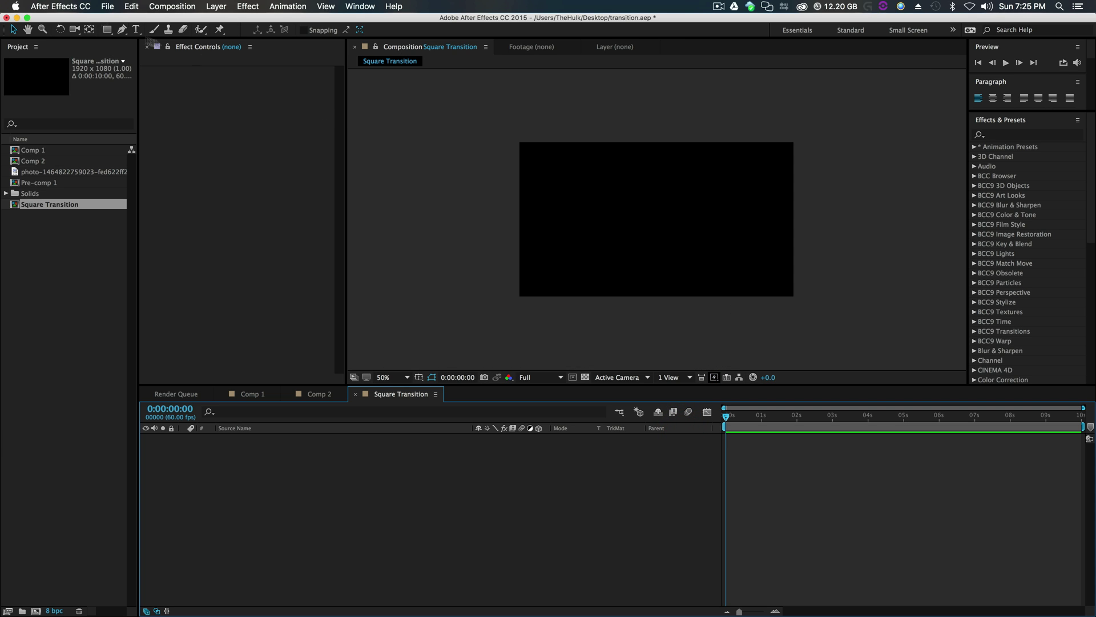
{"action": "left_click", "coordinate": [107, 30]}
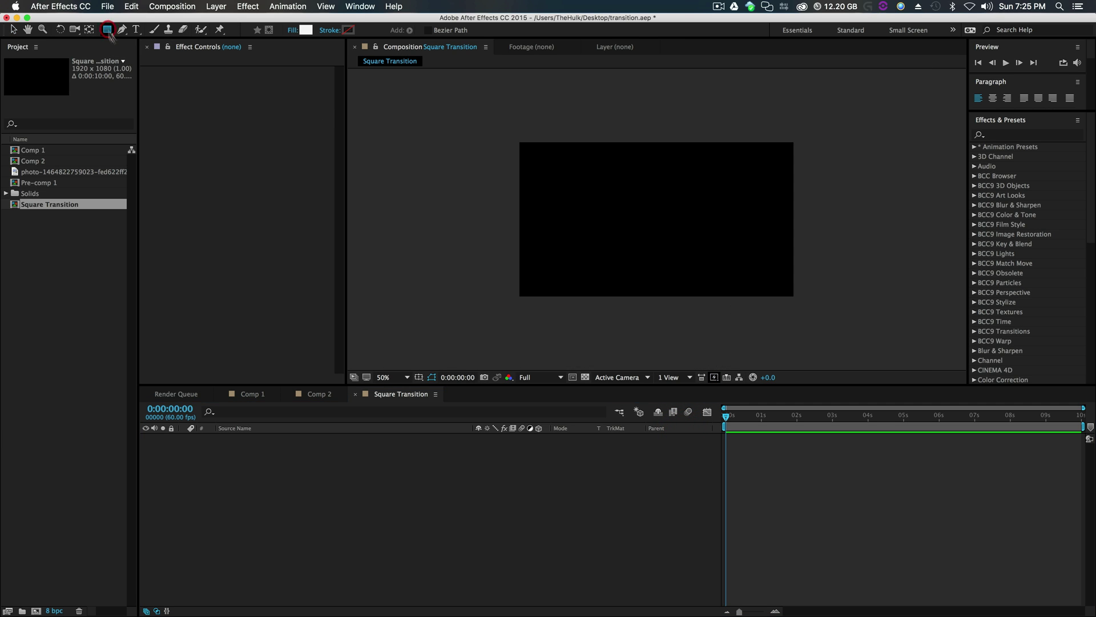
{"action": "key", "text": "shift"}
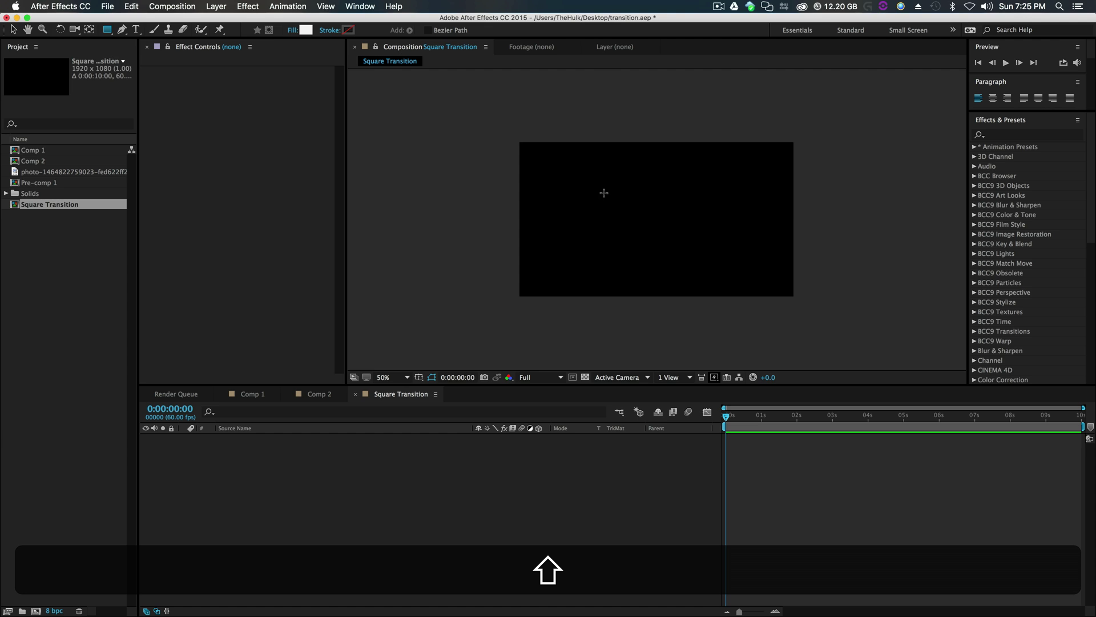
{"action": "left_click_drag", "start_coordinate": [604, 193], "coordinate": [631, 221]}
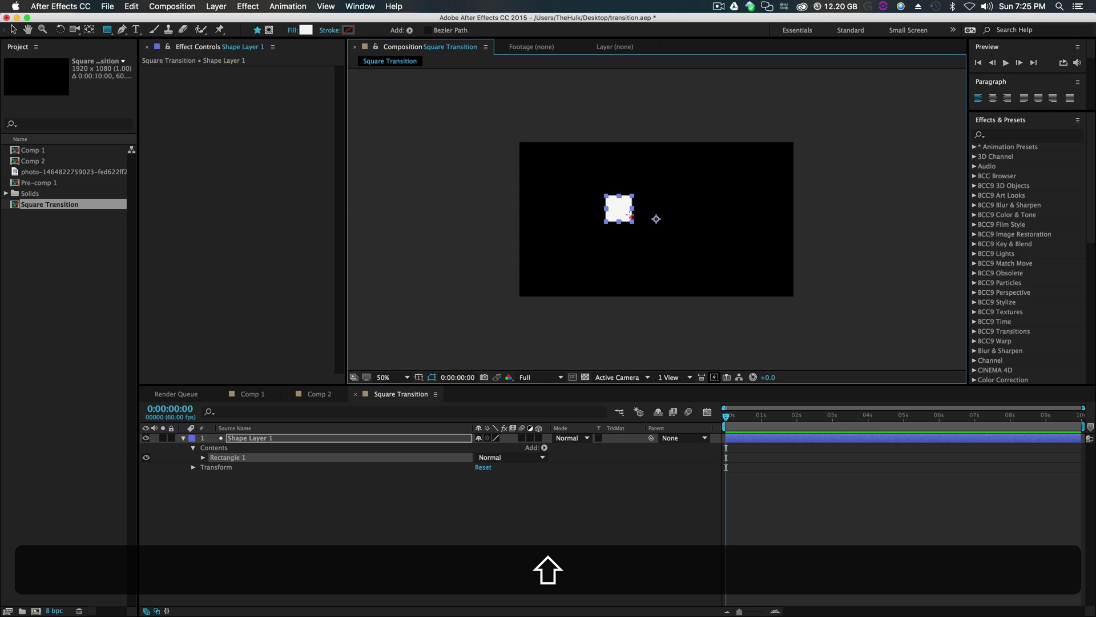
{"action": "key", "text": "period"}
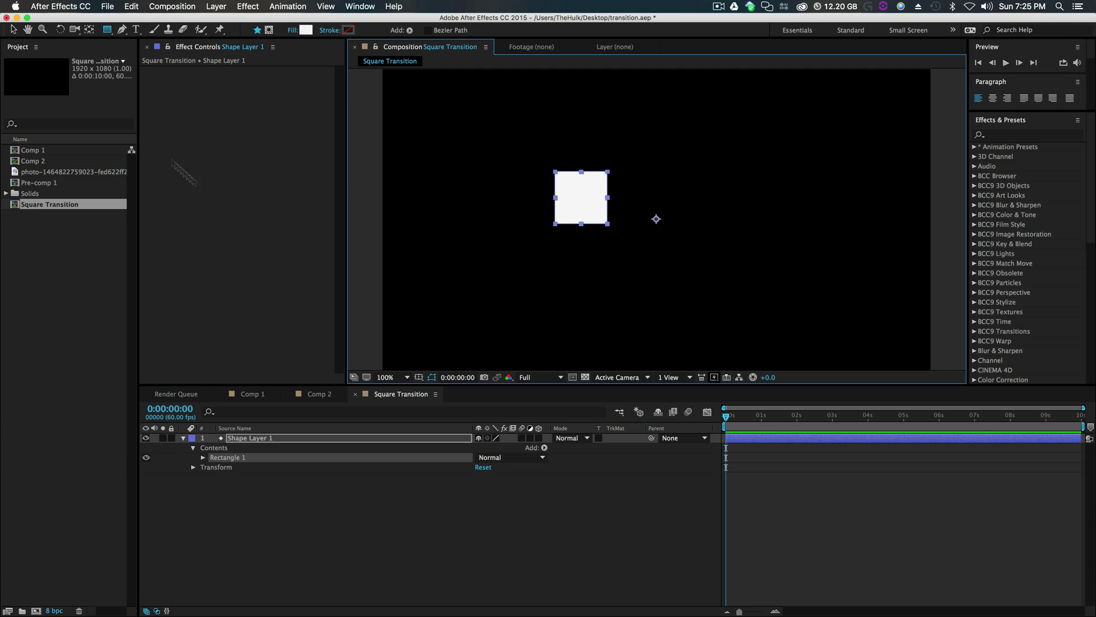
{"action": "left_click", "coordinate": [250, 198]}
{"action": "left_click", "coordinate": [428, 594]}
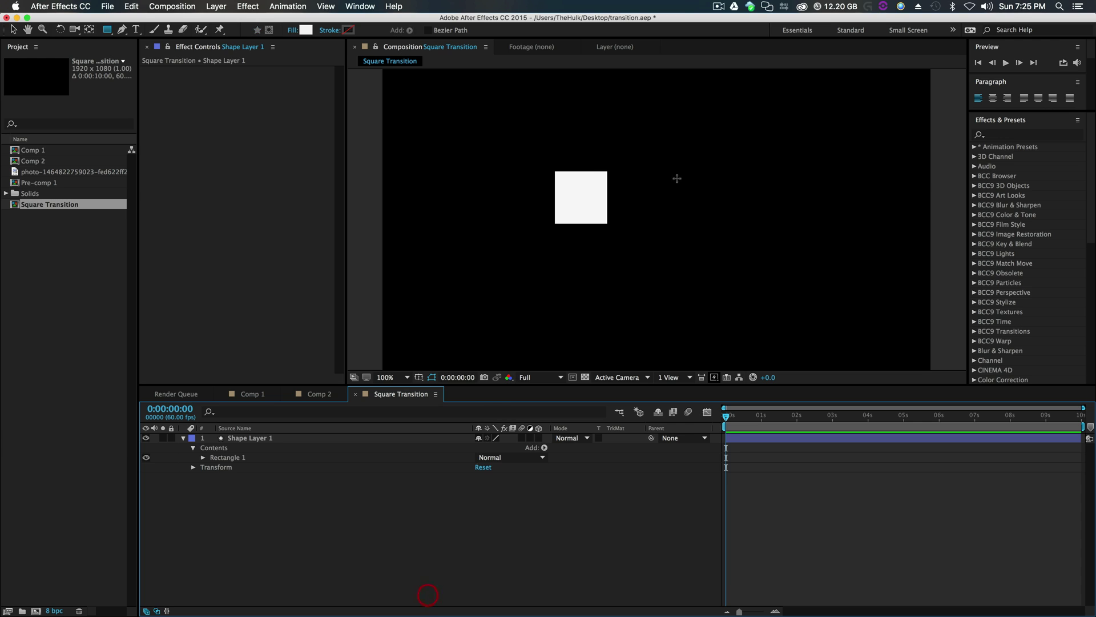
Step: Centre the square's anchor point with the Pan Behind tool and centre the layer in the frame
{"action": "left_click", "coordinate": [12, 30]}
{"action": "left_click", "coordinate": [581, 197]}
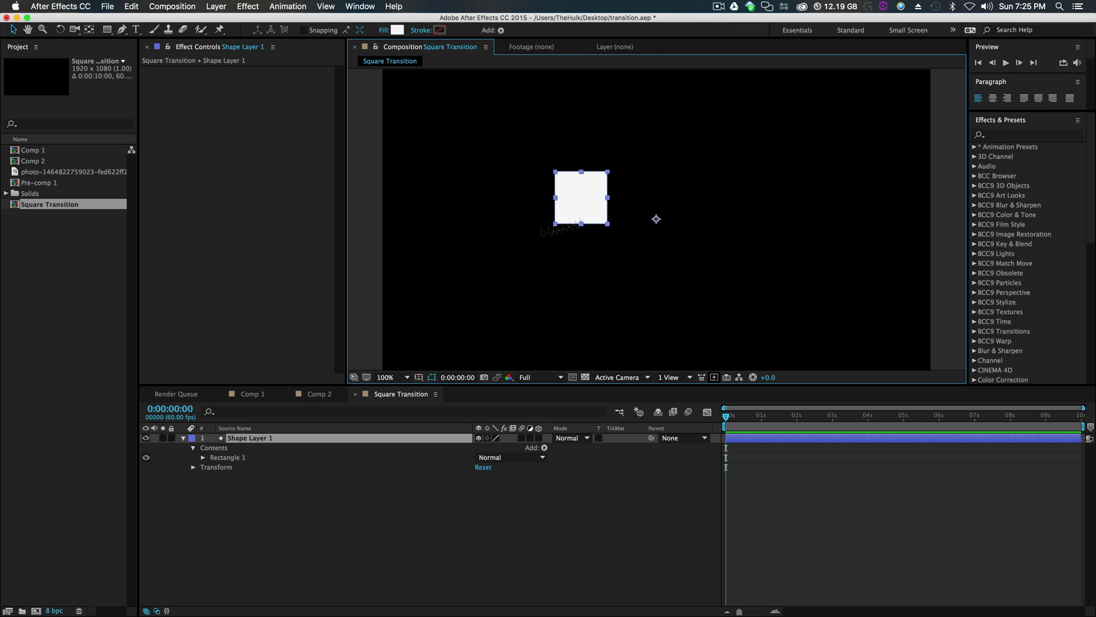
{"action": "left_click", "coordinate": [89, 30]}
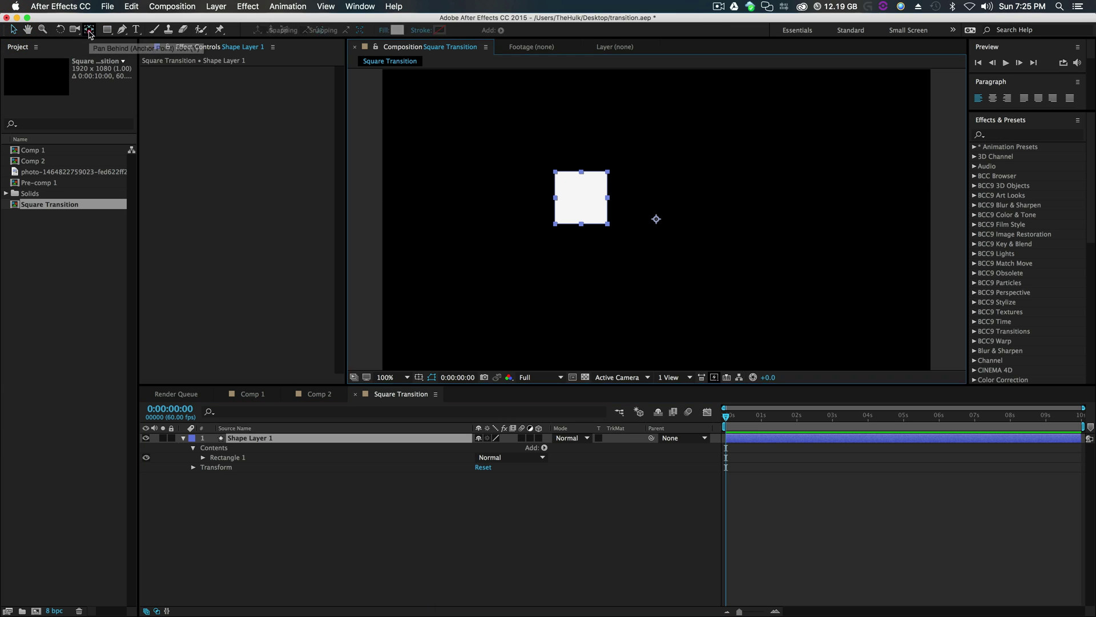
{"action": "mouse_move", "coordinate": [656, 219]}
{"action": "left_mouse_down"}
{"action": "mouse_move", "coordinate": [579, 196]}
{"action": "mouse_move", "coordinate": [661, 225]}
{"action": "left_mouse_up"}
{"action": "key", "text": "v"}
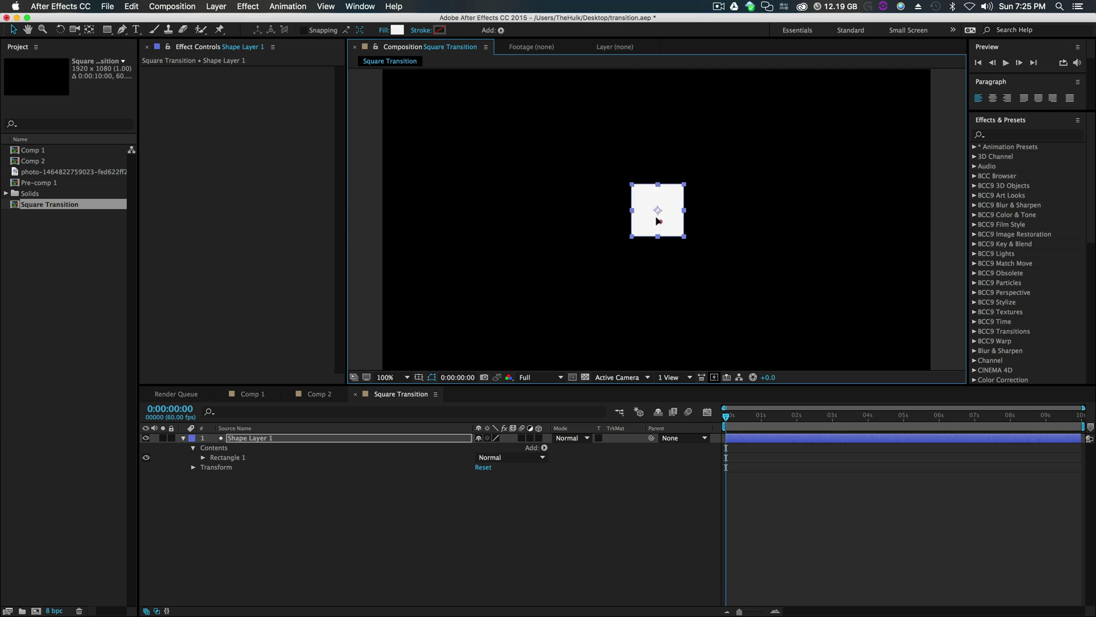
Step: Show layer names, reveal the square's Scale property, and enable its stopwatch
{"action": "left_click", "coordinate": [578, 533]}
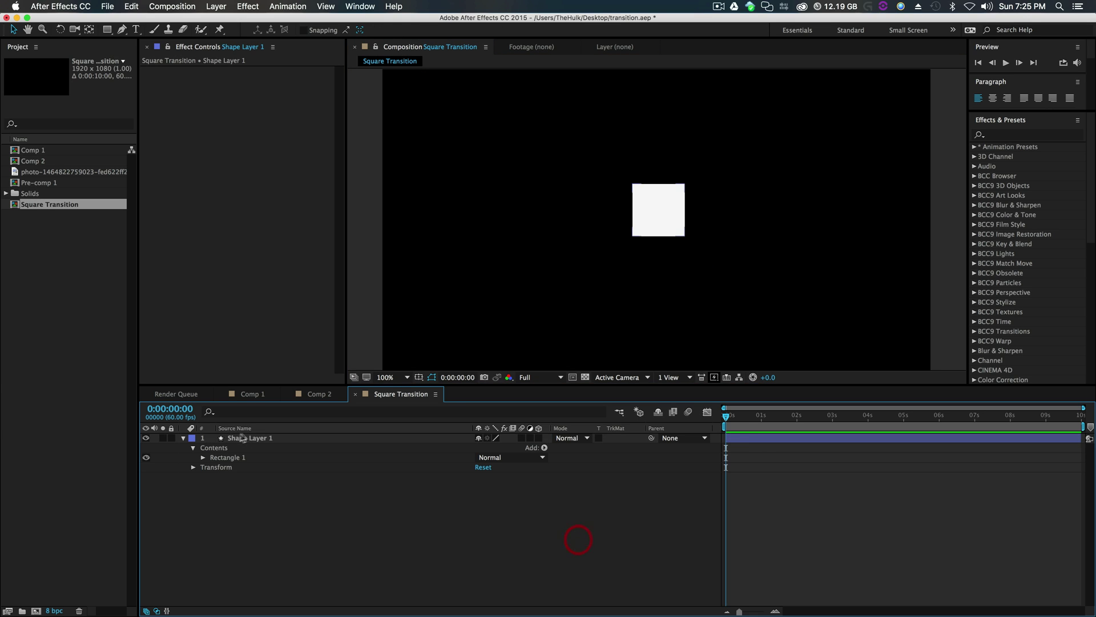
{"action": "left_click", "coordinate": [249, 430]}
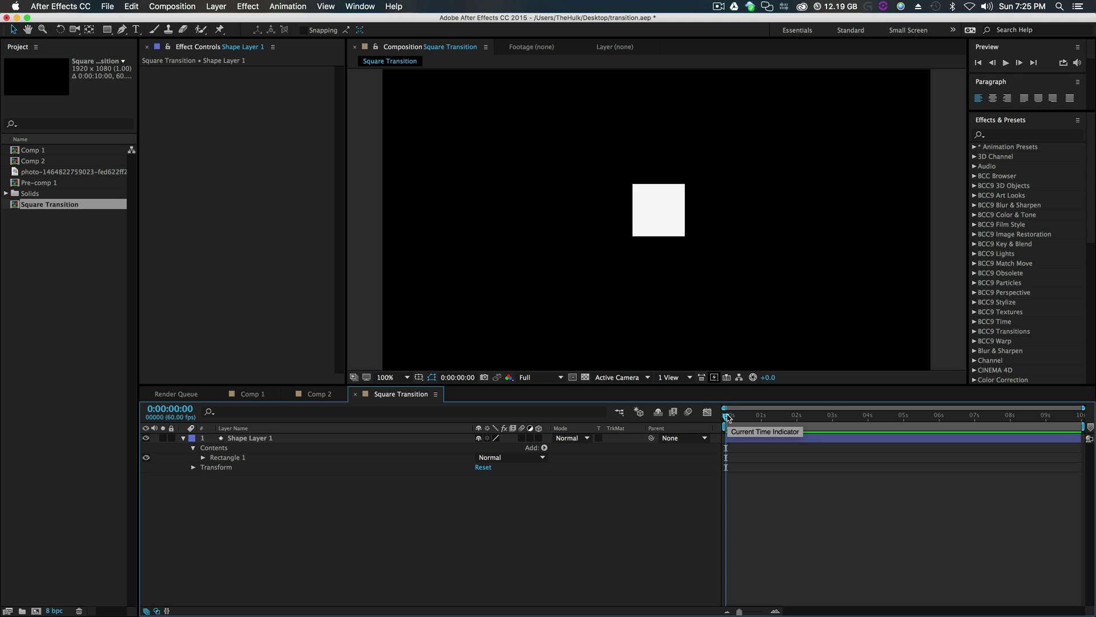
{"action": "left_click", "coordinate": [659, 216]}
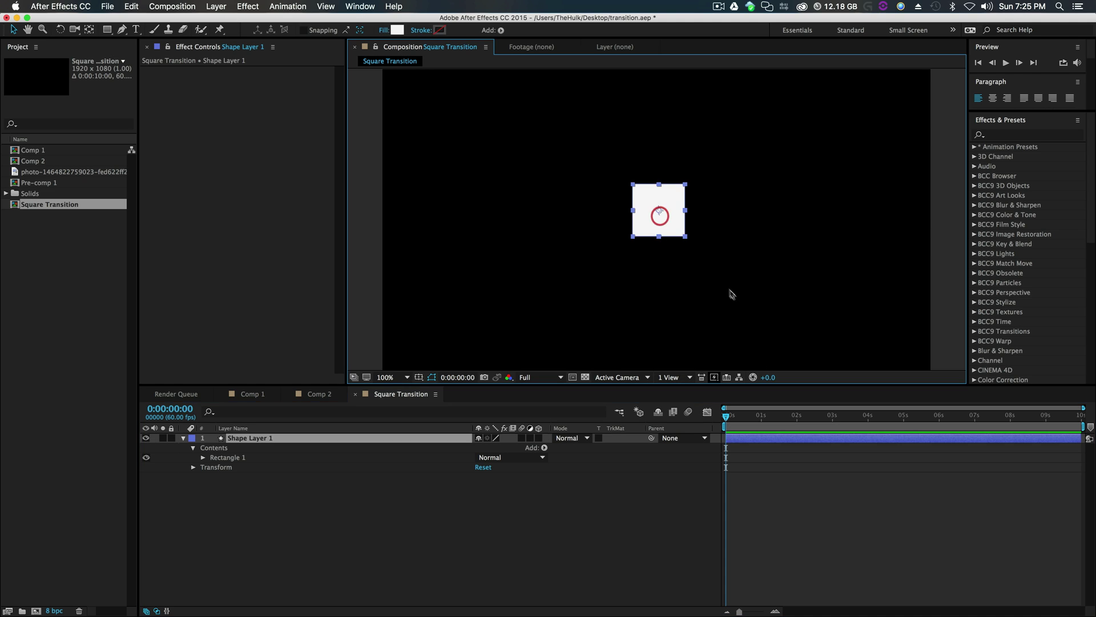
{"action": "key", "text": "s"}
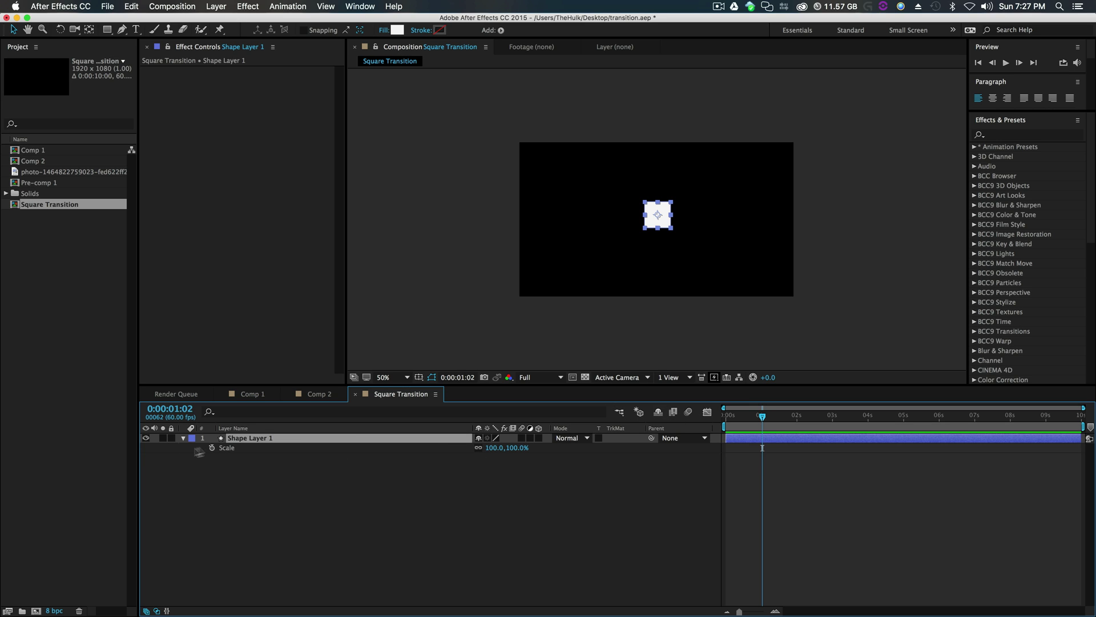
{"action": "left_click", "coordinate": [212, 448]}
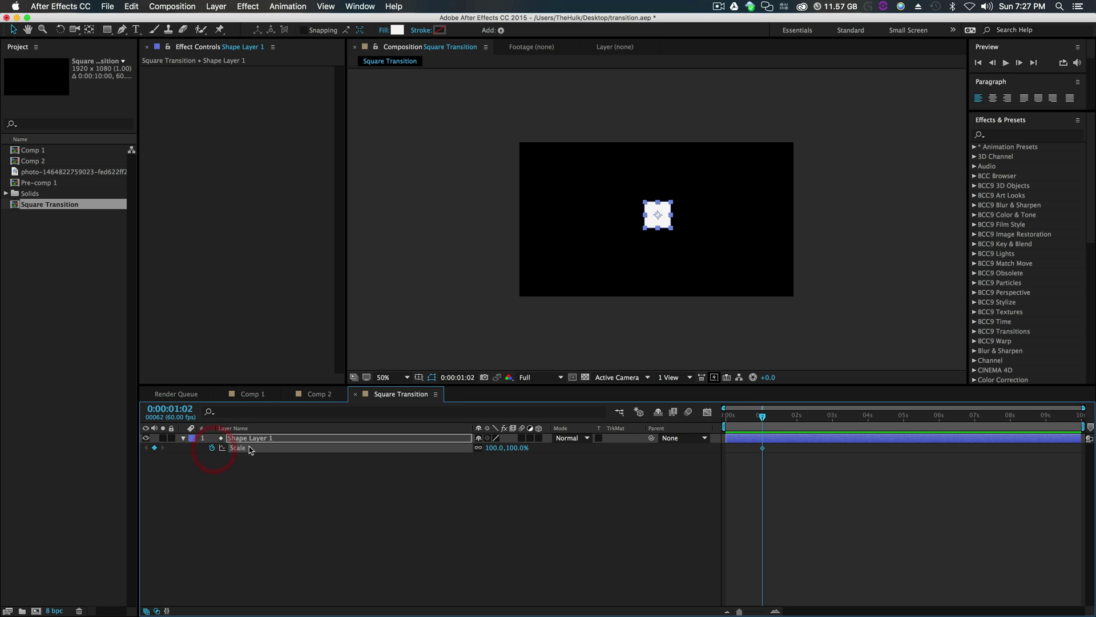
Step: Set a 0% Scale keyframe at 0:00:00:13 and a 90% keyframe later
{"action": "left_click_drag", "start_coordinate": [762, 417], "coordinate": [735, 427]}
{"action": "left_click", "coordinate": [494, 448]}
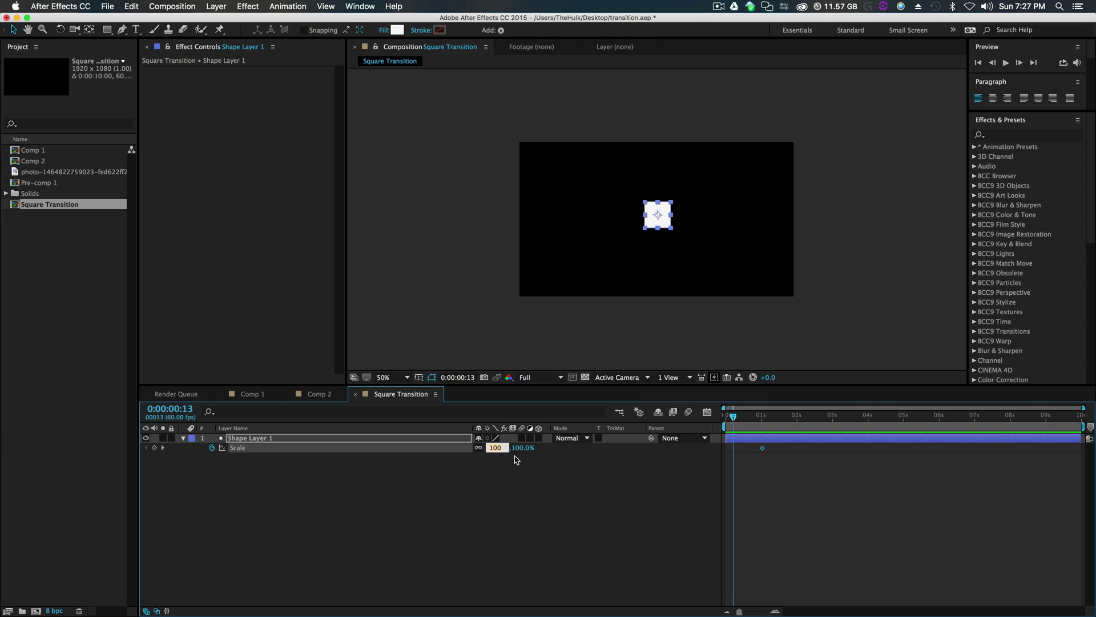
{"action": "type", "text": "0"}
{"action": "left_click", "coordinate": [512, 473]}
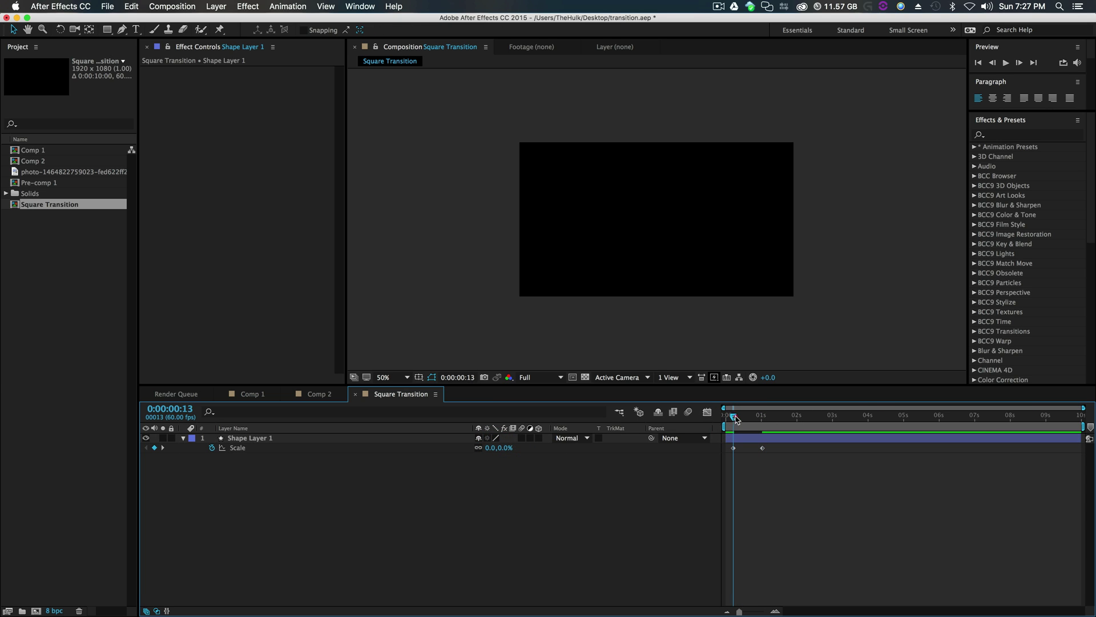
{"action": "left_click_drag", "start_coordinate": [735, 418], "coordinate": [779, 411]}
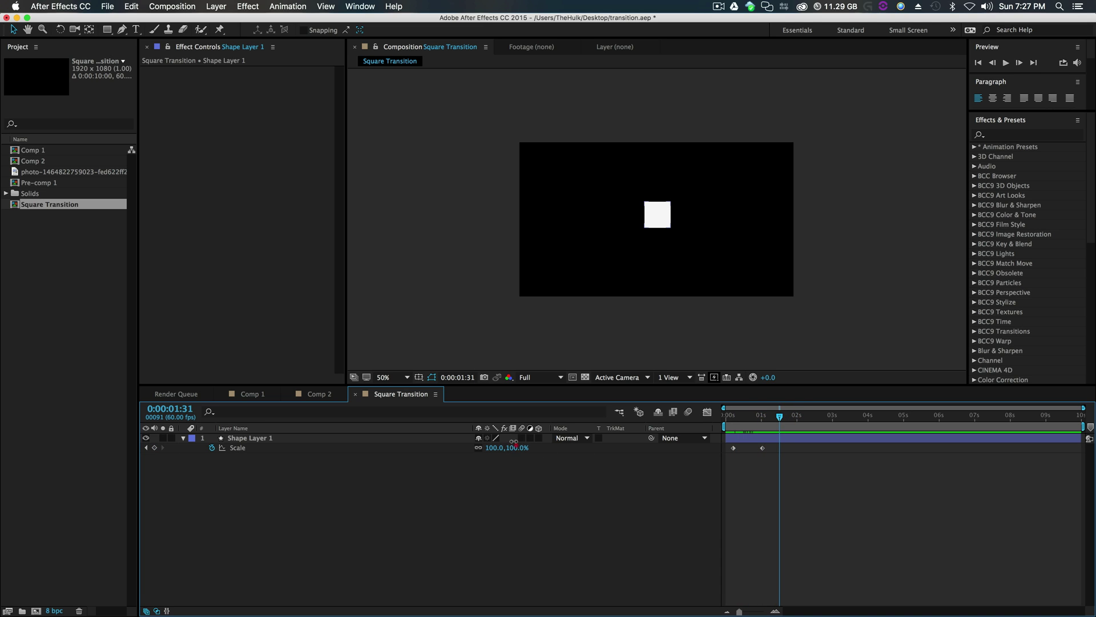
{"action": "type", "text": "90"}
{"action": "key", "text": "Return"}
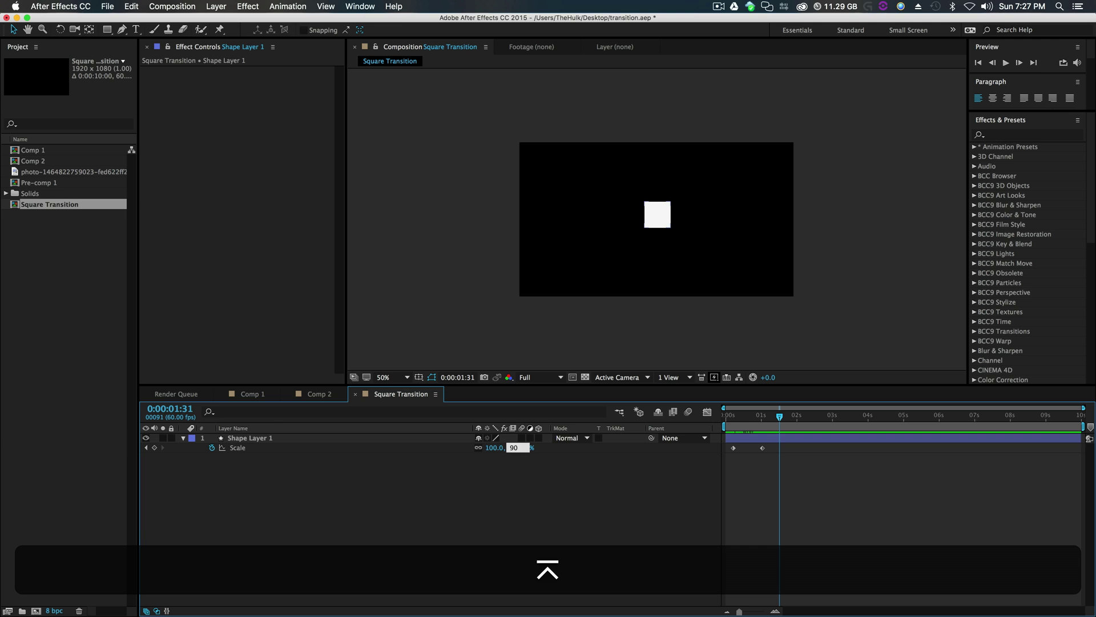
Step: Add a 100% Scale keyframe at 0:00:01:54 and preview the animation
{"action": "left_click_drag", "start_coordinate": [789, 419], "coordinate": [793, 416]}
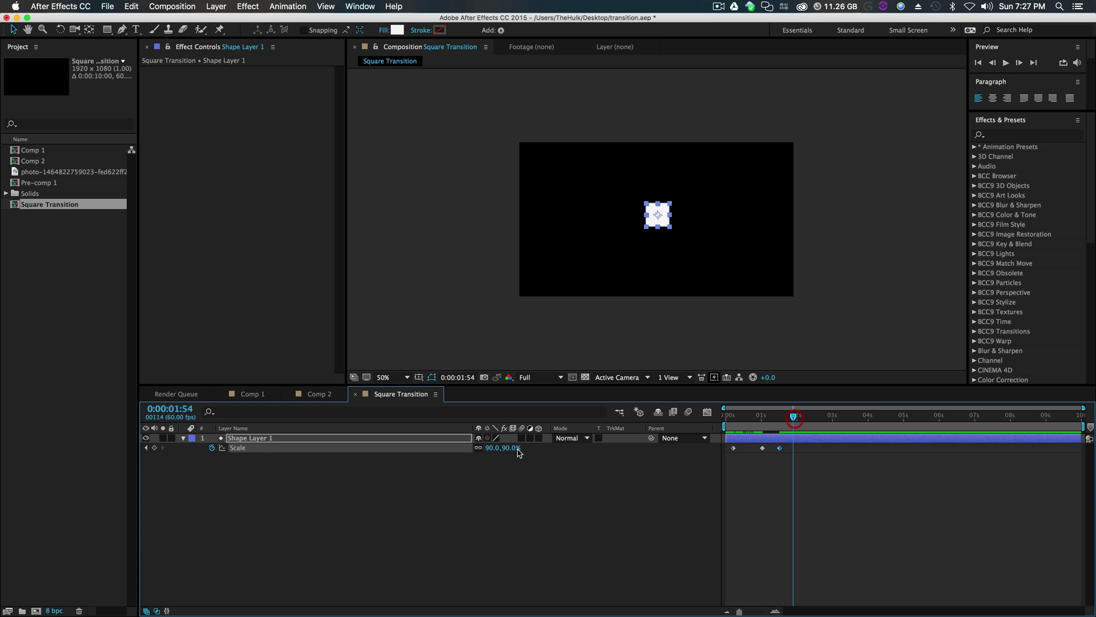
{"action": "left_click", "coordinate": [511, 448]}
{"action": "type", "text": "100"}
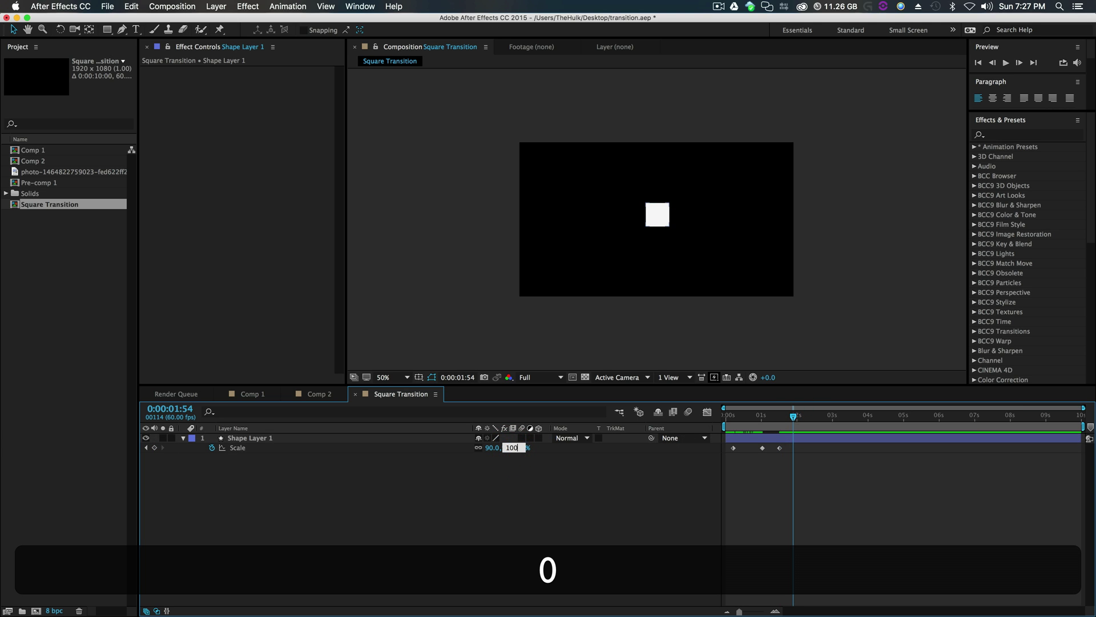
{"action": "left_click", "coordinate": [534, 514]}
{"action": "key", "text": "space"}
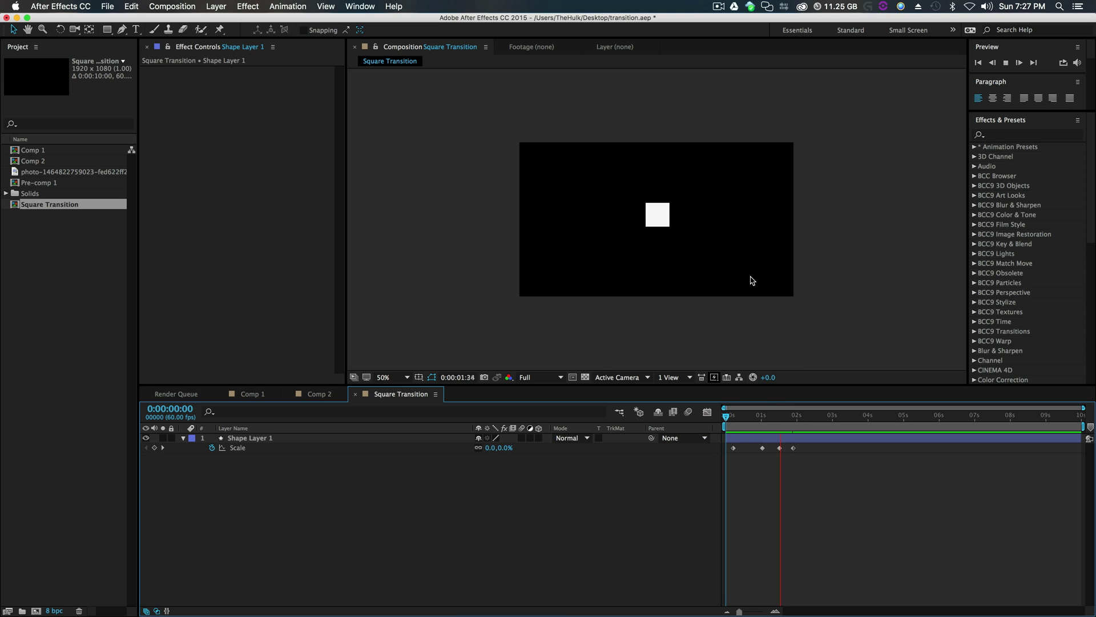
{"action": "key", "text": "space"}
Step: Apply Easy Ease to all the square's Scale keyframes
{"action": "left_click_drag", "start_coordinate": [805, 452], "coordinate": [718, 467]}
{"action": "right_click", "coordinate": [735, 449]}
{"action": "mouse_move", "coordinate": [794, 583]}
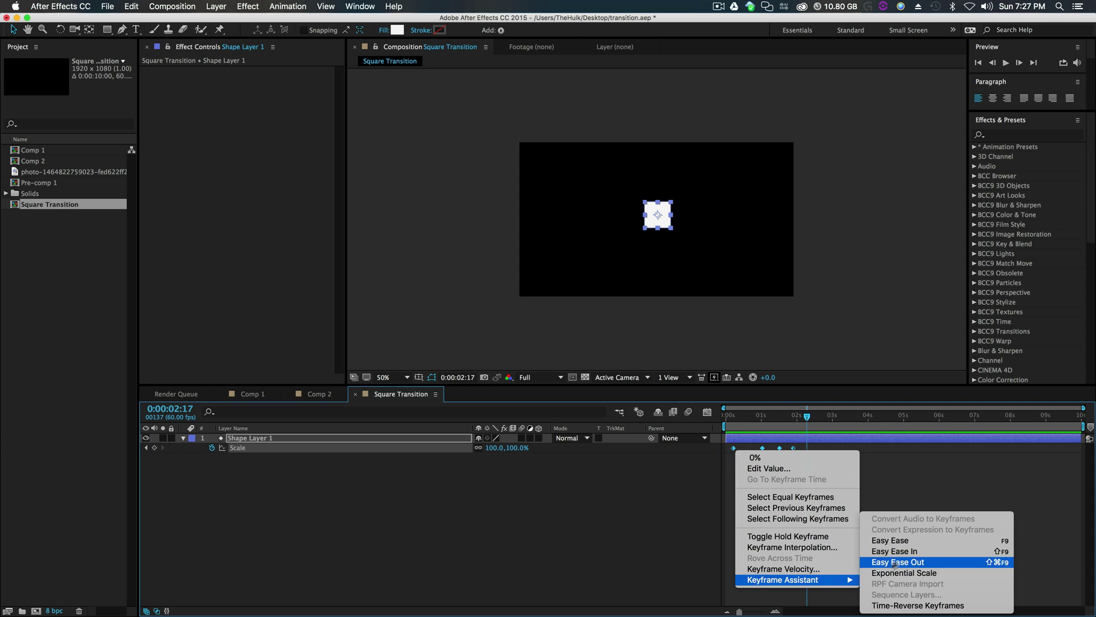
{"action": "left_click", "coordinate": [899, 539]}
Step: Shift the second Scale keyframe earlier in time and preview the faster pop
{"action": "left_click", "coordinate": [730, 426]}
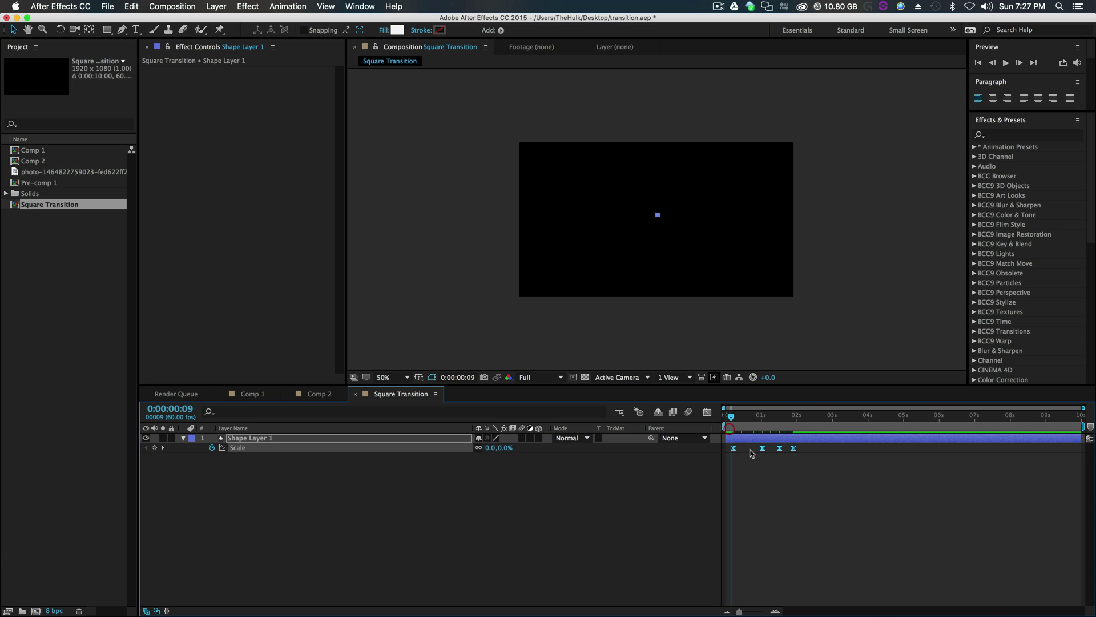
{"action": "left_click", "coordinate": [756, 455]}
{"action": "left_click", "coordinate": [762, 449]}
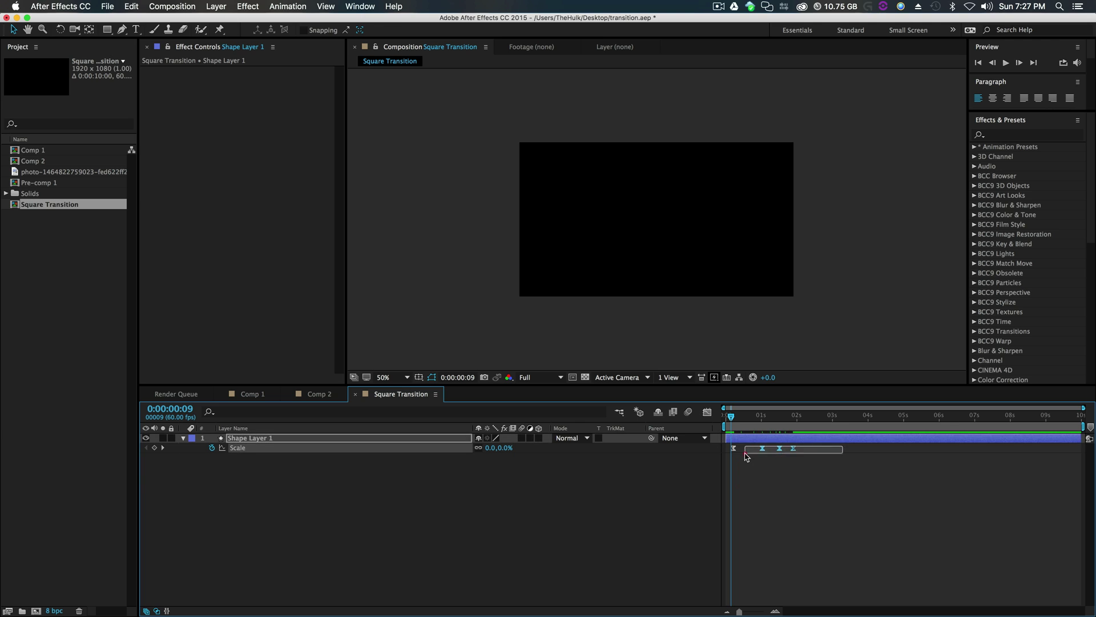
{"action": "mouse_move", "coordinate": [763, 448]}
{"action": "left_mouse_down"}
{"action": "mouse_move", "coordinate": [746, 451]}
{"action": "mouse_move", "coordinate": [773, 450]}
{"action": "mouse_move", "coordinate": [758, 450]}
{"action": "left_mouse_up"}
{"action": "key", "text": "space"}
{"action": "key", "text": "space"}
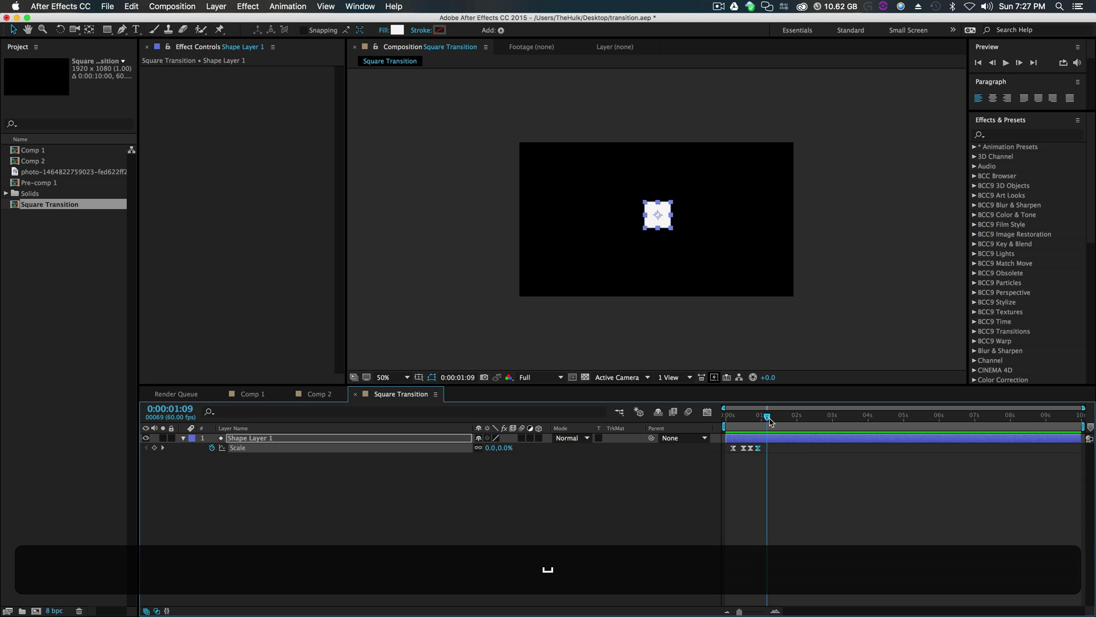
{"action": "key", "text": "space"}
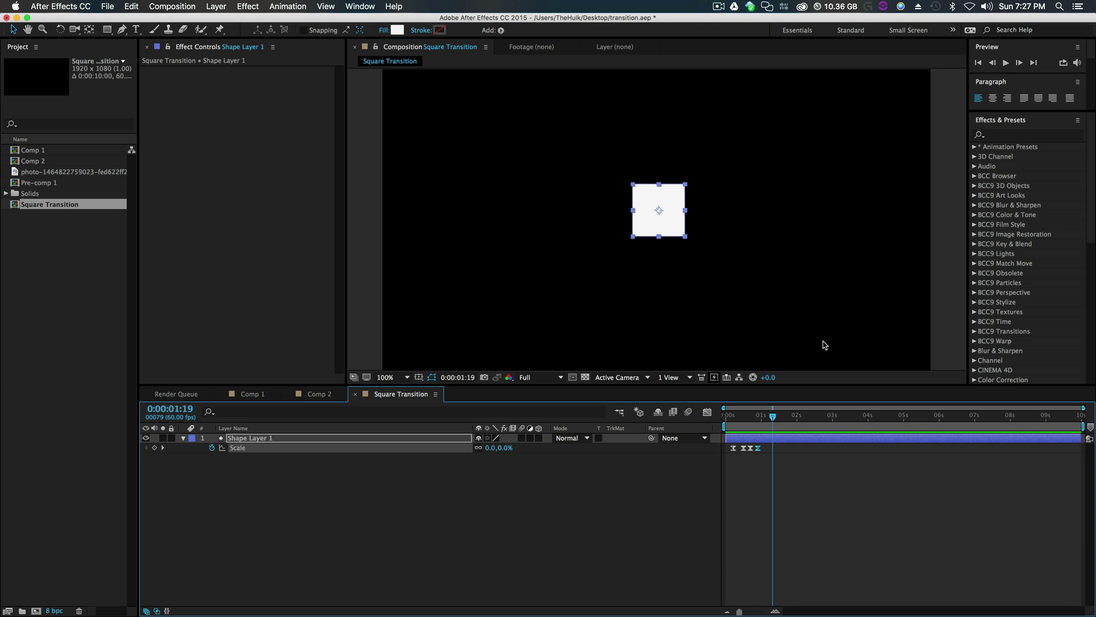
Step: Reselect the white square and rearrange, then close, the Align panel
{"action": "left_click", "coordinate": [790, 321]}
{"action": "left_click", "coordinate": [657, 218]}
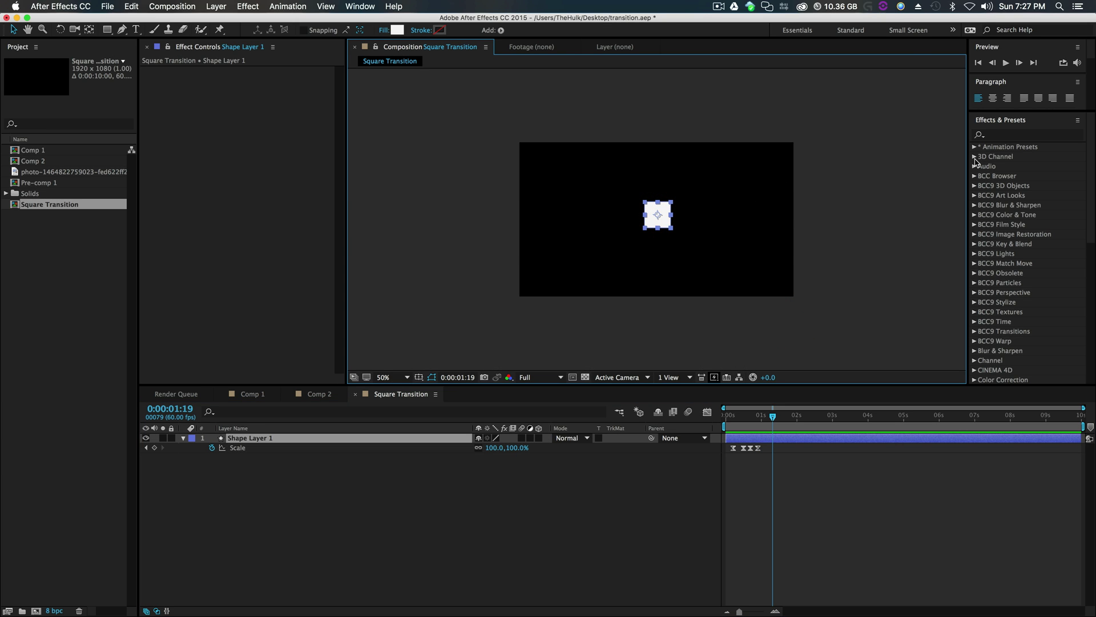
{"action": "left_click_drag", "start_coordinate": [993, 107], "coordinate": [1016, 319]}
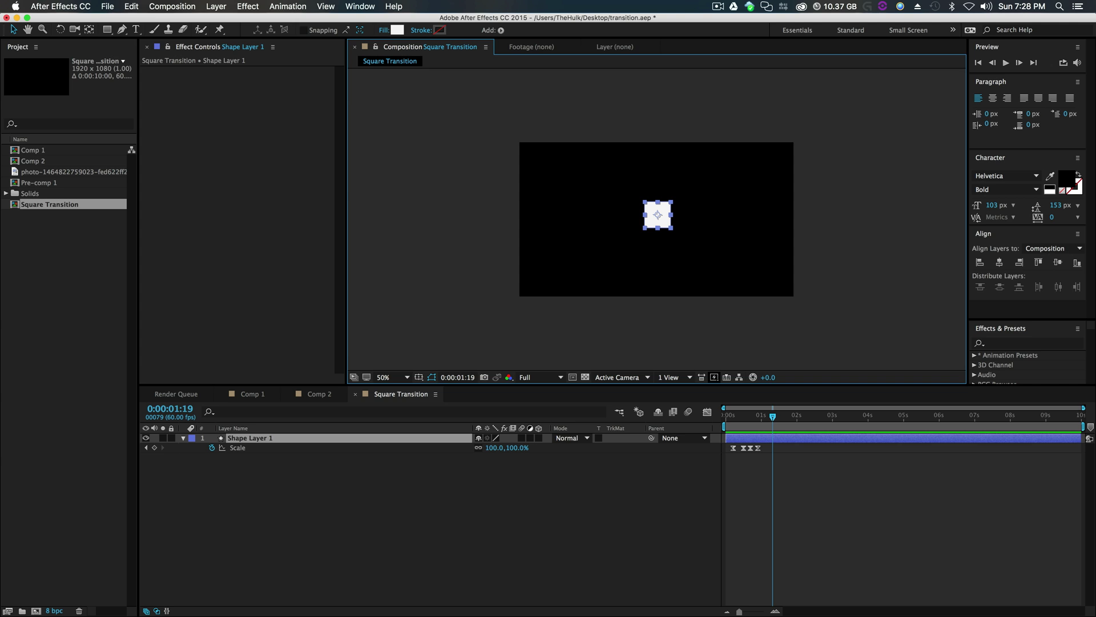
{"action": "left_click", "coordinate": [1078, 236]}
{"action": "left_click", "coordinate": [978, 243]}
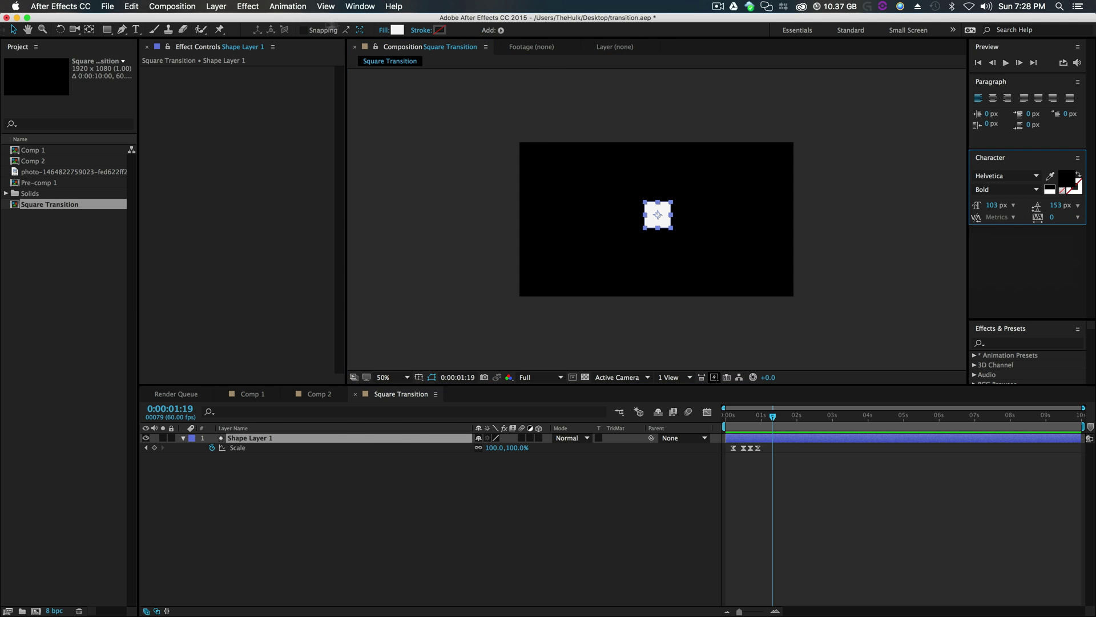
Step: Reopen the Align panel via Window and align the square to the composition's left edge
{"action": "left_click", "coordinate": [360, 6]}
{"action": "left_click", "coordinate": [365, 67]}
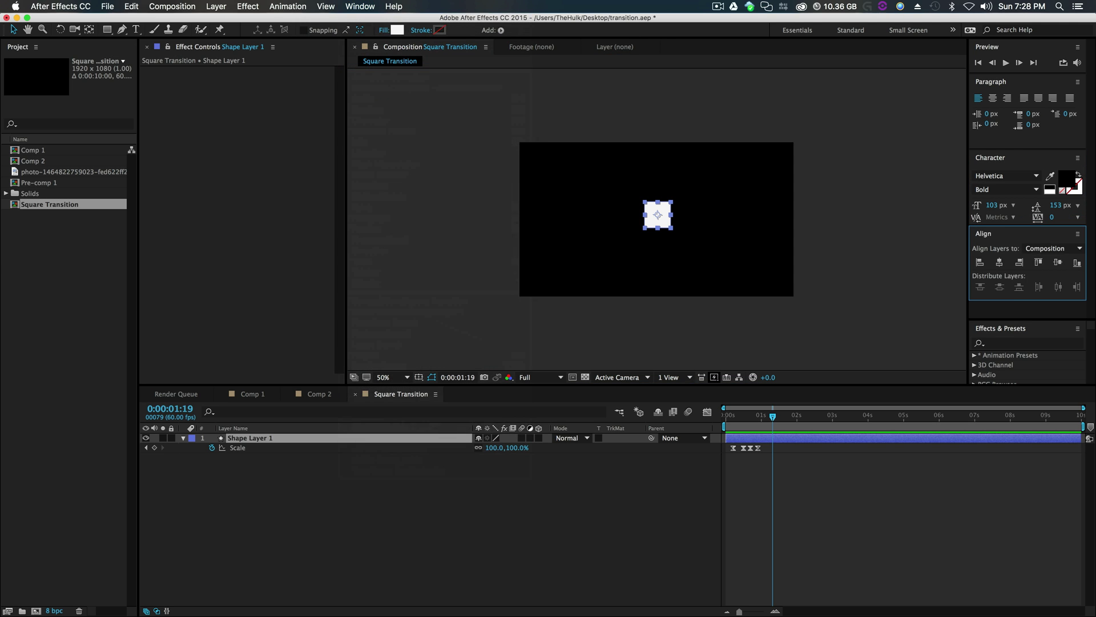
{"action": "left_click_drag", "start_coordinate": [992, 235], "coordinate": [1015, 300]}
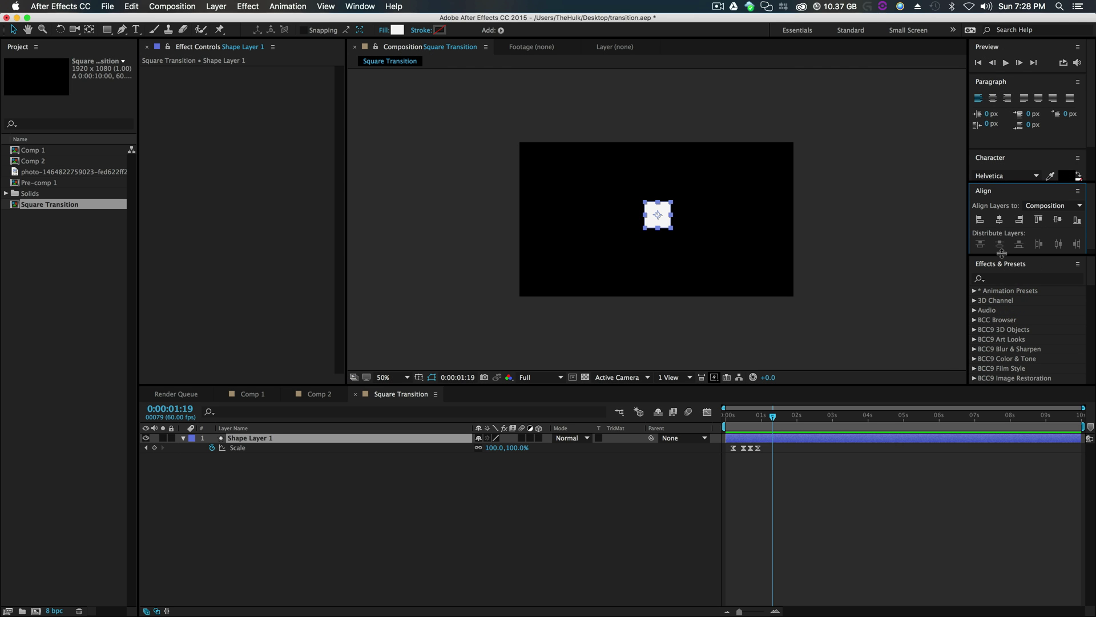
{"action": "left_click_drag", "start_coordinate": [1002, 252], "coordinate": [1006, 288]}
{"action": "left_click", "coordinate": [980, 220]}
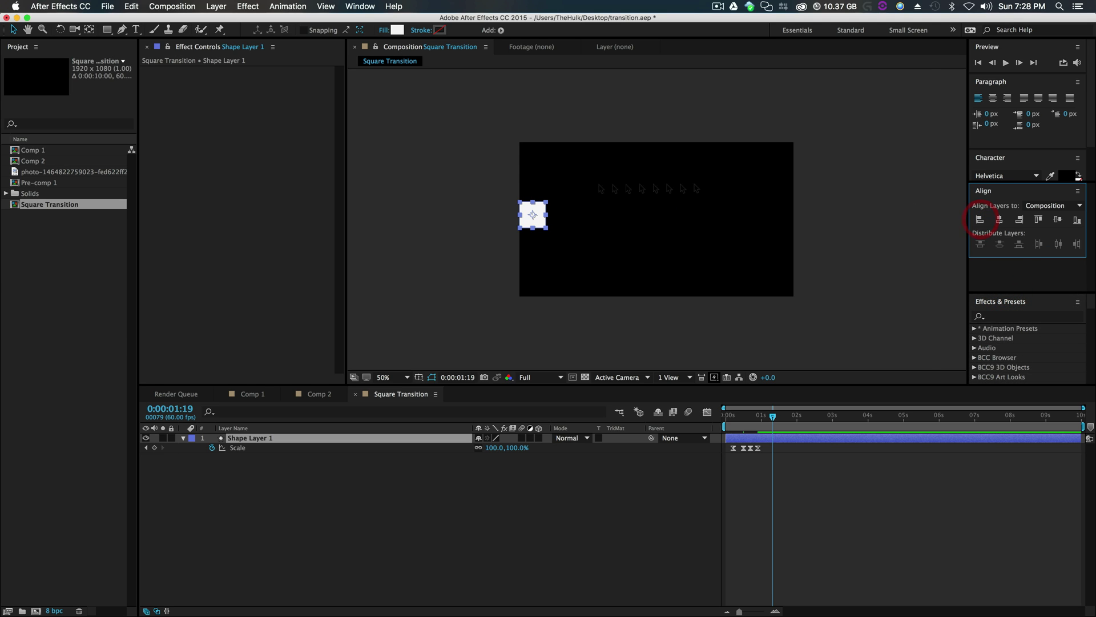
Step: Zoom to 100%, pan to the left side, and align the square to the composition's bottom
{"action": "key", "text": "period"}
{"action": "key", "text": "h"}
{"action": "left_click_drag", "start_coordinate": [522, 273], "coordinate": [760, 234]}
{"action": "key", "text": "v"}
{"action": "left_click", "coordinate": [1077, 220]}
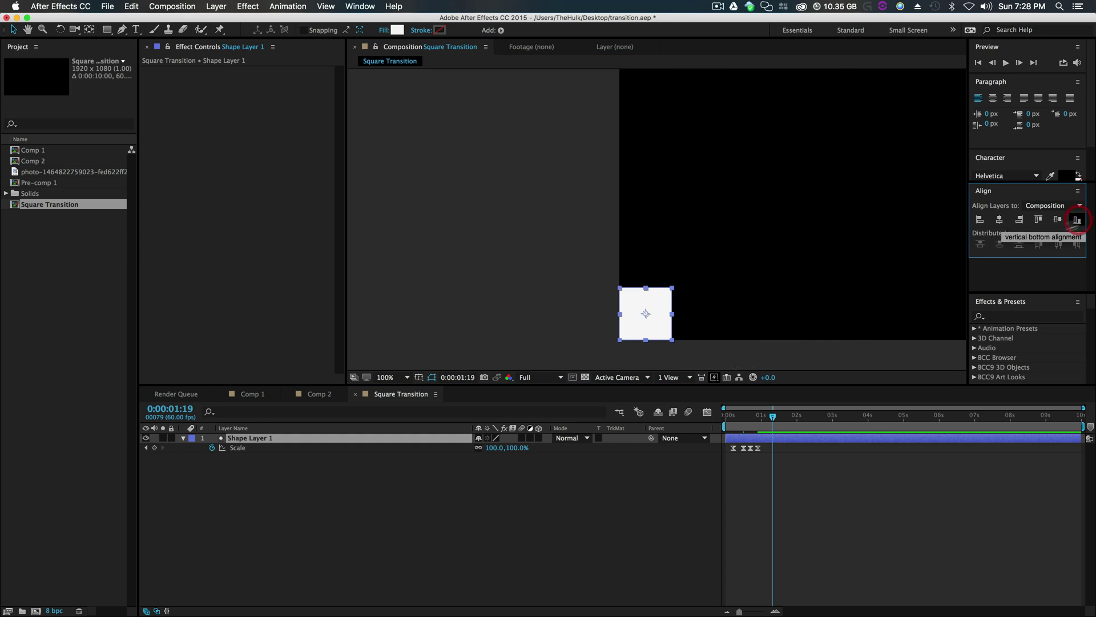
{"action": "left_click", "coordinate": [701, 505]}
{"action": "left_click", "coordinate": [742, 436]}
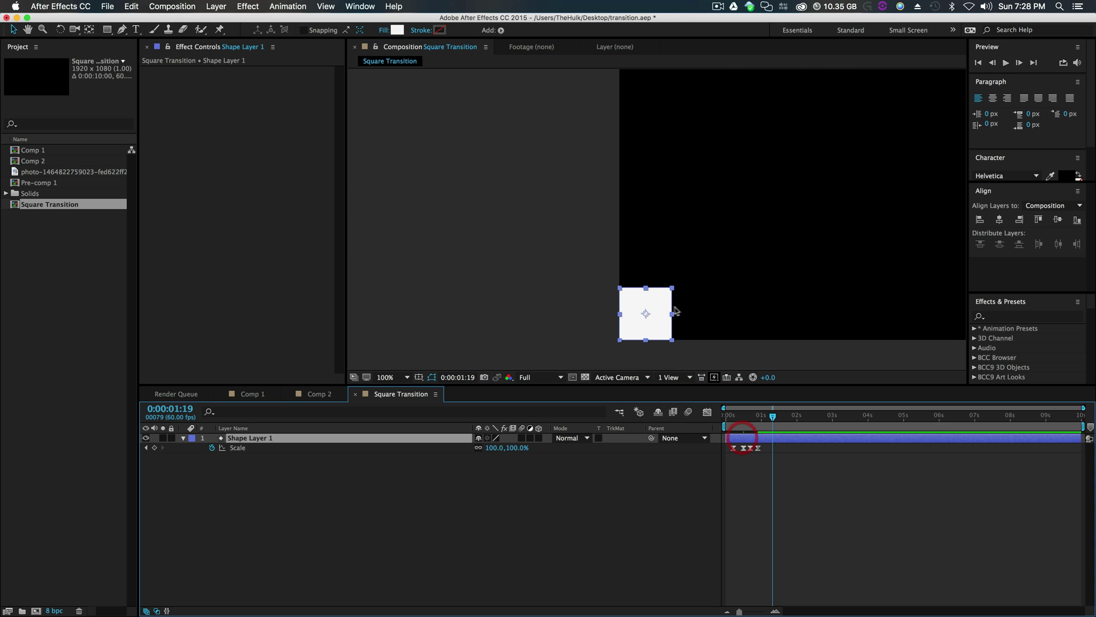
{"action": "left_click", "coordinate": [653, 317]}
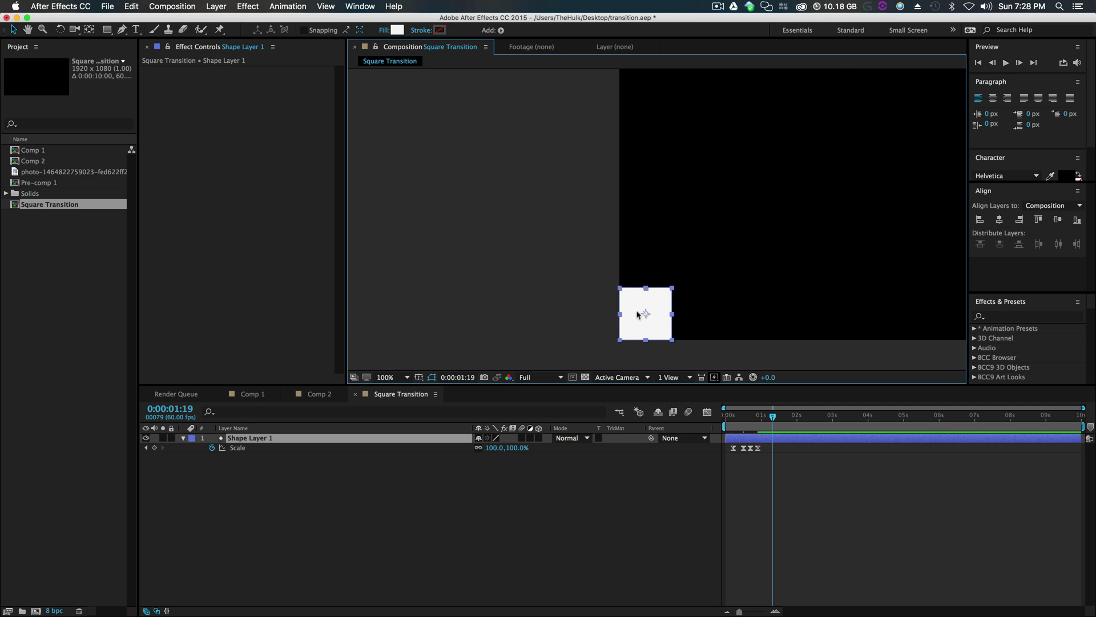
Step: Duplicate the square layer and give the copy a red FF0000 fill
{"action": "key", "text": "super+d"}
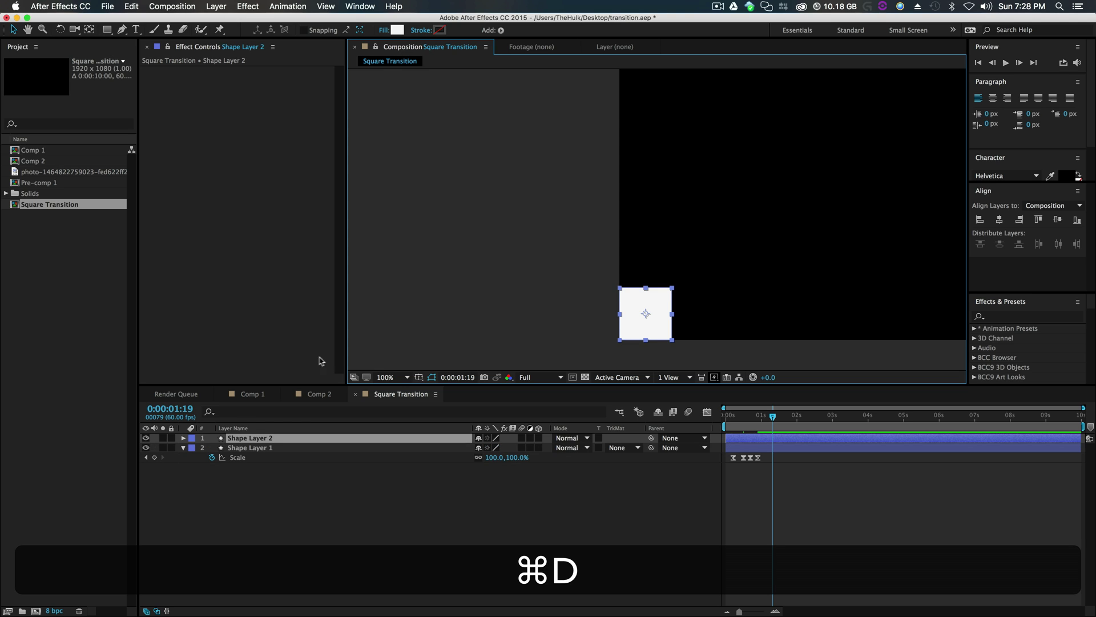
{"action": "left_click", "coordinate": [183, 447]}
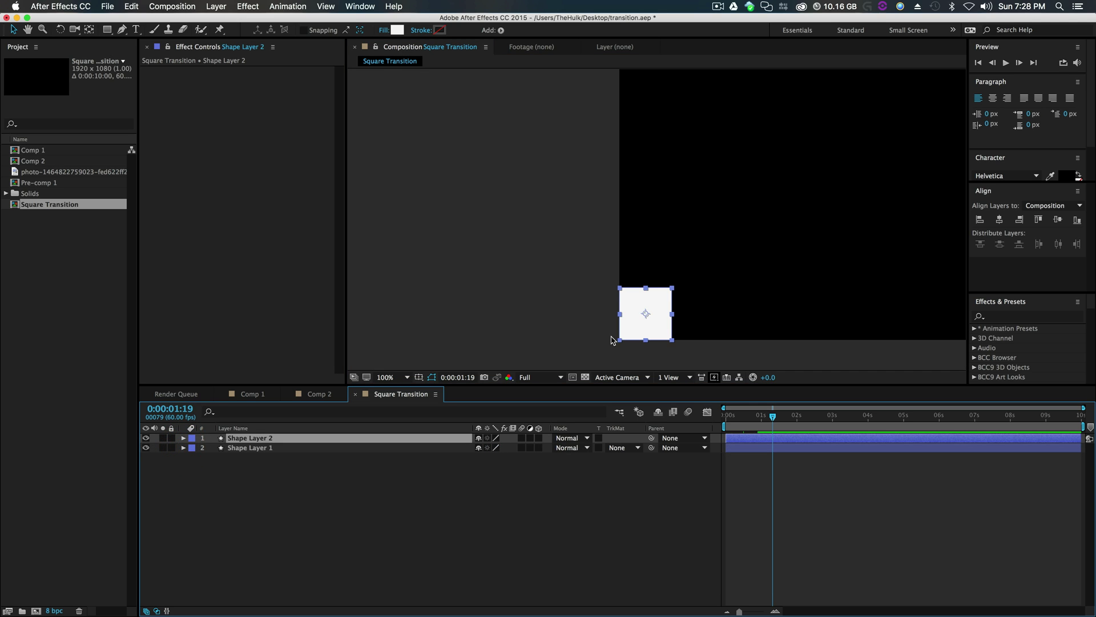
{"action": "left_click", "coordinate": [655, 329]}
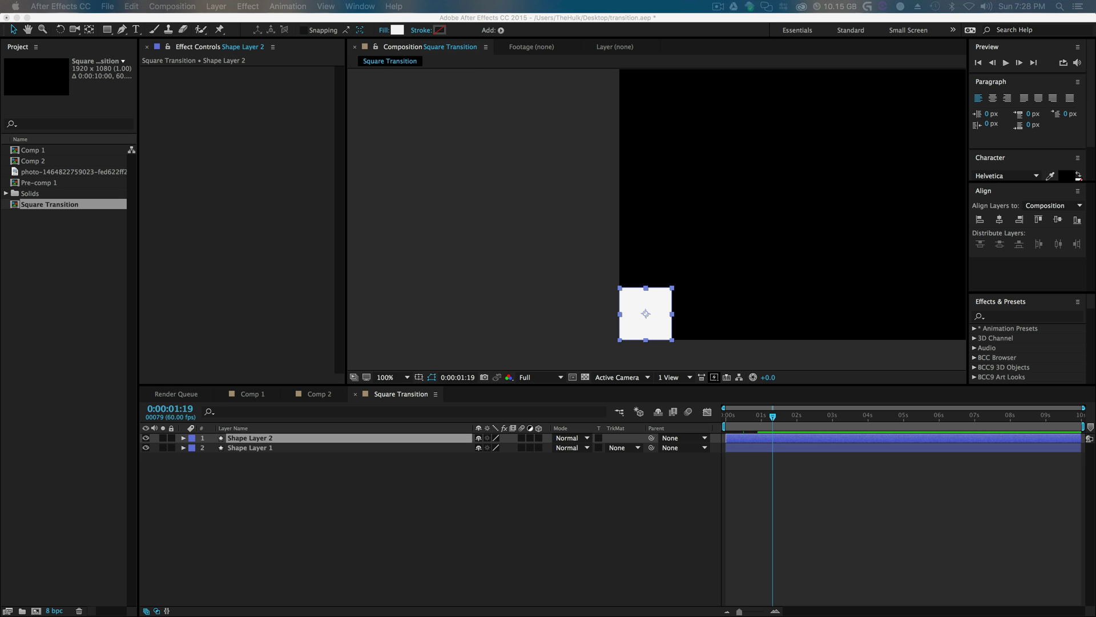
{"action": "left_click_drag", "start_coordinate": [654, 290], "coordinate": [425, 161]}
{"action": "left_click", "coordinate": [391, 177]}
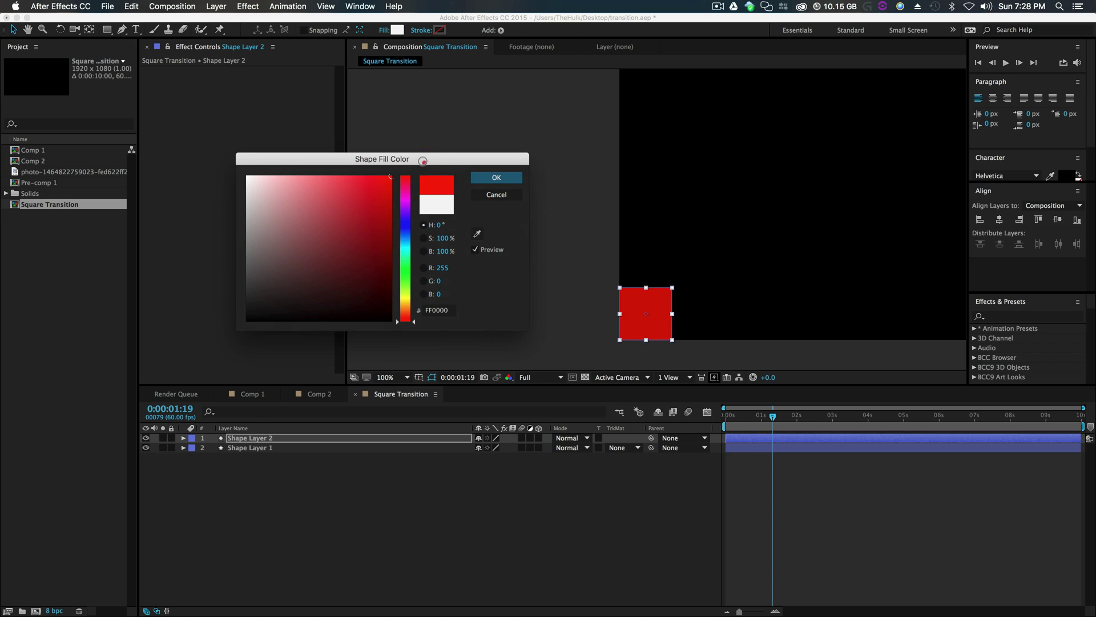
{"action": "left_click", "coordinate": [496, 178]}
Step: Move the red square straight up above the white one and zoom in to 400%
{"action": "left_click", "coordinate": [683, 546]}
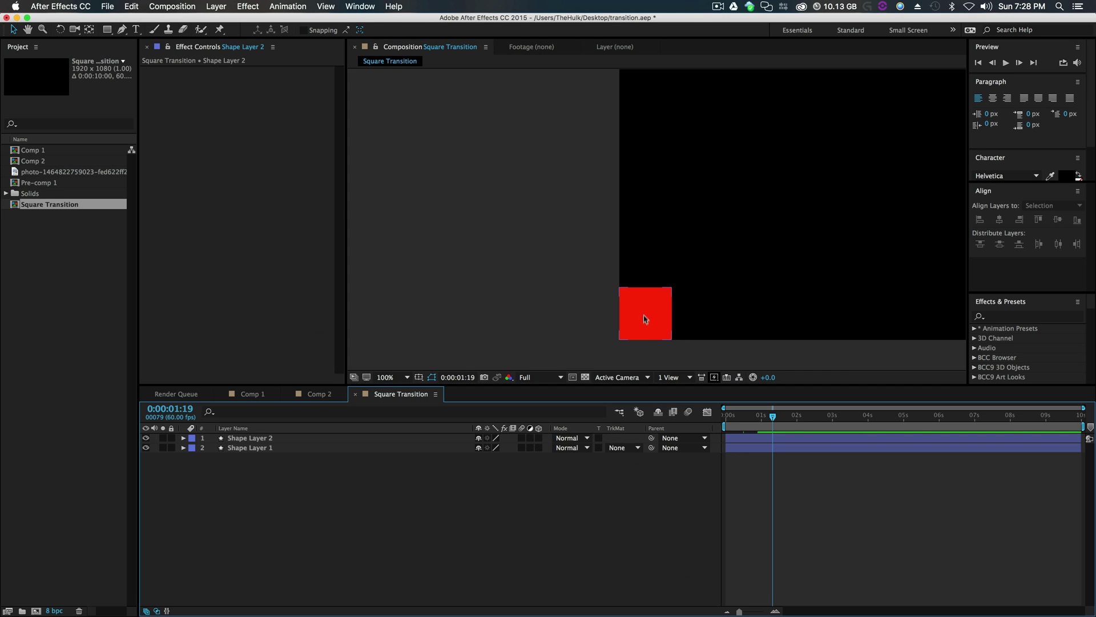
{"action": "left_click", "coordinate": [646, 326]}
{"action": "left_click_drag", "start_coordinate": [646, 326], "coordinate": [647, 268]}
{"action": "key", "text": "period"}
{"action": "key", "text": "shift+h"}
{"action": "key", "text": "period"}
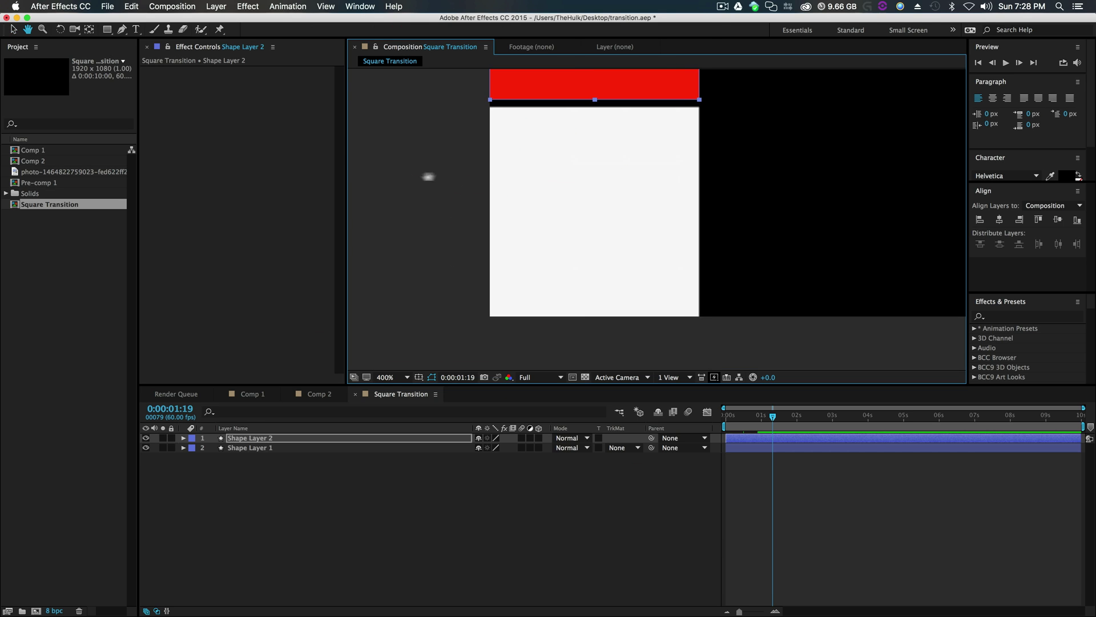
{"action": "left_click_drag", "start_coordinate": [430, 176], "coordinate": [440, 313]}
{"action": "key", "text": "v"}
Step: Nudge the red square down with the arrow key until it sits flush on the white square
{"action": "key", "text": "Down"}
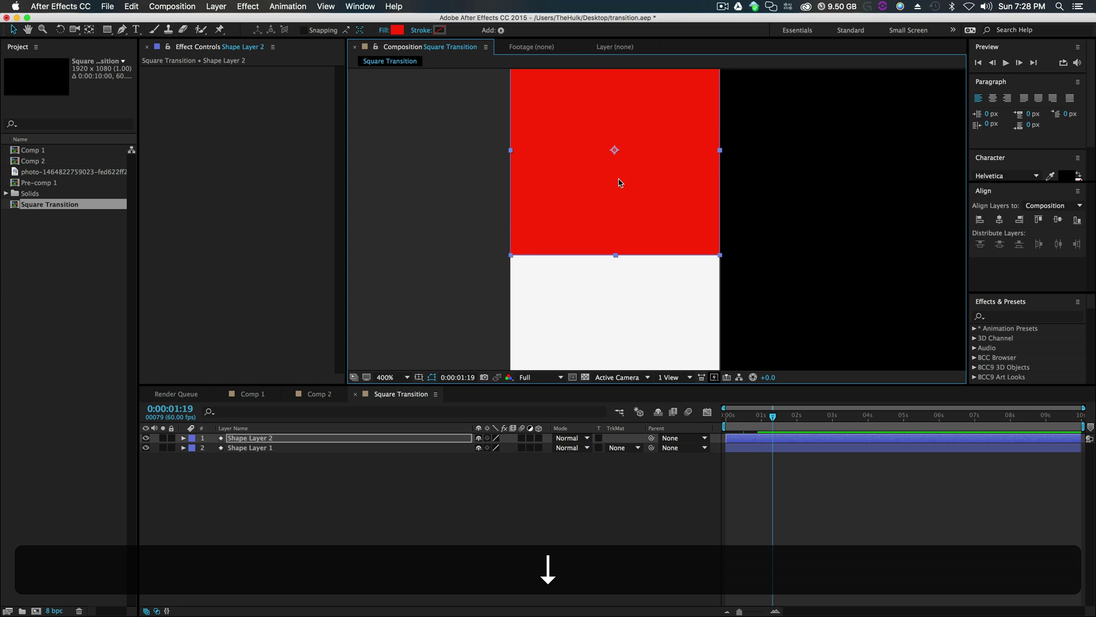
{"action": "left_click", "coordinate": [561, 207]}
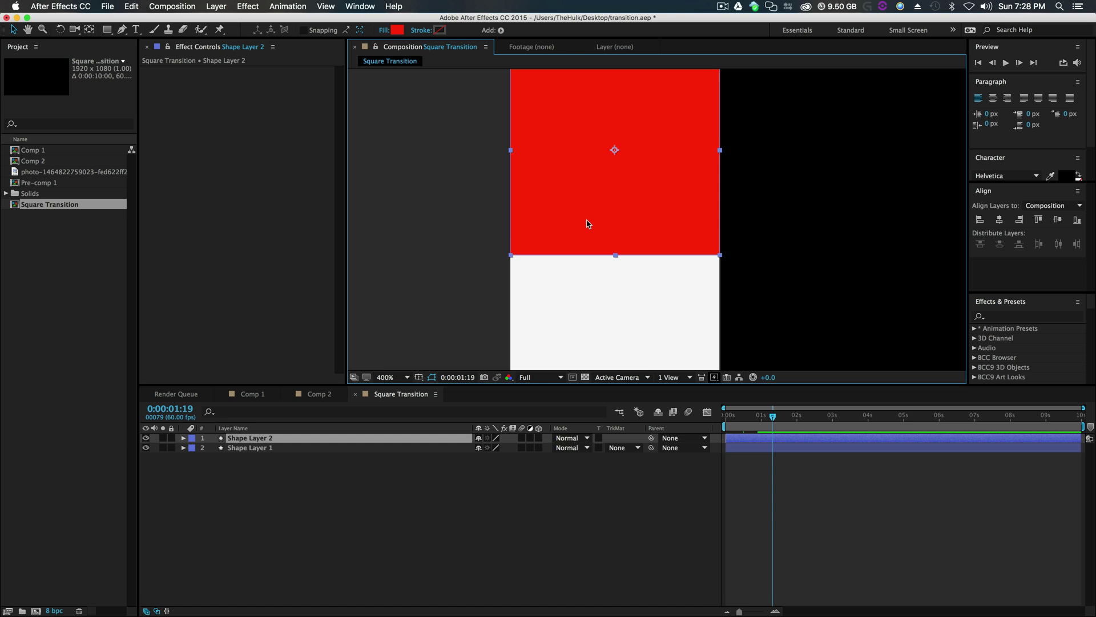
{"action": "key", "text": "Down"}
{"action": "left_click", "coordinate": [484, 276]}
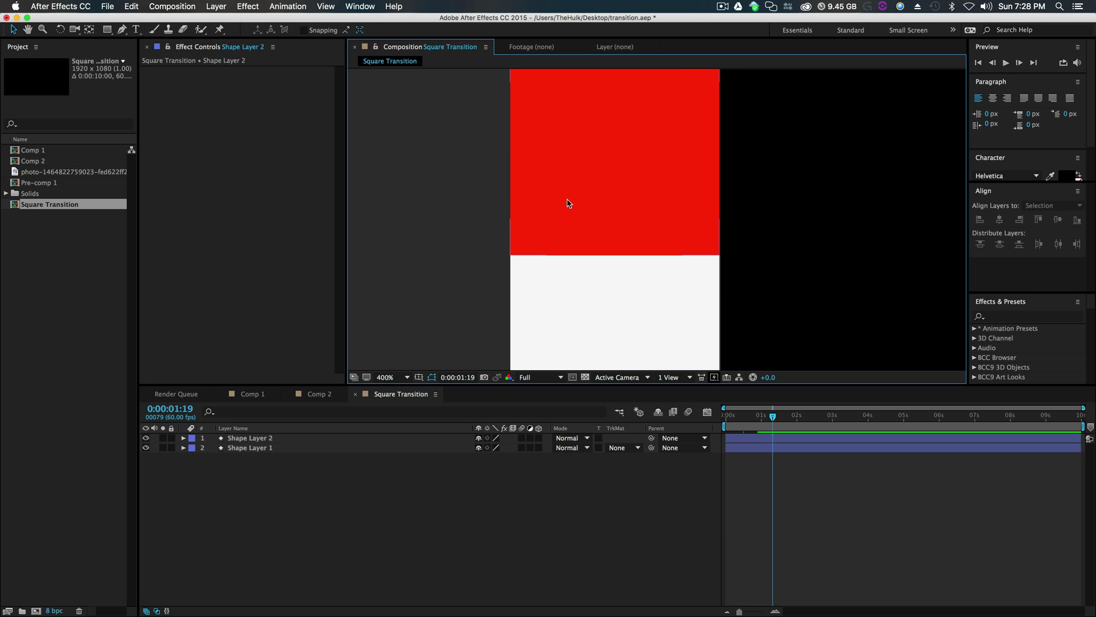
{"action": "left_click", "coordinate": [566, 200]}
{"action": "left_click", "coordinate": [440, 227]}
{"action": "left_click", "coordinate": [596, 200]}
{"action": "key", "text": "Down"}
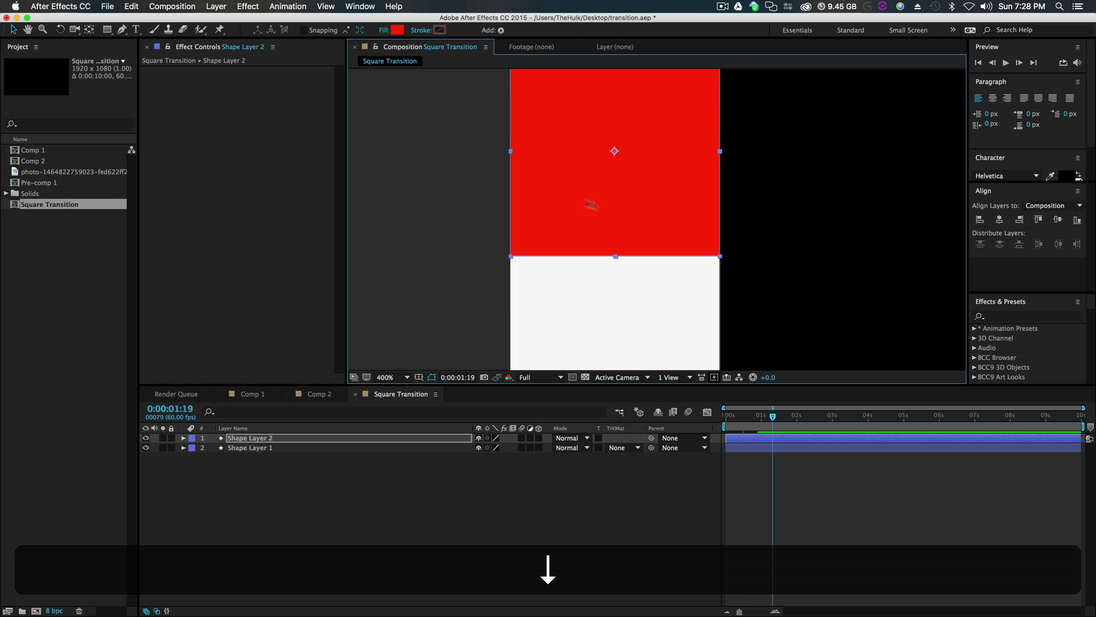
{"action": "left_click", "coordinate": [434, 247]}
{"action": "scroll", "coordinate": [653, 235], "scroll_direction": "down", "scroll_amount": 1}
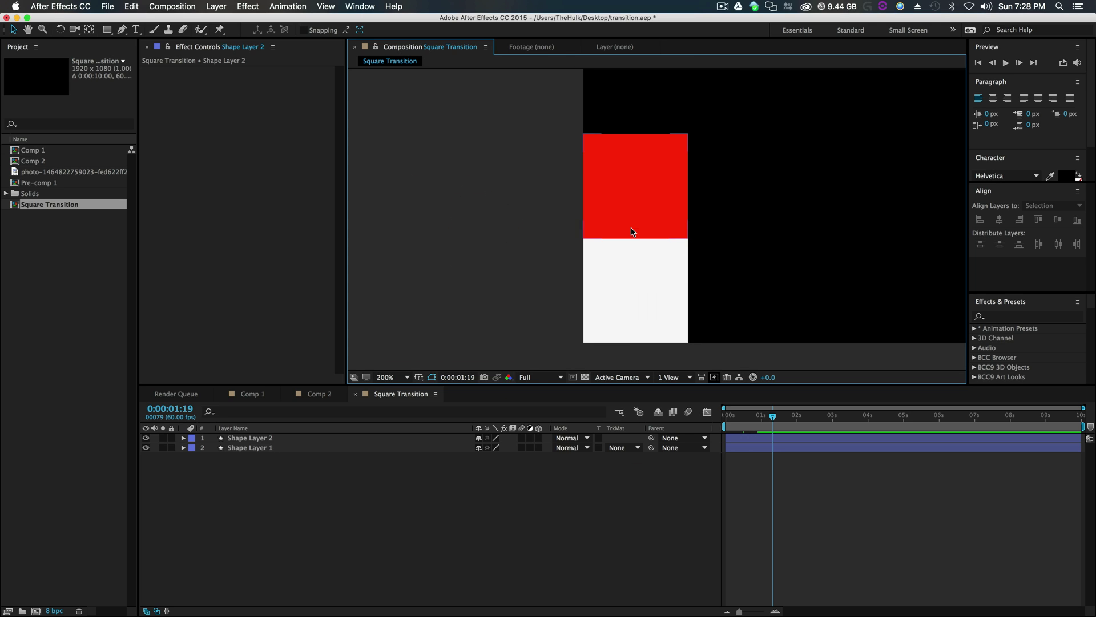
{"action": "scroll", "coordinate": [494, 224], "scroll_direction": "down", "scroll_amount": 1}
{"action": "scroll", "coordinate": [521, 206], "scroll_direction": "down", "scroll_amount": 1}
Step: Duplicate the red-and-white square pair and stack the copy directly above it
{"action": "key", "text": "h"}
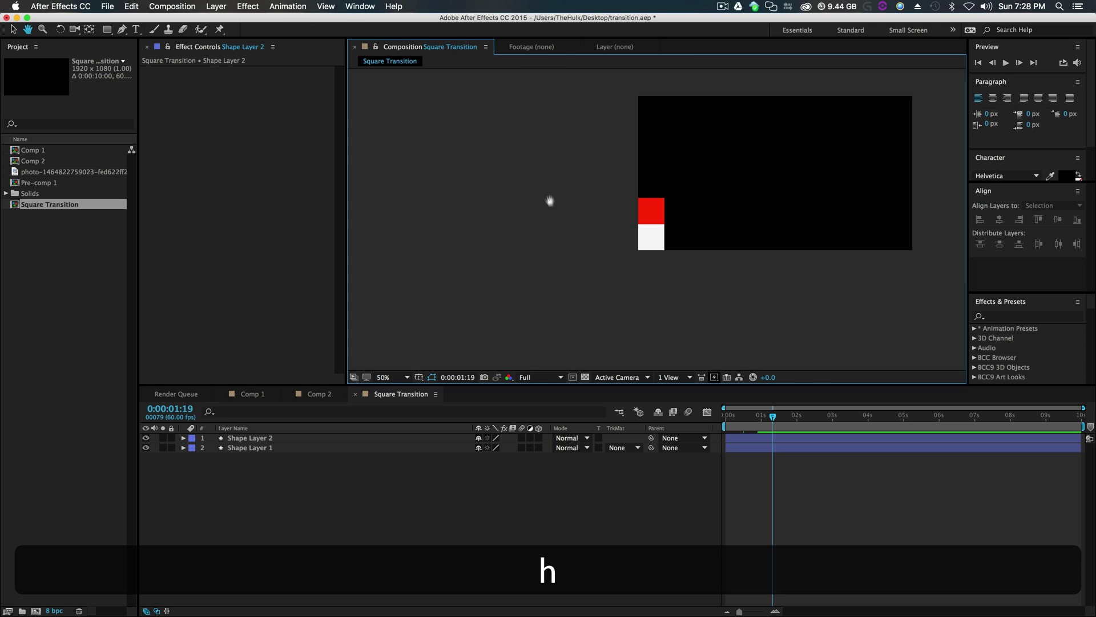
{"action": "left_click_drag", "start_coordinate": [550, 200], "coordinate": [561, 286]}
{"action": "key", "text": "v"}
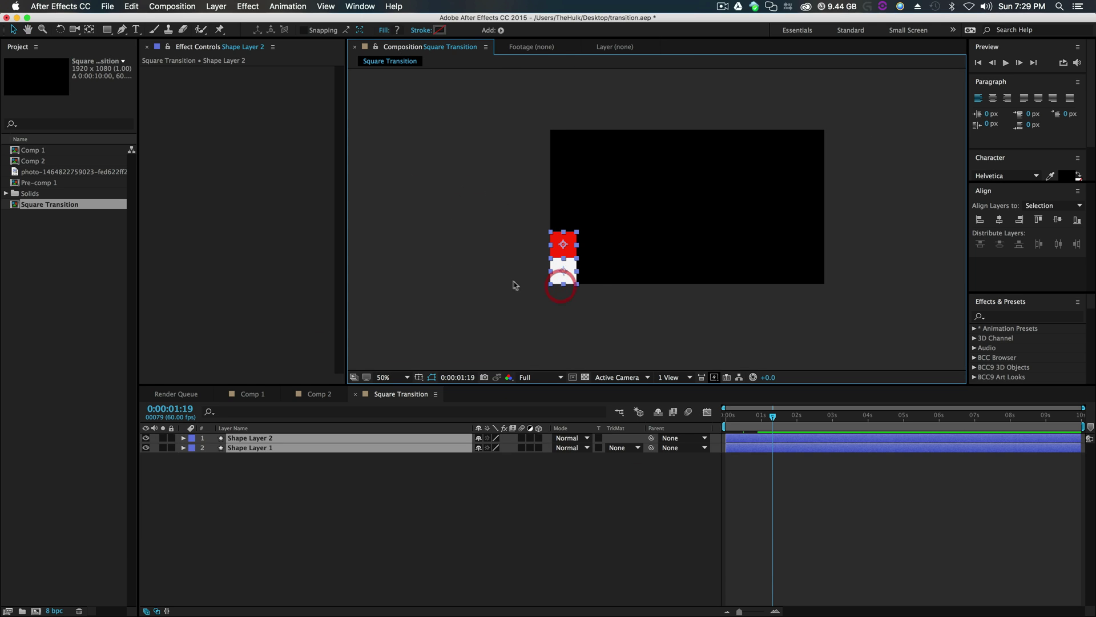
{"action": "key", "text": "super+c"}
{"action": "key", "text": "super+v"}
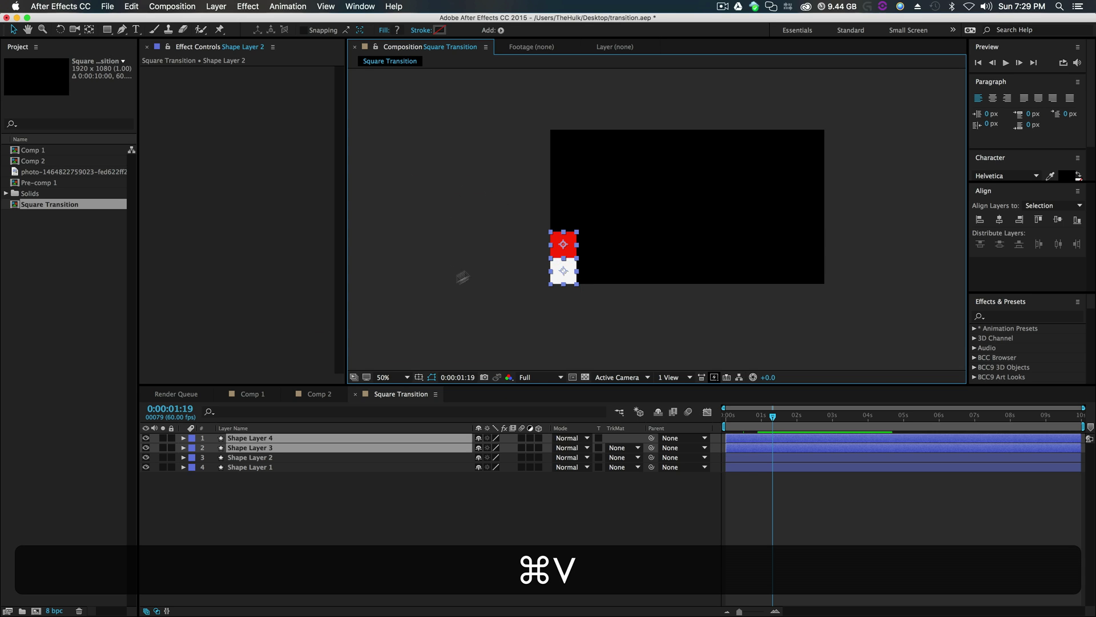
{"action": "scroll", "coordinate": [494, 229], "scroll_direction": "up", "scroll_amount": 1}
{"action": "key", "text": "super+h"}
{"action": "key", "text": "h"}
{"action": "left_click_drag", "start_coordinate": [403, 254], "coordinate": [561, 169]}
{"action": "scroll", "coordinate": [455, 162], "scroll_direction": "up", "scroll_amount": 1}
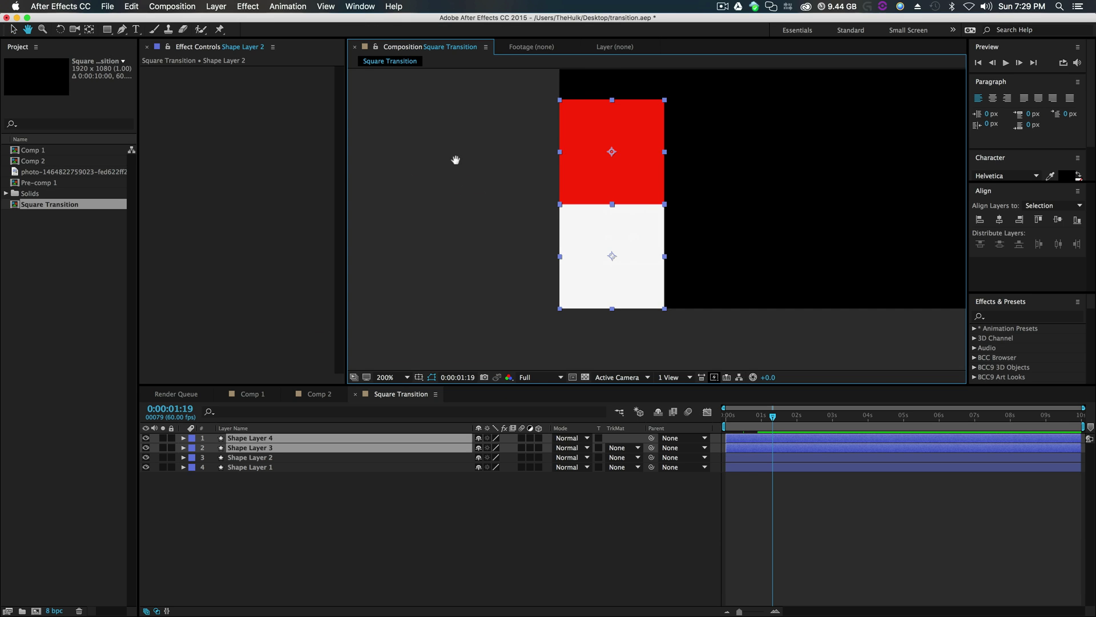
{"action": "left_click_drag", "start_coordinate": [455, 162], "coordinate": [504, 238]}
{"action": "key", "text": "v"}
{"action": "left_click_drag", "start_coordinate": [641, 233], "coordinate": [641, 136]}
{"action": "left_click", "coordinate": [509, 176]}
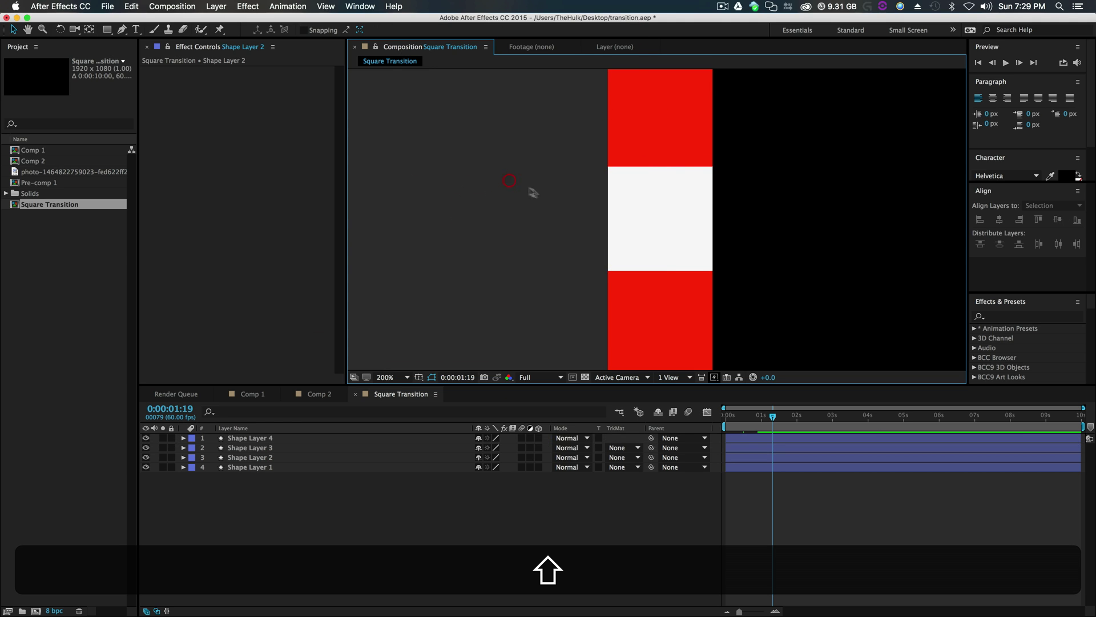
Step: Copy the four squares and stack the copies above, forming an eight-square column
{"action": "key", "text": "comma"}
{"action": "key", "text": "comma"}
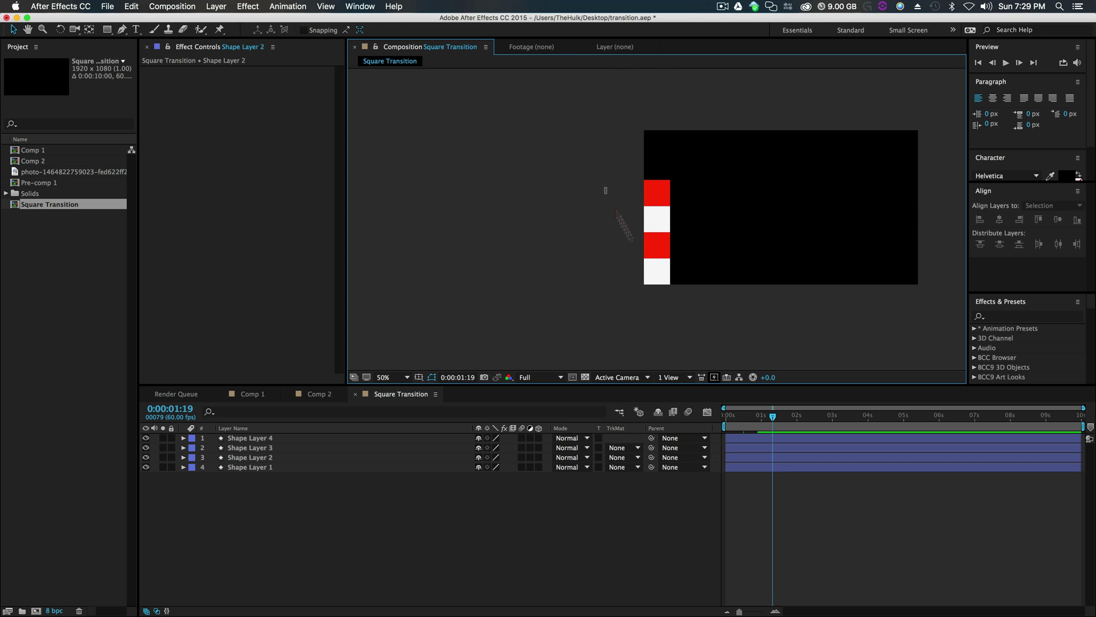
{"action": "left_click_drag", "start_coordinate": [606, 190], "coordinate": [672, 317]}
{"action": "key", "text": "super+c"}
{"action": "key", "text": "super+v"}
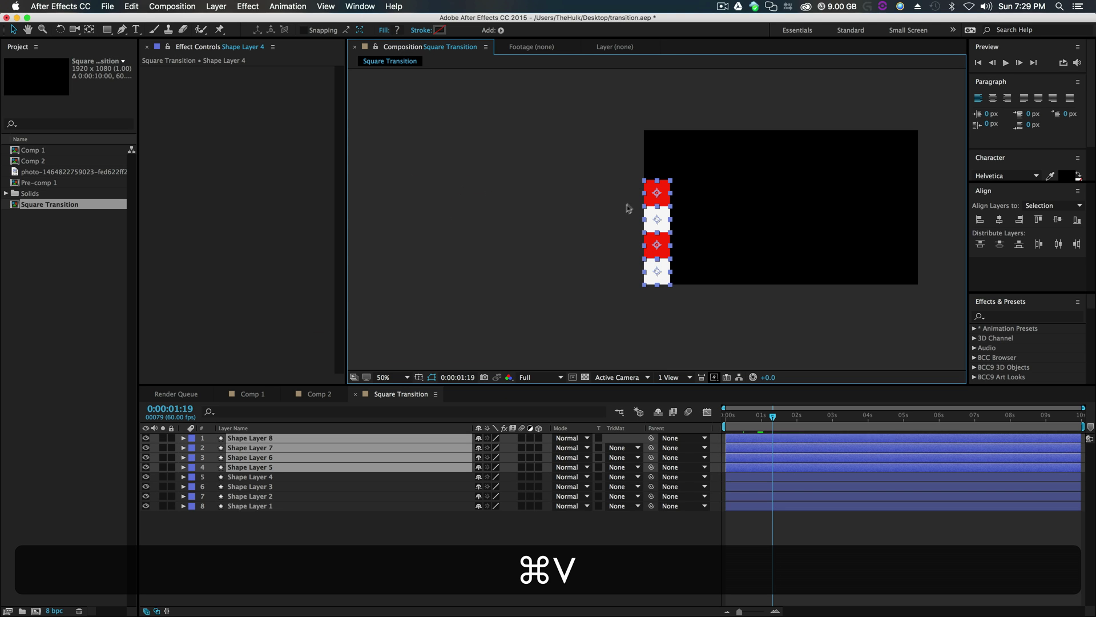
{"action": "left_click_drag", "start_coordinate": [652, 203], "coordinate": [650, 104]}
{"action": "scroll", "coordinate": [583, 171], "scroll_direction": "up", "scroll_amount": 4}
{"action": "key", "text": "shift+h"}
{"action": "key", "text": "h"}
{"action": "left_click_drag", "start_coordinate": [571, 171], "coordinate": [481, 348]}
{"action": "key", "text": "v"}
{"action": "left_click", "coordinate": [490, 283]}
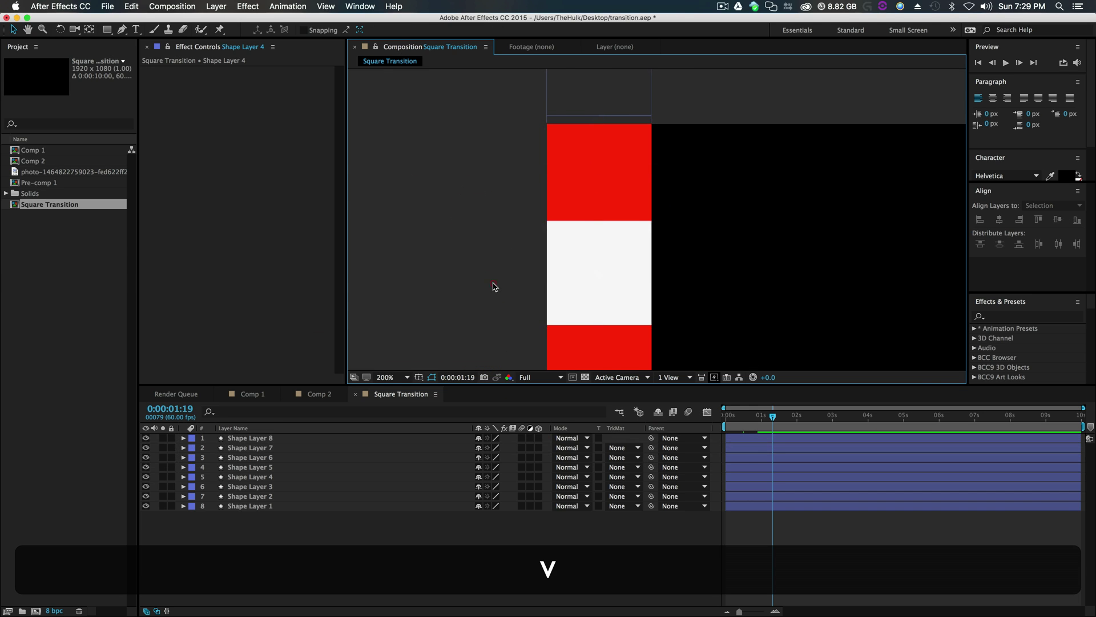
Step: Move the whole eight-square column down into the comp frame
{"action": "scroll", "coordinate": [506, 290], "scroll_direction": "down", "scroll_amount": 6}
{"action": "key", "text": "h"}
{"action": "left_click_drag", "start_coordinate": [560, 286], "coordinate": [500, 244]}
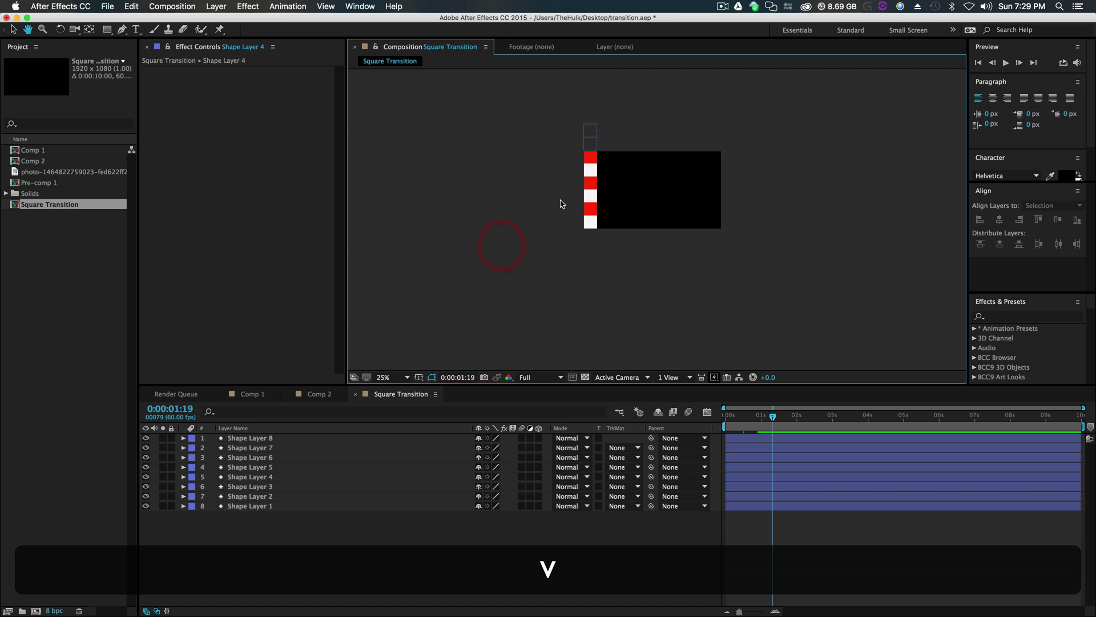
{"action": "key", "text": "super+a"}
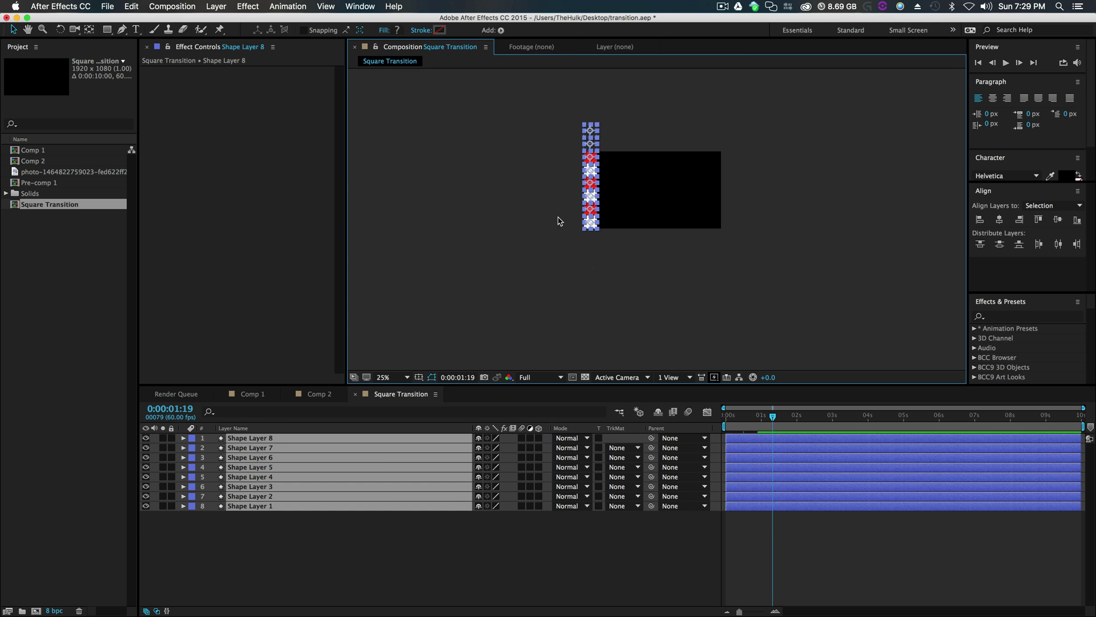
{"action": "key", "text": "period"}
{"action": "mouse_move", "coordinate": [521, 206]}
{"action": "left_mouse_down"}
{"action": "mouse_move", "coordinate": [516, 230]}
{"action": "mouse_move", "coordinate": [513, 217]}
{"action": "left_mouse_up"}
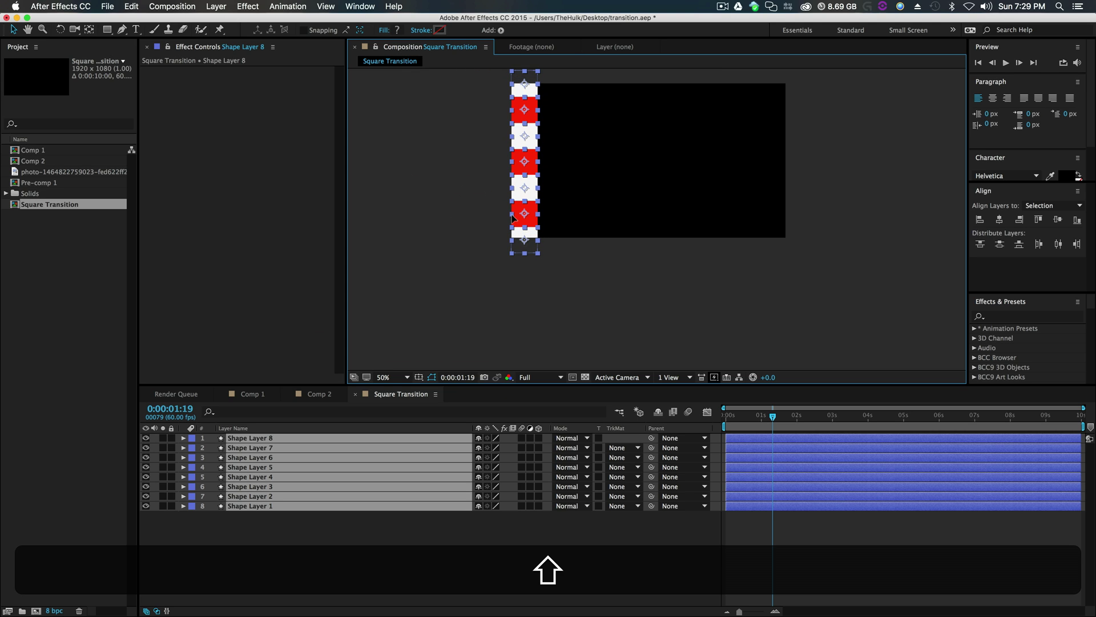
{"action": "left_click", "coordinate": [445, 220]}
Step: Select the eight-square column and paste a duplicate of it
{"action": "key", "text": "h"}
{"action": "left_click_drag", "start_coordinate": [446, 220], "coordinate": [506, 279]}
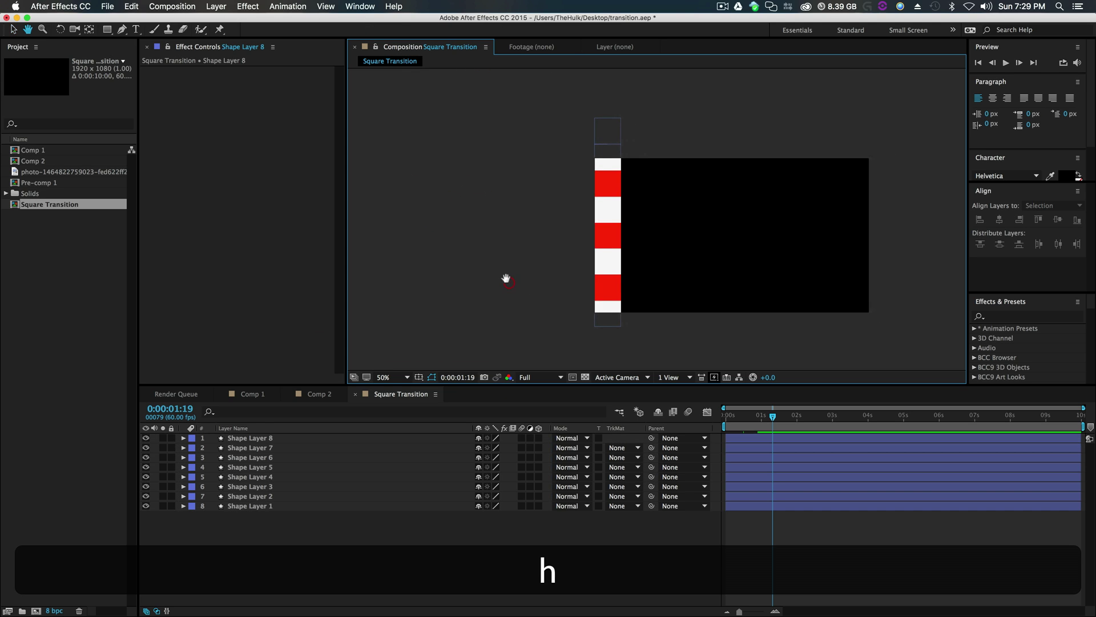
{"action": "left_click_drag", "start_coordinate": [532, 128], "coordinate": [613, 322]}
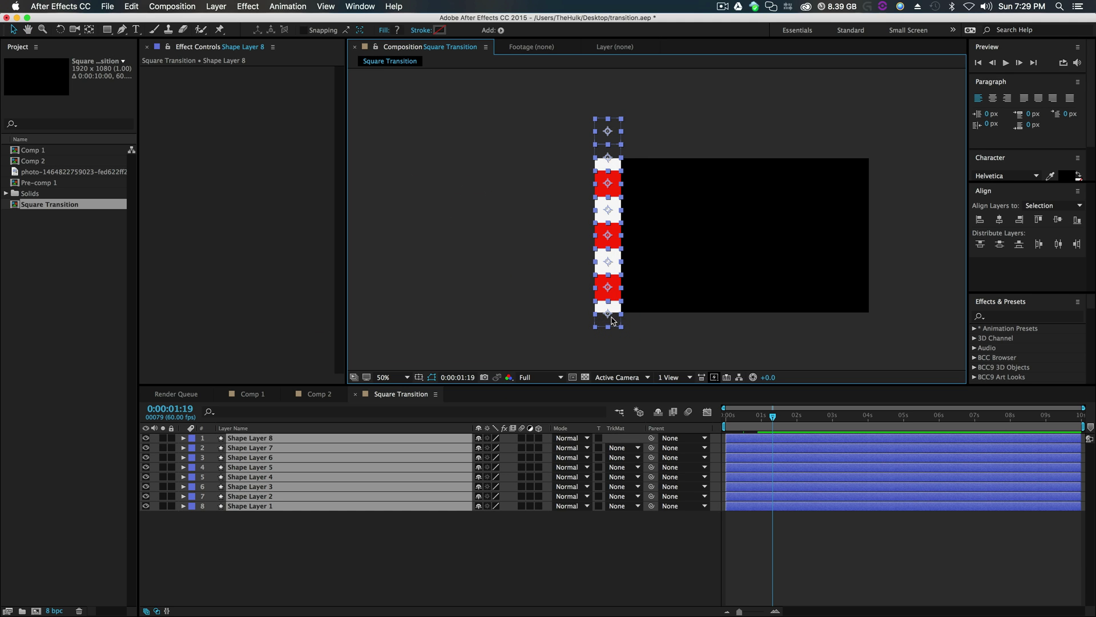
{"action": "key", "text": "super+v"}
{"action": "key", "text": "shift+super+v"}
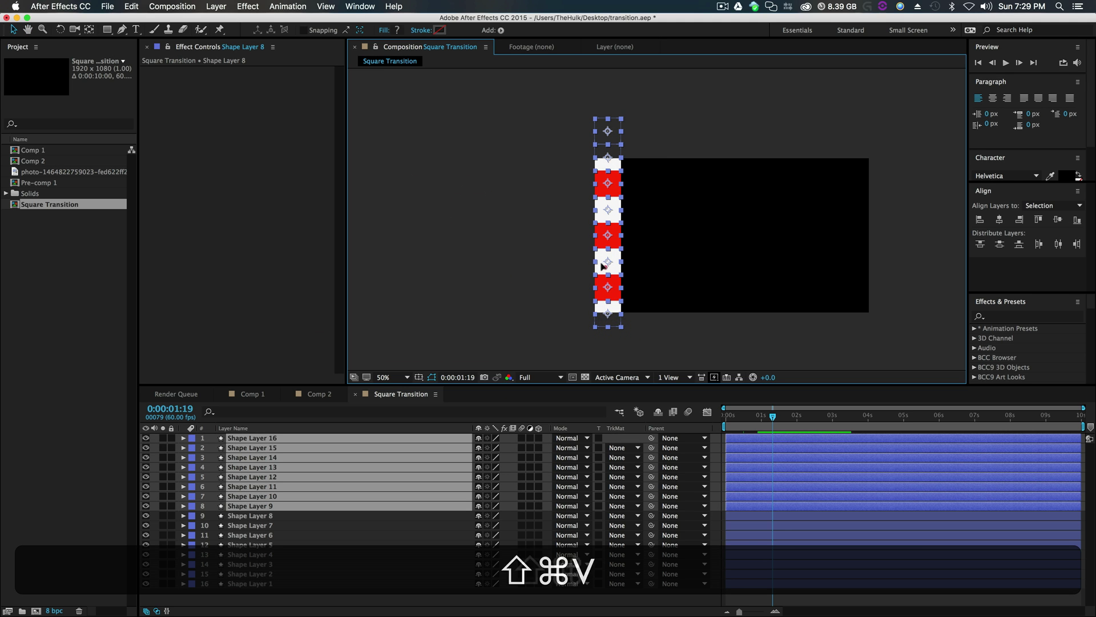
Step: Place the pasted column beside the original, nudged into checkerboard alignment, then select all sixteen squares
{"action": "left_click_drag", "start_coordinate": [603, 266], "coordinate": [625, 317]}
{"action": "key", "text": "period"}
{"action": "key", "text": "period"}
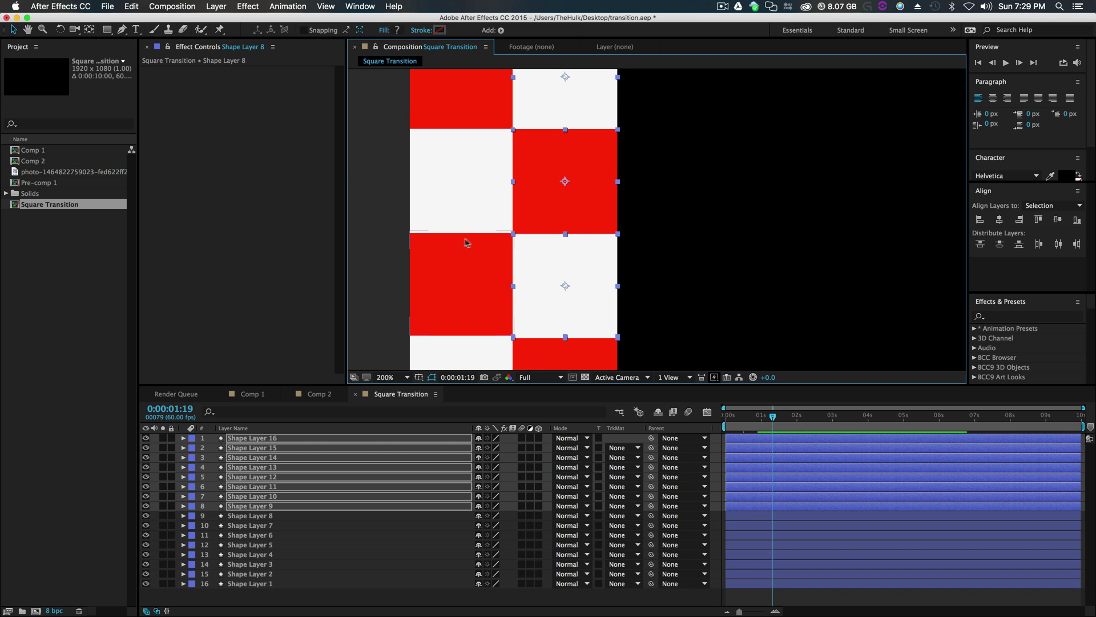
{"action": "key", "text": "Down"}
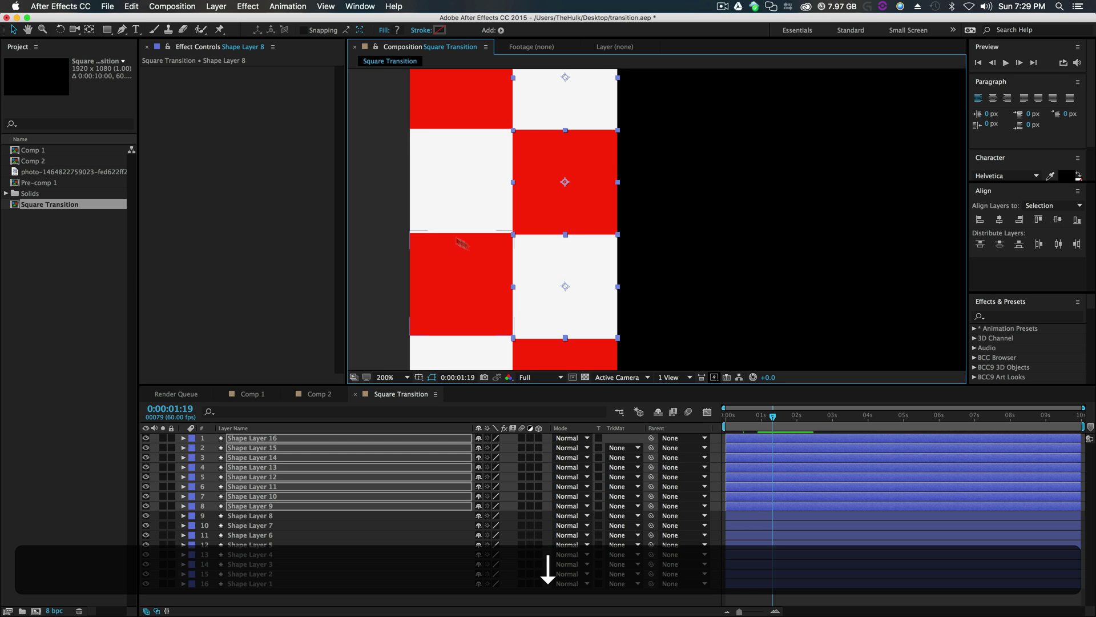
{"action": "key", "text": "Up"}
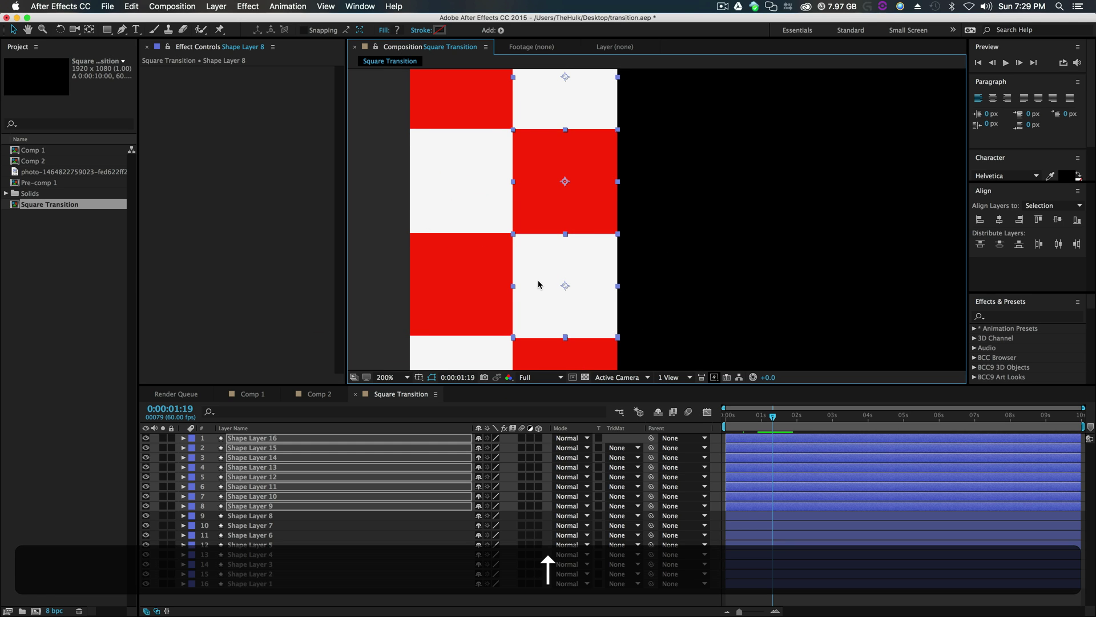
{"action": "key", "text": "Up"}
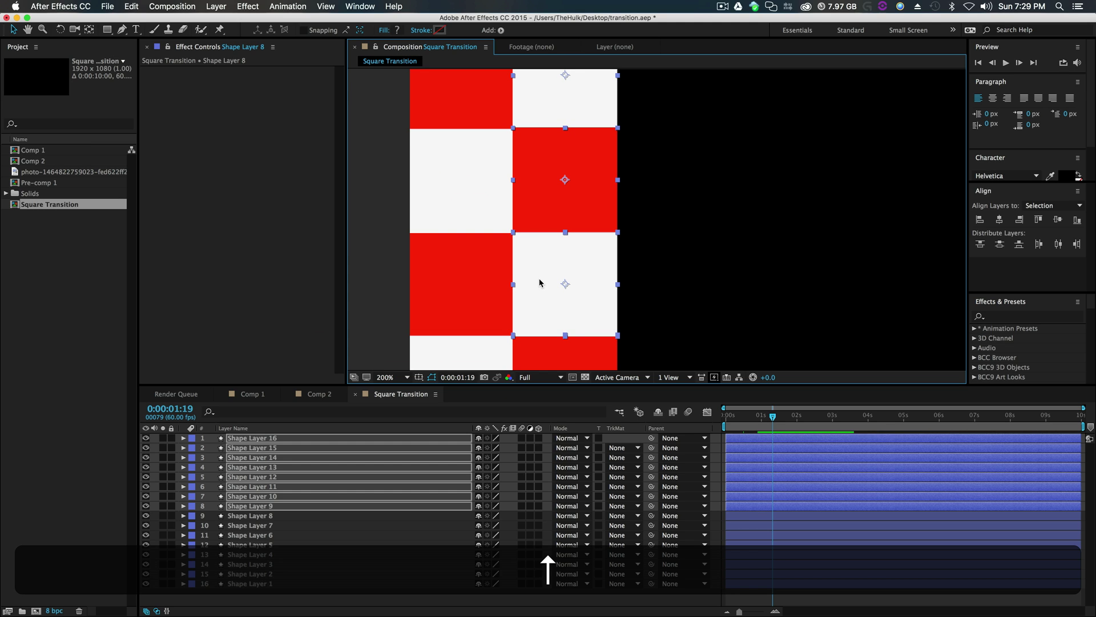
{"action": "left_click", "coordinate": [383, 254]}
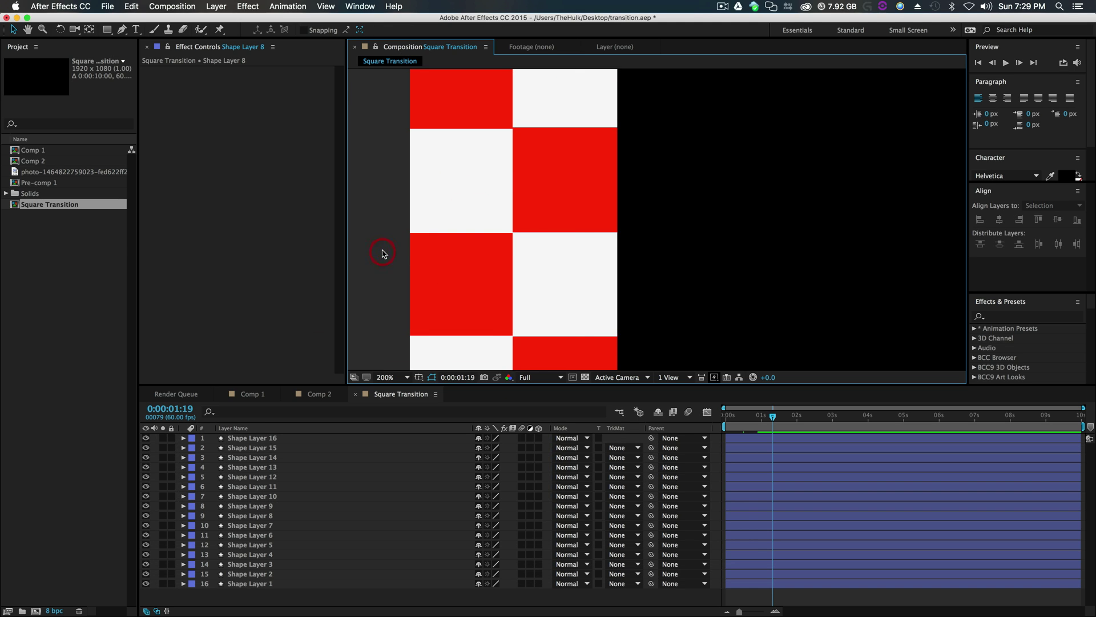
{"action": "key", "text": "comma"}
{"action": "key", "text": "comma"}
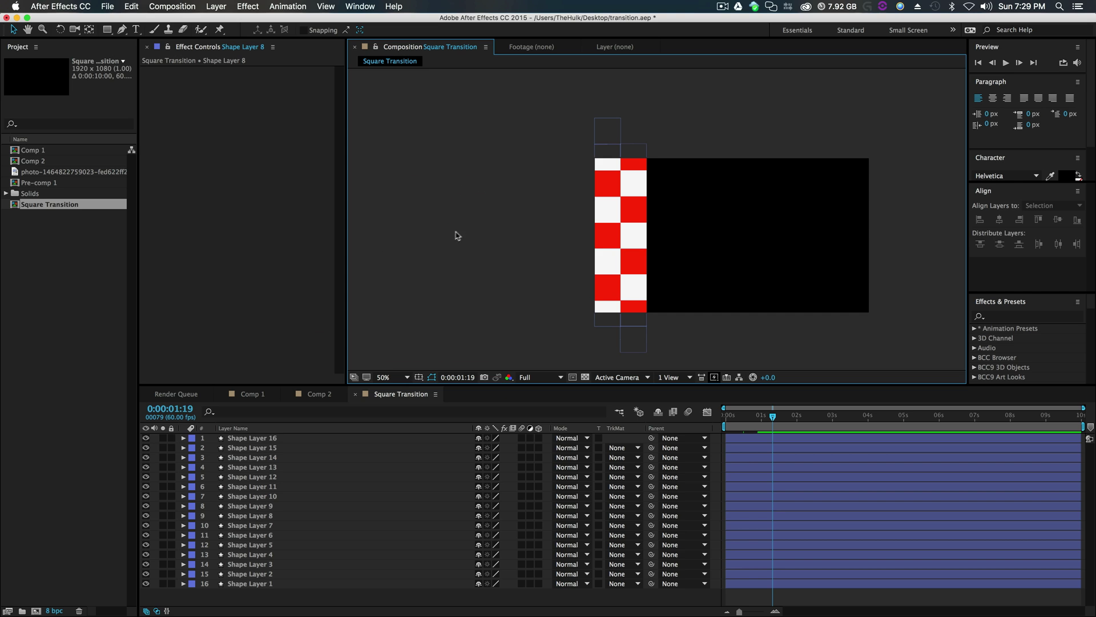
{"action": "left_click_drag", "start_coordinate": [521, 138], "coordinate": [637, 347]}
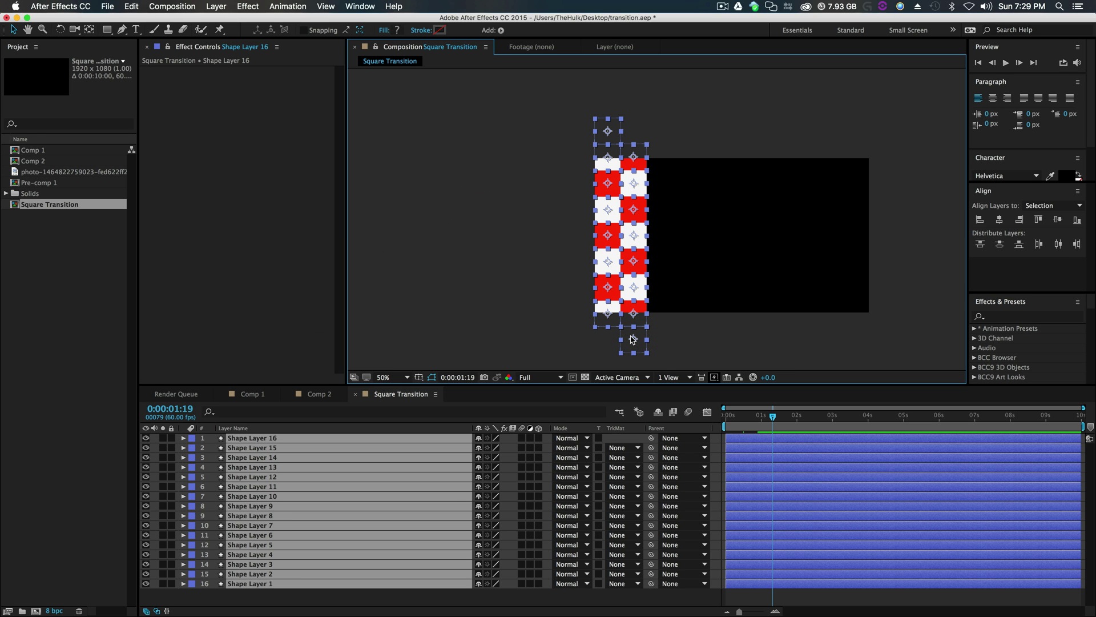
Step: Duplicate the two checker columns and place the copy to their right
{"action": "key", "text": "super+c"}
{"action": "key", "text": "super+v"}
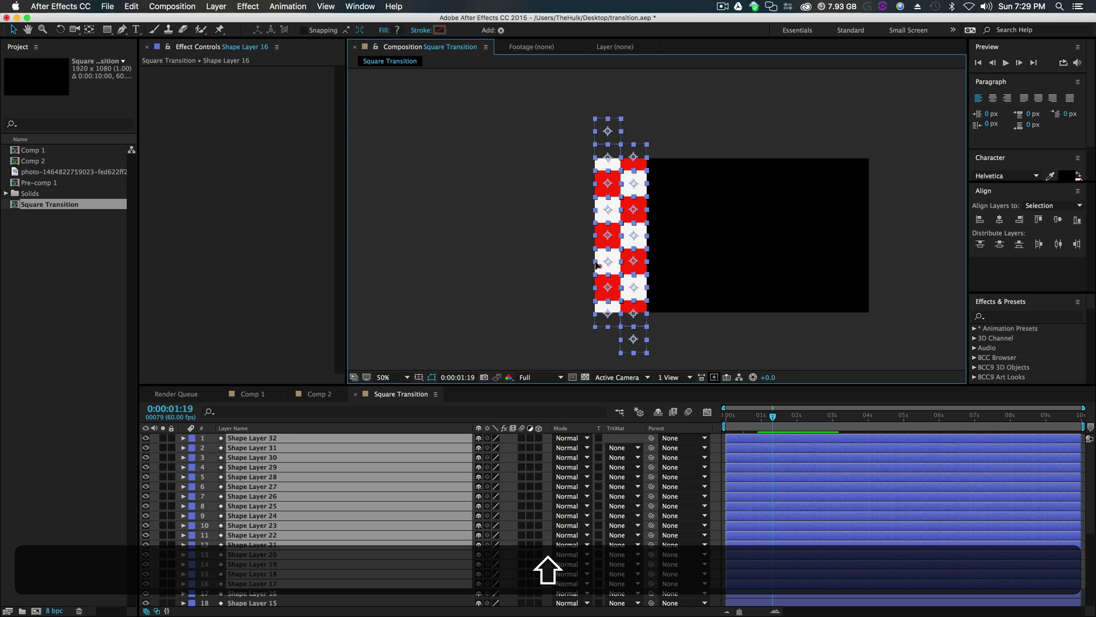
{"action": "left_click_drag", "start_coordinate": [598, 267], "coordinate": [647, 264]}
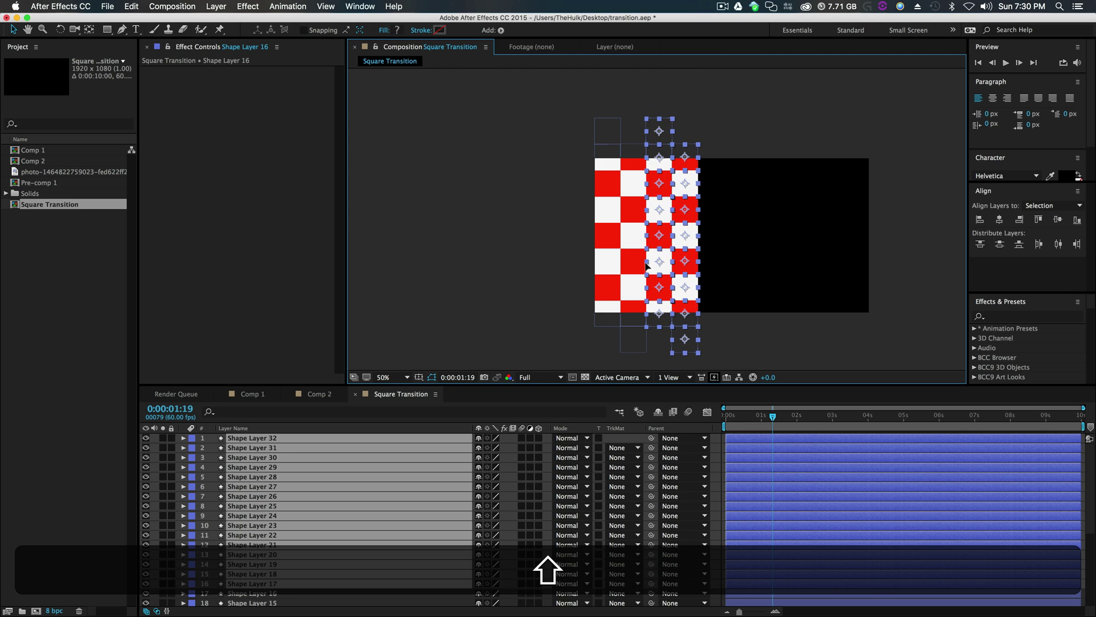
{"action": "left_click", "coordinate": [783, 343]}
Step: Duplicate all four columns to the right, nudging them left to close the gap
{"action": "left_click_drag", "start_coordinate": [466, 126], "coordinate": [705, 344]}
{"action": "key", "text": "super+c"}
{"action": "key", "text": "super+v"}
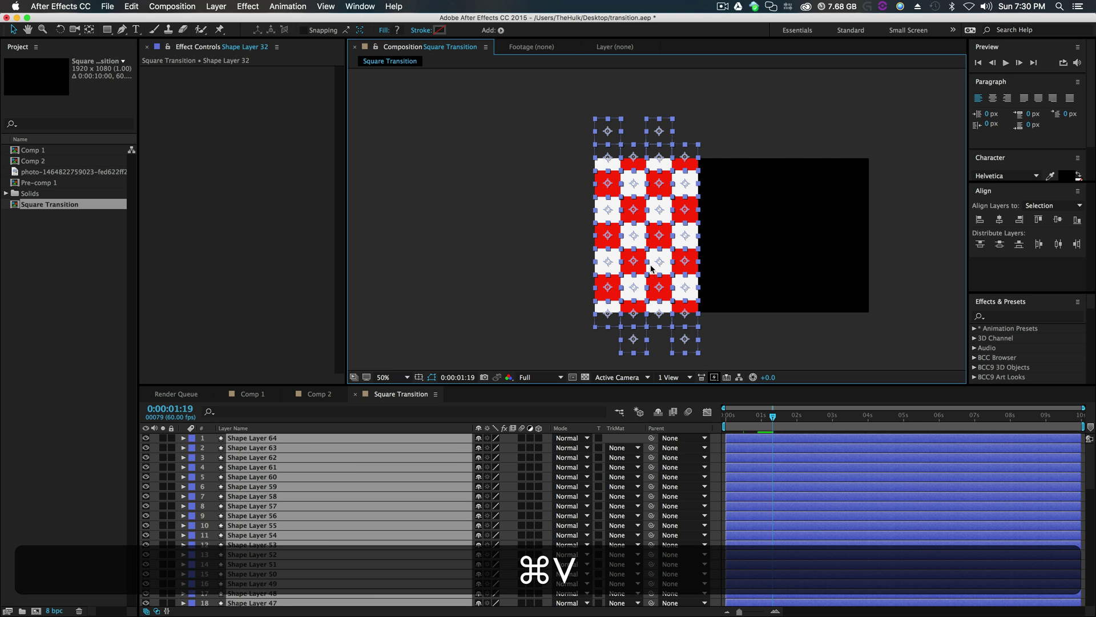
{"action": "left_click_drag", "start_coordinate": [651, 267], "coordinate": [751, 268]}
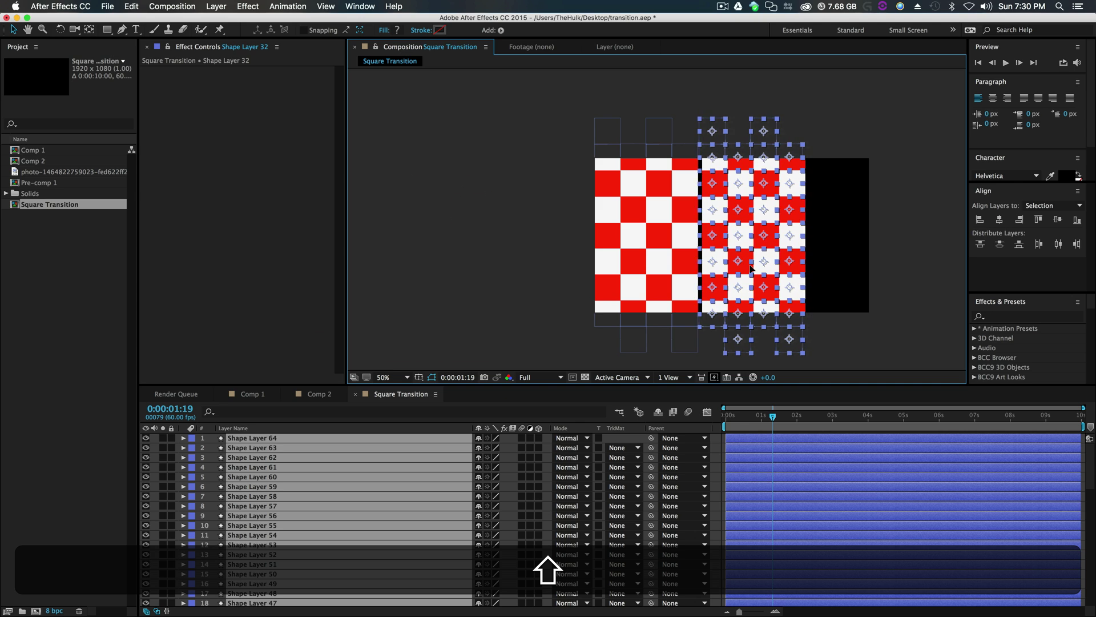
{"action": "key", "text": "shift+Left"}
{"action": "key", "text": "Left"}
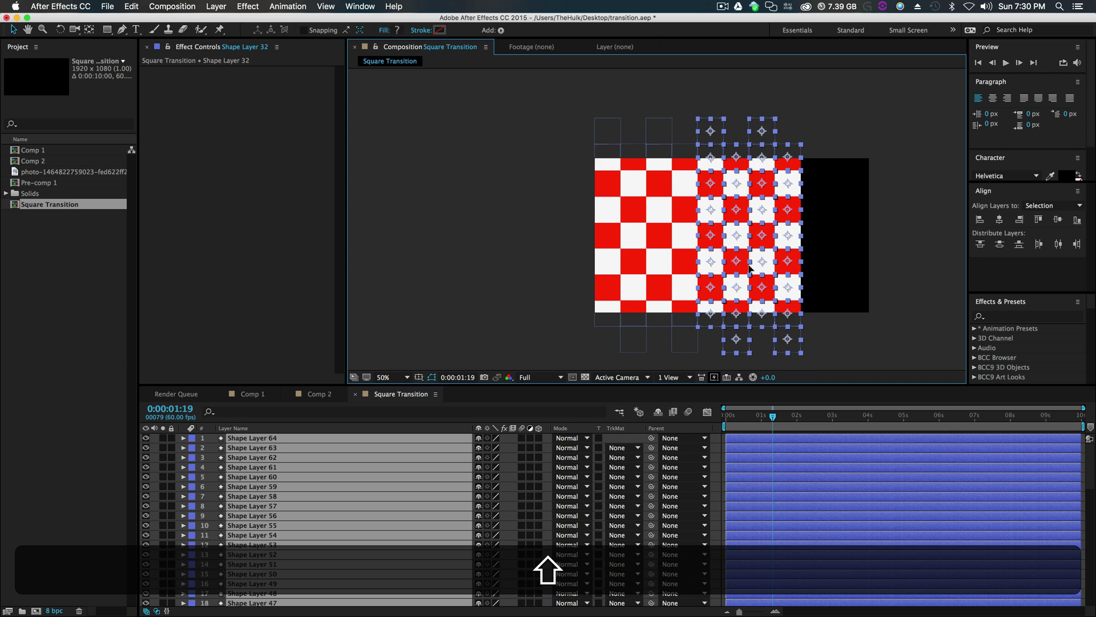
{"action": "left_click", "coordinate": [873, 326]}
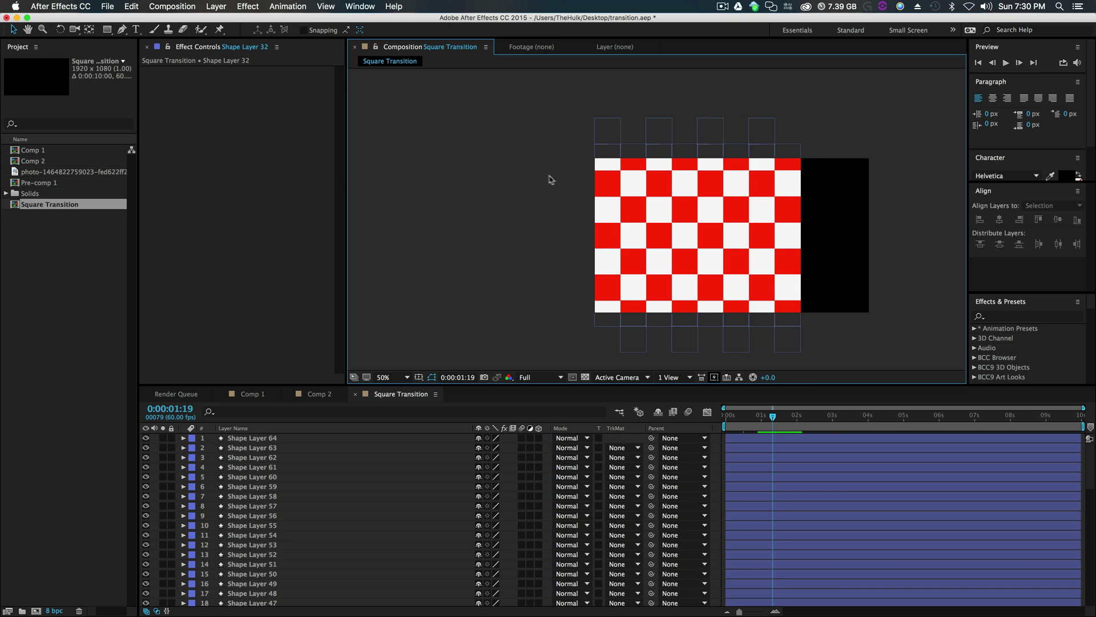
Step: Paste four more columns further right, aligned 1 px left, to extend the grid
{"action": "left_click_drag", "start_coordinate": [849, 124], "coordinate": [772, 346]}
{"action": "left_click_drag", "start_coordinate": [874, 112], "coordinate": [714, 342]}
{"action": "key", "text": "super+v"}
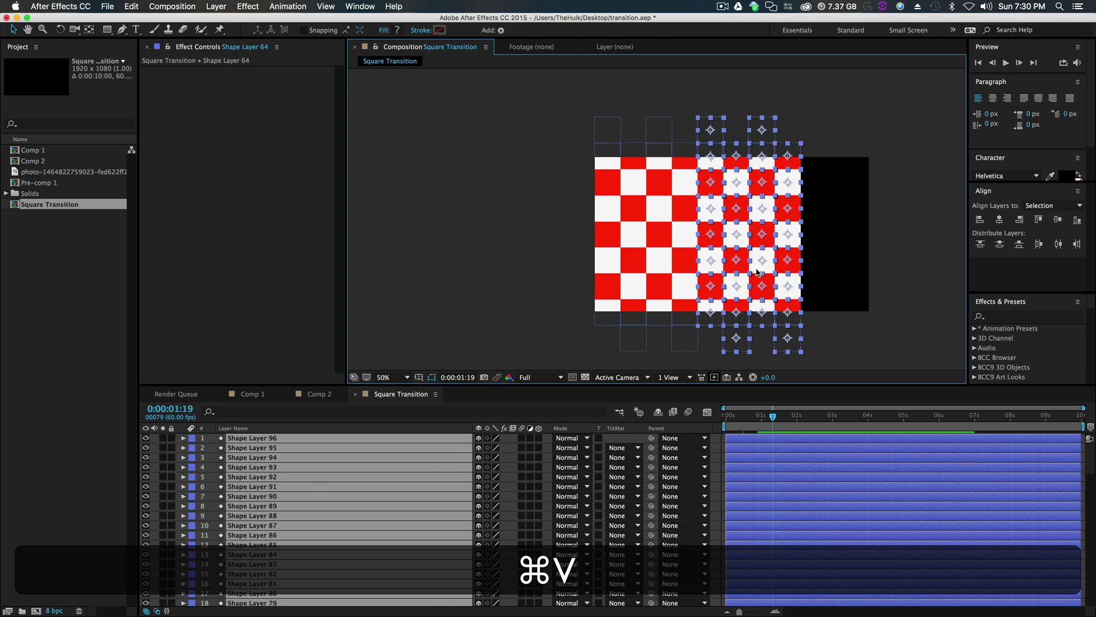
{"action": "left_click_drag", "start_coordinate": [757, 273], "coordinate": [857, 274]}
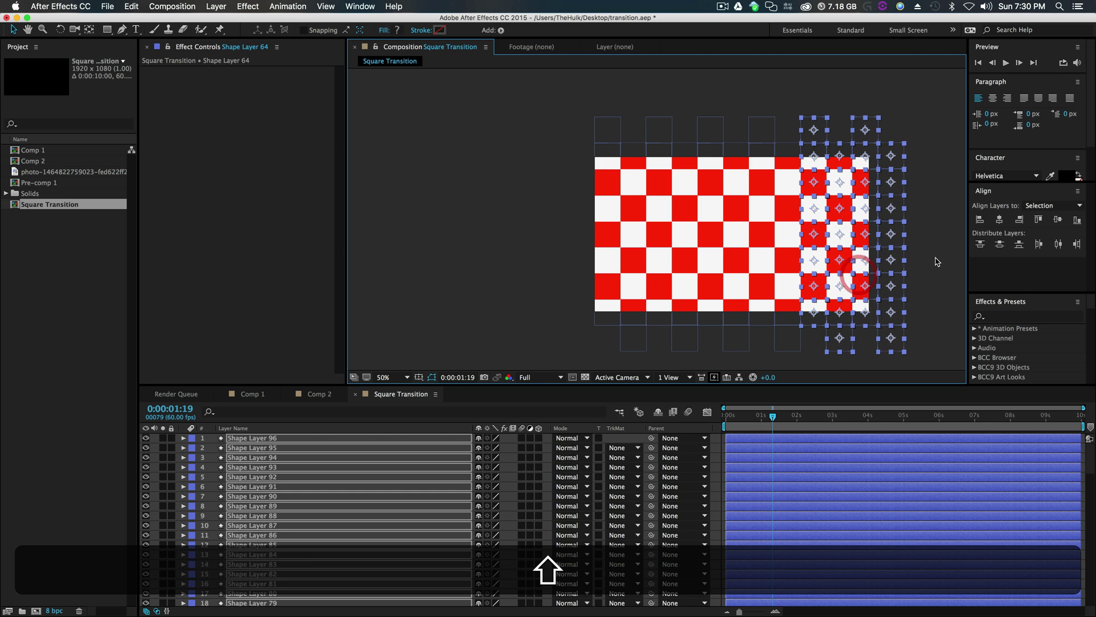
{"action": "key", "text": "Left"}
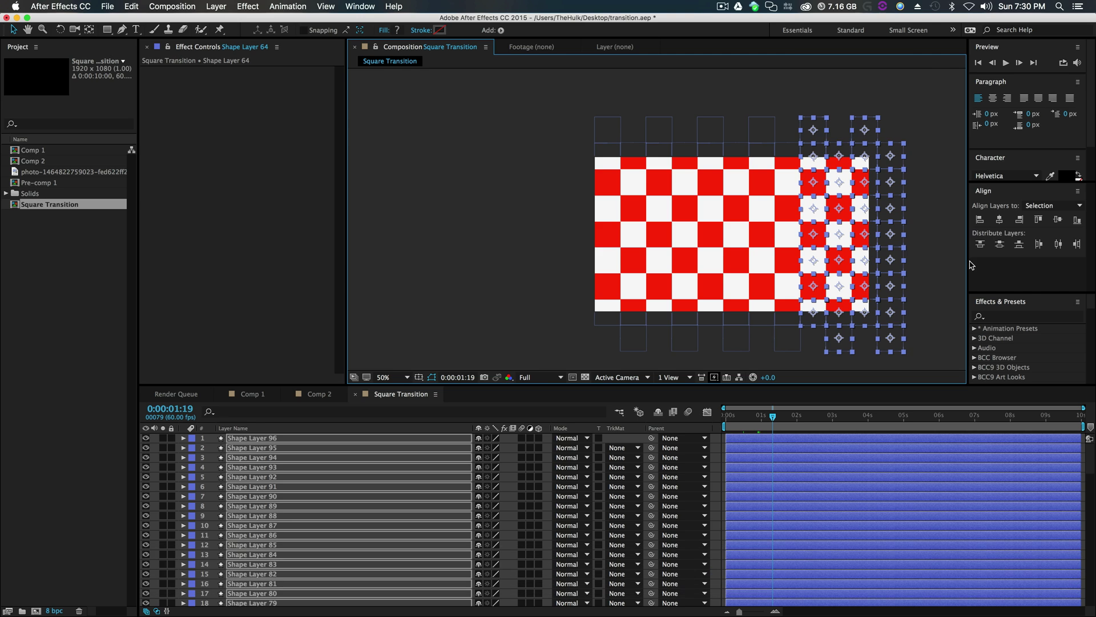
{"action": "left_click", "coordinate": [942, 281]}
Step: Delete the extra rightmost column and the stray row of squares outside the frame
{"action": "left_click_drag", "start_coordinate": [925, 118], "coordinate": [553, 345]}
{"action": "key", "text": "BackSpace"}
{"action": "key", "text": "BackSpace"}
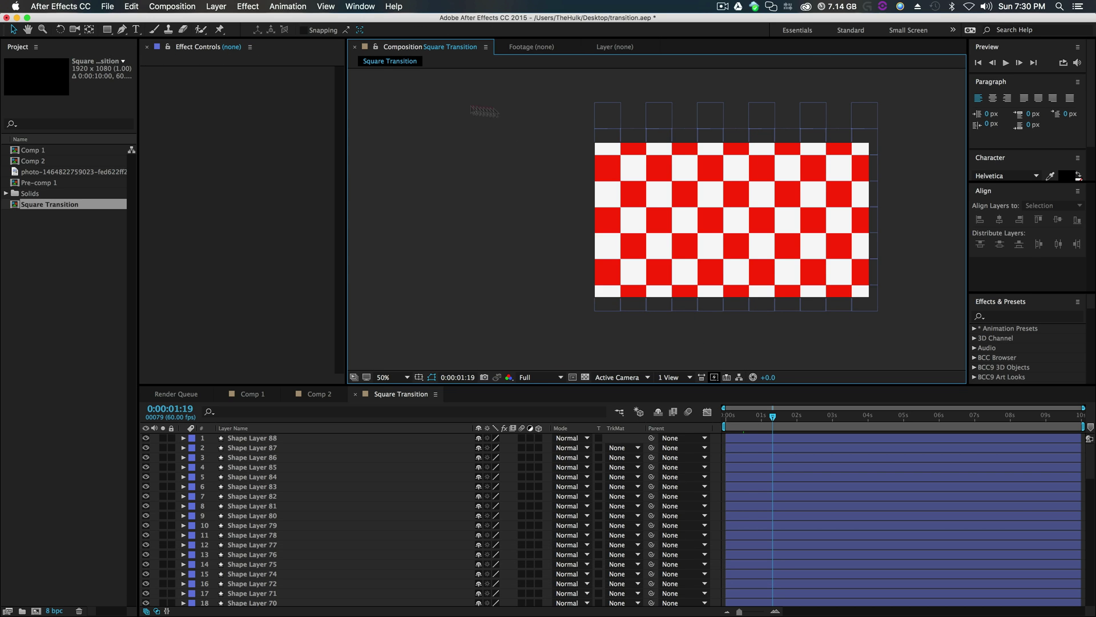
{"action": "left_click_drag", "start_coordinate": [449, 102], "coordinate": [912, 116]}
{"action": "key", "text": "BackSpace"}
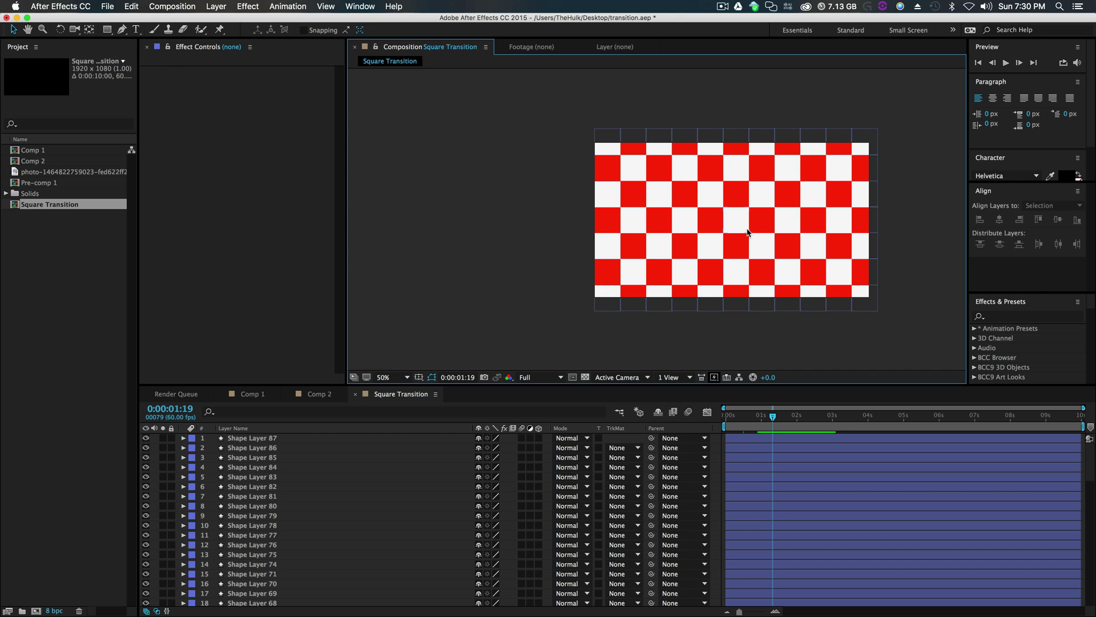
{"action": "left_click", "coordinate": [739, 222]}
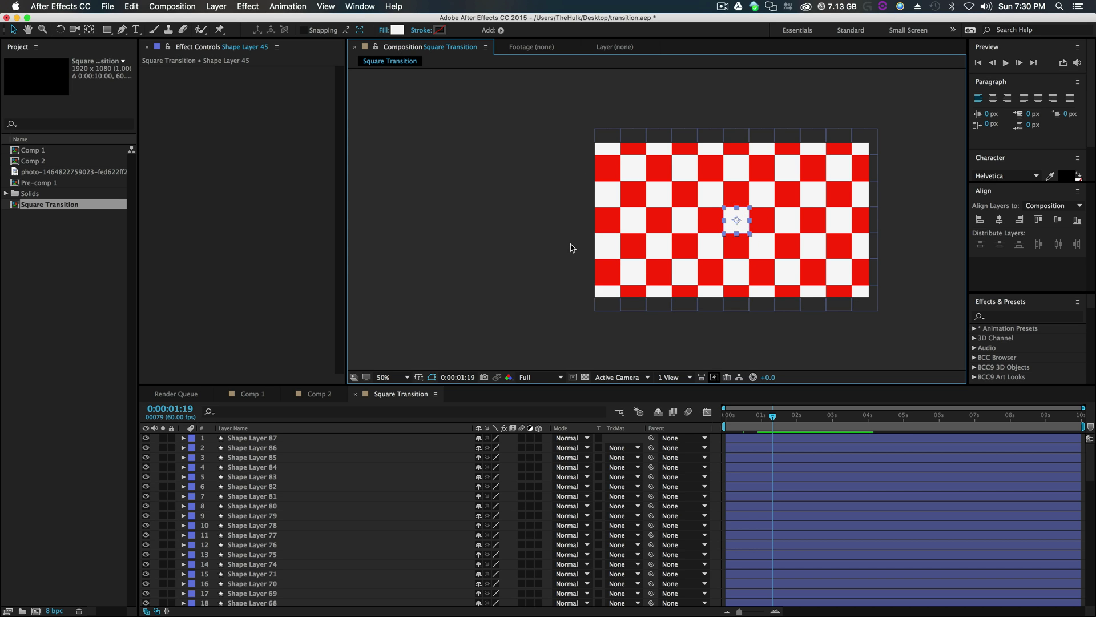
Step: Scrub the timeline to check the checkerboard scaling in across the frame
{"action": "key", "text": "h"}
{"action": "left_click_drag", "start_coordinate": [559, 246], "coordinate": [470, 239]}
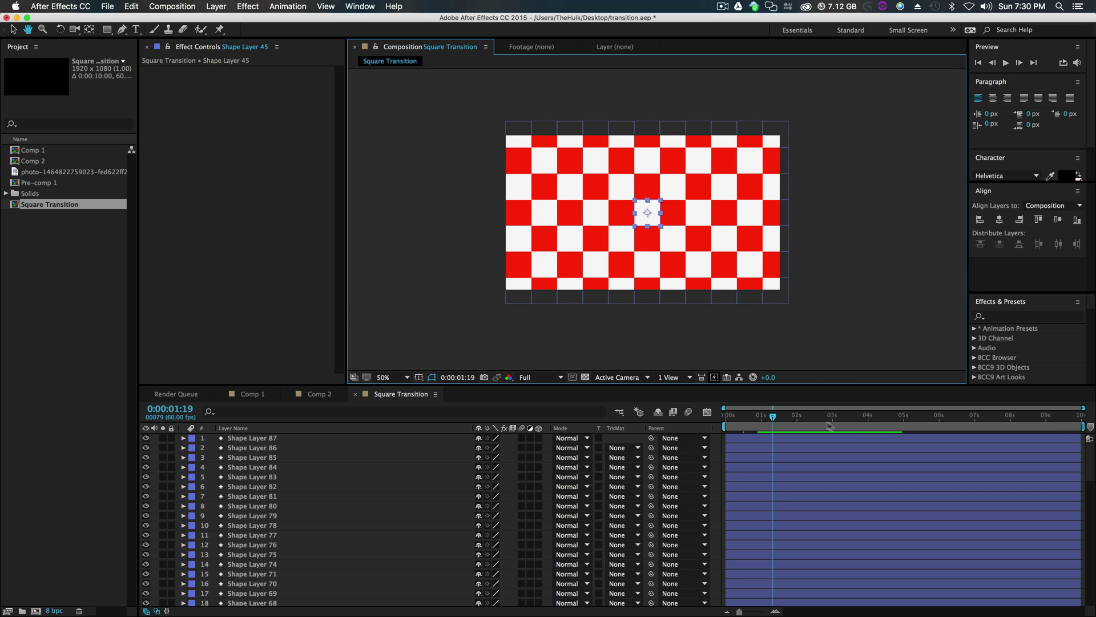
{"action": "key", "text": "v"}
{"action": "mouse_move", "coordinate": [765, 420]}
{"action": "left_mouse_down"}
{"action": "mouse_move", "coordinate": [717, 435]}
{"action": "mouse_move", "coordinate": [759, 427]}
{"action": "left_mouse_up"}
{"action": "scroll", "coordinate": [285, 502], "scroll_direction": "down", "scroll_amount": 3}
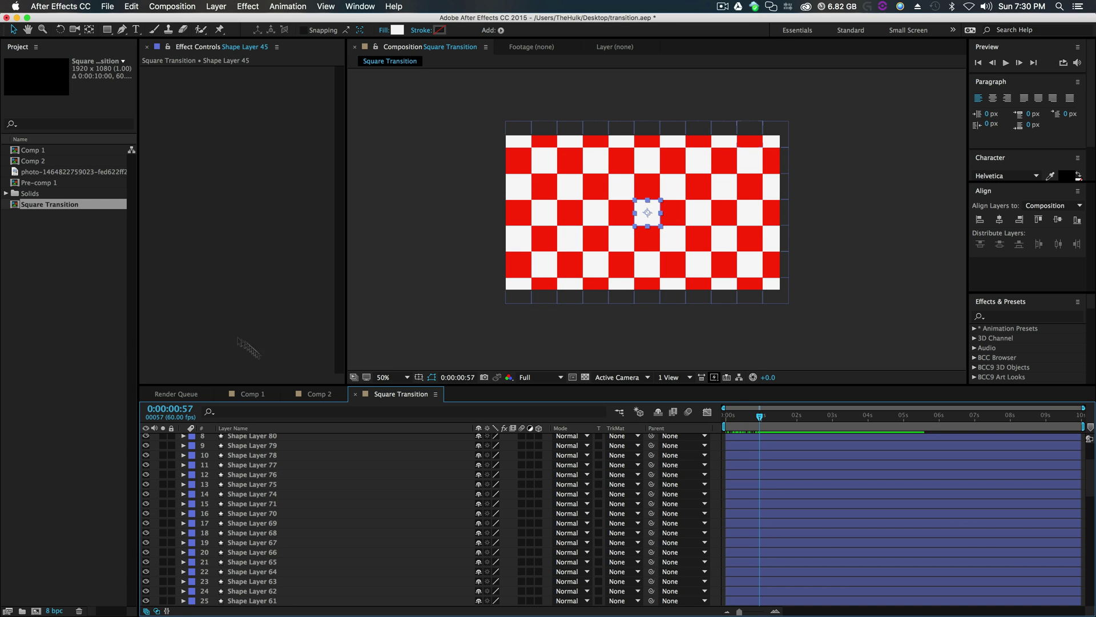
{"action": "left_click", "coordinate": [68, 270]}
Step: Create a new composition named Final Transition from the Project panel
{"action": "right_click", "coordinate": [31, 252]}
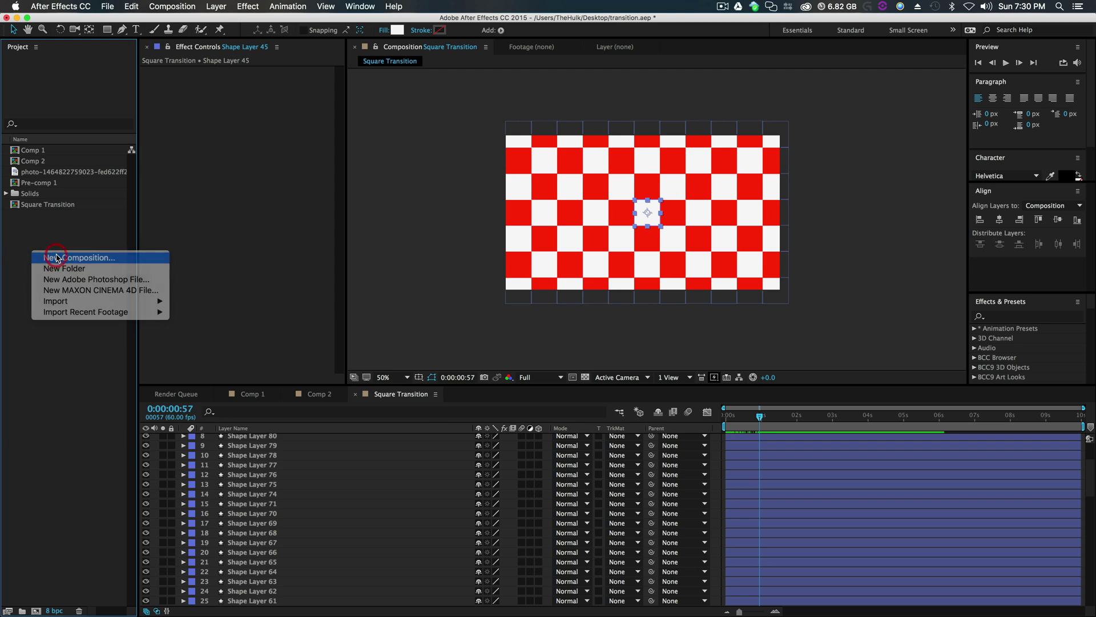
{"action": "left_click", "coordinate": [34, 254]}
{"action": "type", "text": "Fi"}
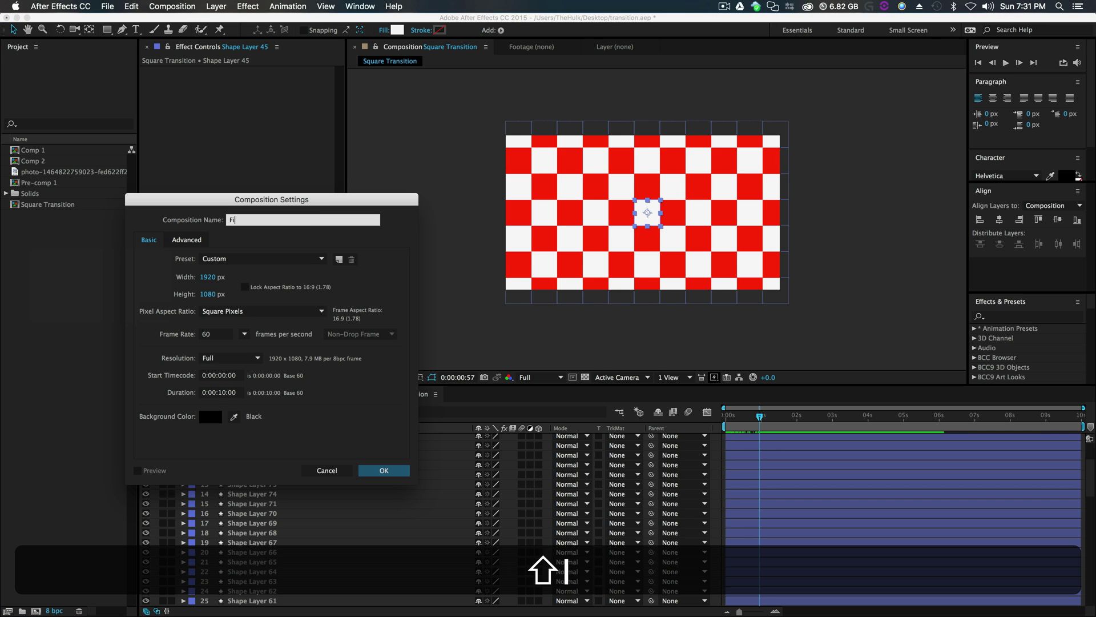
{"action": "type", "text": "nal Transition"}
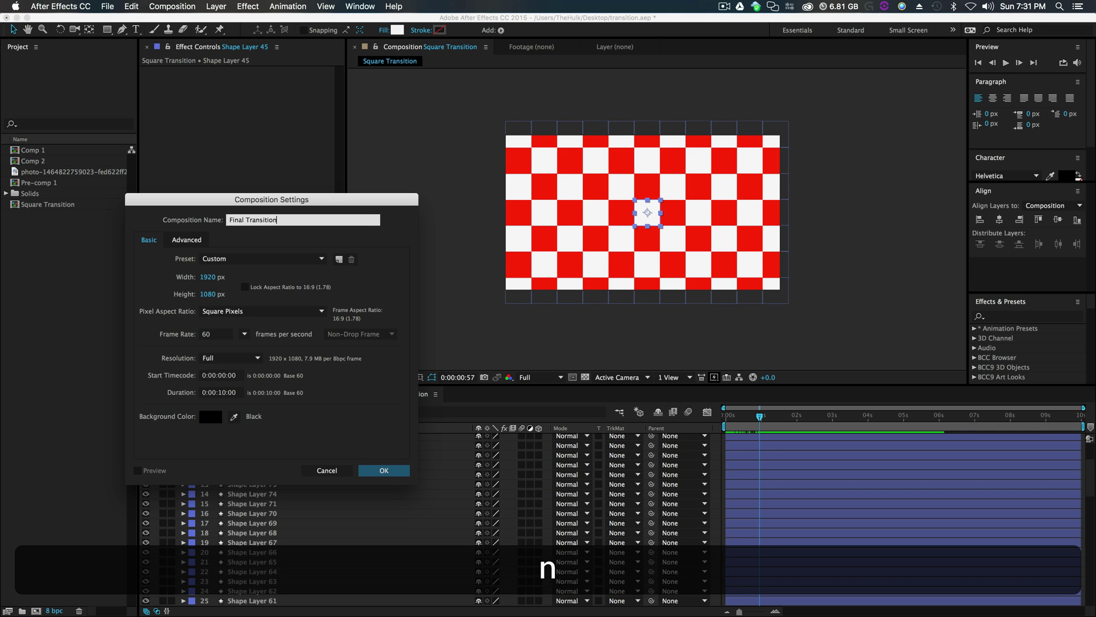
{"action": "key", "text": "Return"}
Step: Add the Square Transition comp and the mountain photo as layers in Final Transition
{"action": "left_click", "coordinate": [39, 216]}
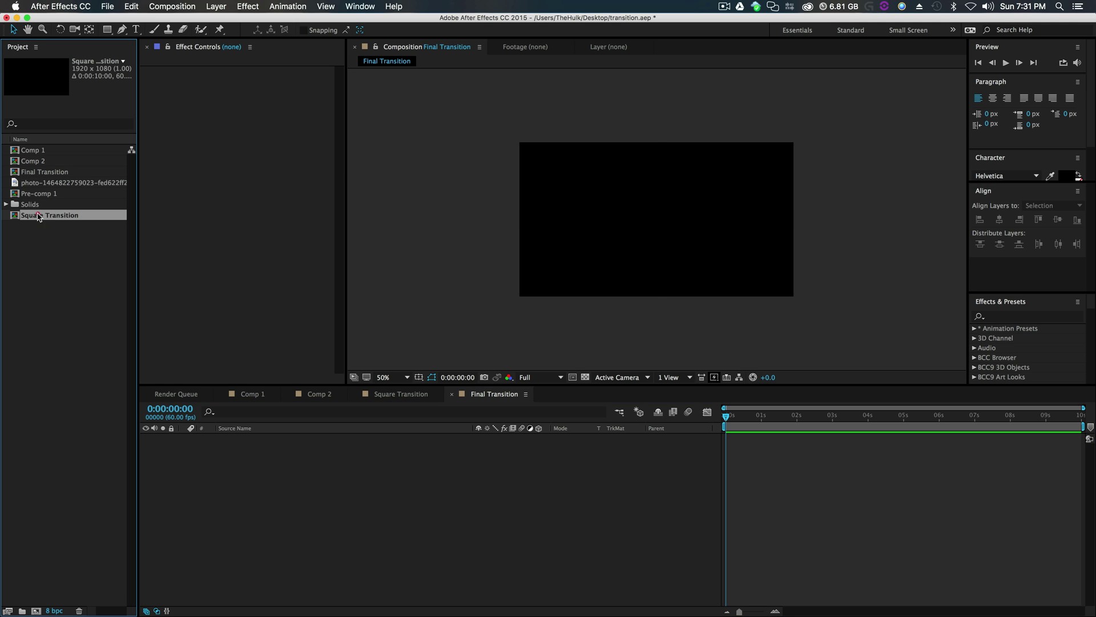
{"action": "left_click_drag", "start_coordinate": [297, 481], "coordinate": [297, 481]}
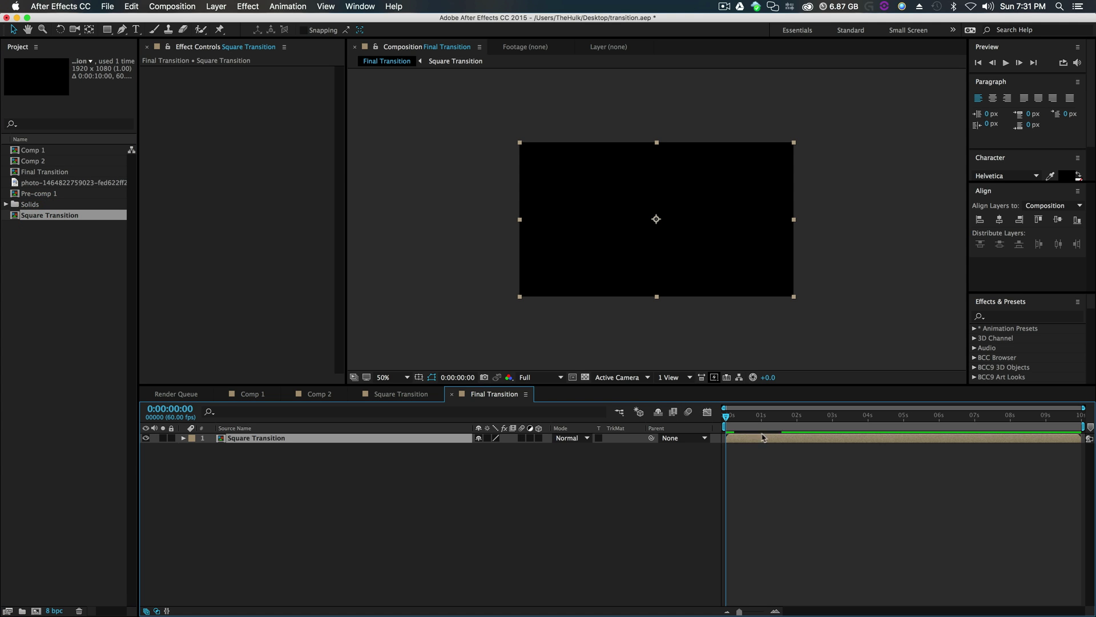
{"action": "left_click_drag", "start_coordinate": [727, 417], "coordinate": [767, 418]}
{"action": "left_click_drag", "start_coordinate": [57, 183], "coordinate": [249, 494]}
{"action": "left_click", "coordinate": [660, 519]}
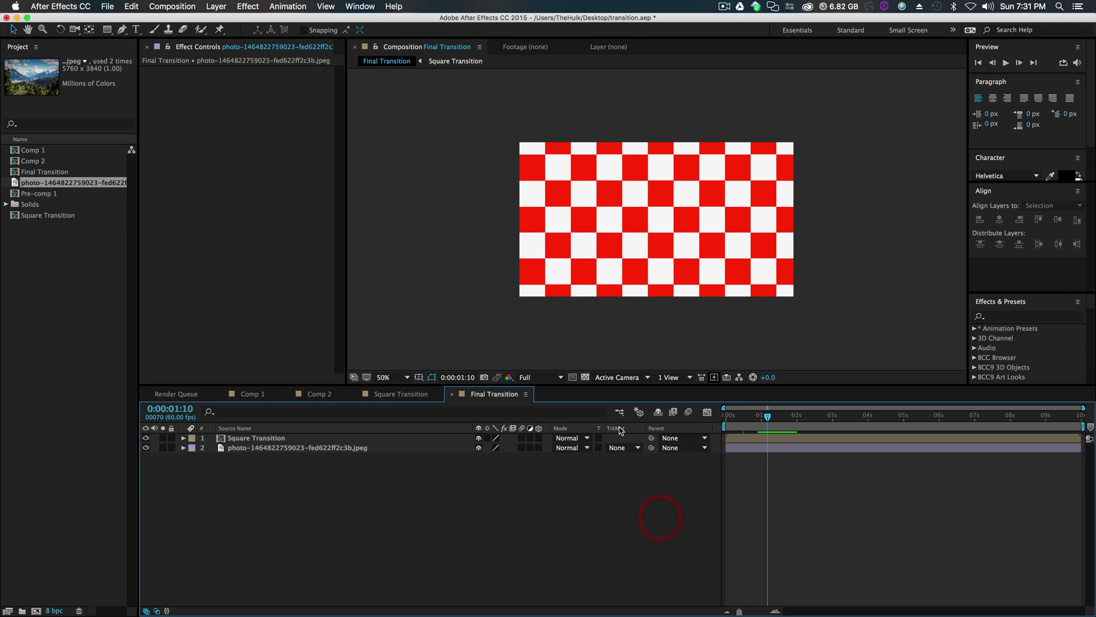
Step: Set the photo's track matte to Alpha Matte and scale it down proportionally to fit
{"action": "left_click", "coordinate": [622, 447]}
{"action": "left_click", "coordinate": [639, 477]}
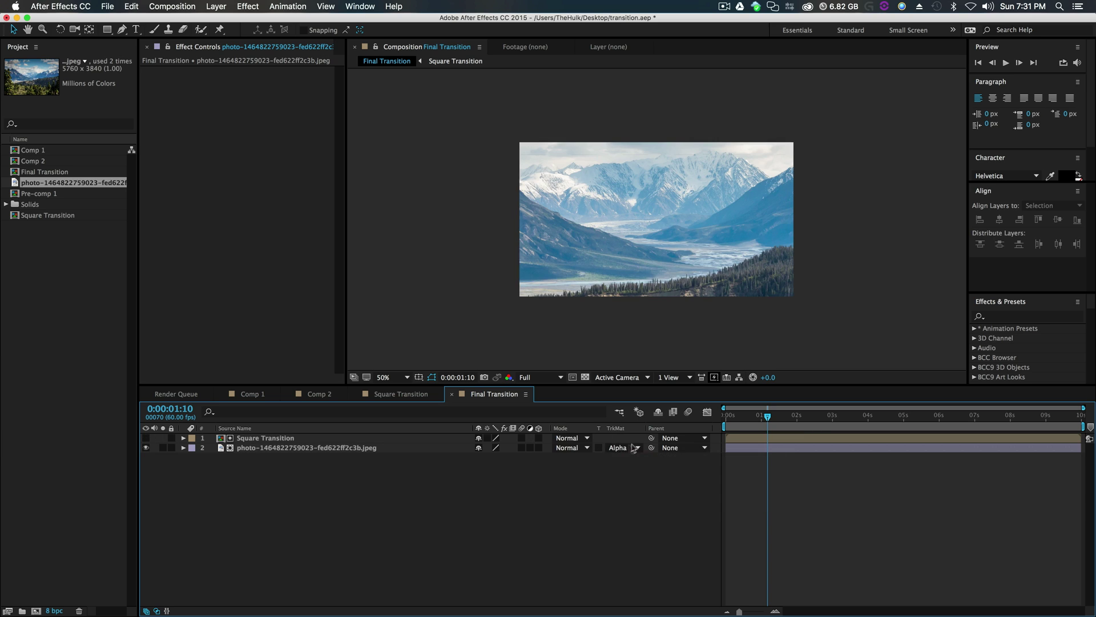
{"action": "left_click", "coordinate": [275, 447]}
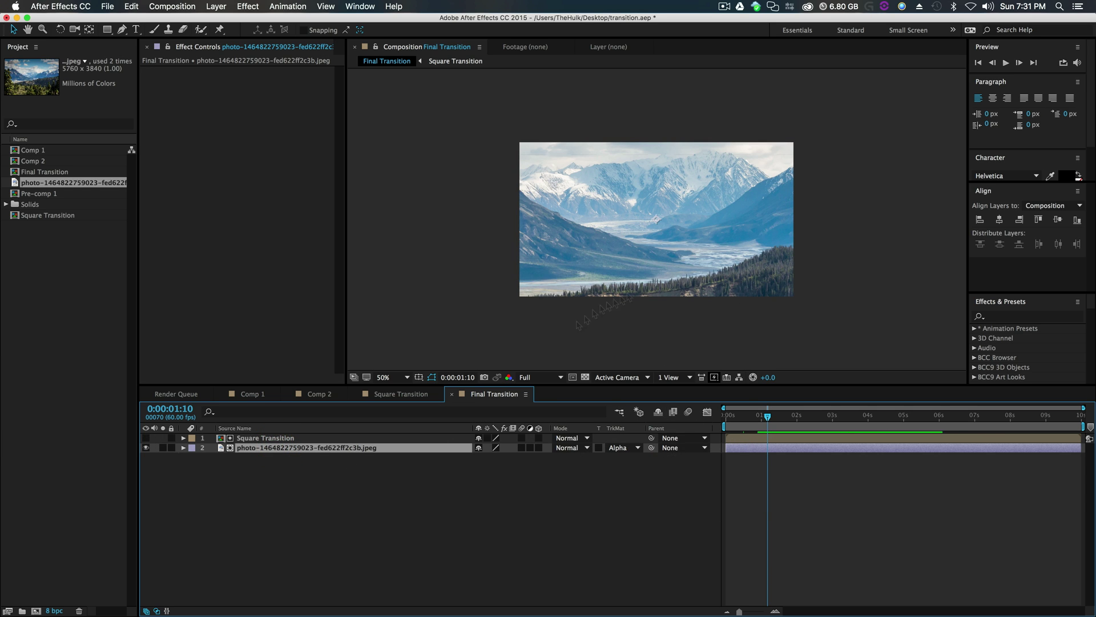
{"action": "key", "text": "comma"}
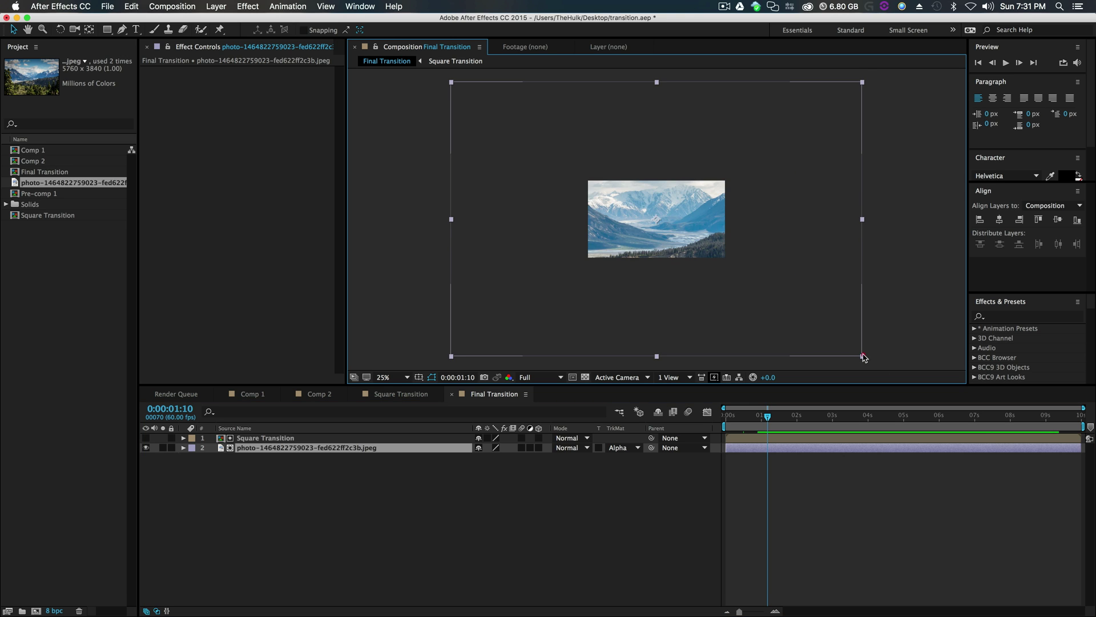
{"action": "left_click_drag", "start_coordinate": [862, 356], "coordinate": [735, 279]}
{"action": "key", "text": "period"}
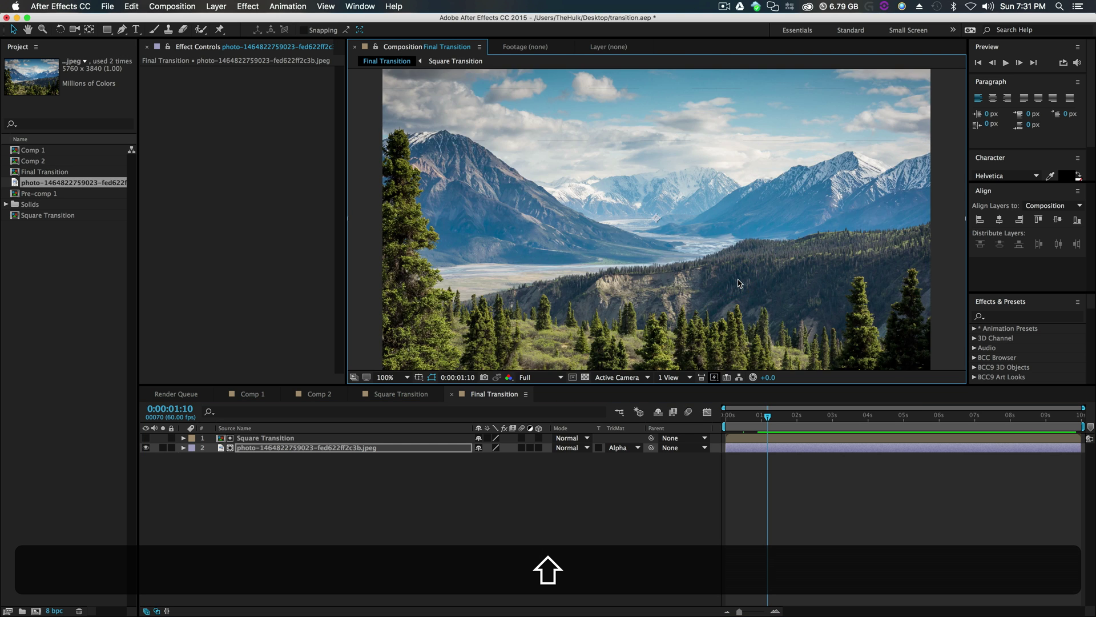
Step: Preview with the work area ending near two seconds, then return to editing Square Transition
{"action": "left_click_drag", "start_coordinate": [768, 416], "coordinate": [721, 422]}
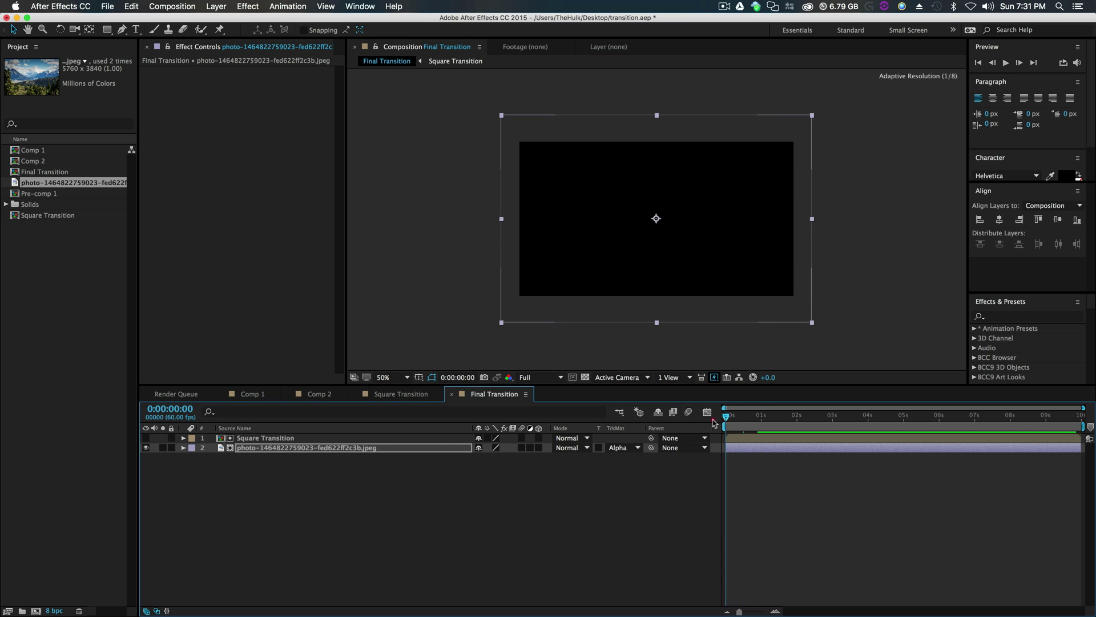
{"action": "key", "text": "space"}
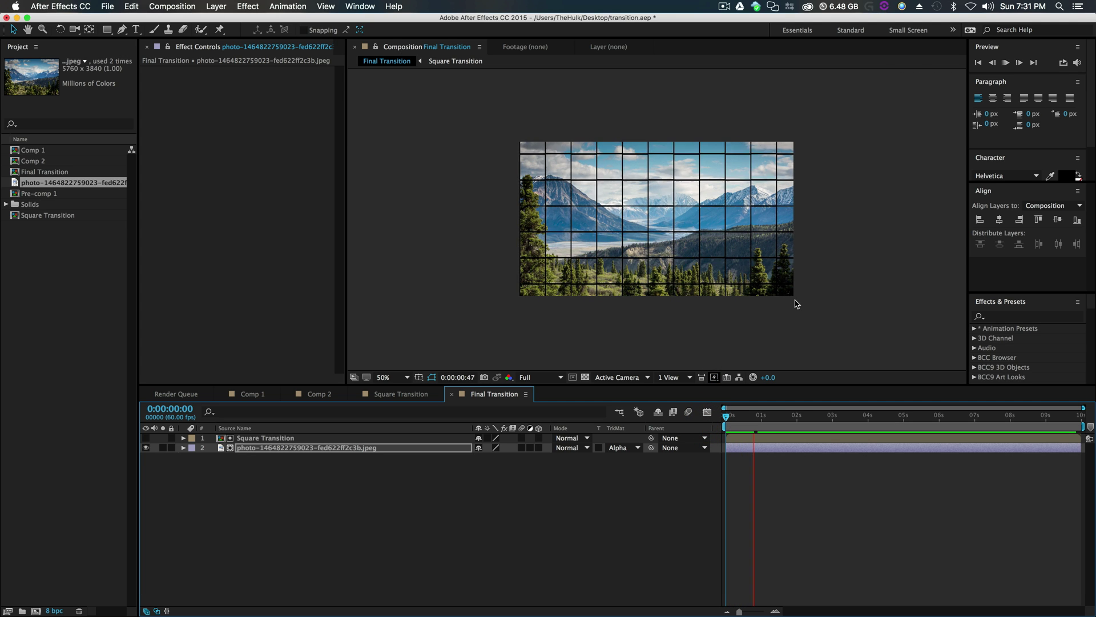
{"action": "key", "text": "space"}
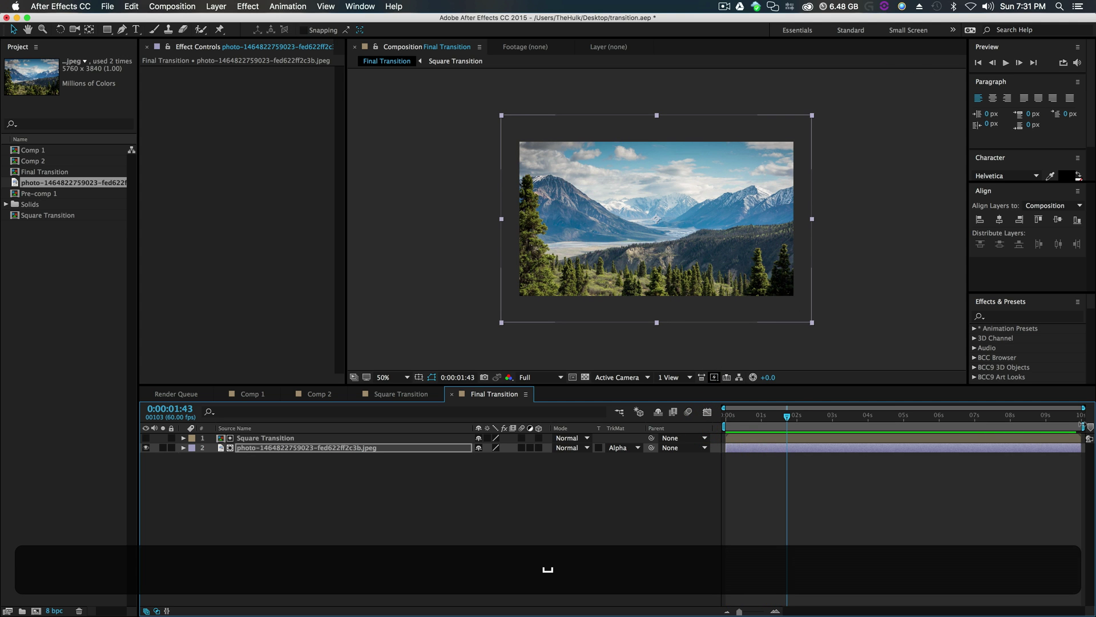
{"action": "left_click_drag", "start_coordinate": [1083, 426], "coordinate": [808, 427]}
{"action": "key", "text": "Home"}
{"action": "key", "text": "space"}
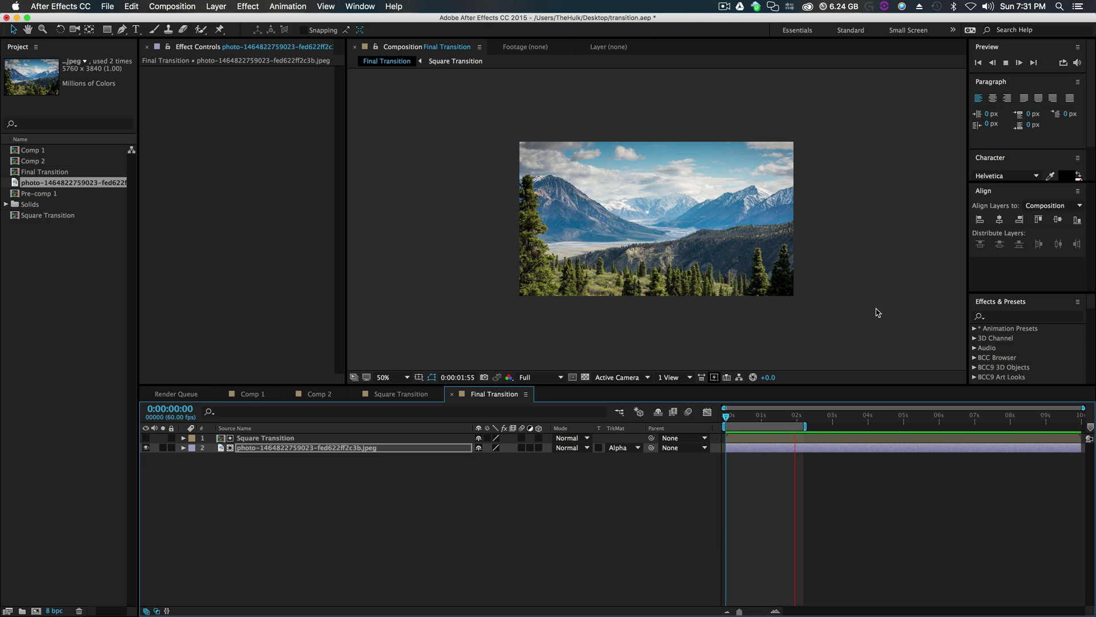
{"action": "key", "text": "space"}
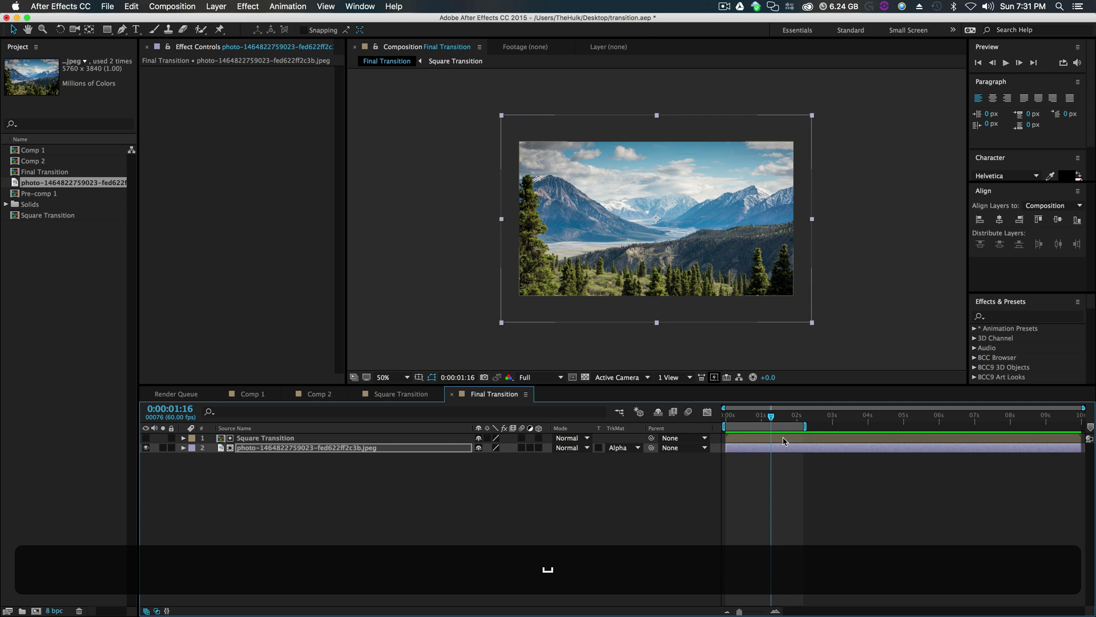
{"action": "double_click", "coordinate": [784, 440]}
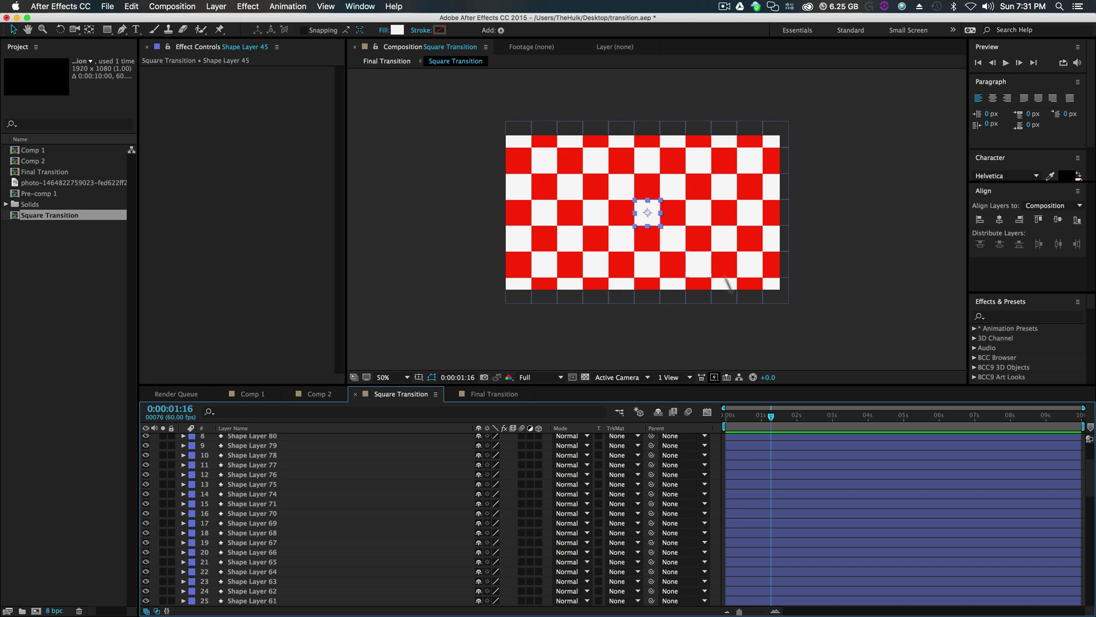
Step: Give the white squares diagonal to the centre square a saturated blue fill
{"action": "left_click_drag", "start_coordinate": [639, 386], "coordinate": [647, 311]}
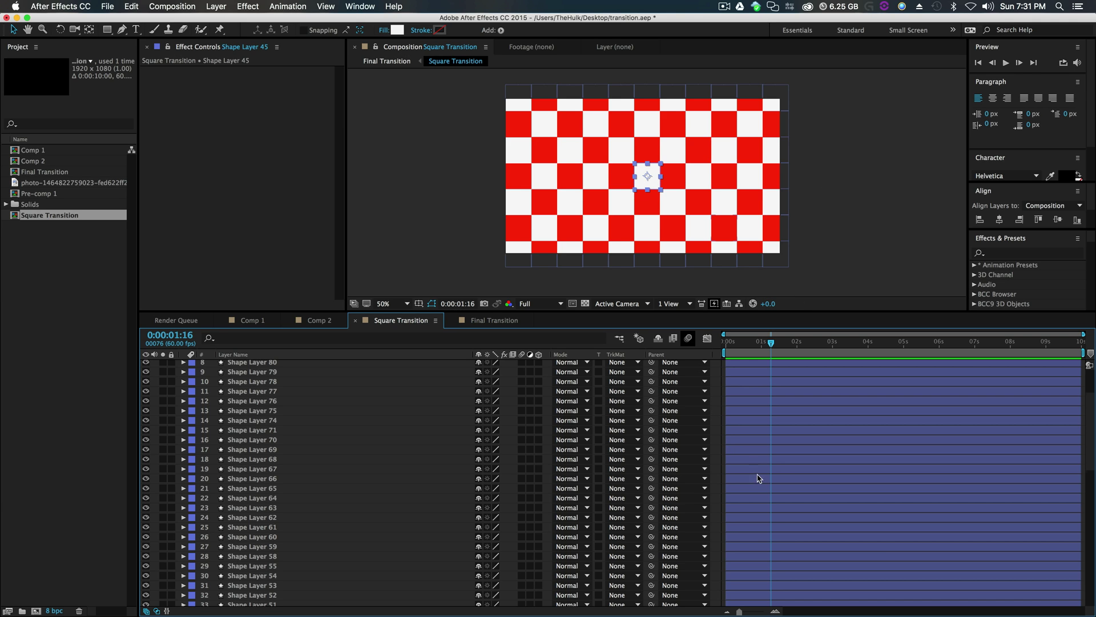
{"action": "scroll", "coordinate": [754, 469], "scroll_direction": "up", "scroll_amount": 3}
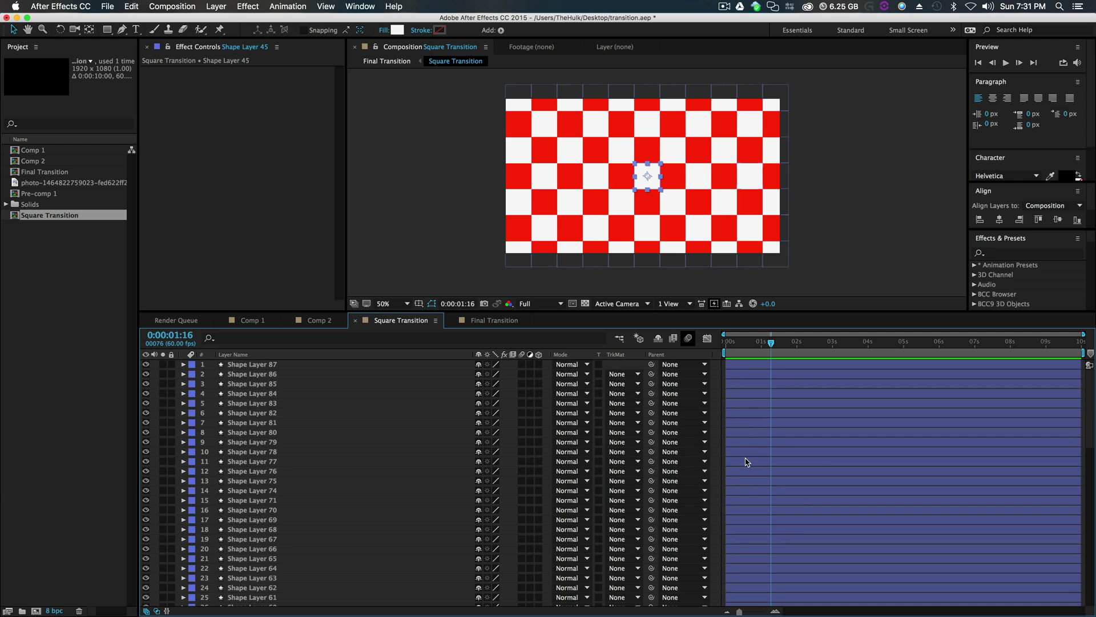
{"action": "left_click", "coordinate": [674, 205]}
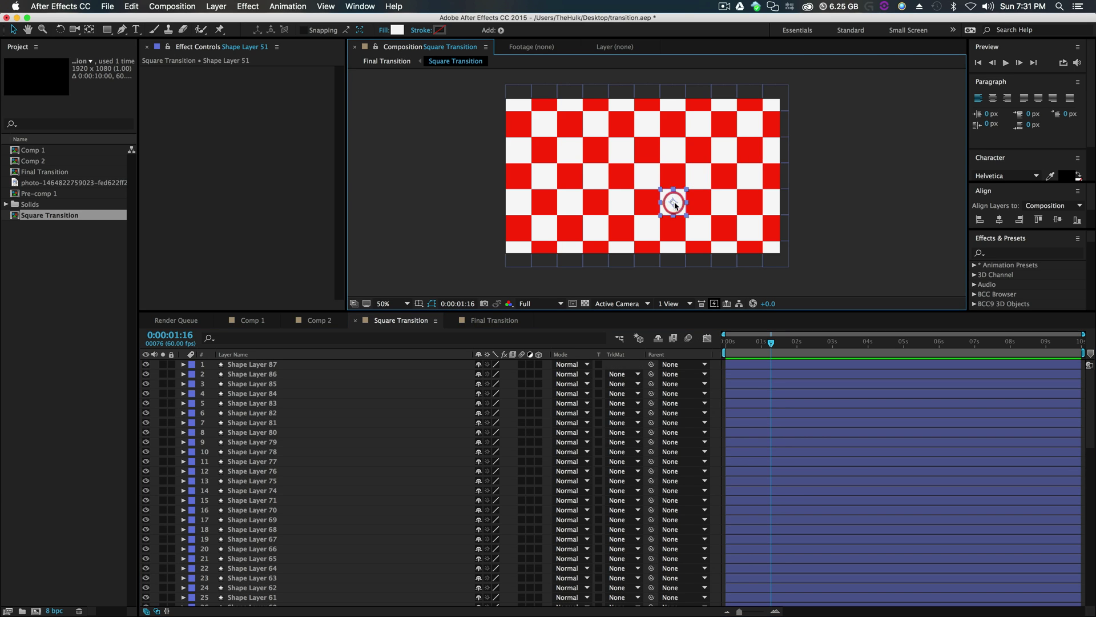
{"action": "left_click", "coordinate": [622, 202], "text": "shift"}
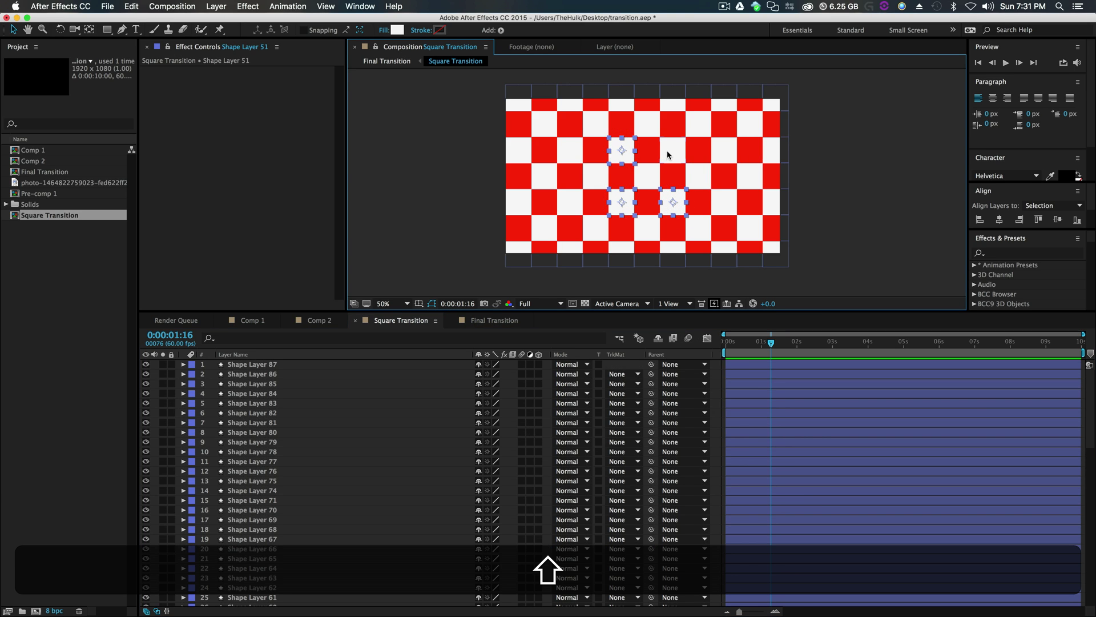
{"action": "left_click", "coordinate": [672, 154], "text": "shift"}
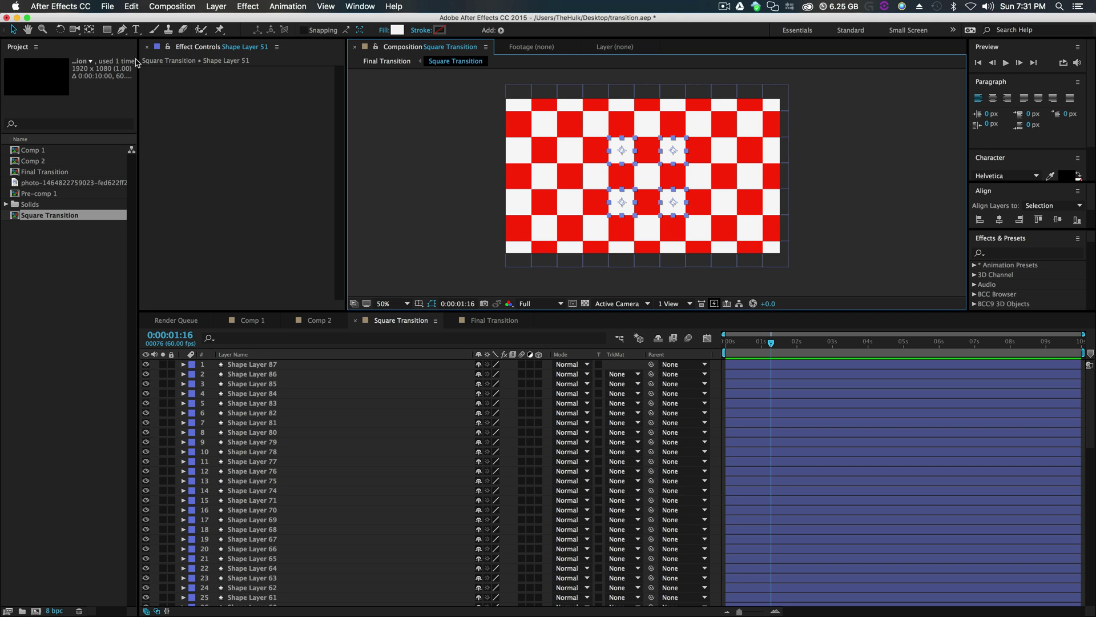
{"action": "left_click", "coordinate": [394, 30]}
{"action": "left_click", "coordinate": [404, 257]}
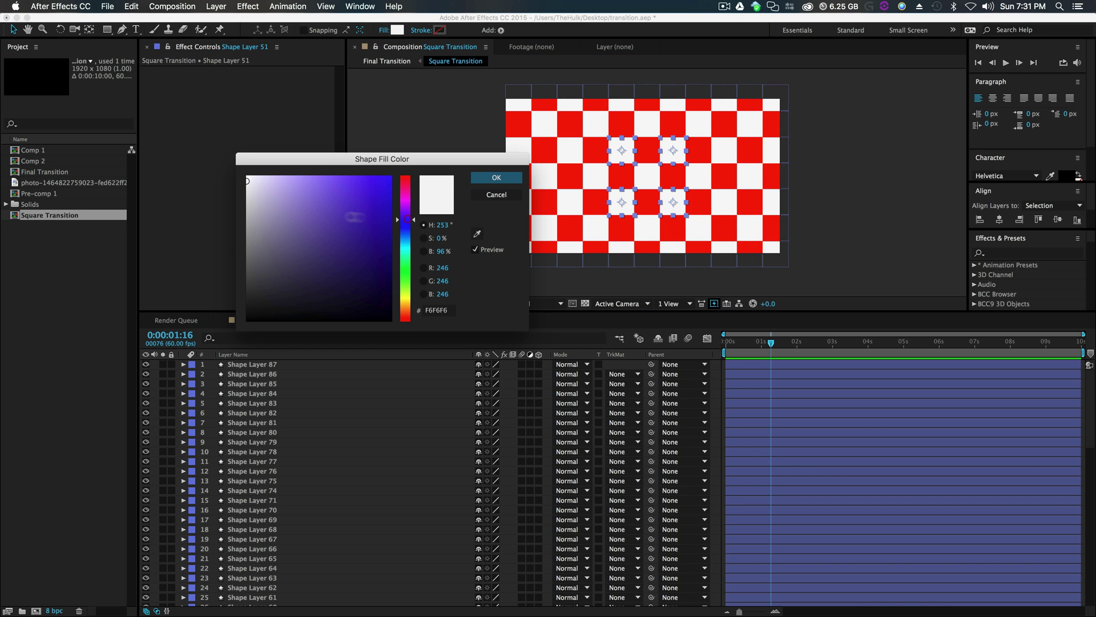
{"action": "left_click", "coordinate": [373, 184]}
{"action": "left_click", "coordinate": [496, 177]}
Step: Select the red squares lying between the blue squares around the centre
{"action": "left_click", "coordinate": [399, 176]}
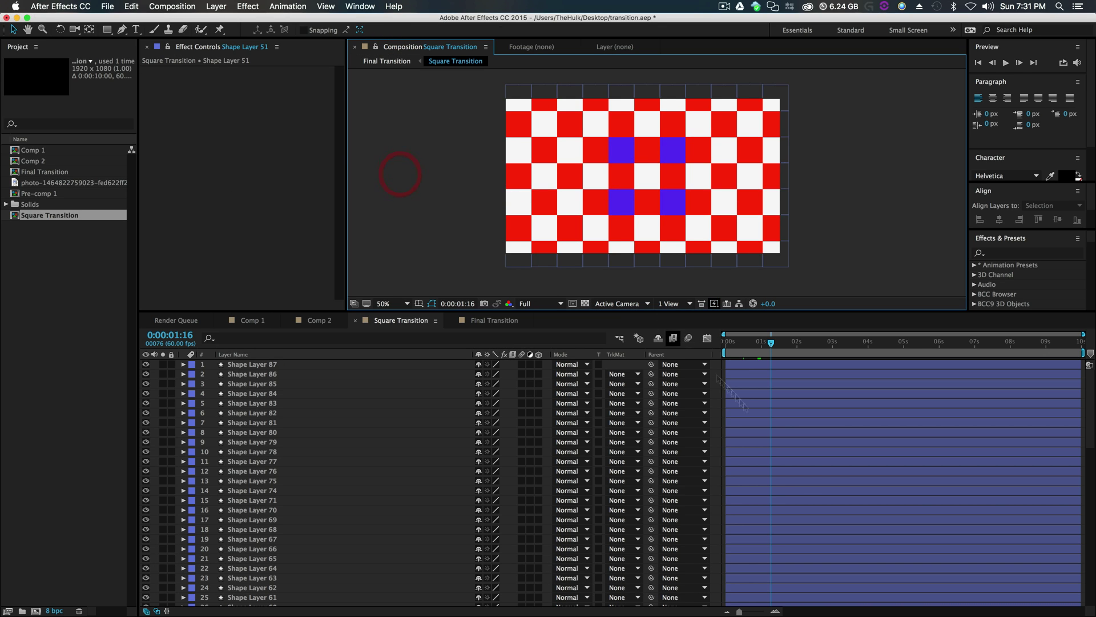
{"action": "left_click", "coordinate": [667, 215]}
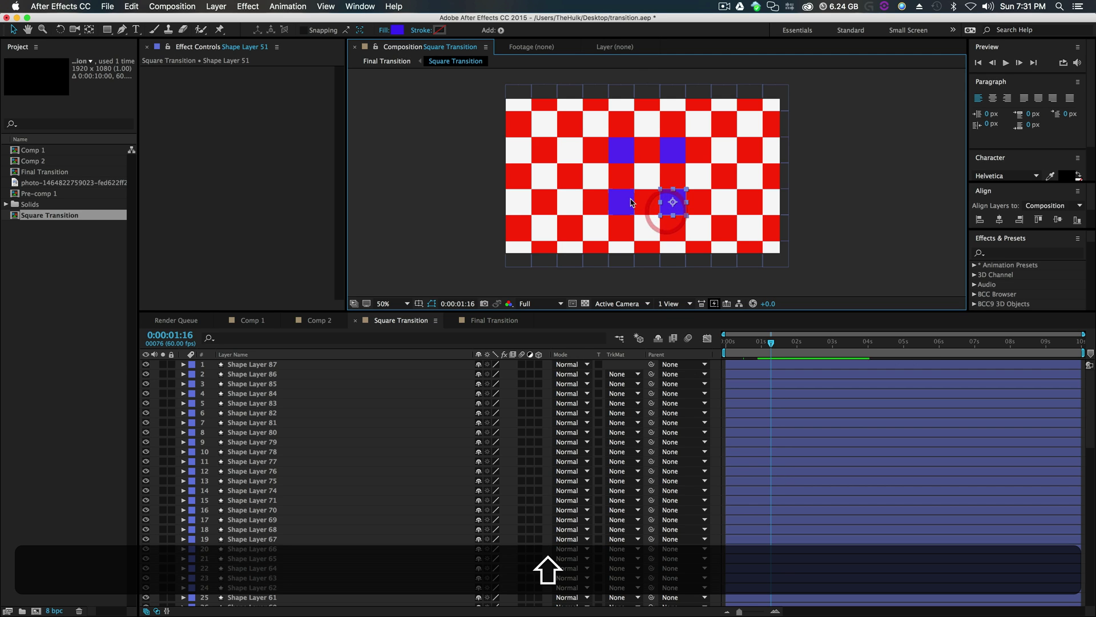
{"action": "left_click", "coordinate": [615, 146], "text": "shift"}
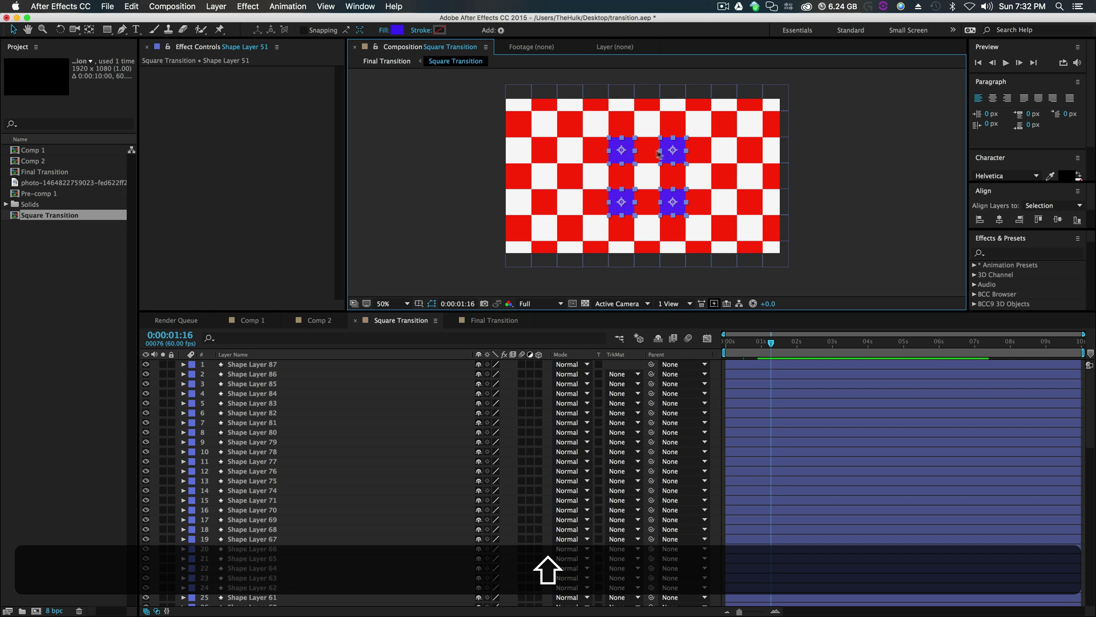
{"action": "left_click", "coordinate": [647, 150]}
{"action": "left_click", "coordinate": [647, 203], "text": "shift"}
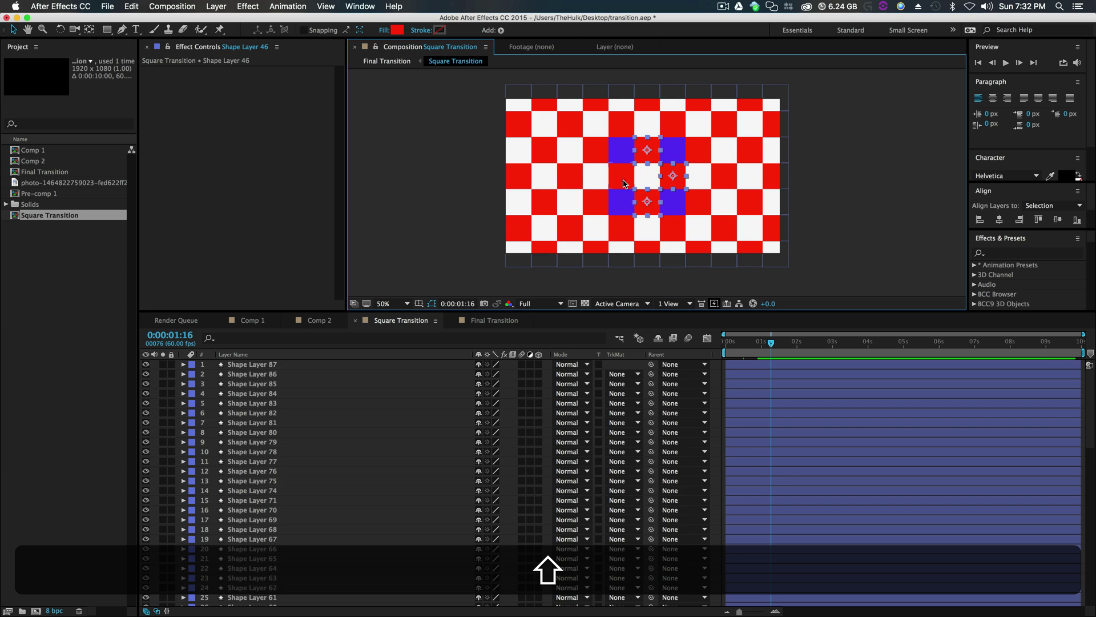
Step: Delay the four red squares to start near 0:00:00:24
{"action": "left_click", "coordinate": [622, 177], "text": "shift"}
{"action": "scroll", "coordinate": [788, 474], "scroll_direction": "down", "scroll_amount": 10}
{"action": "scroll", "coordinate": [789, 470], "scroll_direction": "up", "scroll_amount": 5}
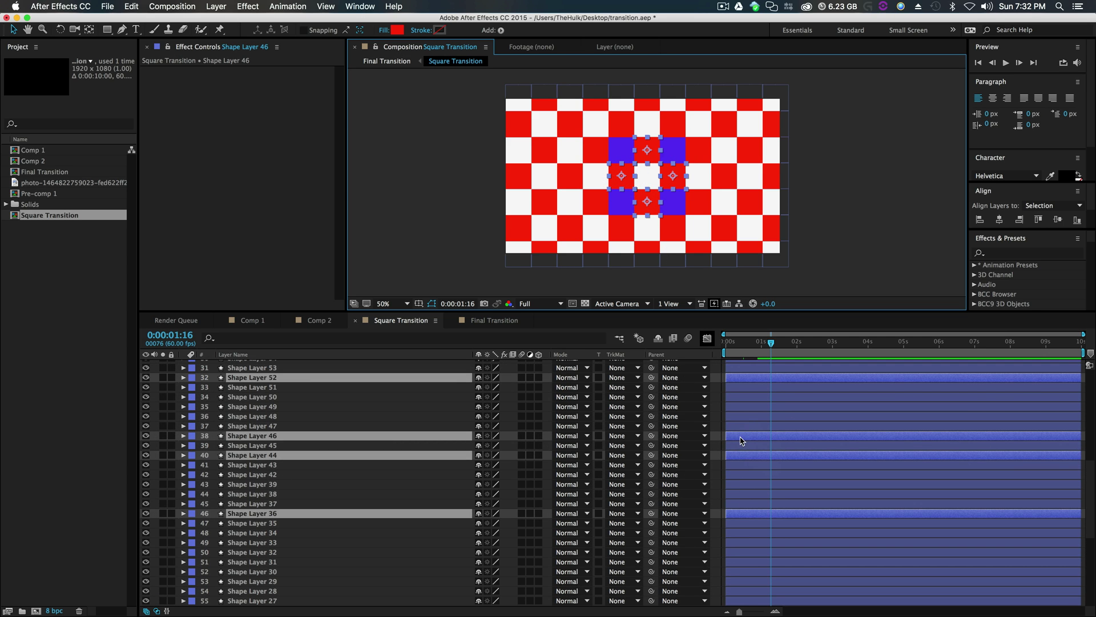
{"action": "left_click_drag", "start_coordinate": [738, 440], "coordinate": [752, 438]}
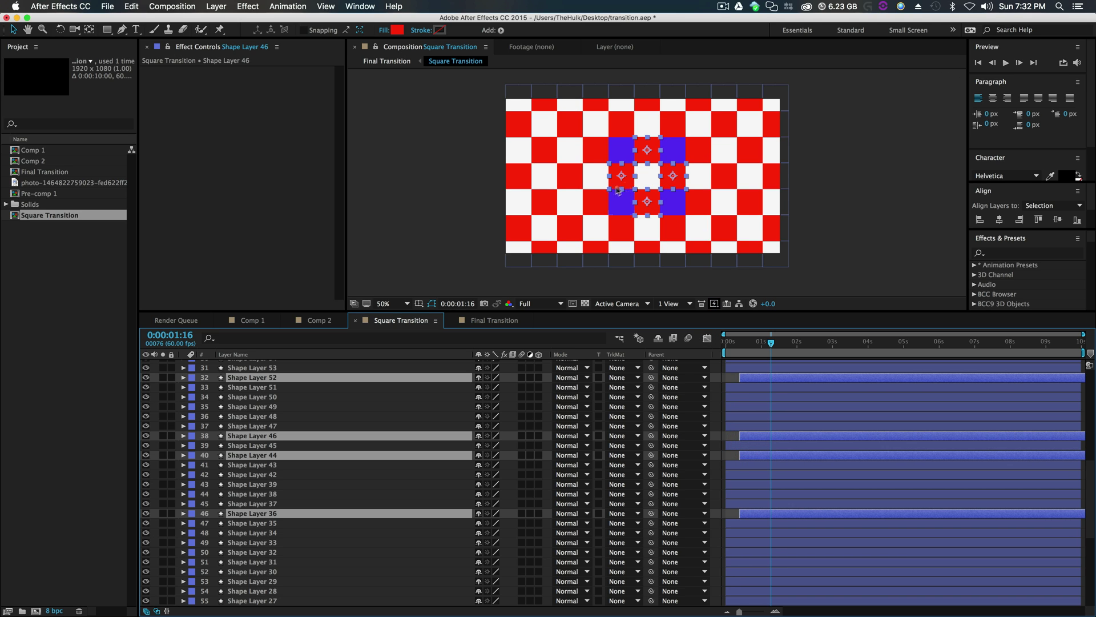
Step: Shift the four blue corner squares later in time and label their layers Sea Foam
{"action": "left_click", "coordinate": [626, 210]}
{"action": "left_click", "coordinate": [681, 208], "text": "shift"}
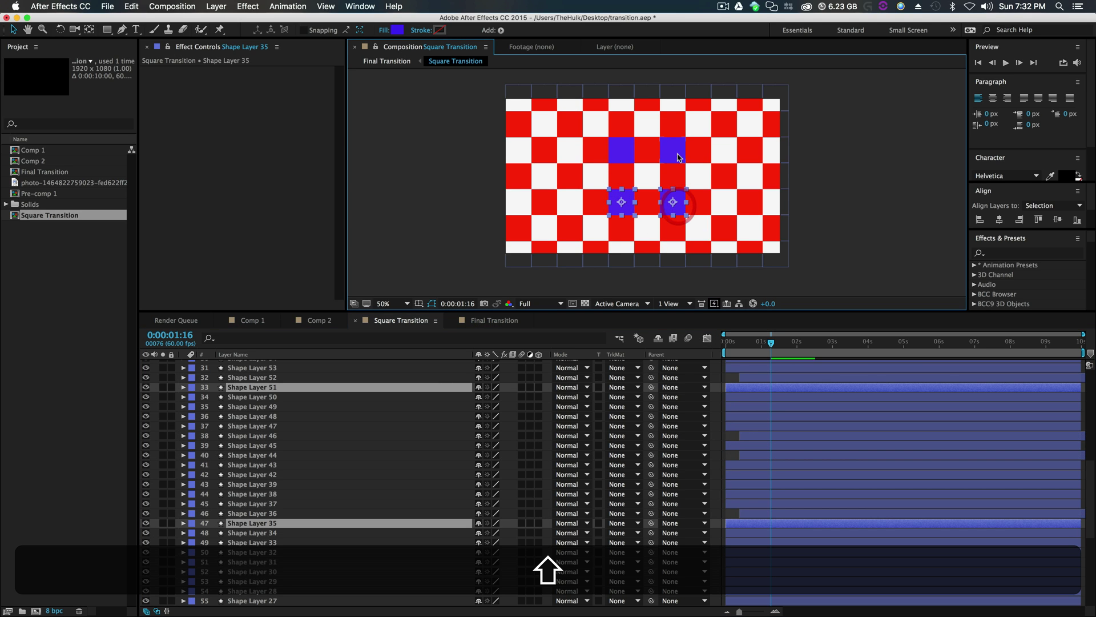
{"action": "left_click", "coordinate": [677, 155], "text": "shift"}
{"action": "left_click", "coordinate": [631, 153], "text": "shift"}
{"action": "left_click_drag", "start_coordinate": [740, 507], "coordinate": [772, 507]}
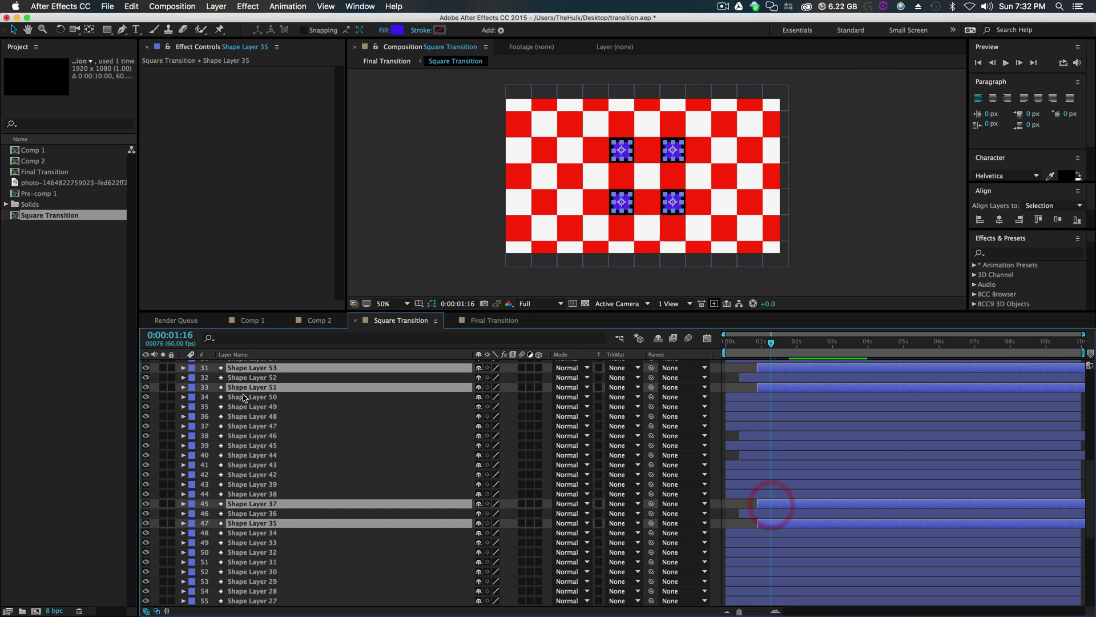
{"action": "left_click", "coordinate": [196, 505]}
{"action": "left_click", "coordinate": [242, 509]}
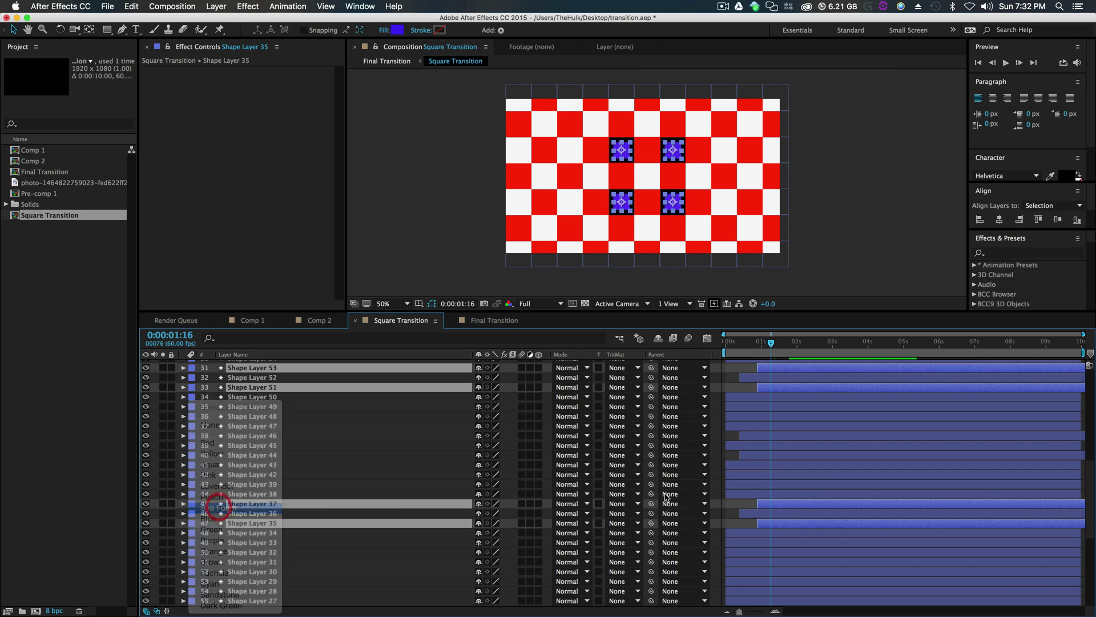
Step: Label the four edge square layers, including Shape Layer 36, Red
{"action": "left_click", "coordinate": [767, 515]}
{"action": "left_click", "coordinate": [752, 455], "text": "super"}
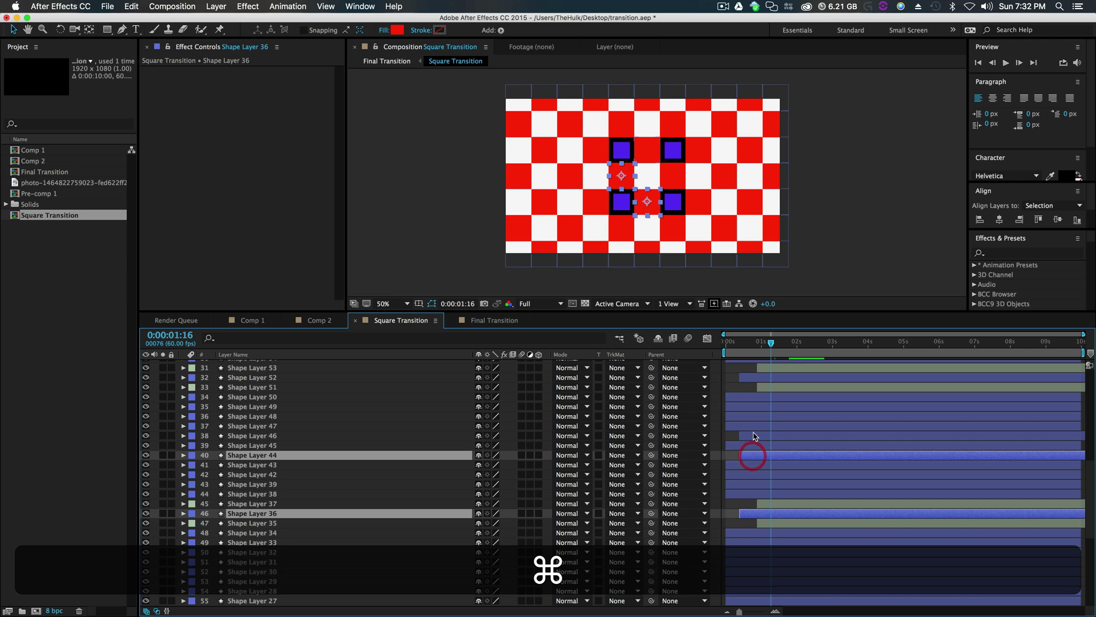
{"action": "left_click", "coordinate": [754, 436], "text": "super"}
{"action": "left_click", "coordinate": [761, 376], "text": "super"}
{"action": "left_click", "coordinate": [191, 378]}
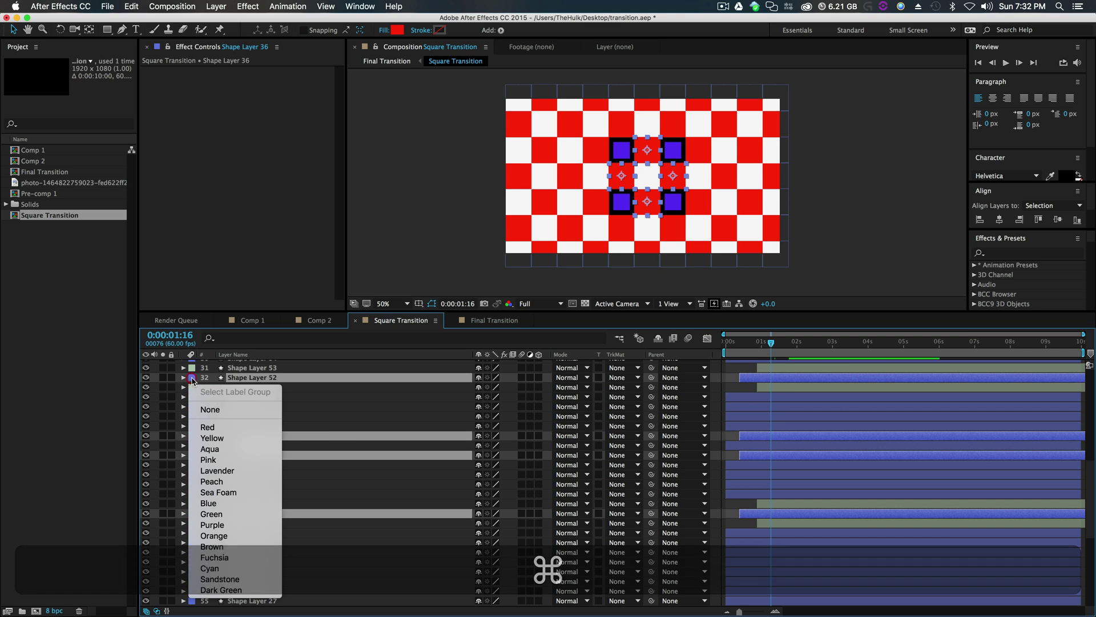
{"action": "left_click", "coordinate": [208, 427]}
{"action": "left_click", "coordinate": [843, 220]}
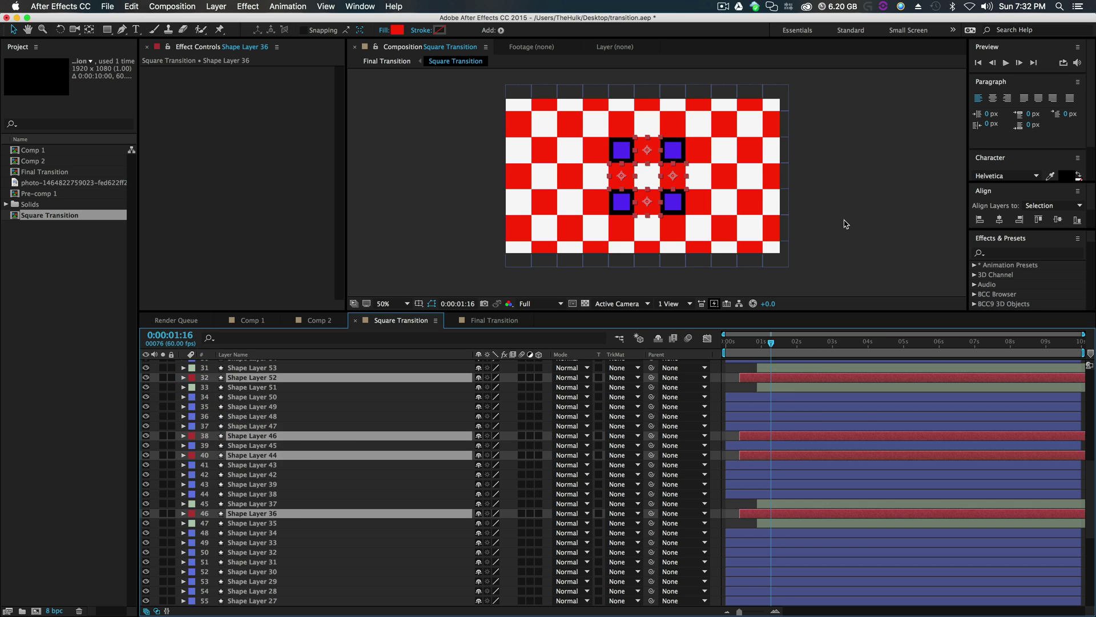
{"action": "left_click", "coordinate": [648, 227]}
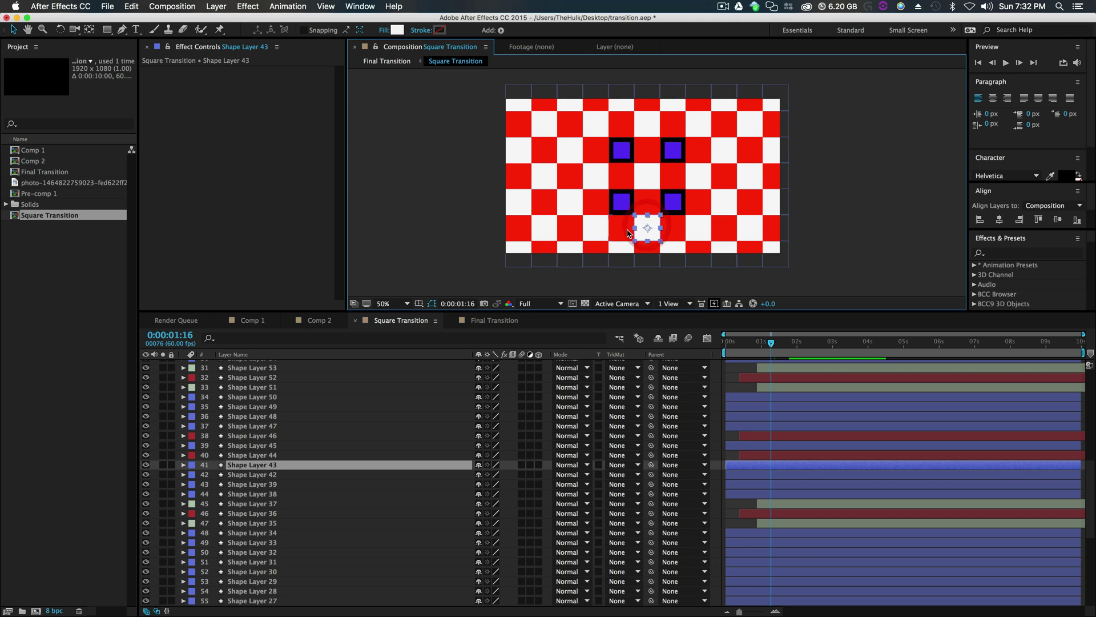
Step: Select the white ring squares and drag their layer bars to start around one second
{"action": "left_click", "coordinate": [598, 228], "text": "shift"}
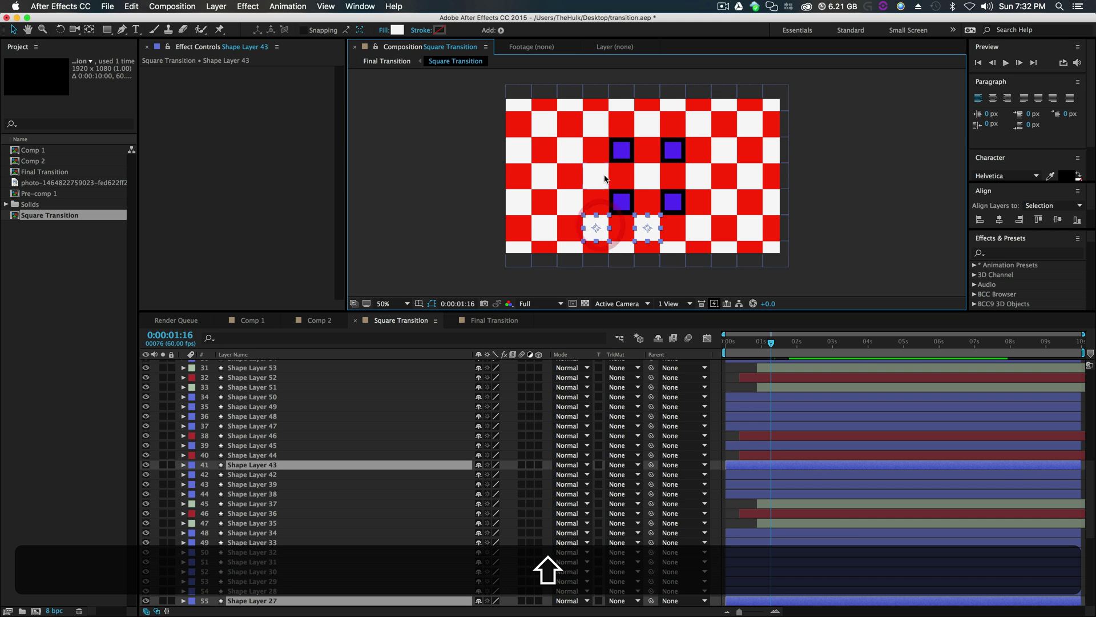
{"action": "left_click", "coordinate": [596, 176], "text": "shift"}
{"action": "left_click", "coordinate": [595, 123], "text": "shift"}
{"action": "left_click", "coordinate": [648, 123], "text": "shift"}
{"action": "left_click", "coordinate": [698, 123], "text": "shift"}
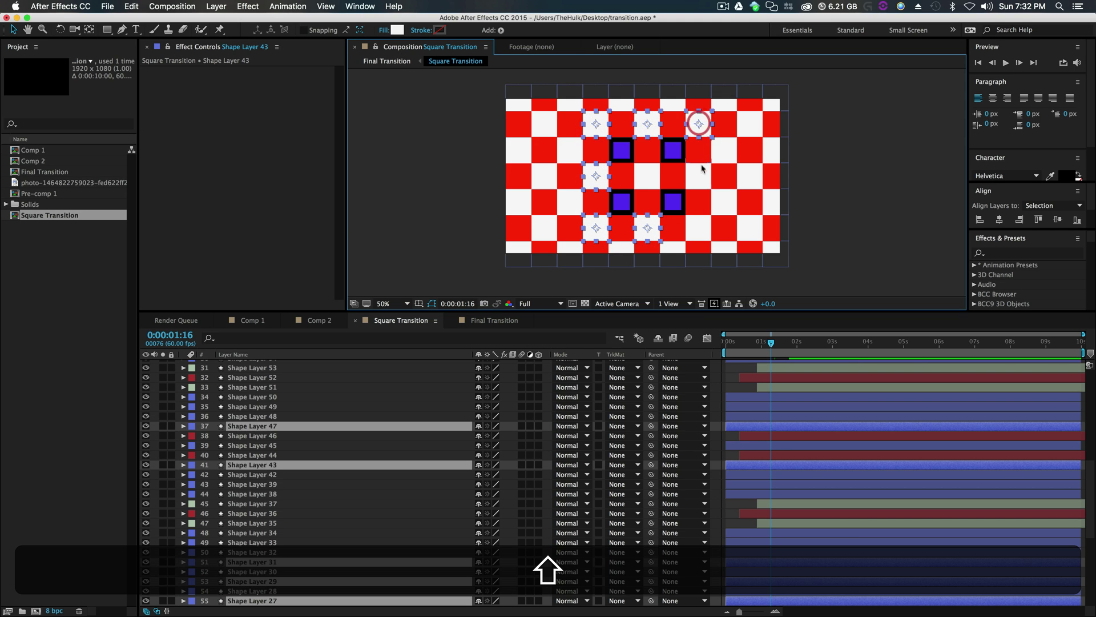
{"action": "left_click", "coordinate": [699, 176], "text": "shift"}
{"action": "left_click", "coordinate": [699, 227], "text": "shift"}
{"action": "scroll", "coordinate": [746, 454], "scroll_direction": "up", "scroll_amount": 5}
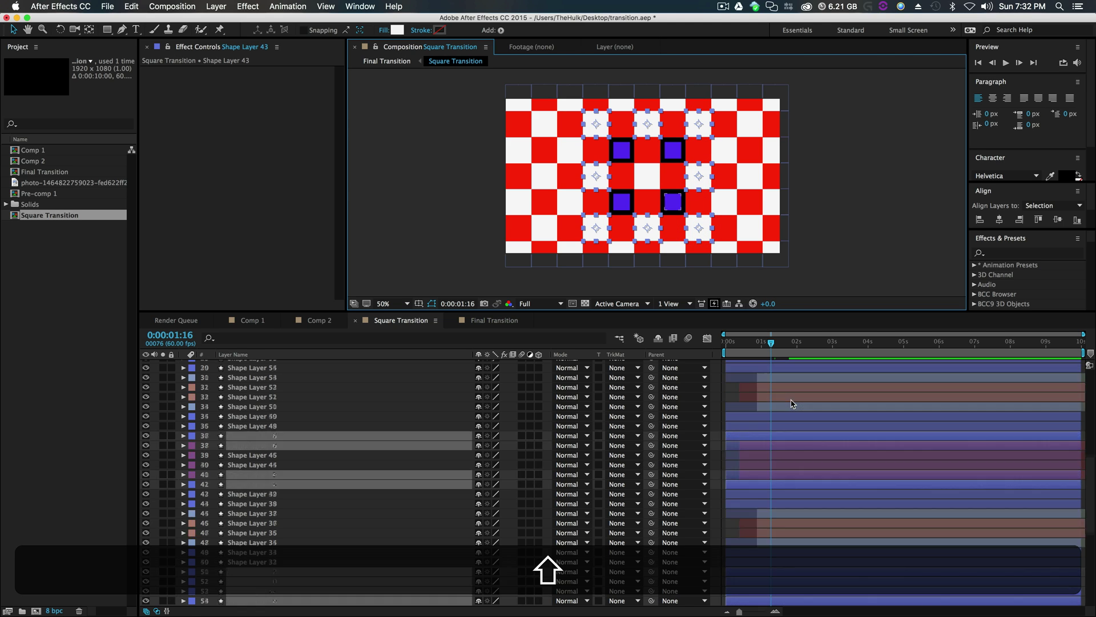
{"action": "left_click_drag", "start_coordinate": [747, 454], "coordinate": [796, 457]}
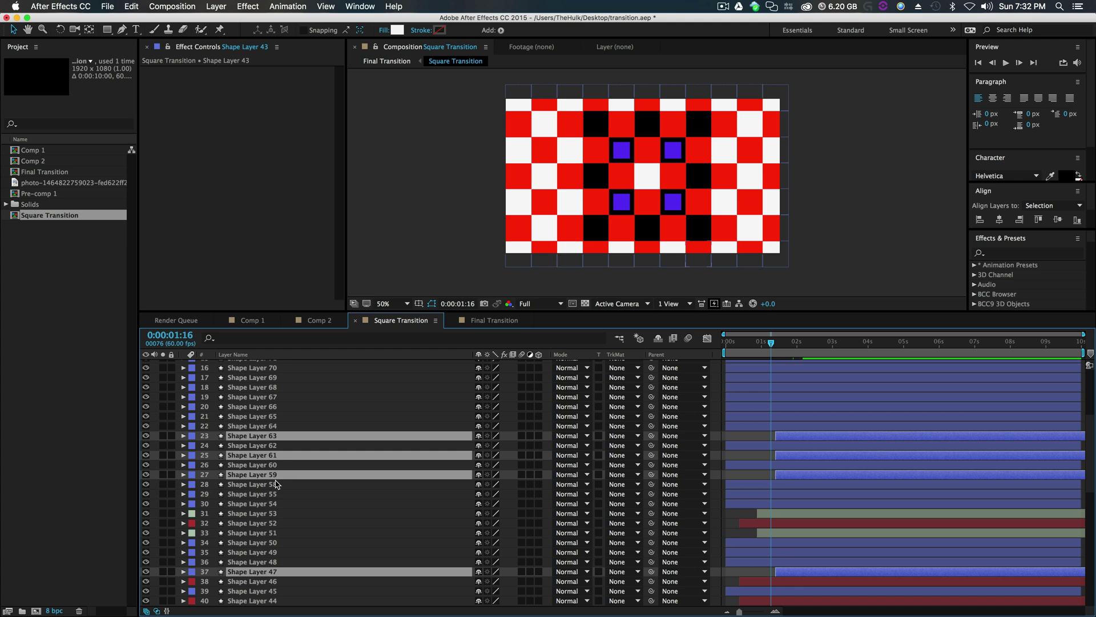
Step: Label the delayed ring layers Lavender and move the current time to 0:00:04:03
{"action": "left_click", "coordinate": [191, 572]}
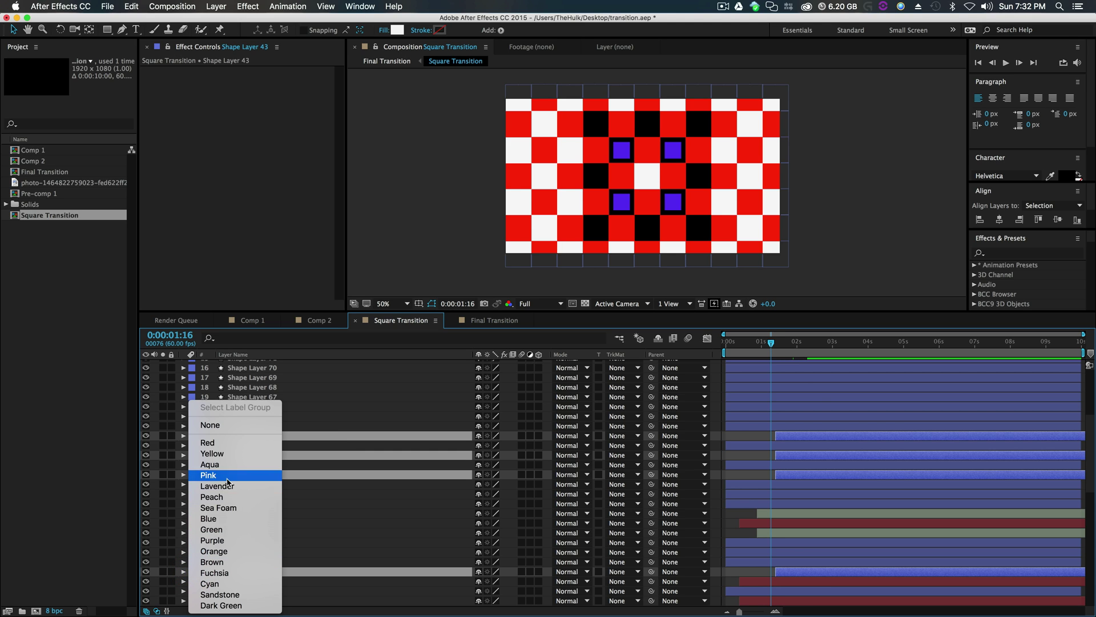
{"action": "key", "text": "Escape"}
{"action": "left_click_drag", "start_coordinate": [771, 342], "coordinate": [869, 353]}
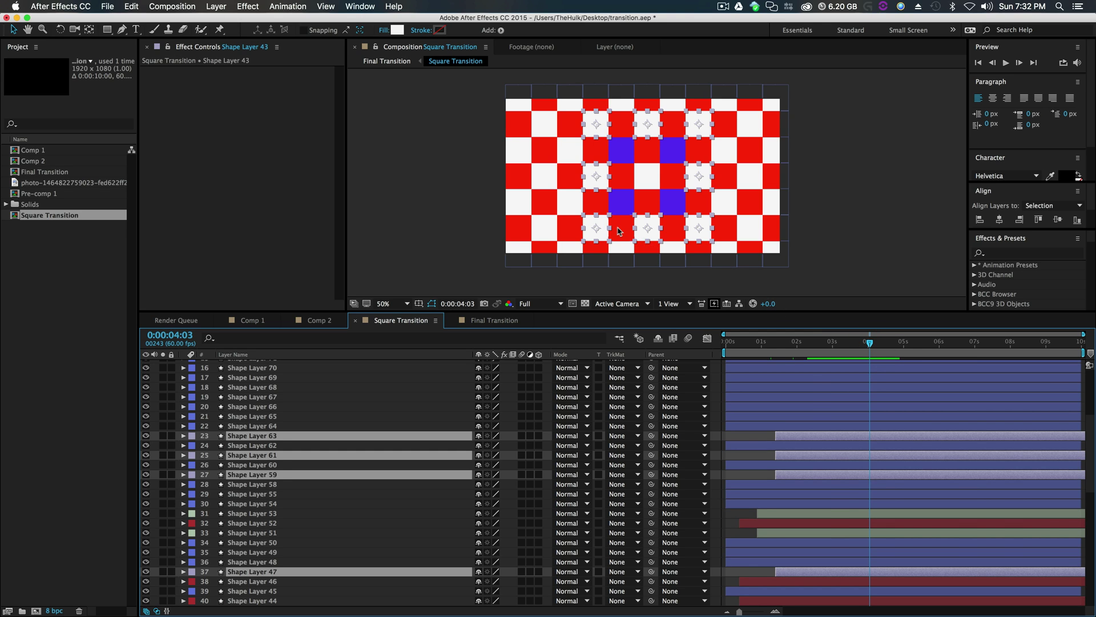
Step: Reselect the white ring squares, starting from the bottom-left one
{"action": "left_click", "coordinate": [619, 231]}
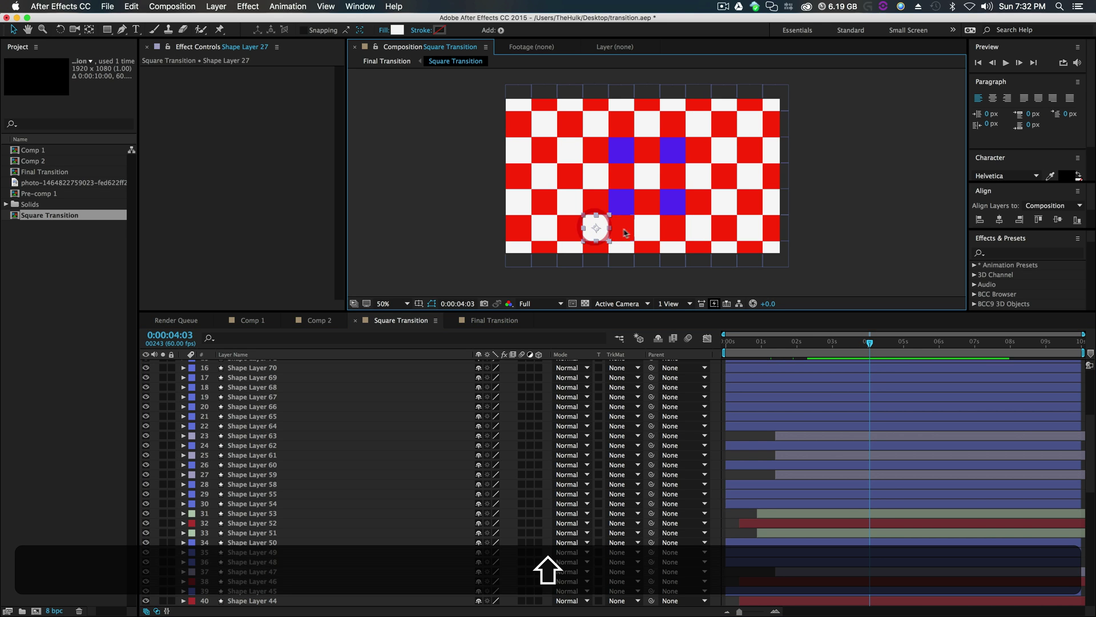
{"action": "left_click", "coordinate": [649, 229], "text": "shift"}
{"action": "left_click", "coordinate": [703, 229], "text": "shift"}
{"action": "left_click", "coordinate": [705, 167], "text": "shift"}
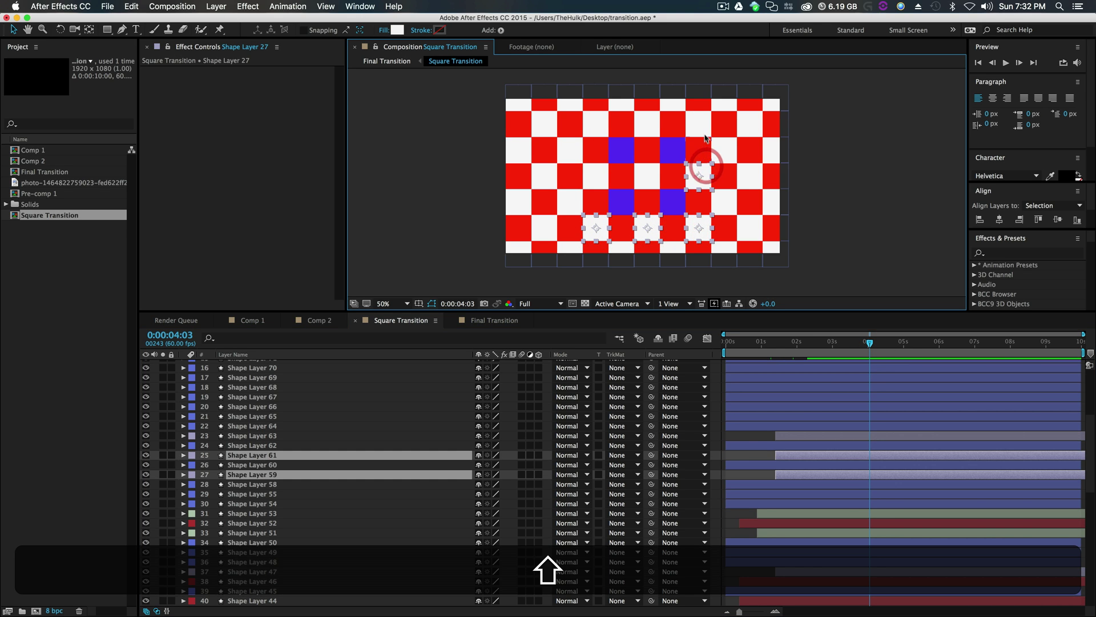
{"action": "left_click", "coordinate": [704, 134], "text": "shift"}
Step: Finish selecting the white ring squares and give them a bright green fill
{"action": "left_click", "coordinate": [642, 124], "text": "shift"}
{"action": "left_click", "coordinate": [592, 127], "text": "shift"}
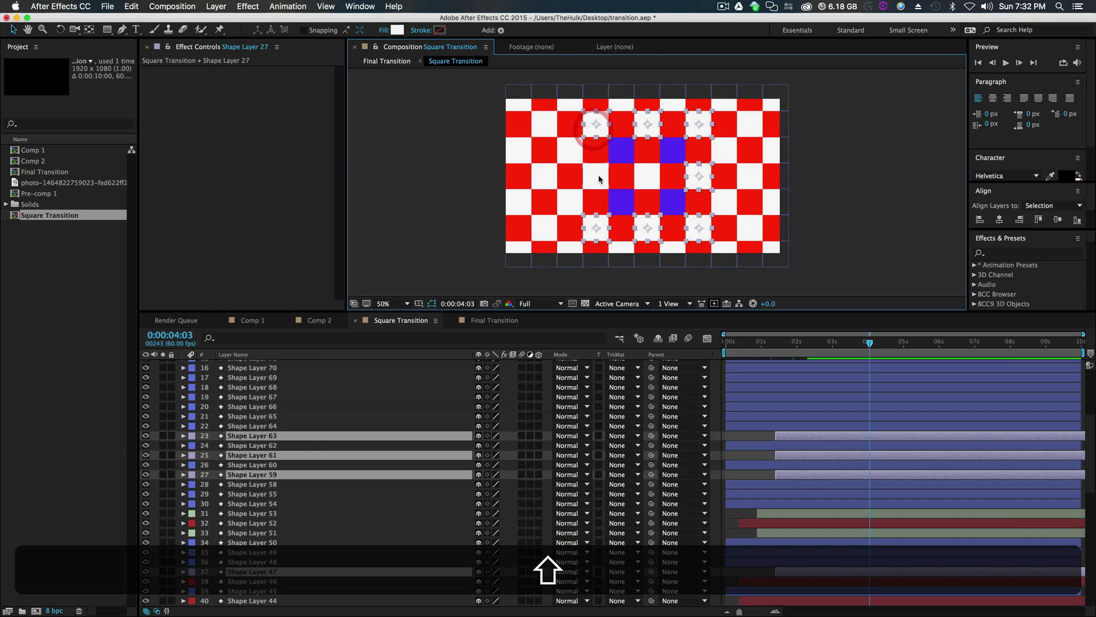
{"action": "left_click", "coordinate": [595, 175], "text": "shift"}
{"action": "left_click", "coordinate": [400, 30]}
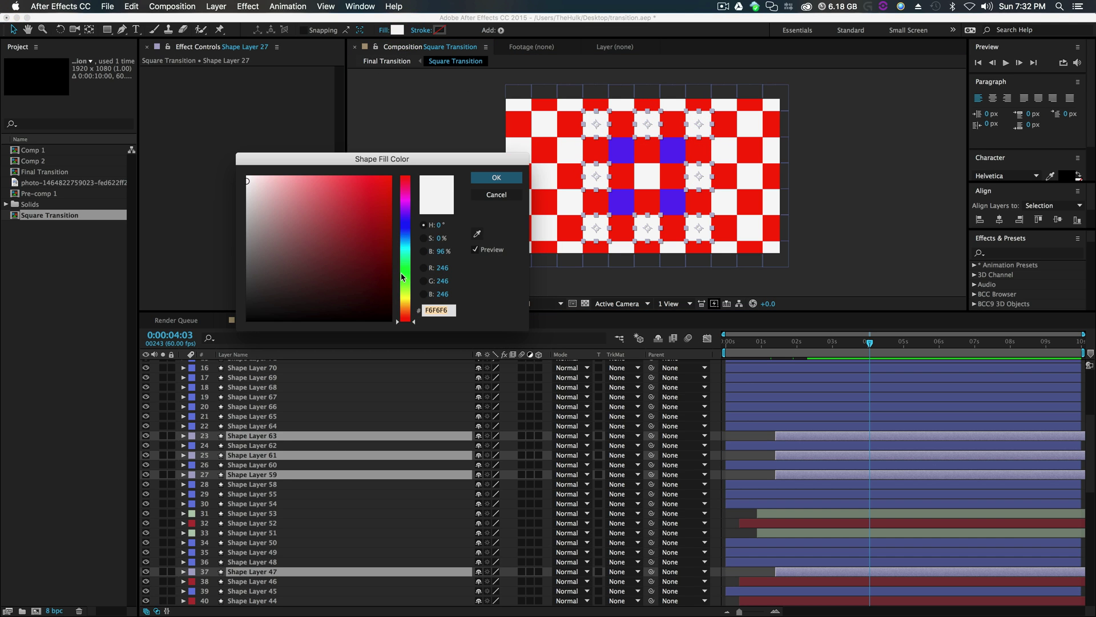
{"action": "left_click", "coordinate": [401, 272]}
{"action": "left_click", "coordinate": [379, 186]}
{"action": "left_click", "coordinate": [497, 177]}
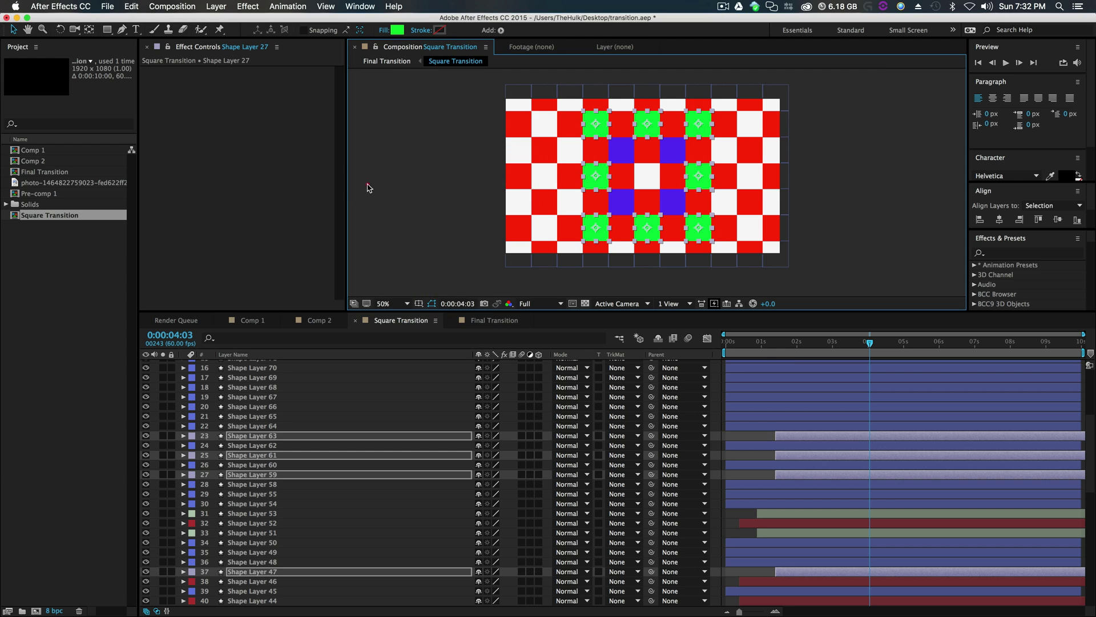
Step: Select the seven red ring squares and delay their layers to start around 2 seconds
{"action": "left_click", "coordinate": [373, 185]}
{"action": "left_click", "coordinate": [595, 201], "text": "shift"}
{"action": "left_click", "coordinate": [621, 227], "text": "shift"}
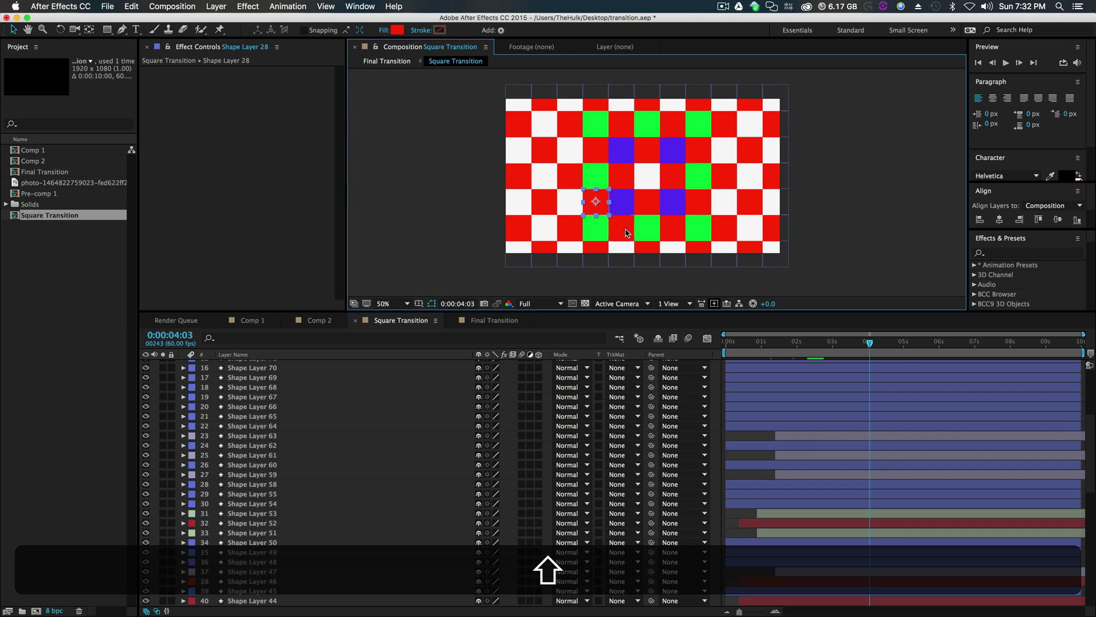
{"action": "left_click", "coordinate": [672, 228], "text": "shift"}
{"action": "left_click", "coordinate": [699, 202], "text": "shift"}
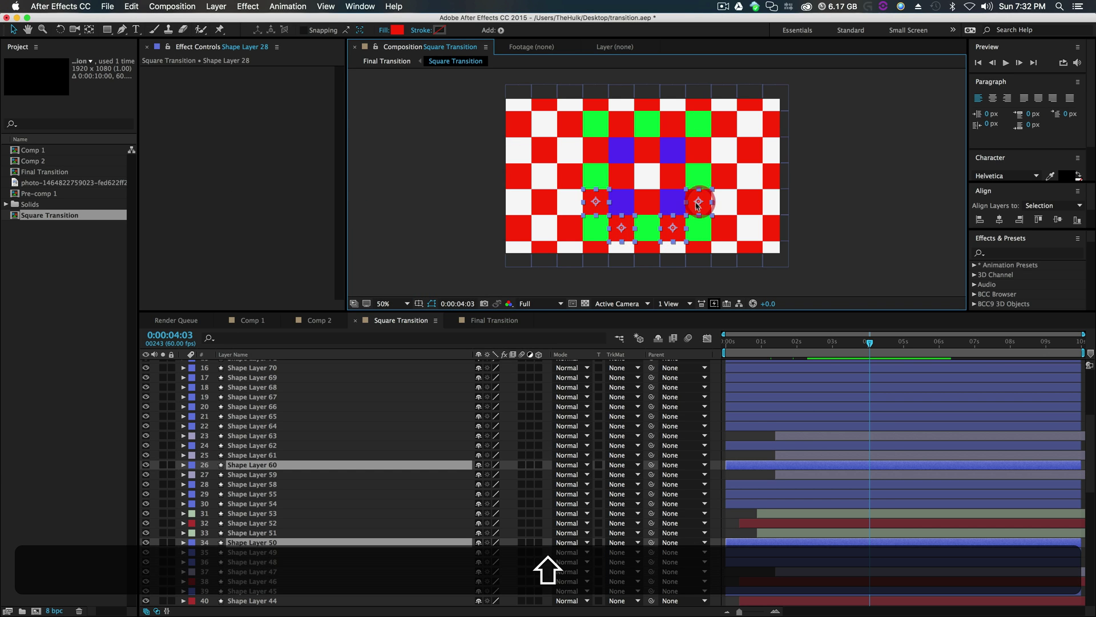
{"action": "left_click", "coordinate": [698, 150], "text": "shift"}
{"action": "left_click", "coordinate": [673, 123], "text": "shift"}
{"action": "left_click", "coordinate": [621, 124], "text": "shift"}
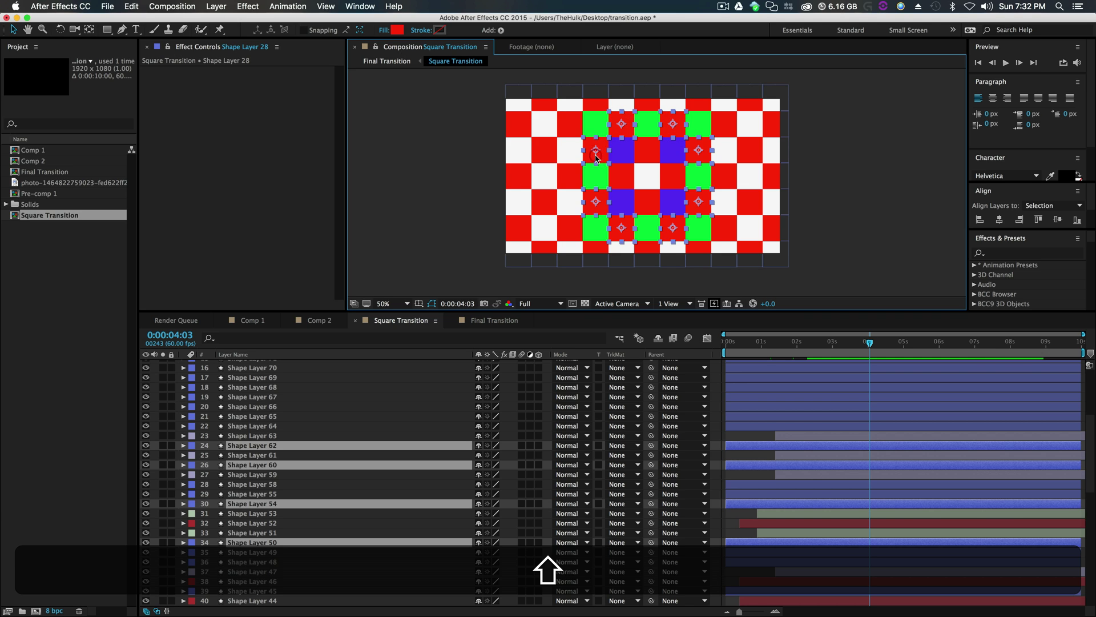
{"action": "scroll", "coordinate": [767, 452], "scroll_direction": "down", "scroll_amount": 6}
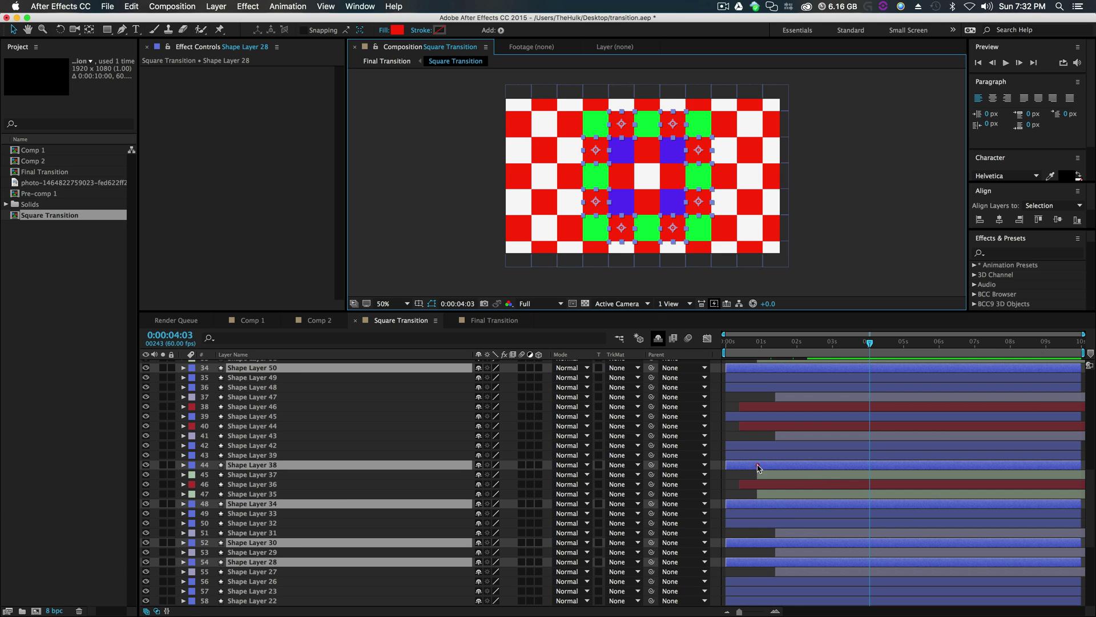
{"action": "left_click_drag", "start_coordinate": [758, 467], "coordinate": [831, 468]}
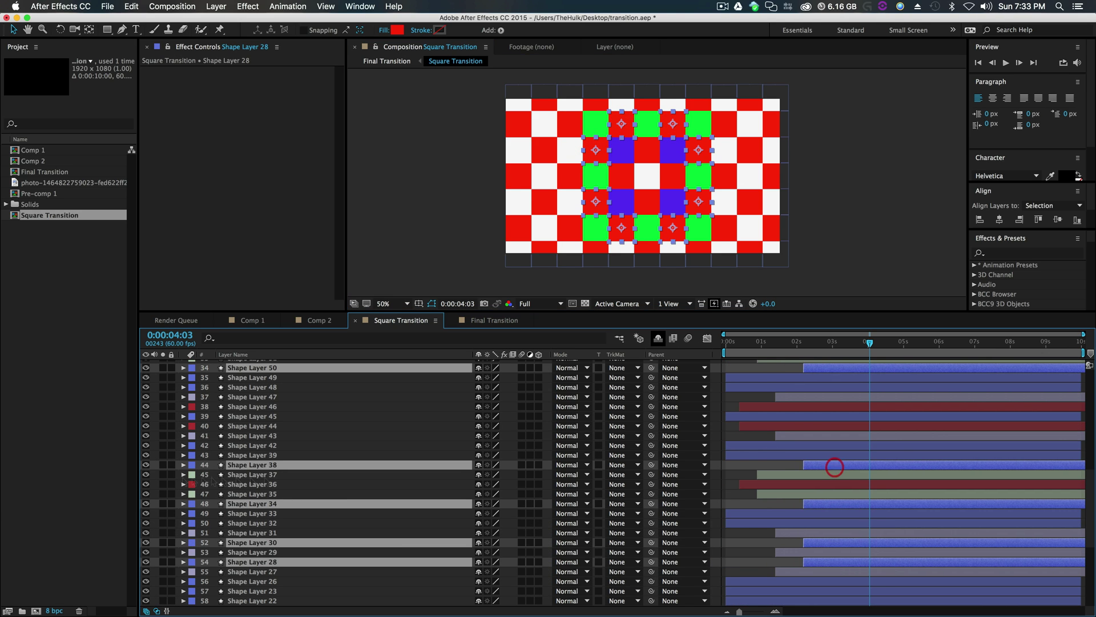
Step: Label the red ring layers Purple and set the current time back to about 3 seconds
{"action": "left_click", "coordinate": [192, 465]}
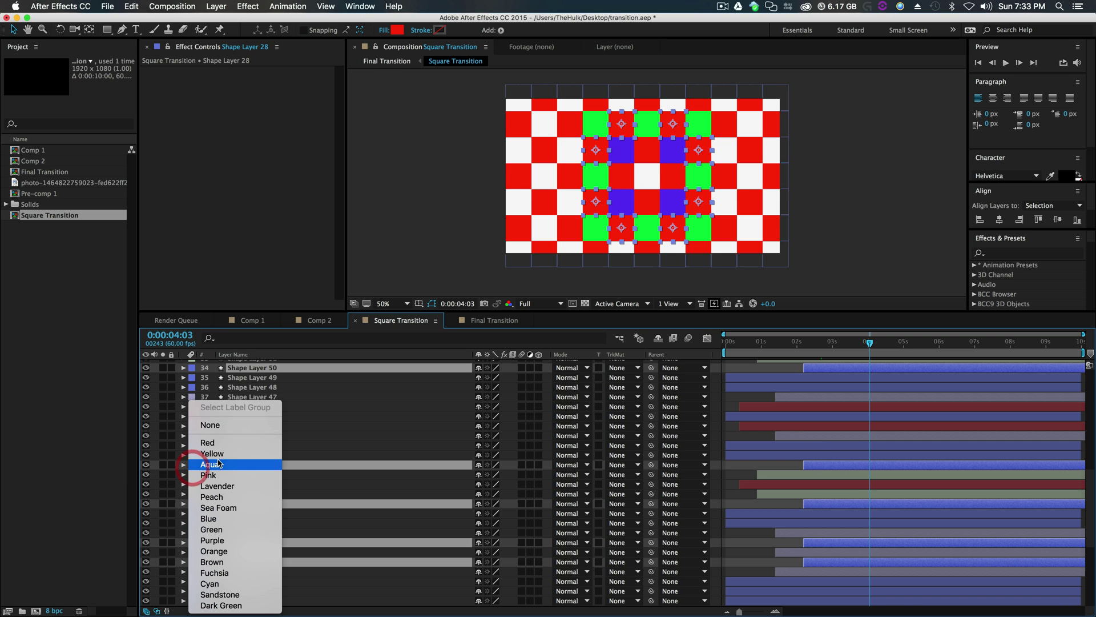
{"action": "left_click", "coordinate": [222, 518]}
{"action": "left_click", "coordinate": [192, 465]}
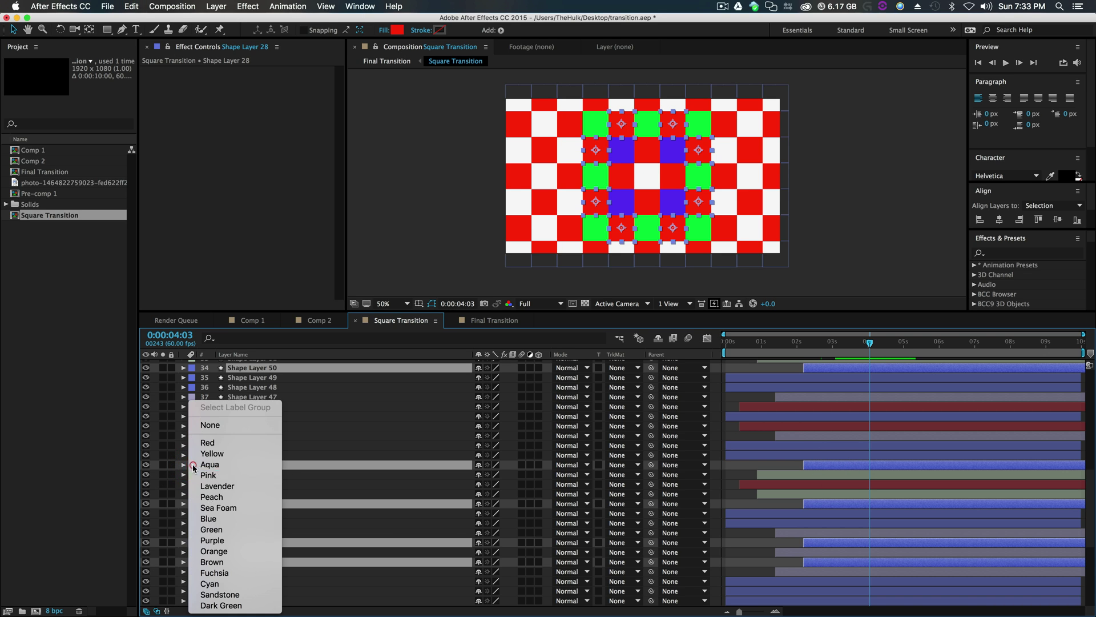
{"action": "left_click", "coordinate": [225, 540]}
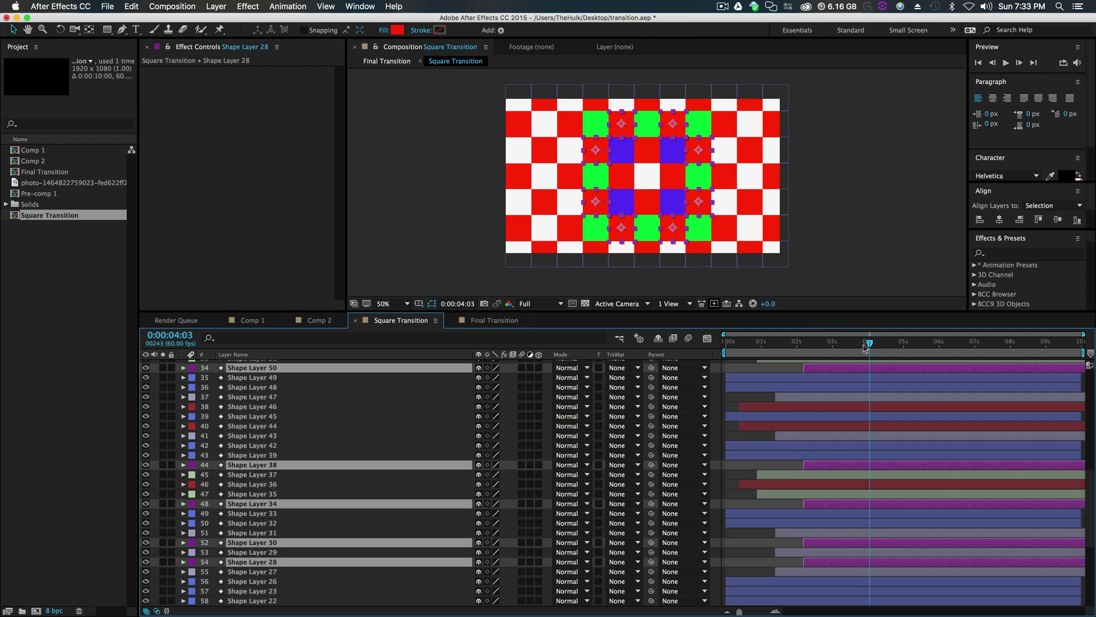
{"action": "left_click_drag", "start_coordinate": [860, 349], "coordinate": [835, 354]}
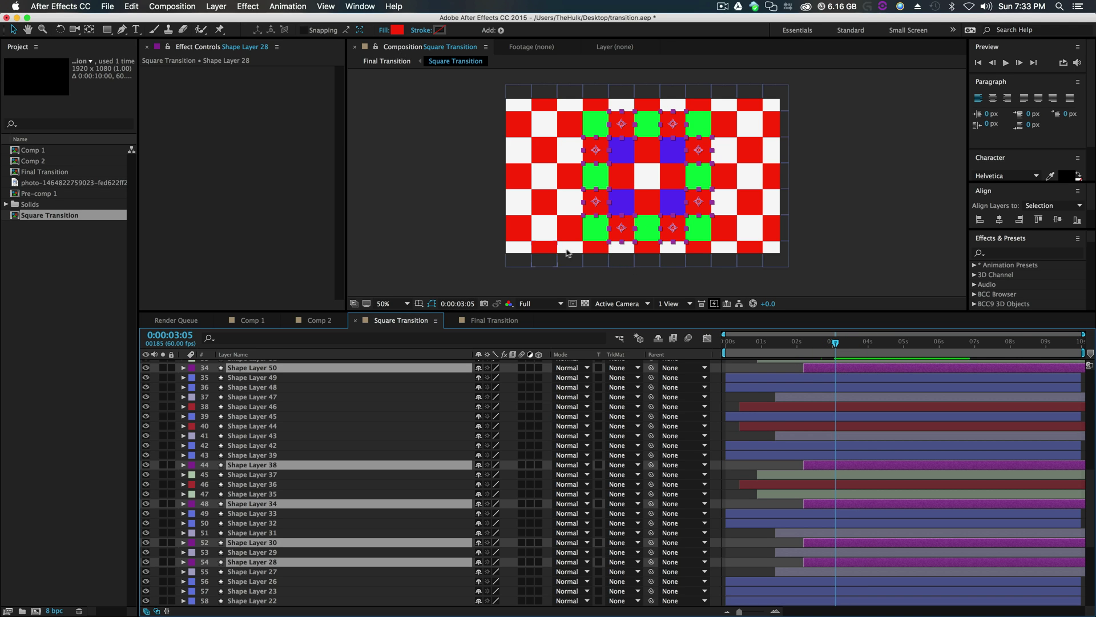
Step: Fill the eleven white squares surrounding the green ring yellow
{"action": "left_click", "coordinate": [568, 253]}
{"action": "left_click", "coordinate": [570, 203], "text": "shift"}
{"action": "left_click", "coordinate": [577, 153], "text": "shift"}
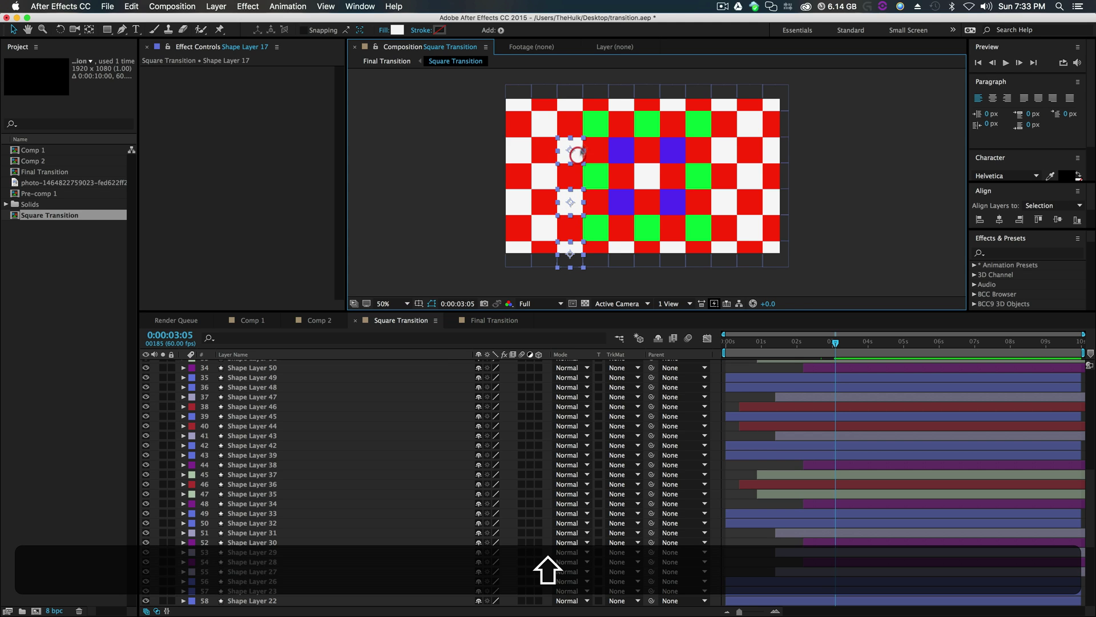
{"action": "left_click", "coordinate": [571, 98], "text": "shift"}
{"action": "left_click", "coordinate": [622, 98], "text": "shift"}
{"action": "left_click", "coordinate": [676, 98], "text": "shift"}
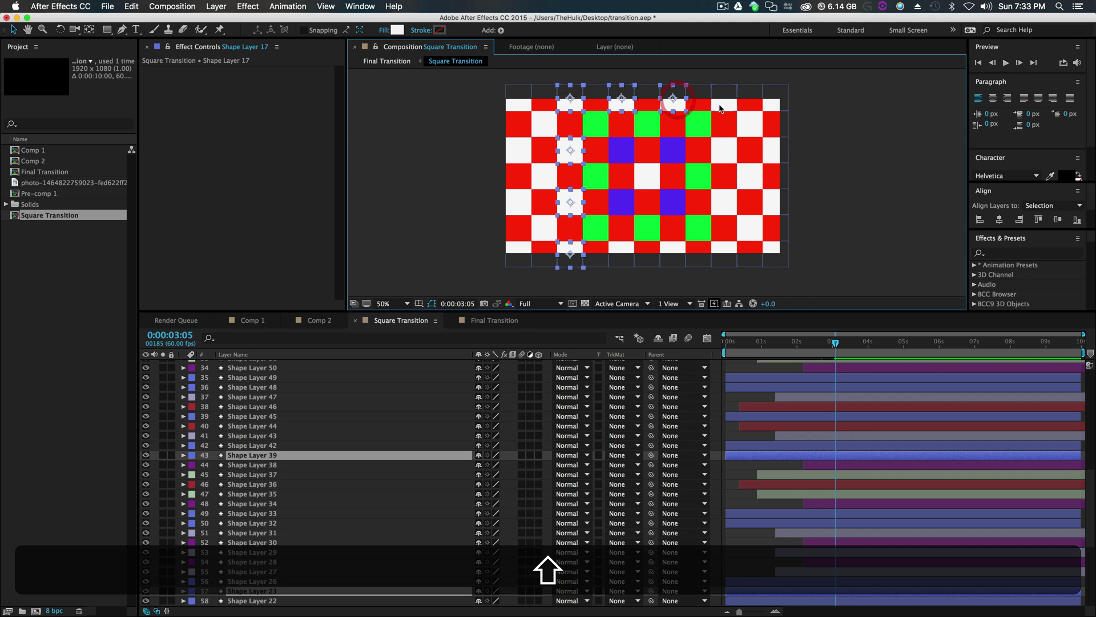
{"action": "left_click", "coordinate": [723, 103], "text": "shift"}
{"action": "left_click", "coordinate": [725, 150], "text": "shift"}
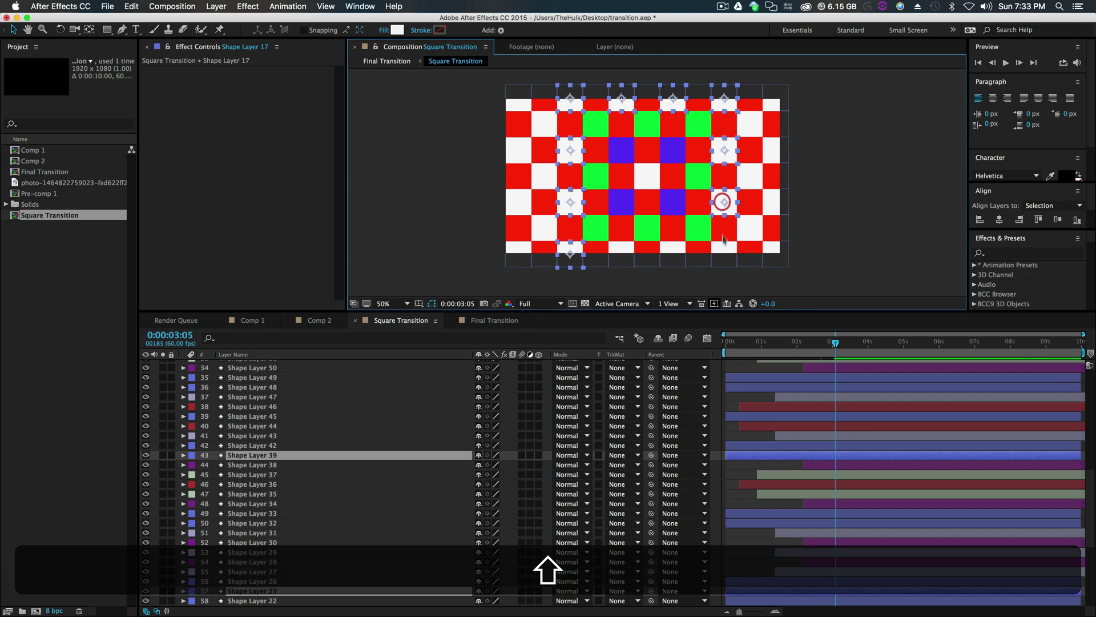
{"action": "left_click", "coordinate": [725, 245], "text": "shift"}
{"action": "left_click", "coordinate": [676, 248], "text": "shift"}
{"action": "left_click", "coordinate": [624, 250], "text": "shift"}
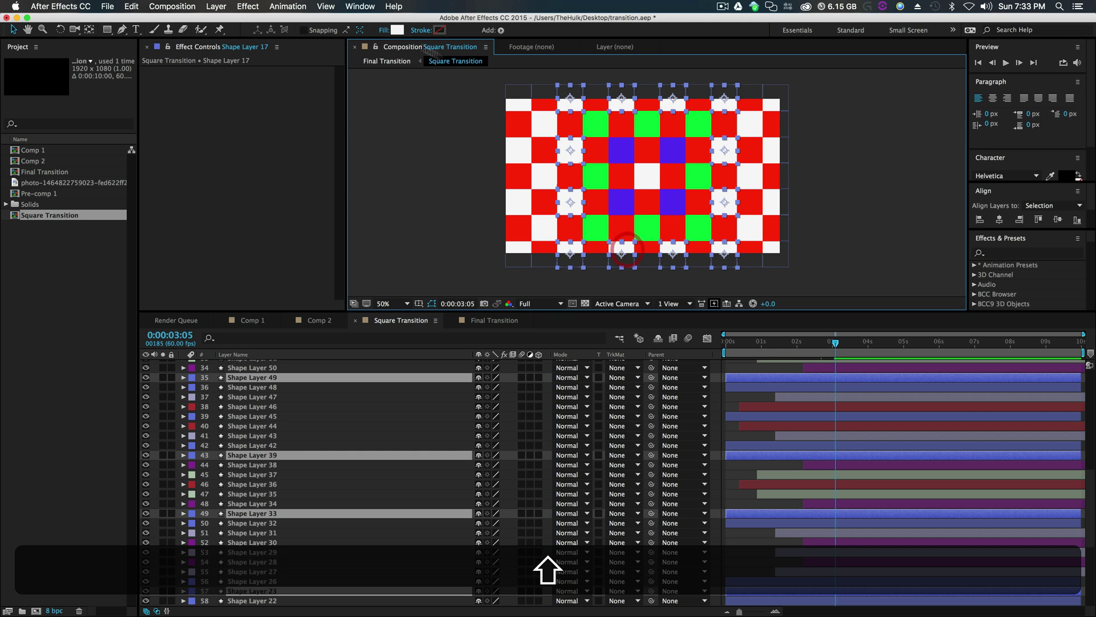
{"action": "left_click", "coordinate": [396, 32]}
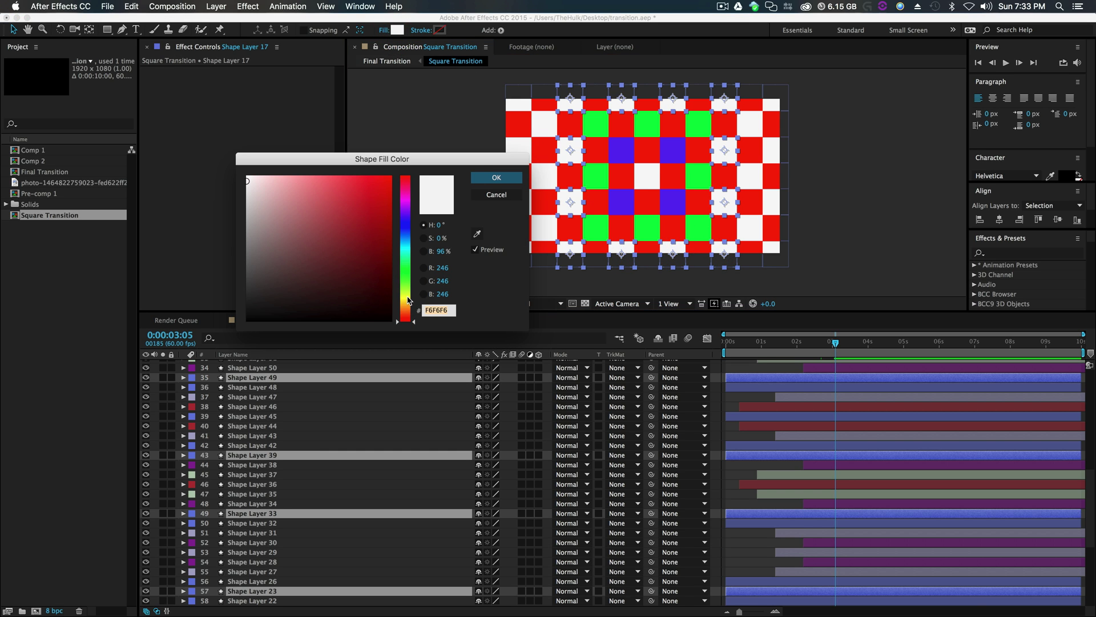
{"action": "left_click_drag", "start_coordinate": [408, 301], "coordinate": [408, 297]}
{"action": "left_click", "coordinate": [380, 188]}
{"action": "left_click", "coordinate": [496, 177]}
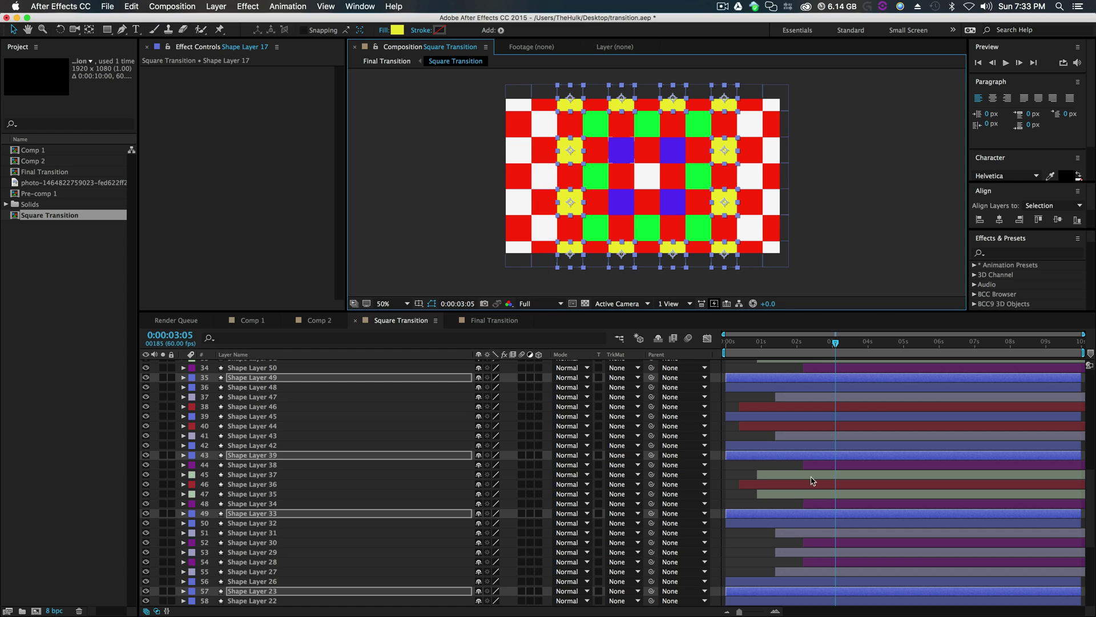
Step: Start the yellow squares' layers at 0:00:03:05 and label them Orange
{"action": "scroll", "coordinate": [744, 404], "scroll_direction": "up", "scroll_amount": 2}
{"action": "left_click_drag", "start_coordinate": [749, 427], "coordinate": [856, 428]}
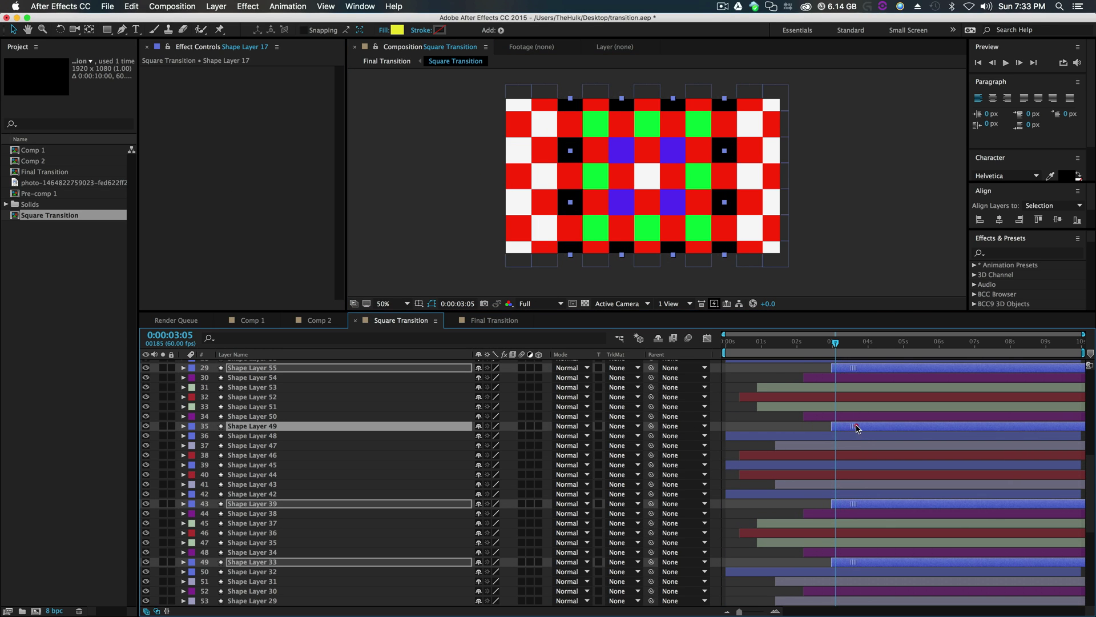
{"action": "left_click", "coordinate": [191, 430]}
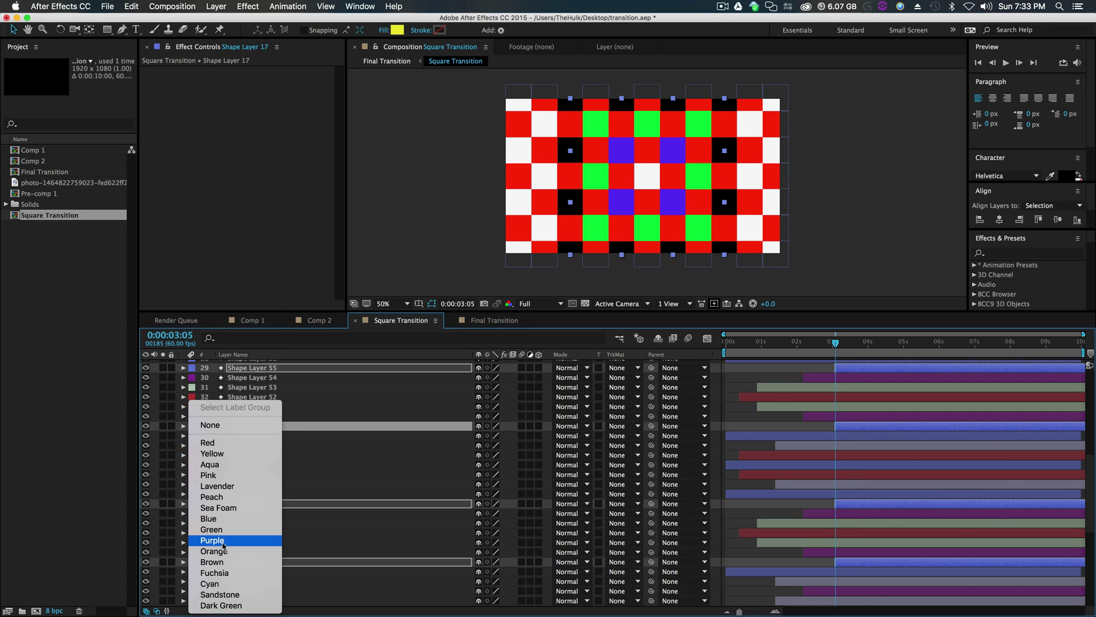
{"action": "left_click", "coordinate": [221, 551]}
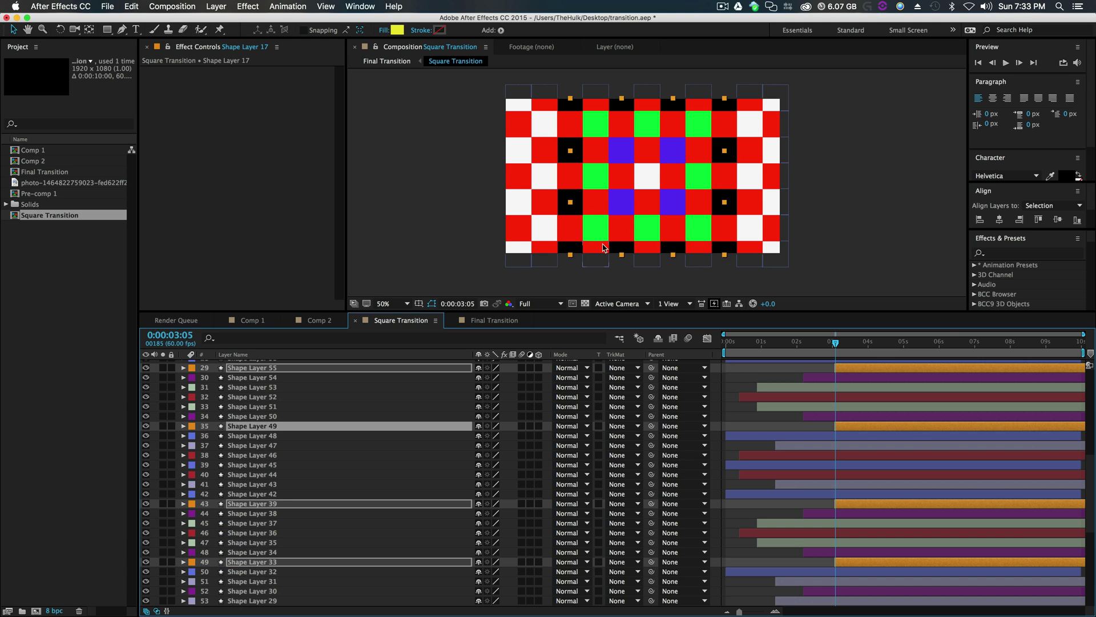
{"action": "left_click", "coordinate": [604, 249]}
{"action": "left_click", "coordinate": [571, 228], "text": "shift"}
Step: Select the eight red squares of the inner ring
{"action": "left_click", "coordinate": [572, 125], "text": "shift"}
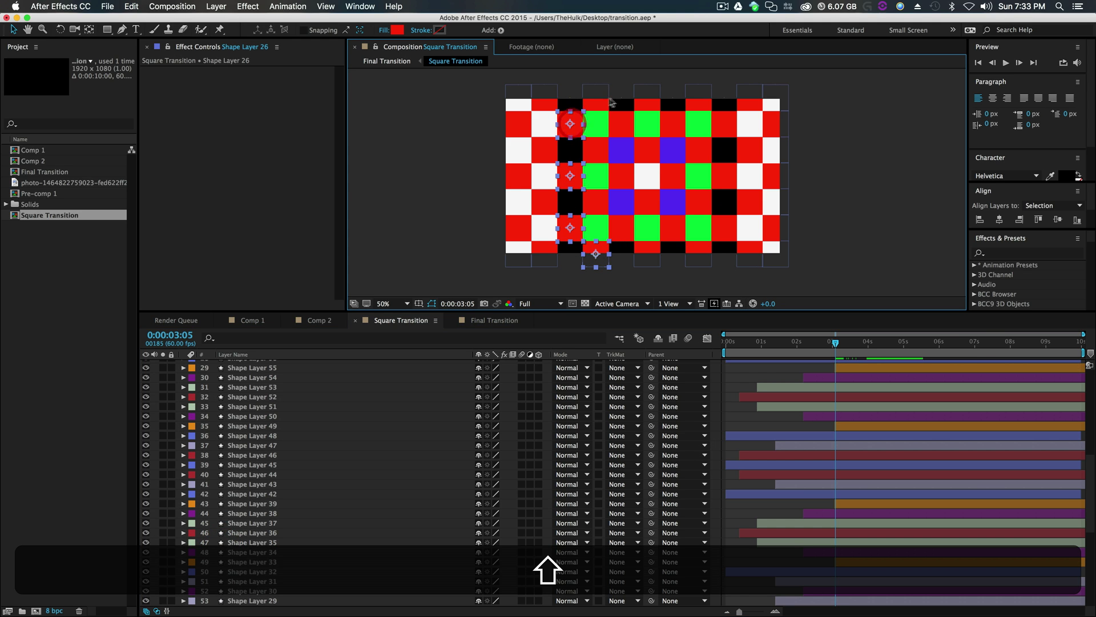
{"action": "left_click", "coordinate": [596, 98], "text": "shift"}
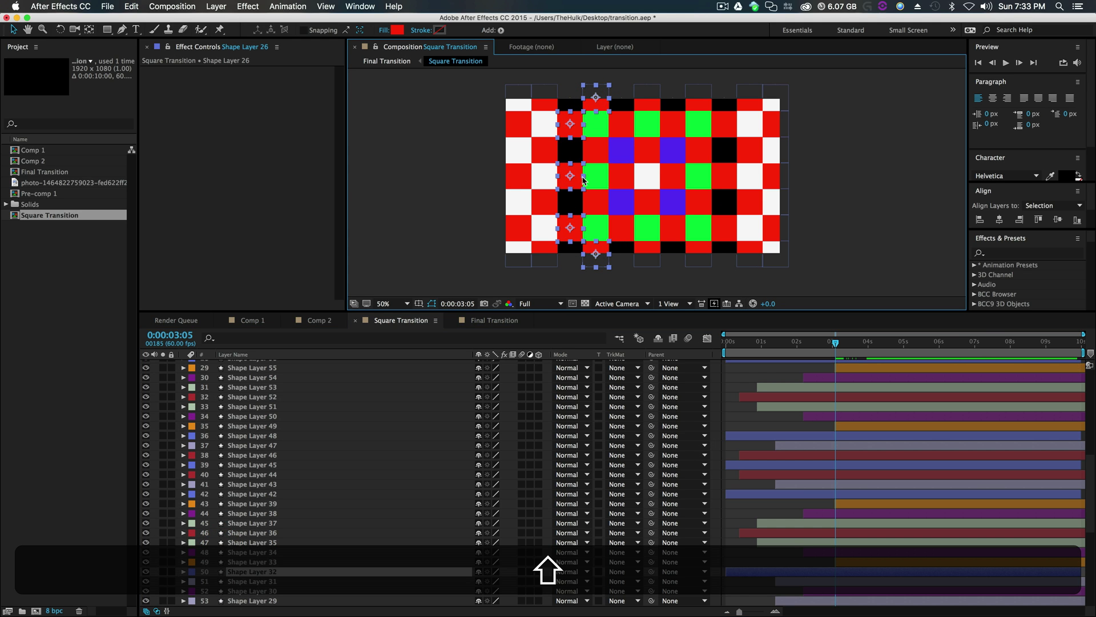
{"action": "left_click", "coordinate": [596, 201]}
{"action": "left_click", "coordinate": [595, 150], "text": "shift"}
{"action": "left_click", "coordinate": [621, 124], "text": "shift"}
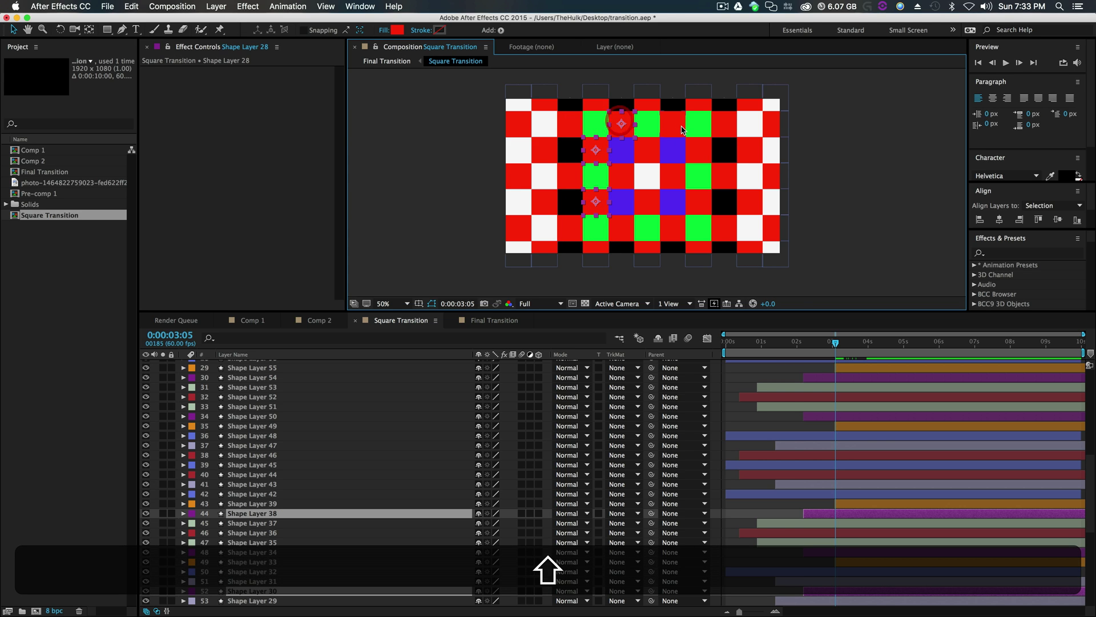
{"action": "left_click", "coordinate": [674, 125], "text": "shift"}
{"action": "left_click", "coordinate": [702, 200], "text": "shift"}
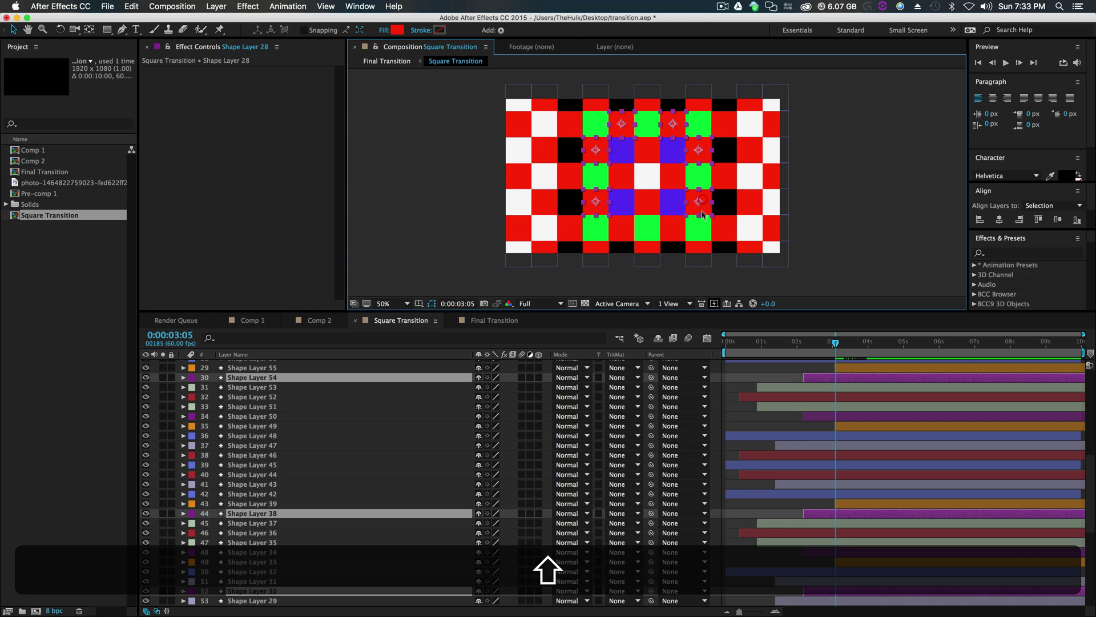
{"action": "left_click", "coordinate": [673, 236], "text": "shift"}
{"action": "left_click", "coordinate": [619, 235], "text": "shift"}
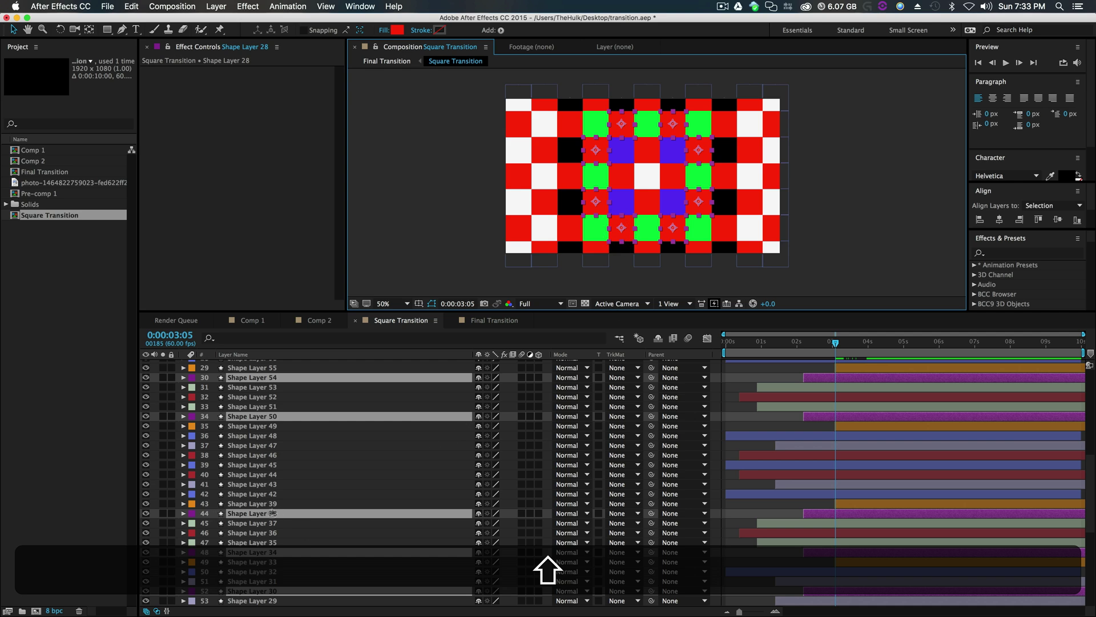
Step: Fill those red squares cyan (00F6FF) and move the time to about 0:00:05:07
{"action": "left_click", "coordinate": [397, 30]}
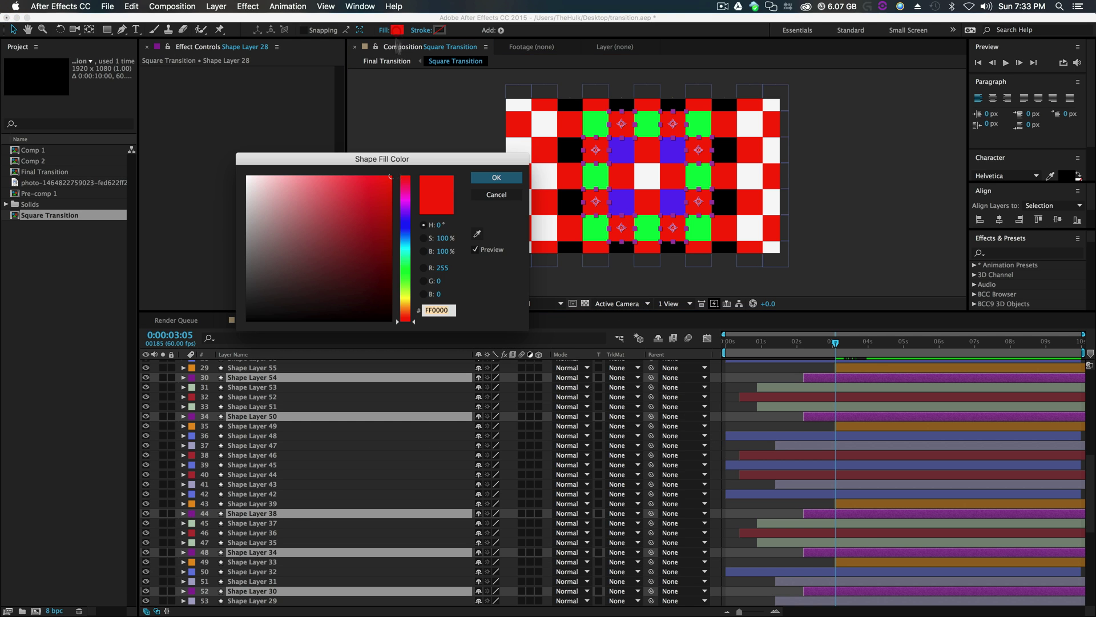
{"action": "left_click_drag", "start_coordinate": [404, 309], "coordinate": [406, 249]}
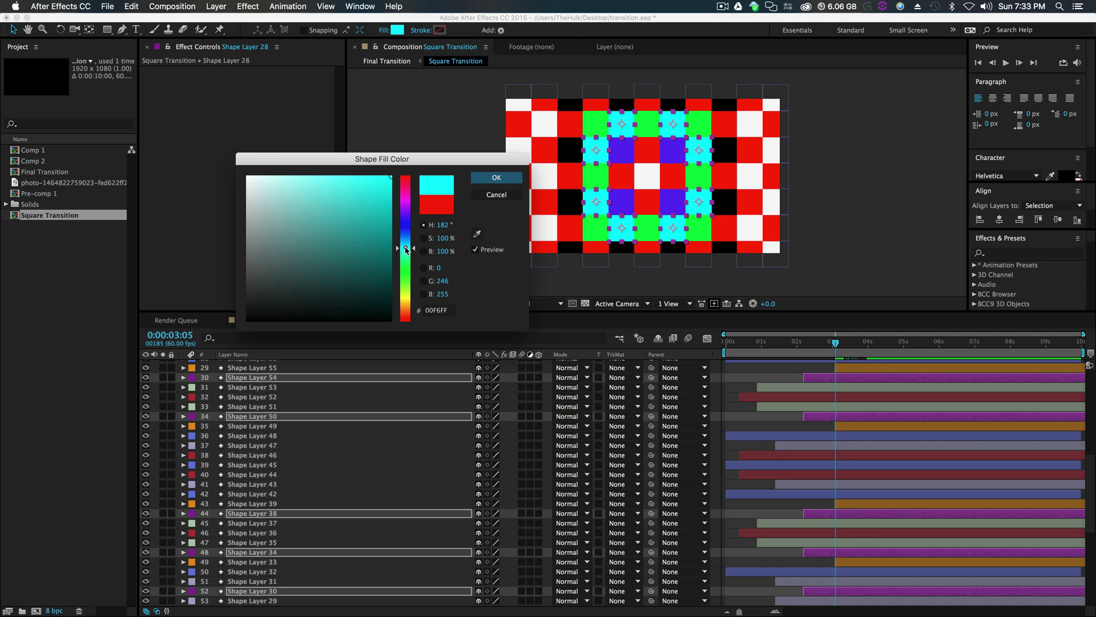
{"action": "left_click", "coordinate": [480, 177]}
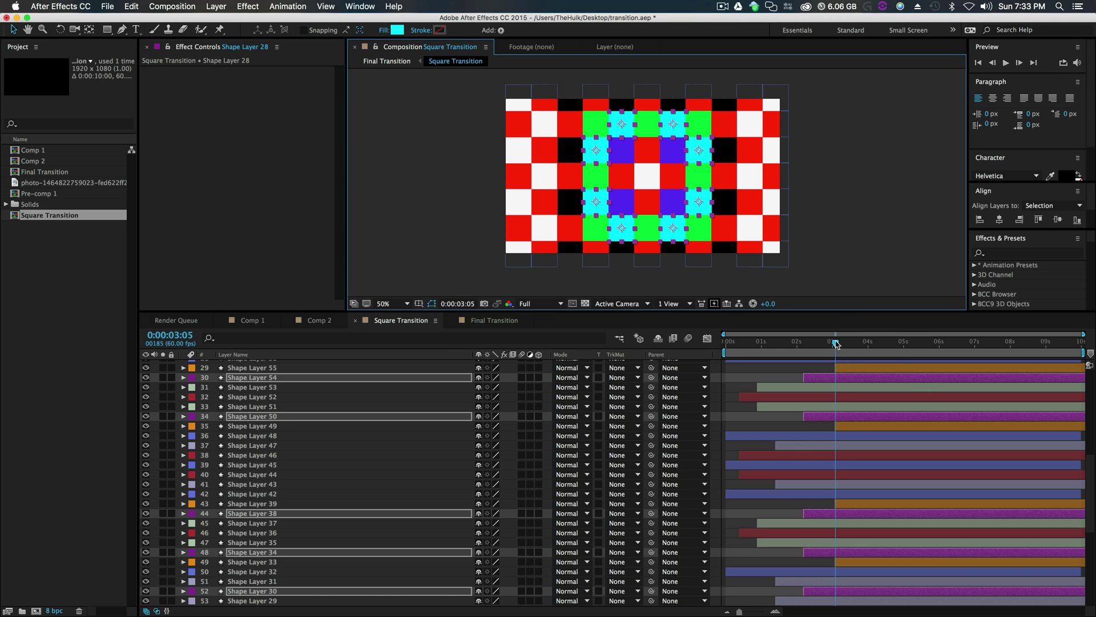
{"action": "left_click_drag", "start_coordinate": [835, 343], "coordinate": [908, 346]}
Step: Select the red squares around the yellow ring and delay three layers to start near 4 seconds
{"action": "left_click", "coordinate": [568, 229]}
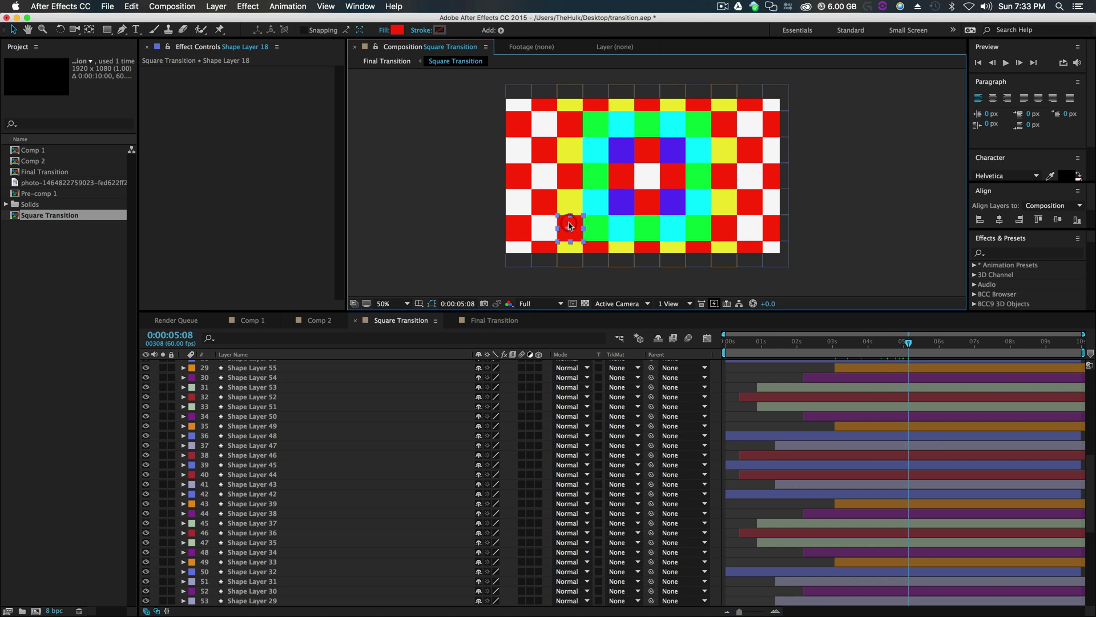
{"action": "left_click", "coordinate": [596, 253], "text": "shift"}
{"action": "left_click", "coordinate": [646, 253], "text": "shift"}
{"action": "left_click", "coordinate": [702, 252], "text": "shift"}
{"action": "left_click", "coordinate": [723, 226], "text": "shift"}
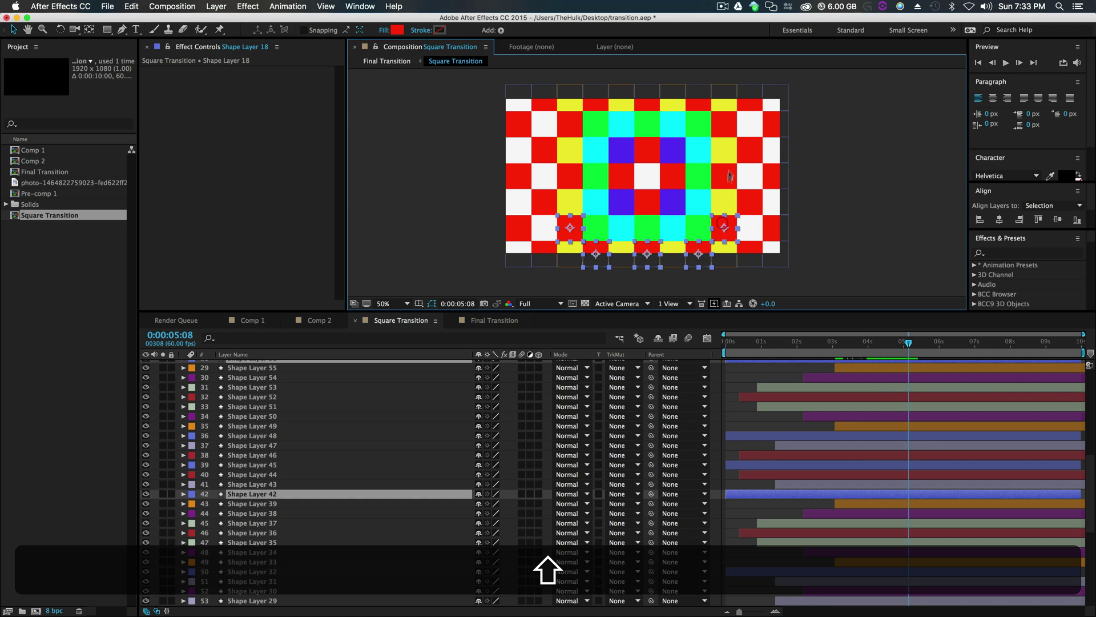
{"action": "left_click", "coordinate": [725, 174], "text": "shift"}
{"action": "left_click", "coordinate": [723, 135], "text": "shift"}
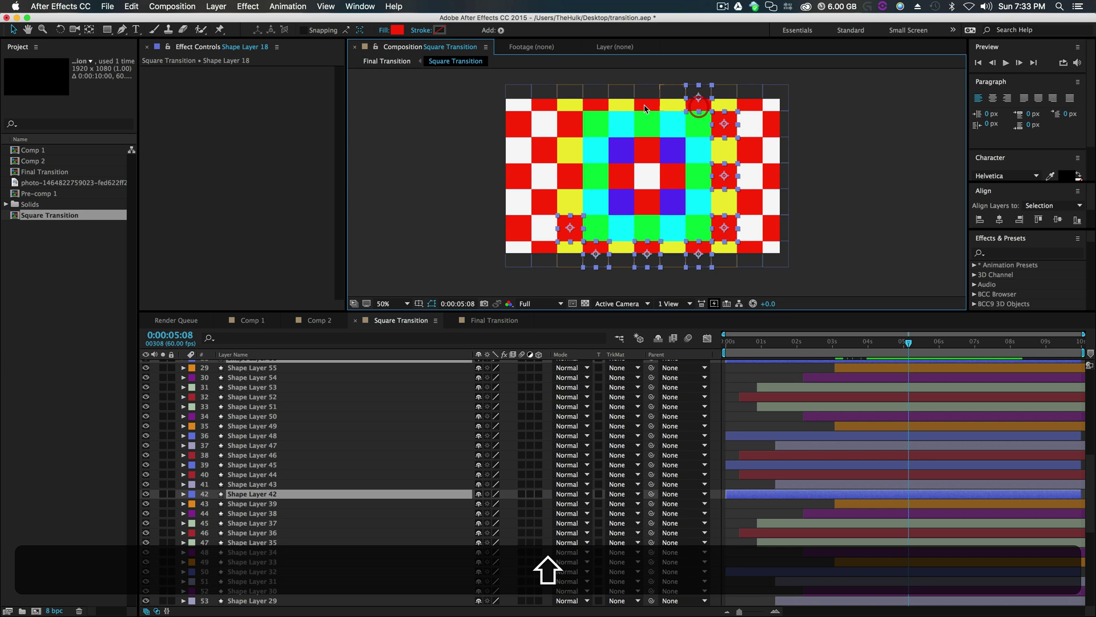
{"action": "left_click", "coordinate": [698, 99], "text": "shift"}
{"action": "left_click", "coordinate": [647, 98], "text": "shift"}
{"action": "left_click", "coordinate": [595, 98], "text": "shift"}
{"action": "left_click", "coordinate": [570, 125], "text": "shift"}
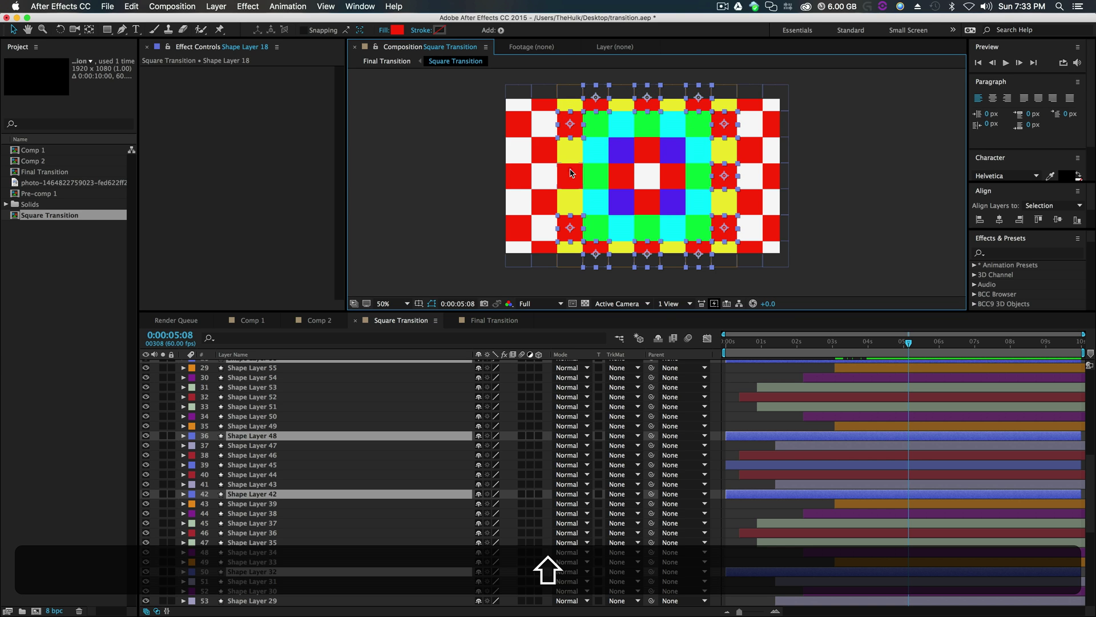
{"action": "left_click_drag", "start_coordinate": [747, 437], "coordinate": [879, 432]}
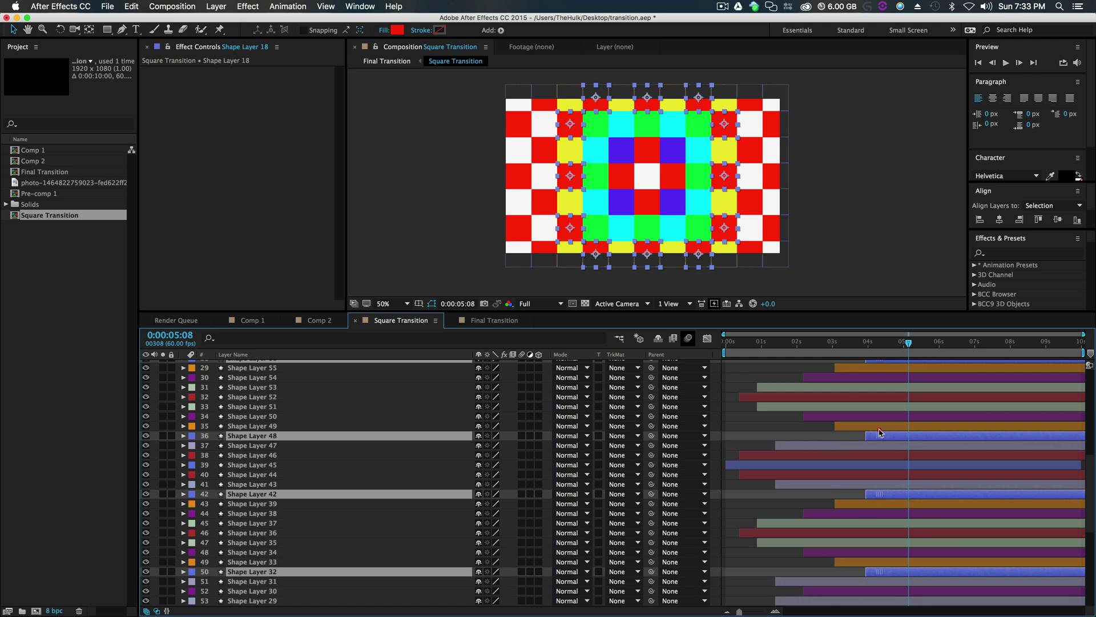
Step: Give the selected red squares a dark grey 424141 fill, then deselect
{"action": "left_click", "coordinate": [397, 30]}
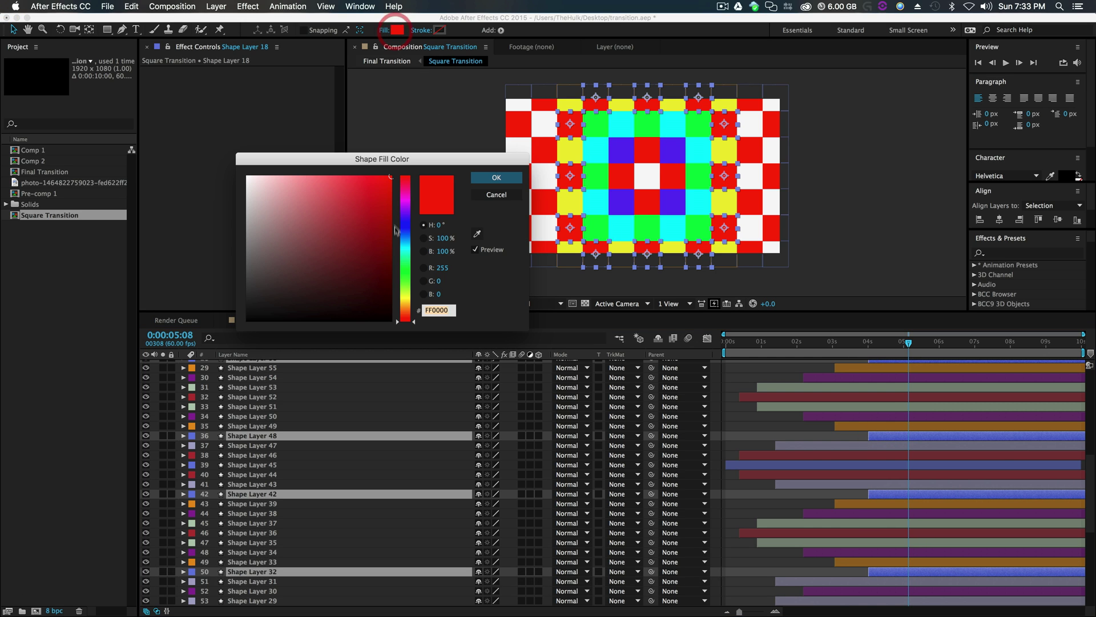
{"action": "left_click_drag", "start_coordinate": [342, 188], "coordinate": [325, 321]}
{"action": "left_click_drag", "start_coordinate": [270, 299], "coordinate": [246, 282]}
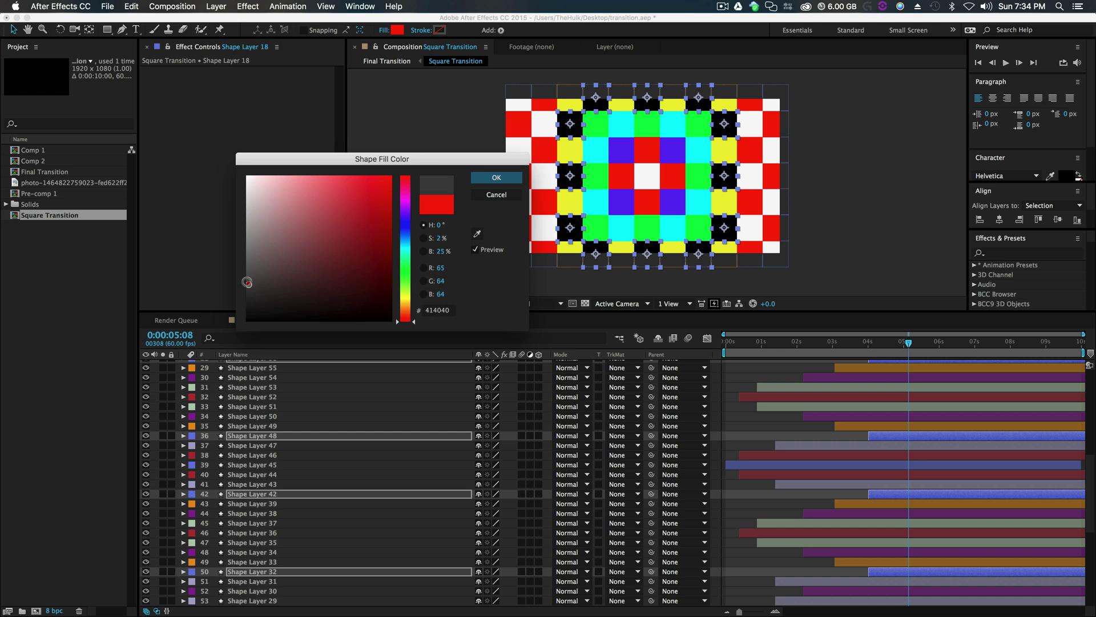
{"action": "left_click", "coordinate": [485, 175]}
{"action": "left_click", "coordinate": [416, 155]}
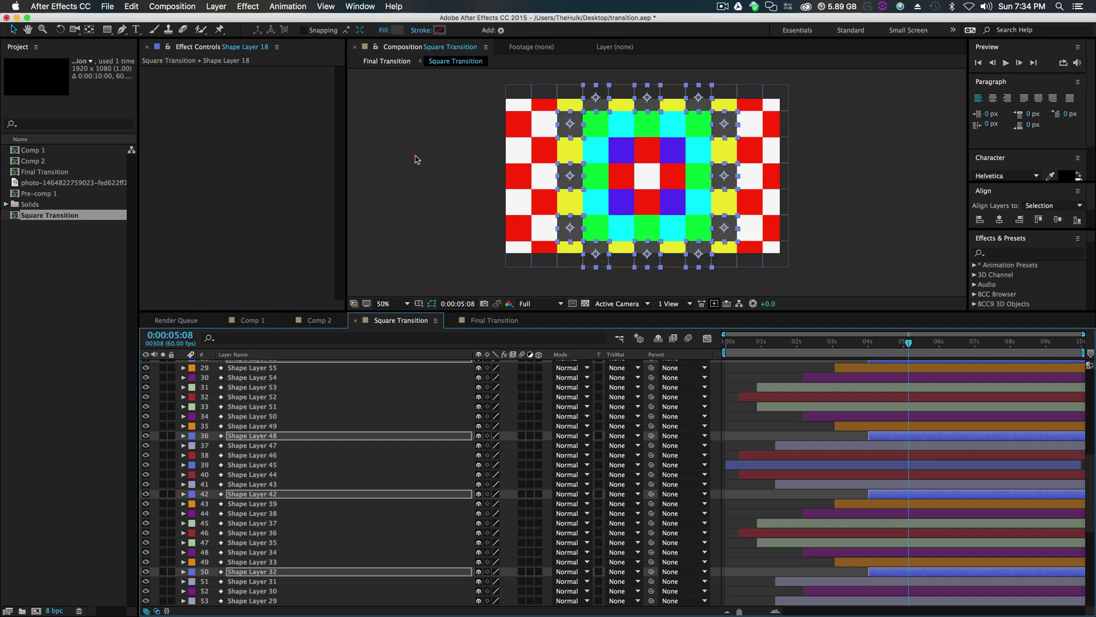
Step: Select the white squares in both flanking columns and delay their layers to about 5 seconds
{"action": "left_click", "coordinate": [547, 229]}
{"action": "left_click", "coordinate": [547, 177], "text": "shift"}
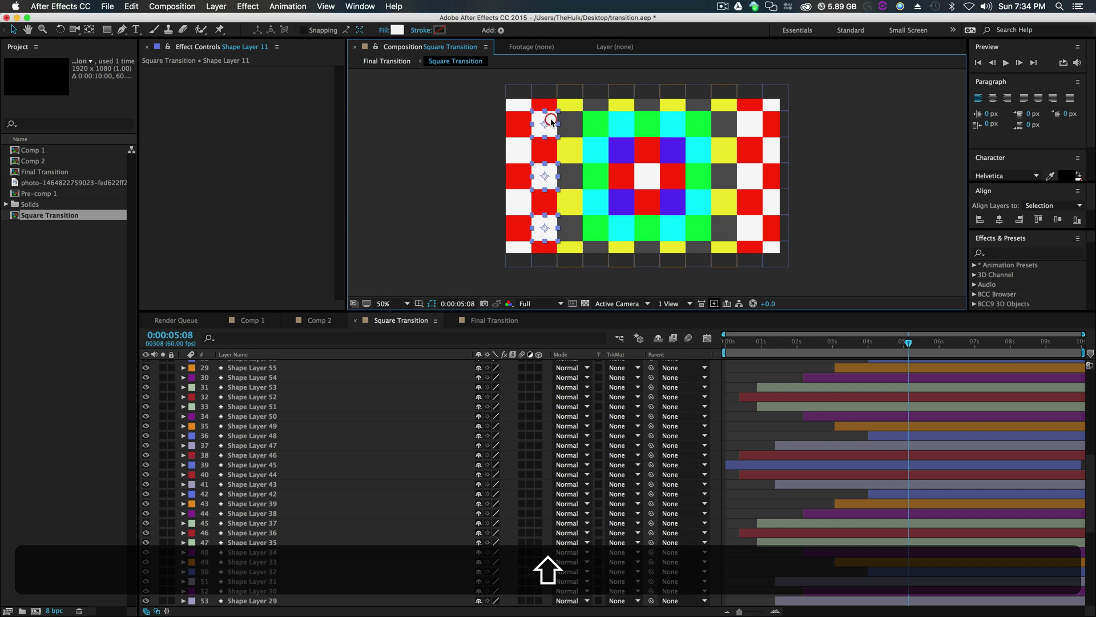
{"action": "left_click", "coordinate": [553, 121], "text": "shift"}
{"action": "left_click", "coordinate": [750, 175], "text": "shift"}
{"action": "left_click", "coordinate": [748, 229], "text": "shift"}
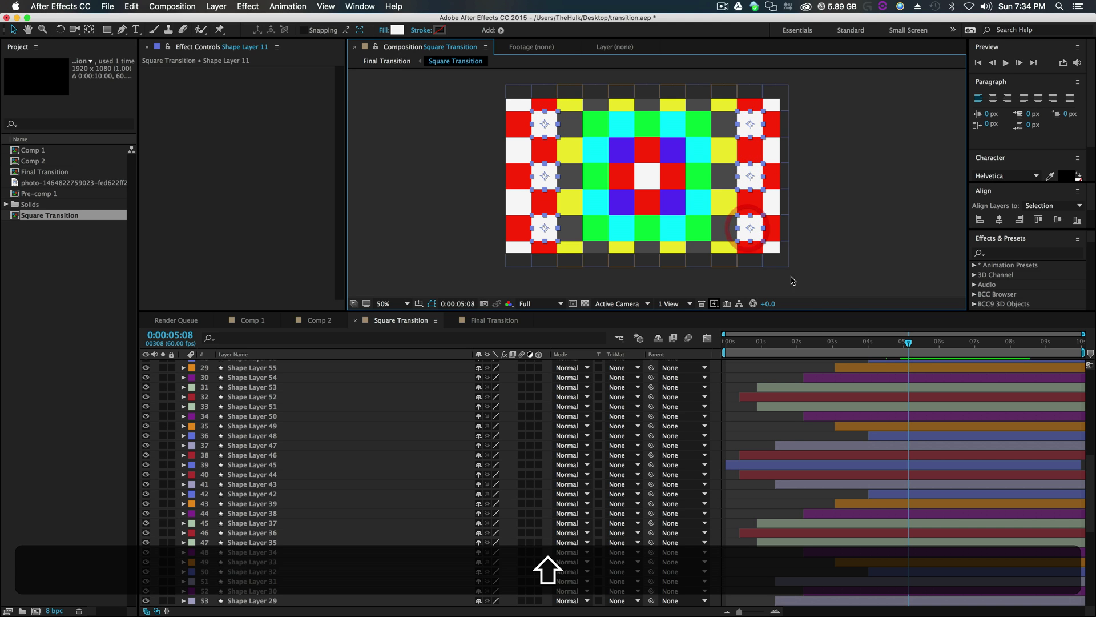
{"action": "scroll", "coordinate": [929, 422], "scroll_direction": "up", "scroll_amount": 10}
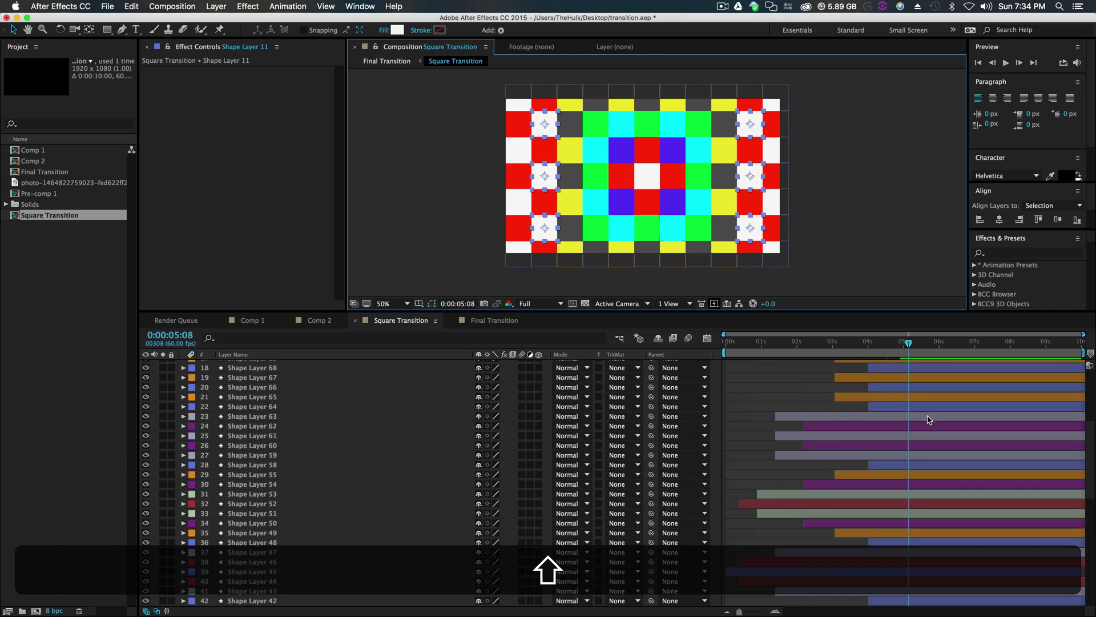
{"action": "left_click_drag", "start_coordinate": [776, 446], "coordinate": [907, 462]}
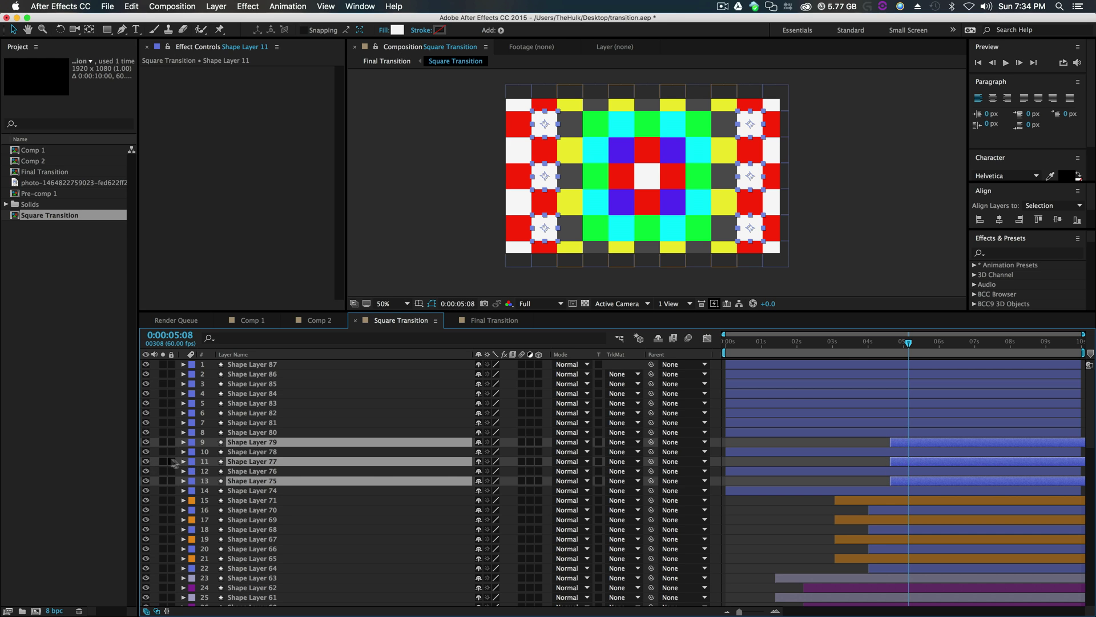
Step: Label those layers Cyan and fill the squares magenta (D300FF)
{"action": "left_click", "coordinate": [191, 461]}
{"action": "left_click", "coordinate": [206, 583]}
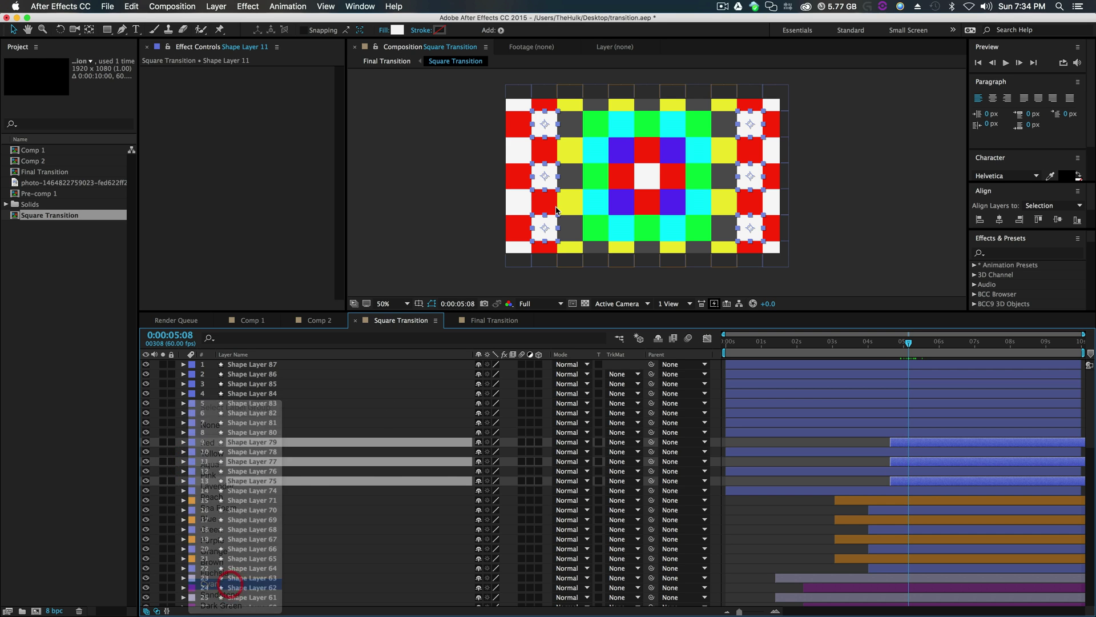
{"action": "left_click", "coordinate": [398, 30]}
{"action": "left_click_drag", "start_coordinate": [407, 239], "coordinate": [407, 167]}
{"action": "left_click", "coordinate": [390, 177]}
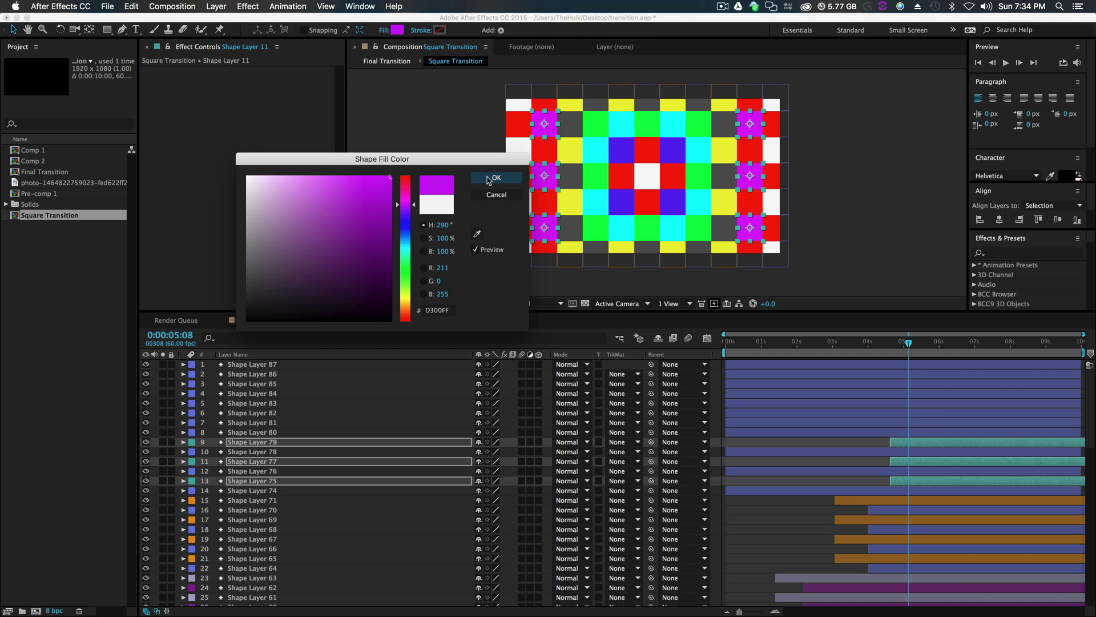
{"action": "left_click", "coordinate": [489, 178]}
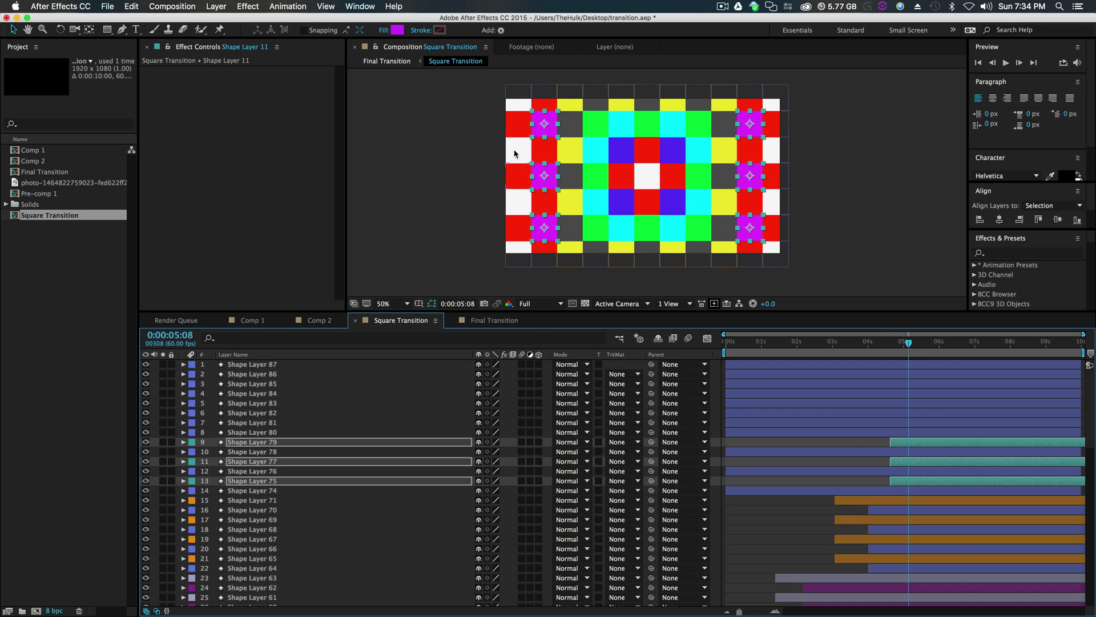
Step: Select the six red squares in the outer columns and label their layers Brown
{"action": "left_click", "coordinate": [543, 149]}
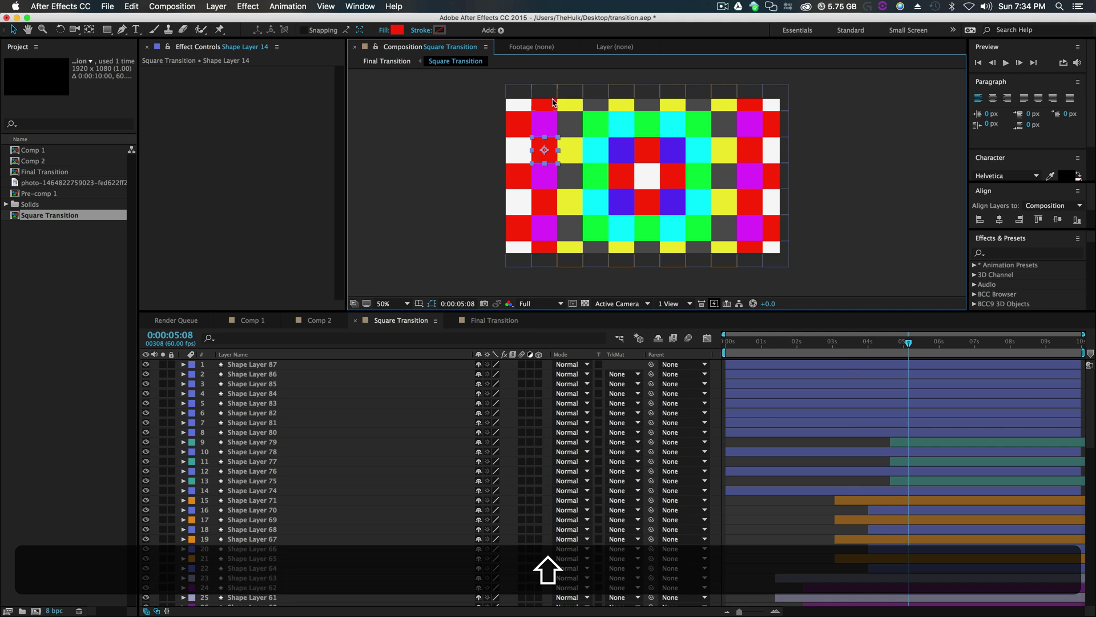
{"action": "left_click", "coordinate": [544, 251], "text": "shift"}
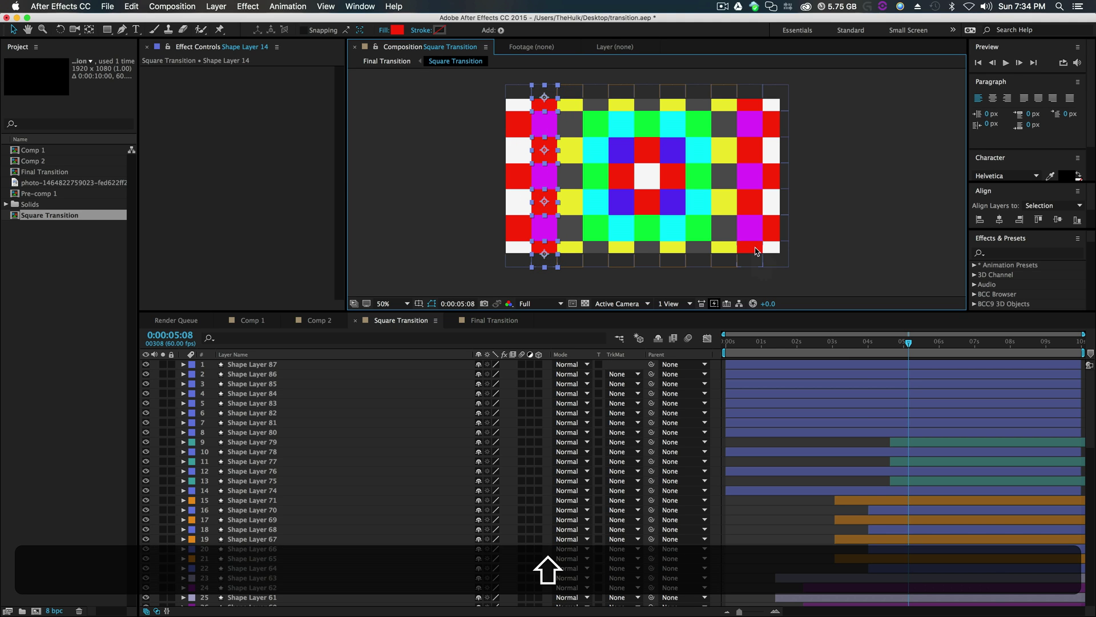
{"action": "left_click", "coordinate": [749, 249], "text": "shift"}
{"action": "left_click", "coordinate": [749, 201], "text": "shift"}
{"action": "left_click", "coordinate": [751, 150], "text": "shift"}
{"action": "left_click", "coordinate": [751, 98], "text": "shift"}
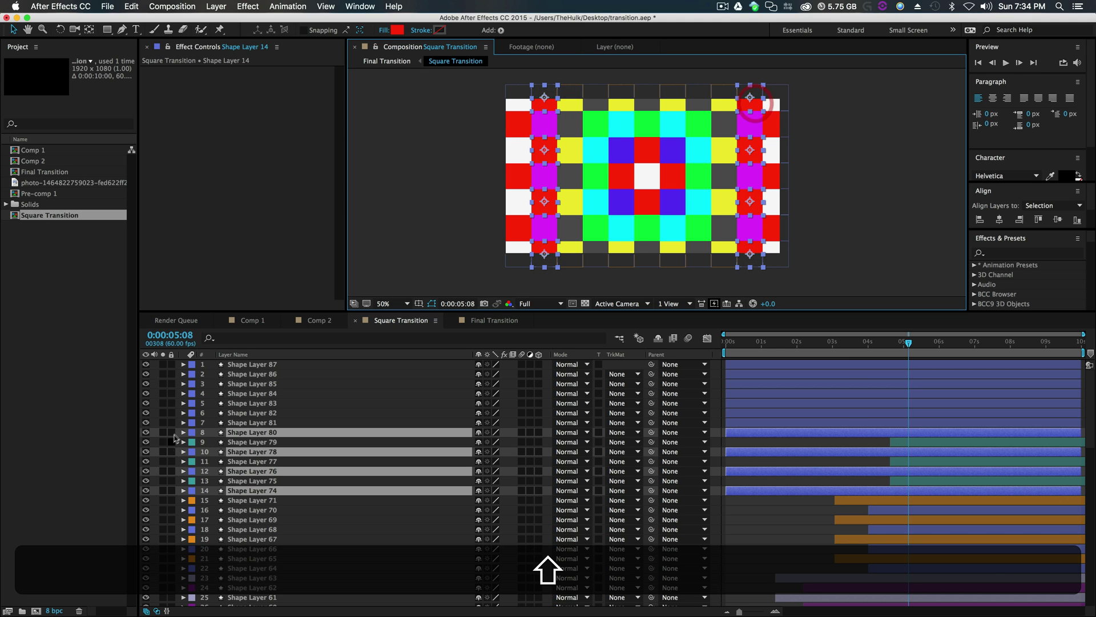
{"action": "left_click", "coordinate": [192, 432]}
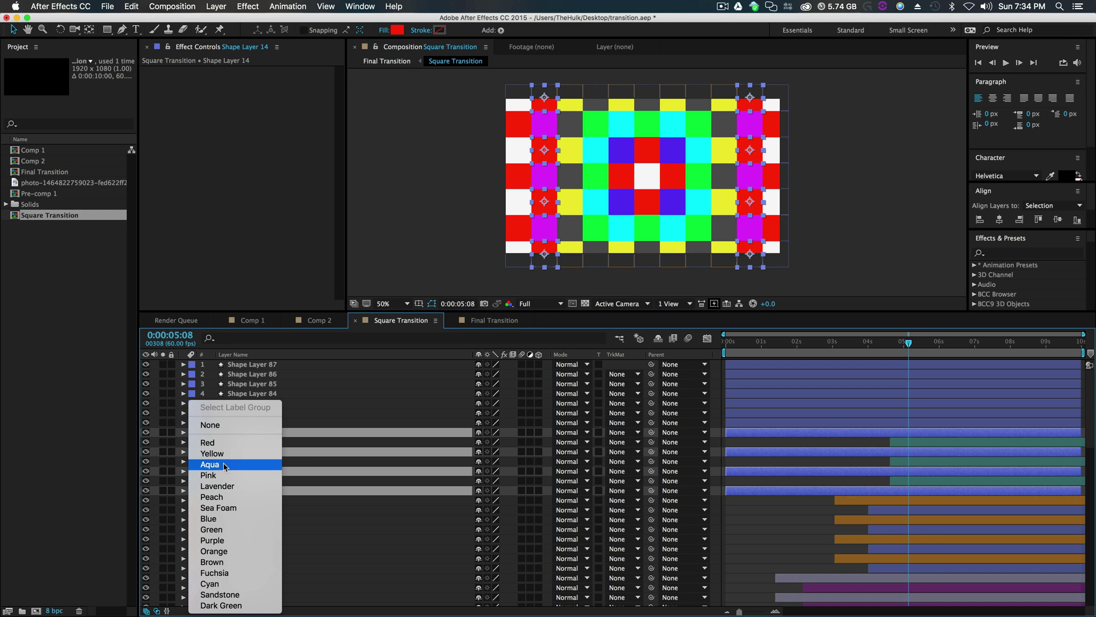
{"action": "left_click", "coordinate": [224, 562]}
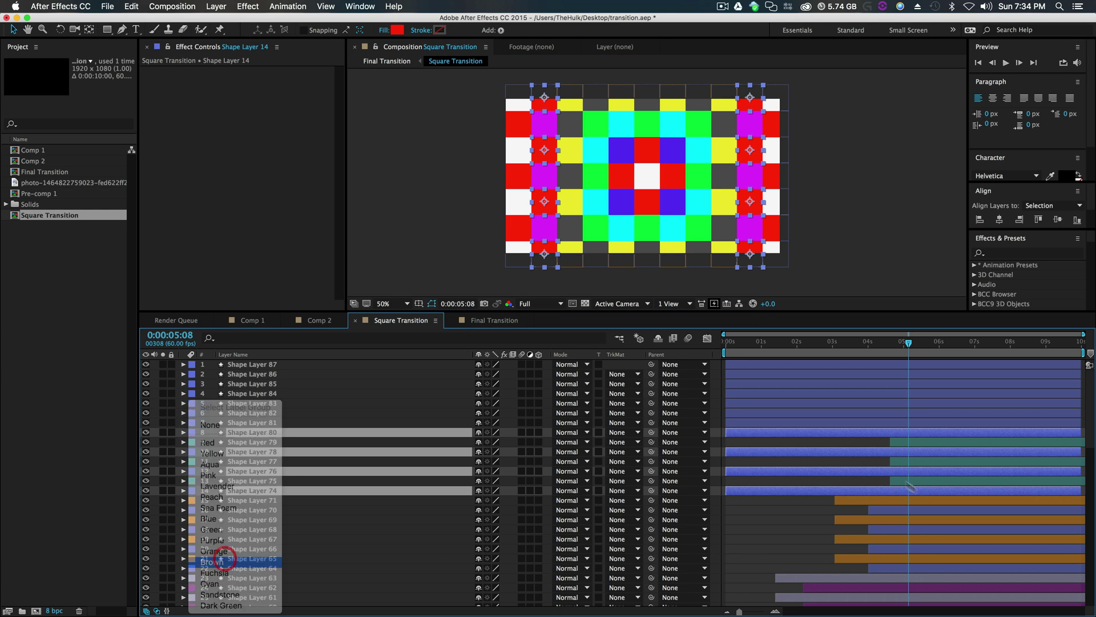
Step: Fill the brown-labelled squares dark magenta (7D0047) and delay them to start around 5.3 seconds
{"action": "left_click", "coordinate": [399, 29]}
{"action": "left_click", "coordinate": [407, 288]}
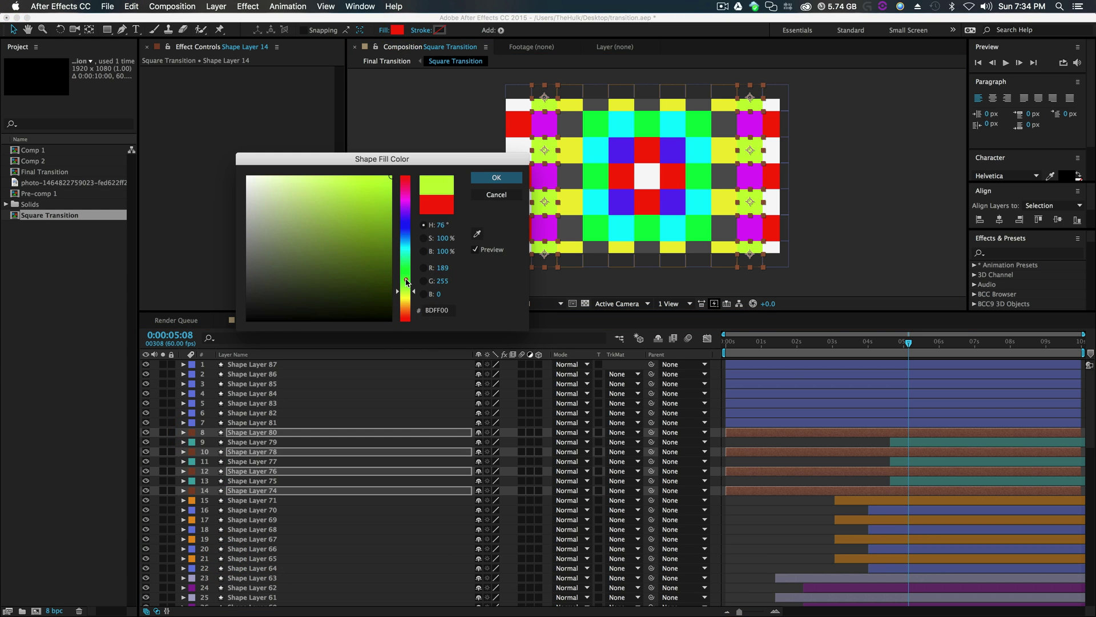
{"action": "left_click", "coordinate": [407, 280]}
{"action": "left_click_drag", "start_coordinate": [403, 239], "coordinate": [407, 204]}
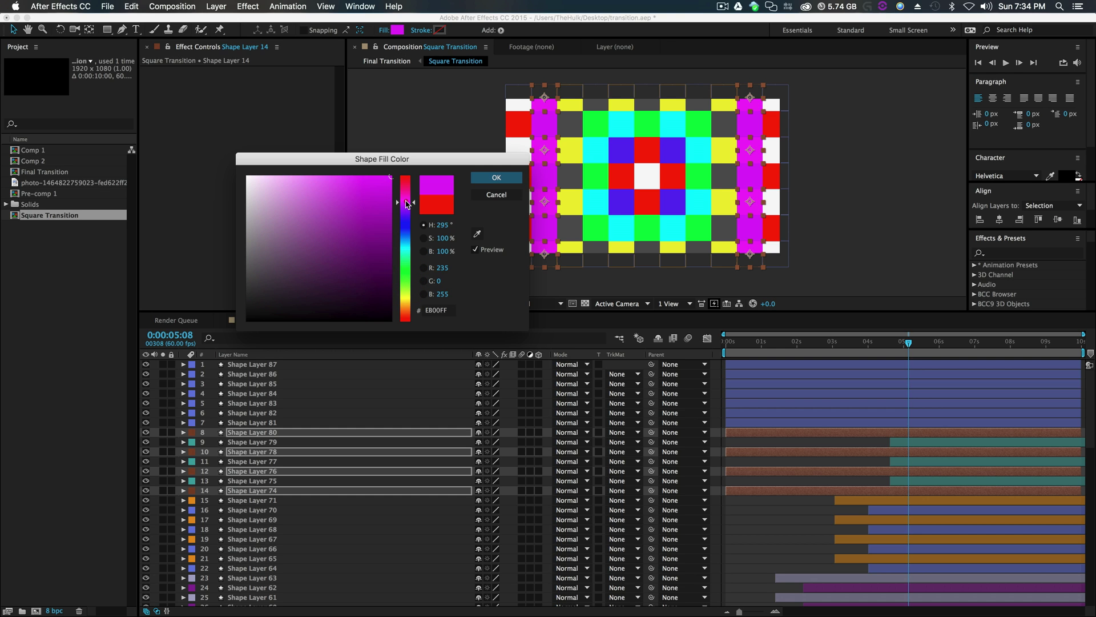
{"action": "left_click", "coordinate": [409, 191]}
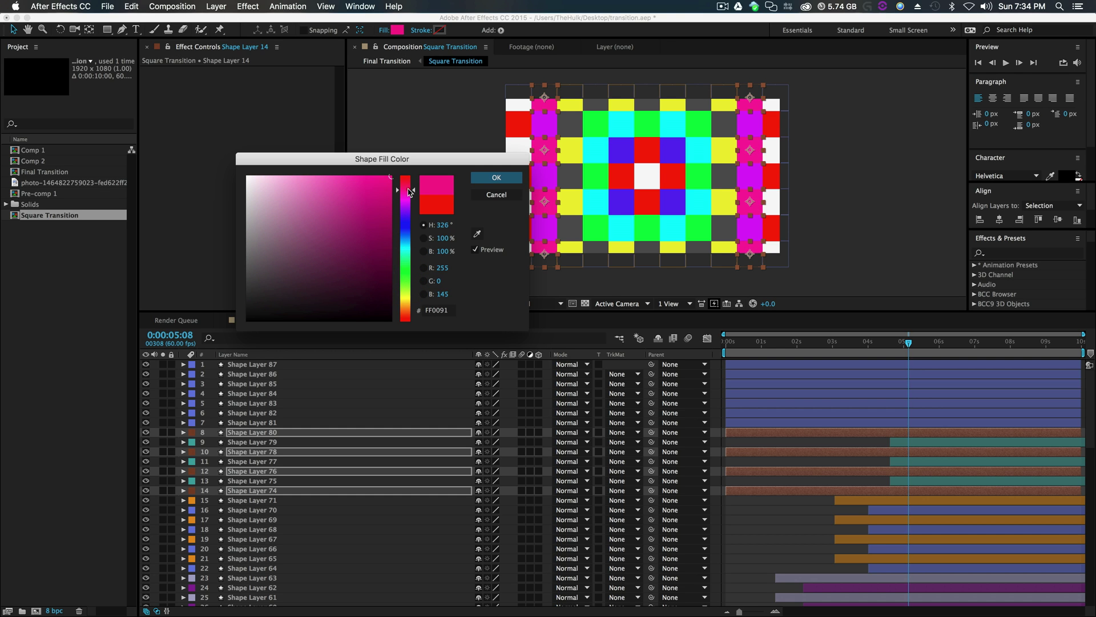
{"action": "mouse_move", "coordinate": [289, 232]}
{"action": "left_mouse_down"}
{"action": "mouse_move", "coordinate": [294, 268]}
{"action": "mouse_move", "coordinate": [362, 227]}
{"action": "left_mouse_up"}
{"action": "left_click", "coordinate": [395, 246]}
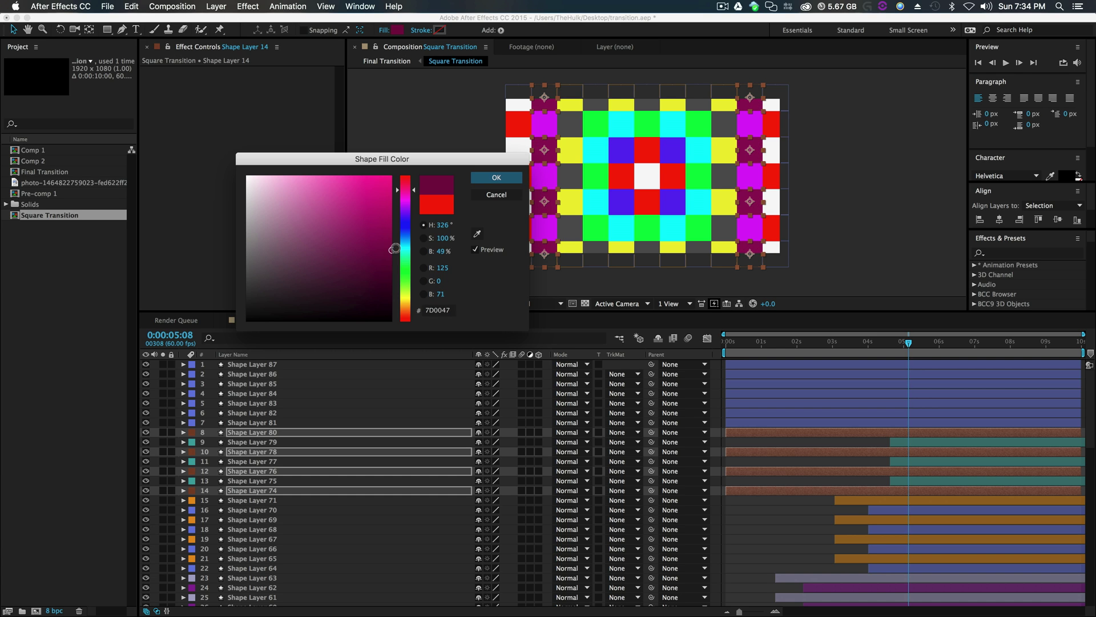
{"action": "left_click", "coordinate": [496, 178]}
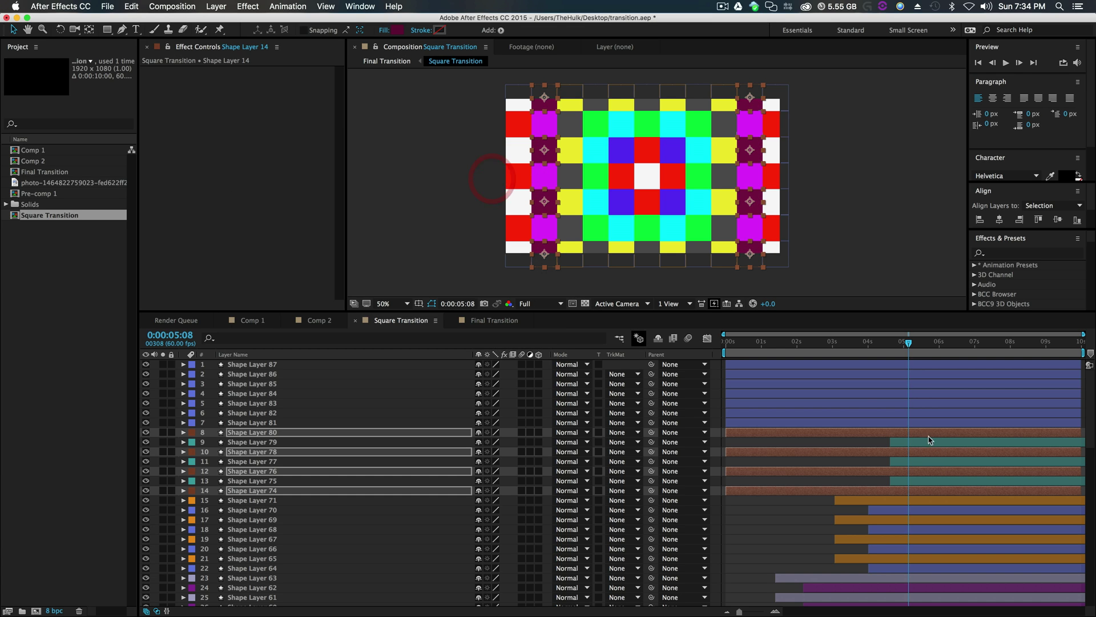
{"action": "left_click_drag", "start_coordinate": [751, 431], "coordinate": [942, 442]}
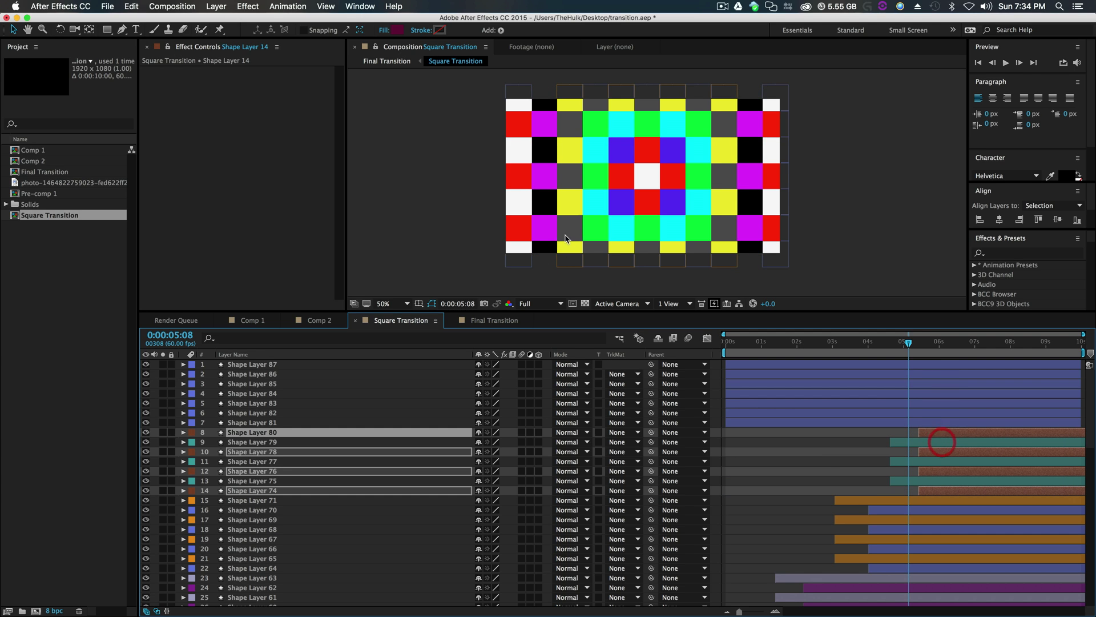
Step: Give the eight outermost white squares in both columns a dark green 283C18 fill
{"action": "left_click", "coordinate": [518, 106]}
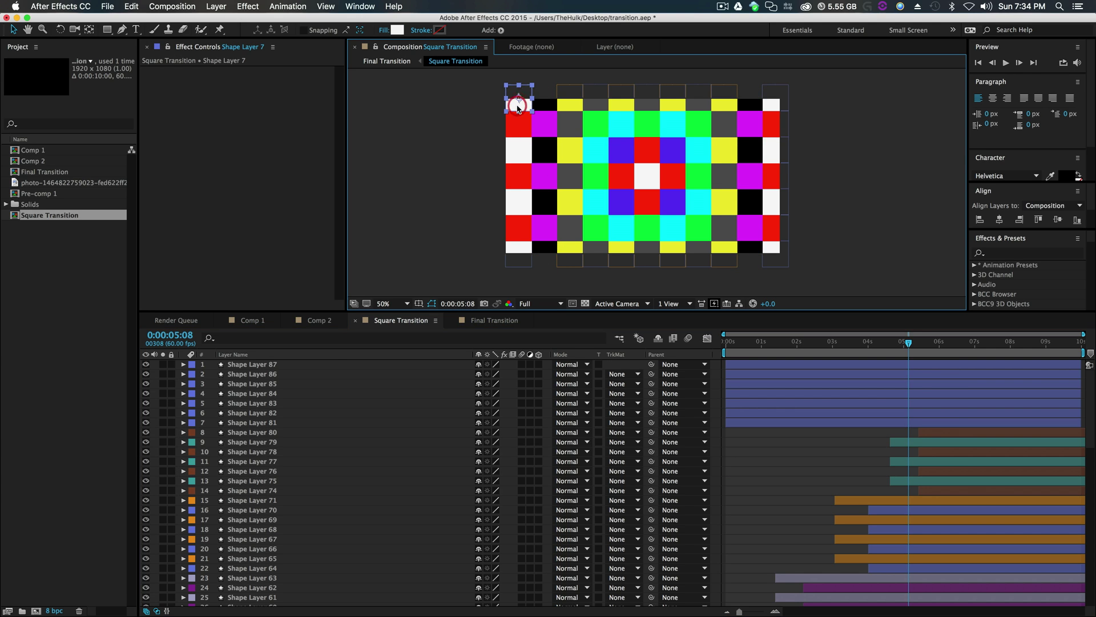
{"action": "left_click", "coordinate": [519, 151], "text": "shift"}
{"action": "left_click", "coordinate": [518, 202], "text": "shift"}
{"action": "left_click", "coordinate": [524, 247], "text": "shift"}
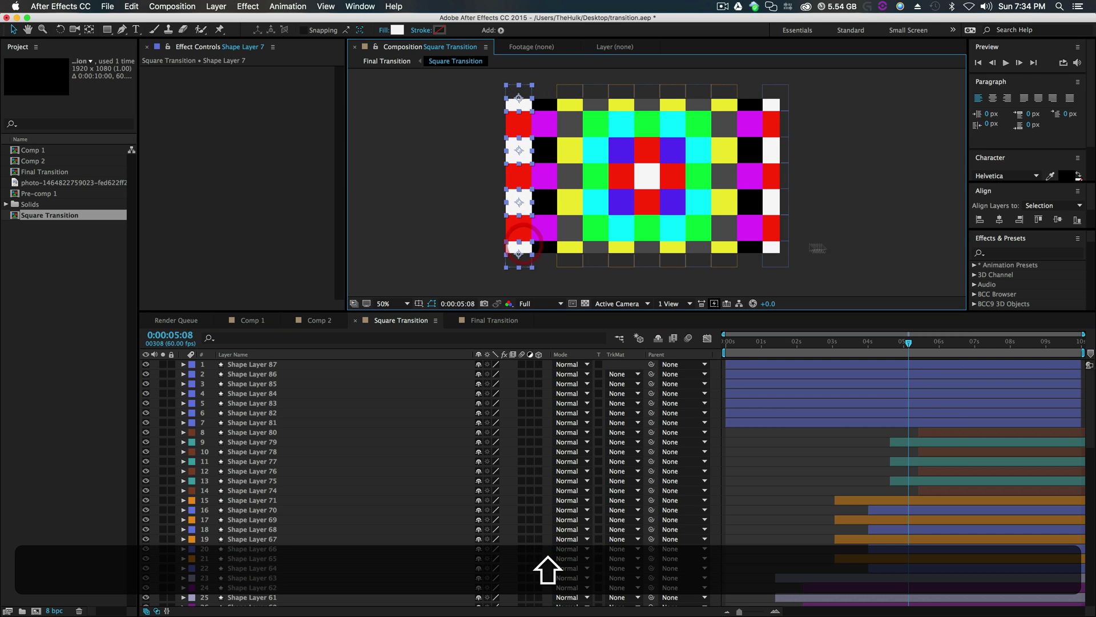
{"action": "left_click", "coordinate": [771, 247], "text": "shift"}
{"action": "left_click", "coordinate": [772, 202], "text": "shift"}
{"action": "left_click", "coordinate": [771, 150], "text": "shift"}
{"action": "left_click", "coordinate": [771, 101], "text": "shift"}
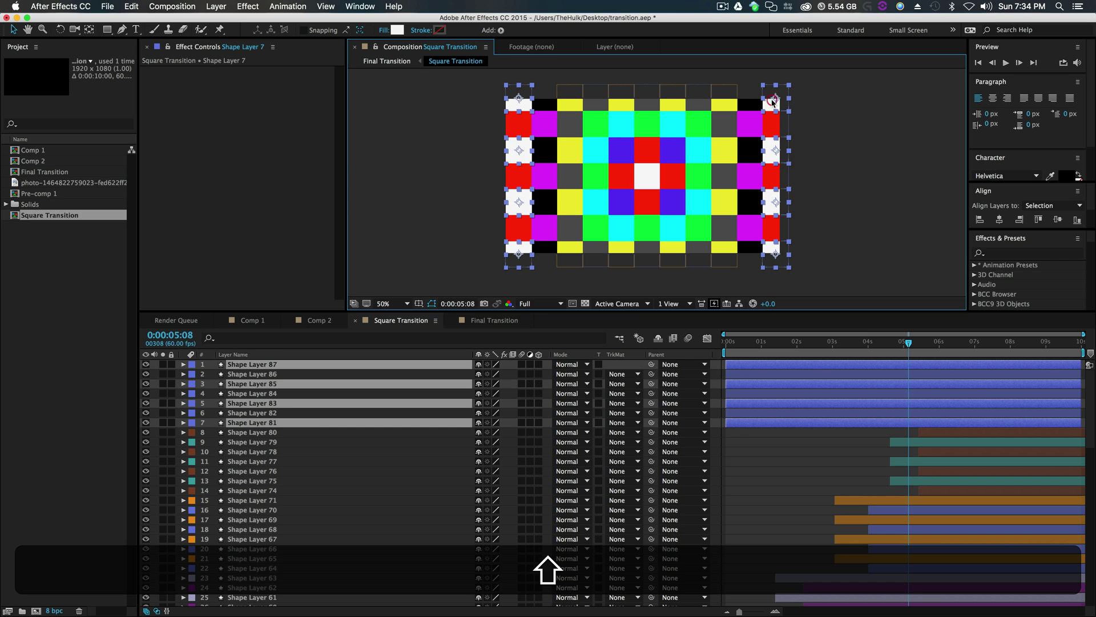
{"action": "left_click", "coordinate": [395, 30]}
{"action": "left_click", "coordinate": [408, 283]}
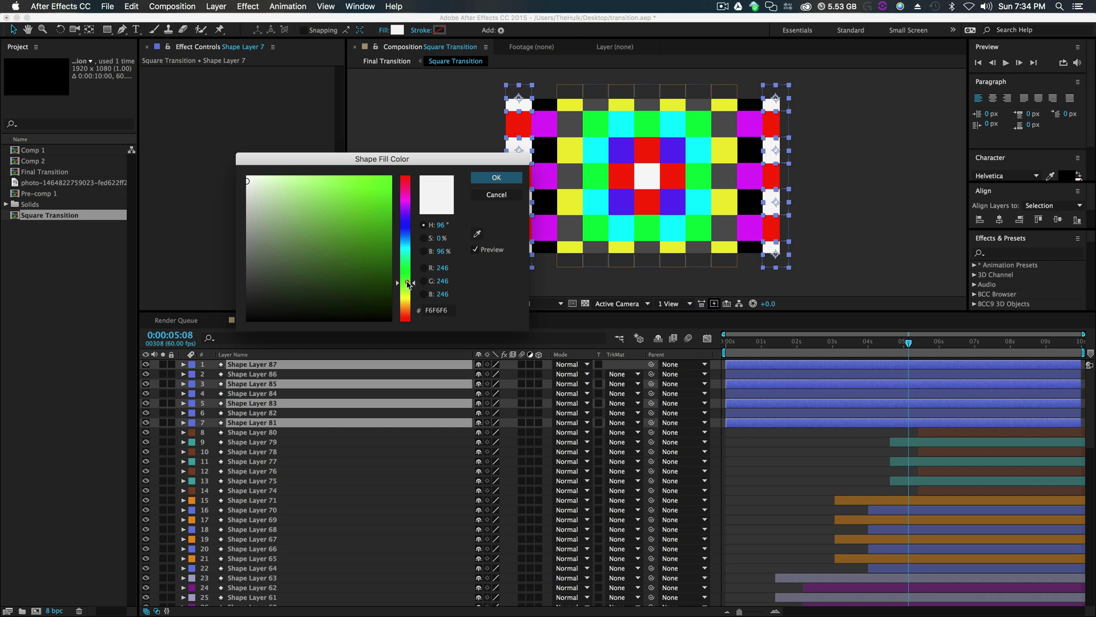
{"action": "left_click", "coordinate": [321, 291]}
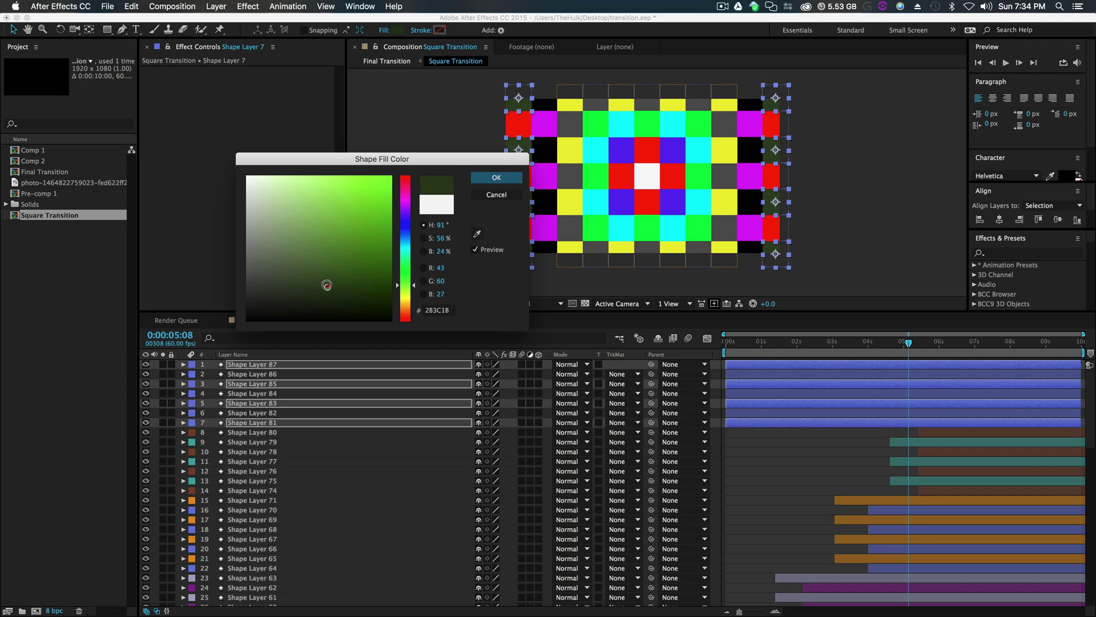
{"action": "left_click", "coordinate": [492, 178]}
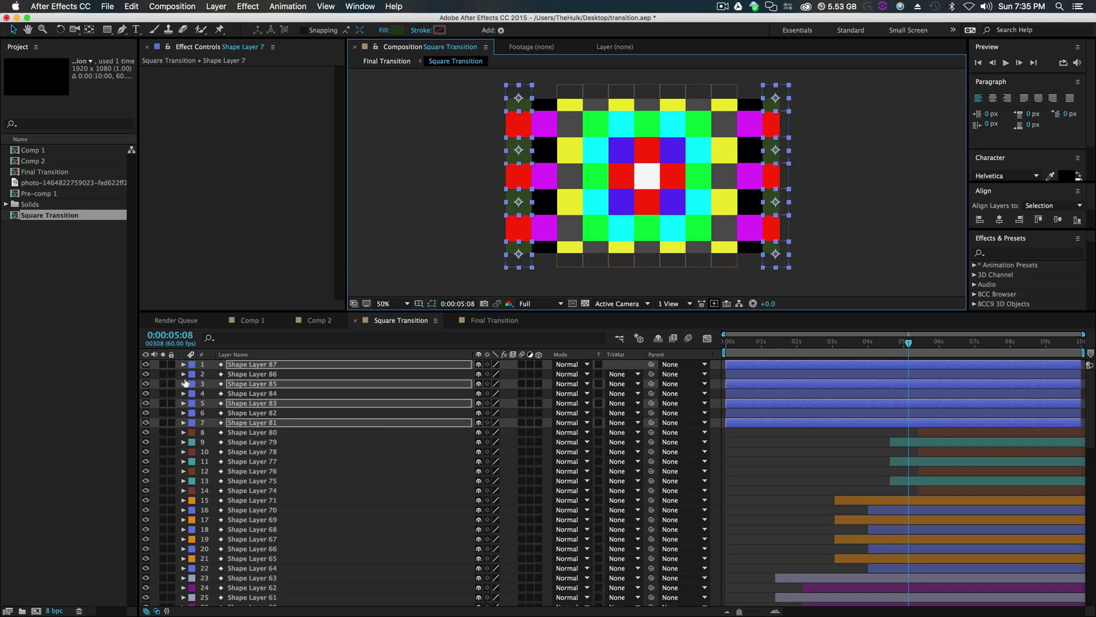
Step: Label the dark green layers Fuchsia and delay them to start near 7 seconds
{"action": "left_click", "coordinate": [192, 383]}
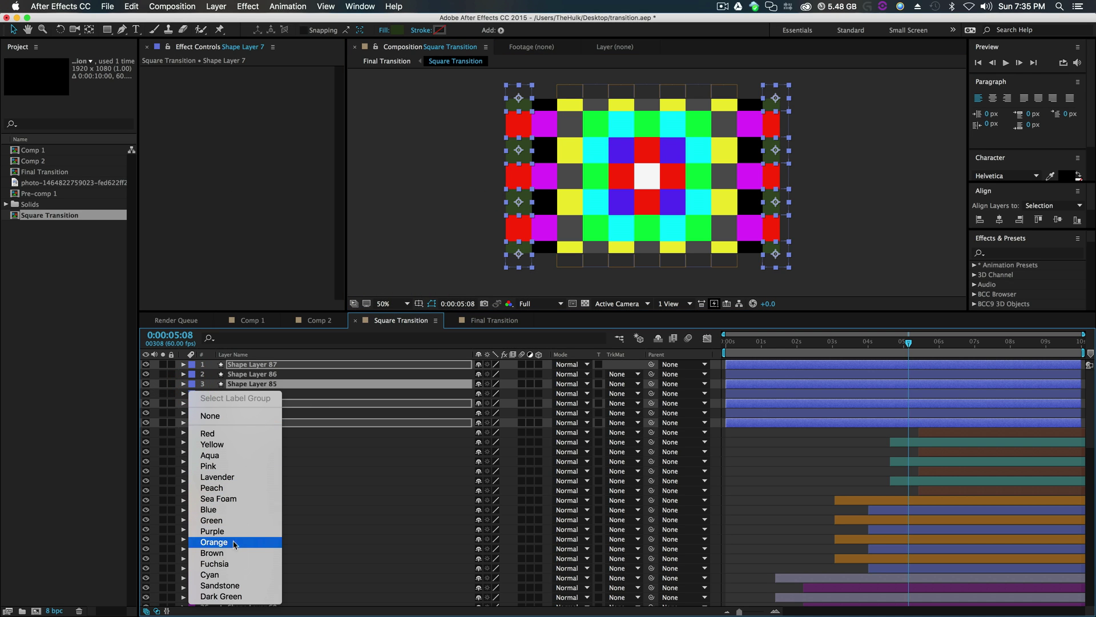
{"action": "left_click", "coordinate": [234, 563]}
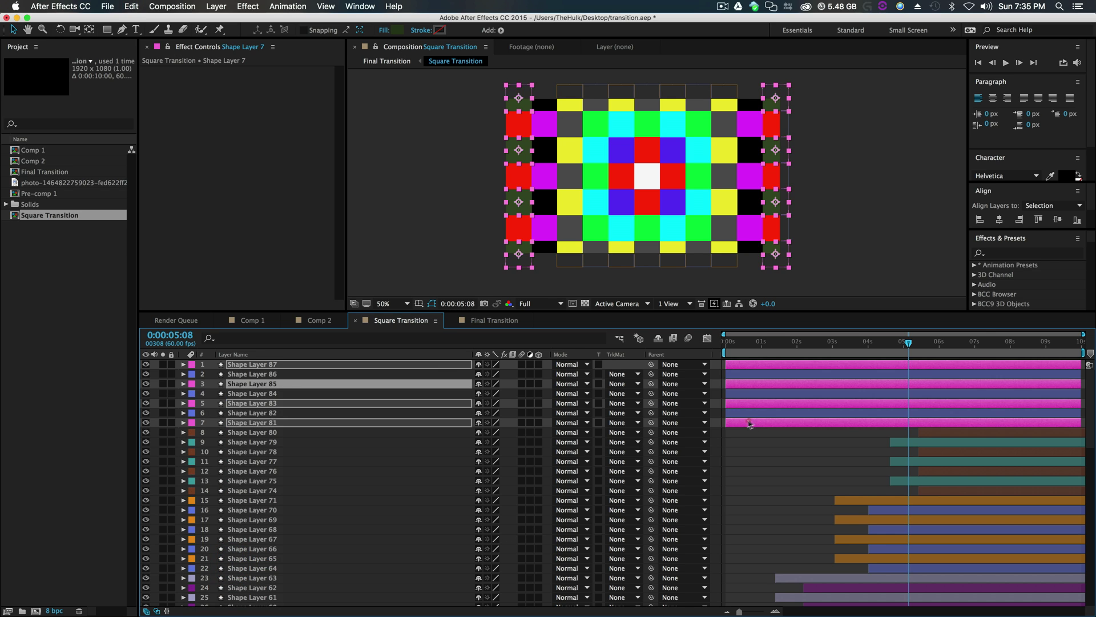
{"action": "left_click_drag", "start_coordinate": [746, 423], "coordinate": [974, 426]}
Step: Select the five red outer-column squares and change their fill to pure white
{"action": "left_click", "coordinate": [518, 227]}
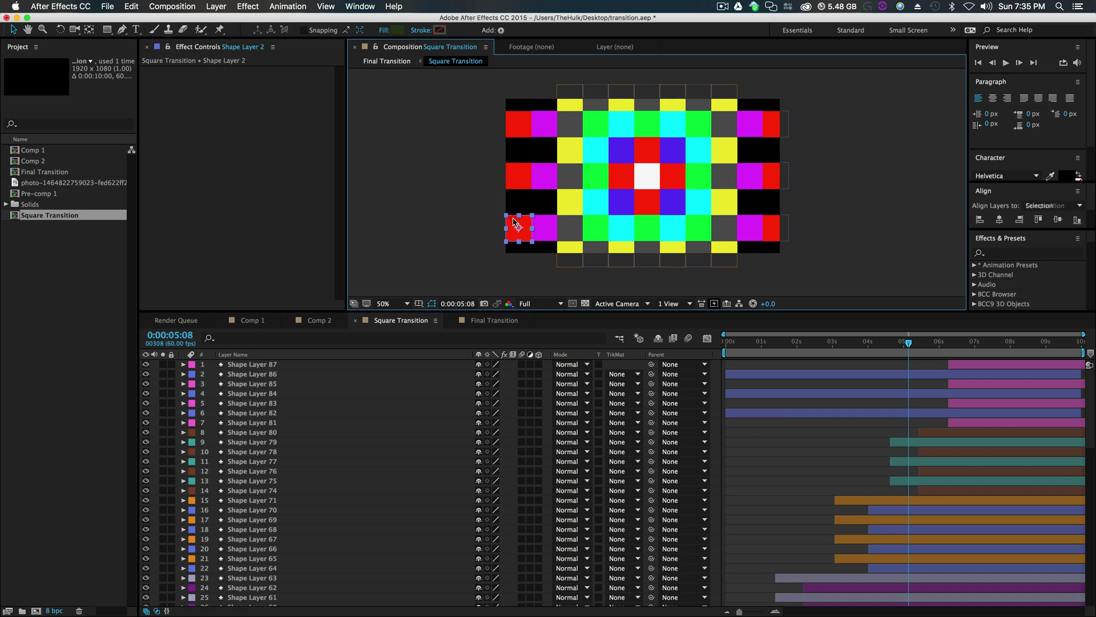
{"action": "left_click", "coordinate": [519, 175], "text": "shift"}
{"action": "left_click", "coordinate": [775, 123], "text": "shift"}
{"action": "left_click", "coordinate": [775, 176], "text": "shift"}
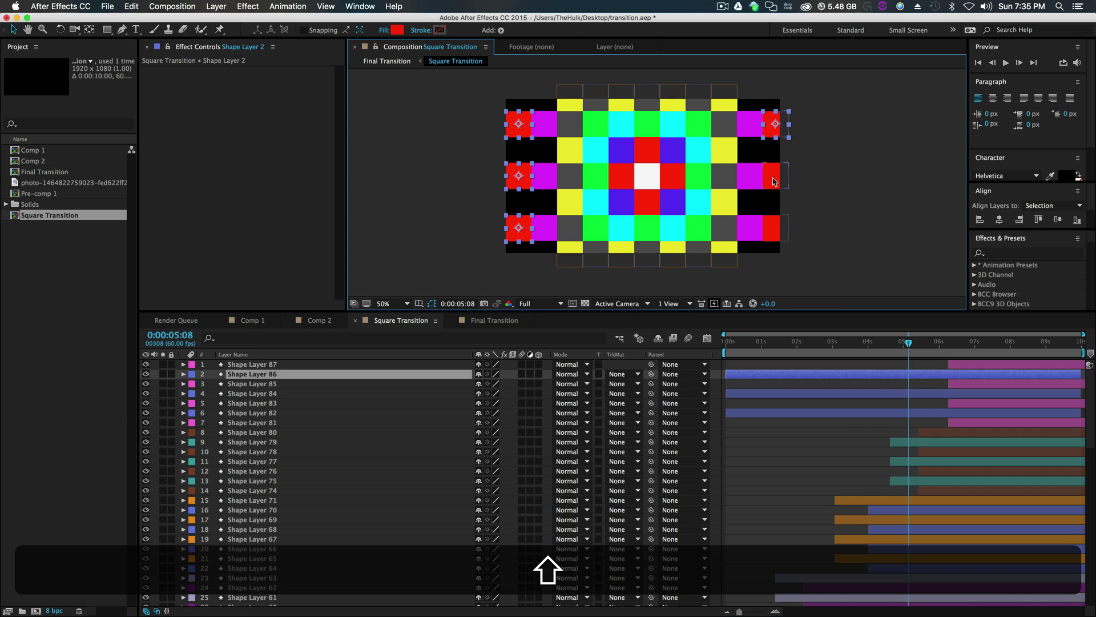
{"action": "left_click", "coordinate": [775, 227], "text": "shift"}
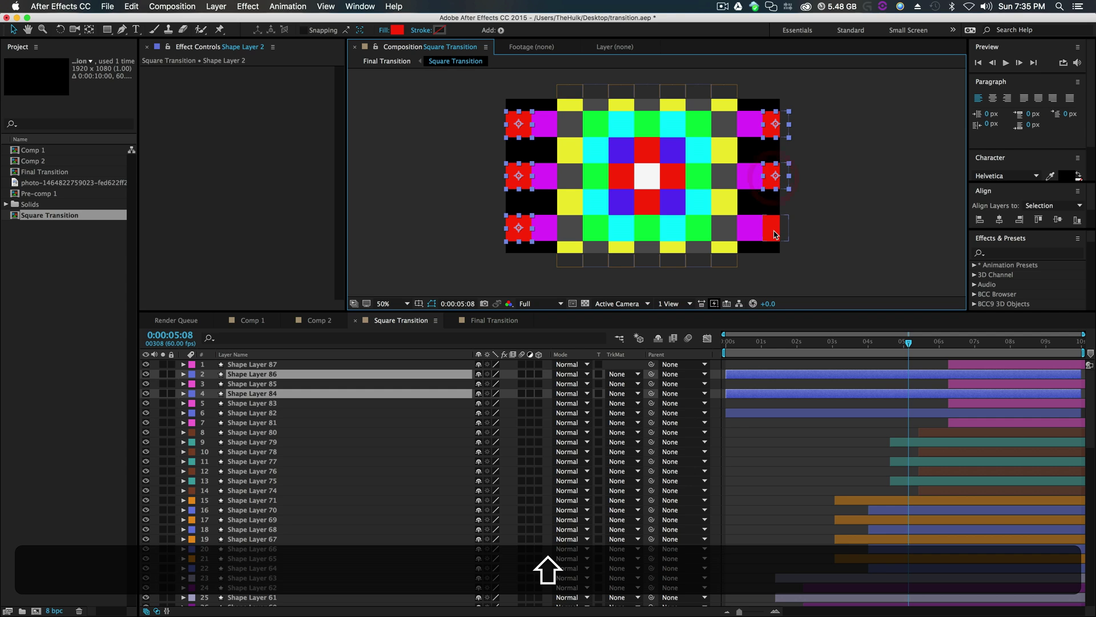
{"action": "left_click", "coordinate": [397, 30]}
{"action": "mouse_move", "coordinate": [359, 208]}
{"action": "left_mouse_down"}
{"action": "mouse_move", "coordinate": [342, 197]}
{"action": "mouse_move", "coordinate": [381, 212]}
{"action": "mouse_move", "coordinate": [157, 145]}
{"action": "left_mouse_up"}
{"action": "left_click", "coordinate": [497, 177]}
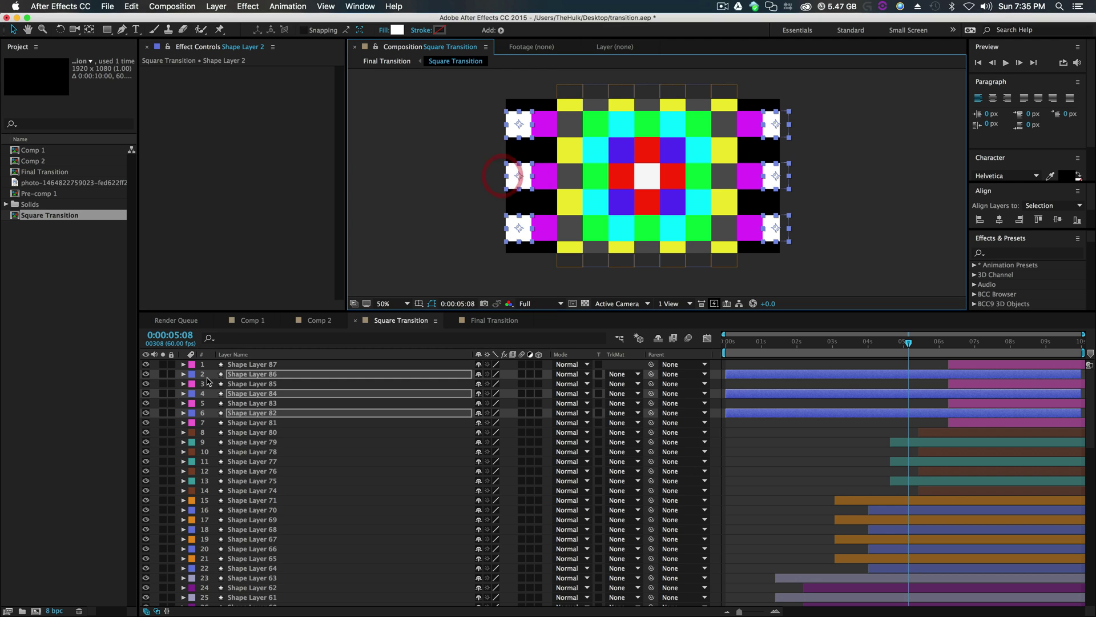
Step: Label those layers Dark Green and delay them to start near 6.7 seconds
{"action": "left_click", "coordinate": [191, 373]}
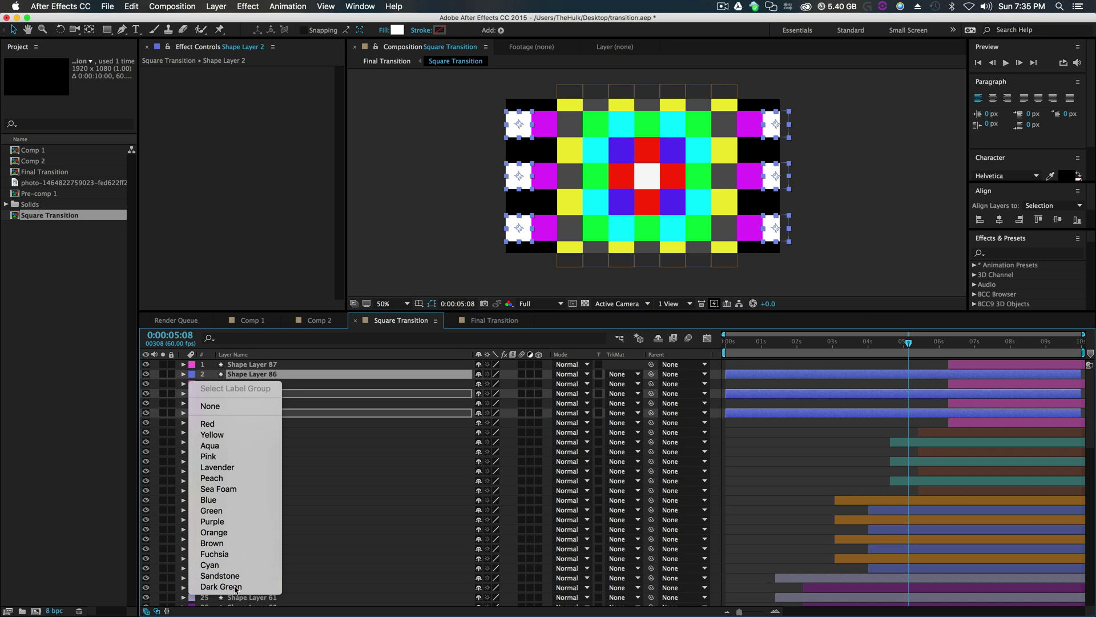
{"action": "key", "text": "Escape"}
{"action": "left_click_drag", "start_coordinate": [739, 414], "coordinate": [986, 407]}
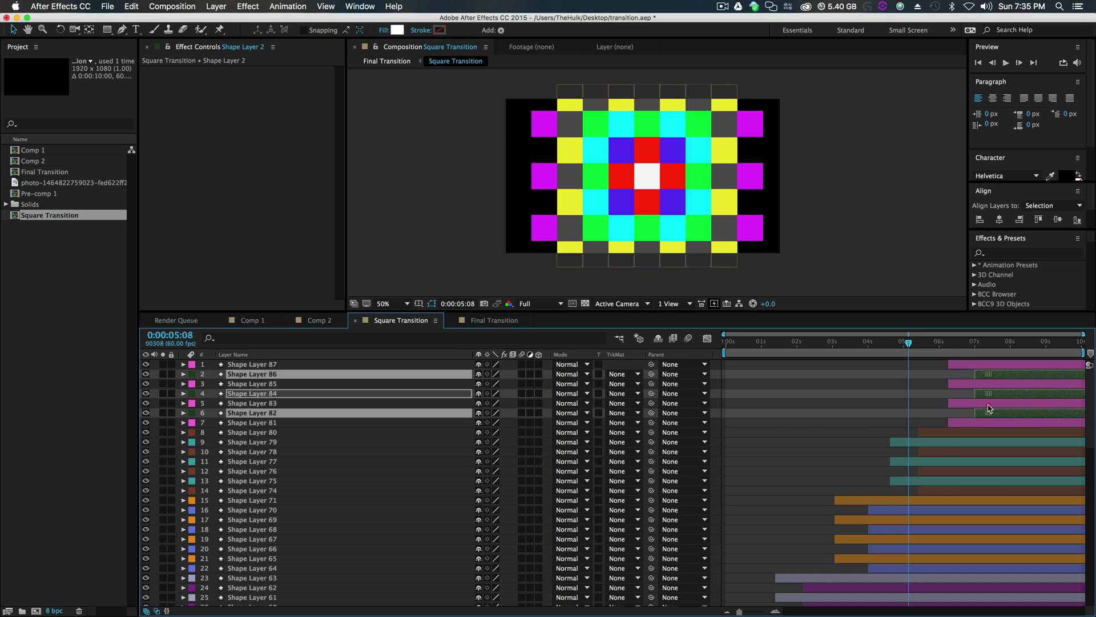
Step: Preview the staggered transition at 25% zoom, then deselect and return to 50%
{"action": "key", "text": "comma"}
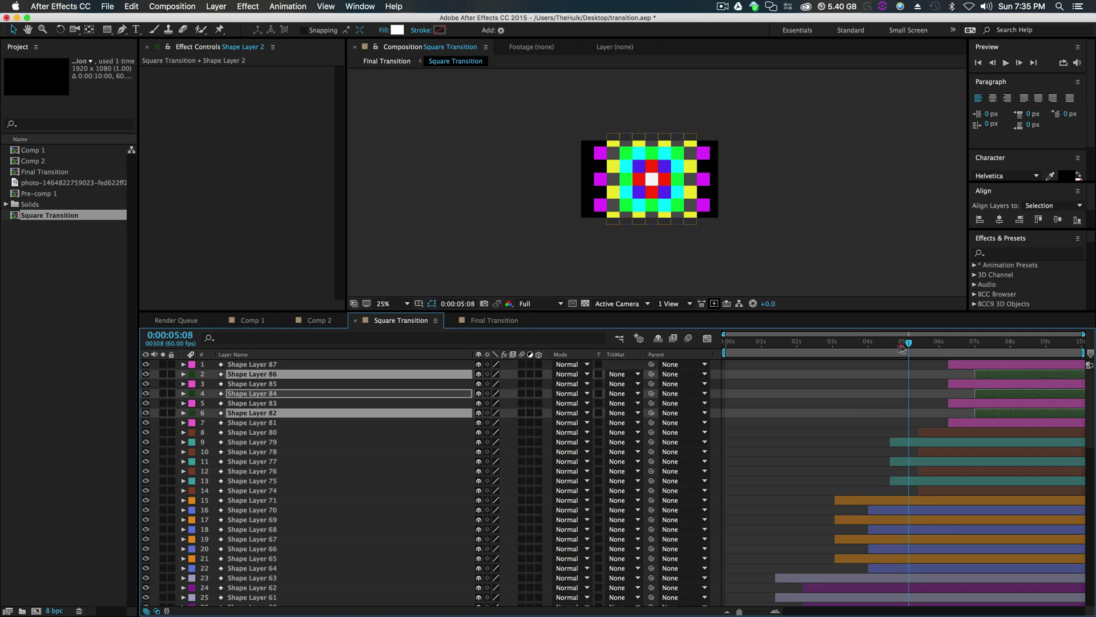
{"action": "left_click_drag", "start_coordinate": [902, 348], "coordinate": [824, 370]}
{"action": "left_click_drag", "start_coordinate": [752, 385], "coordinate": [1017, 391]}
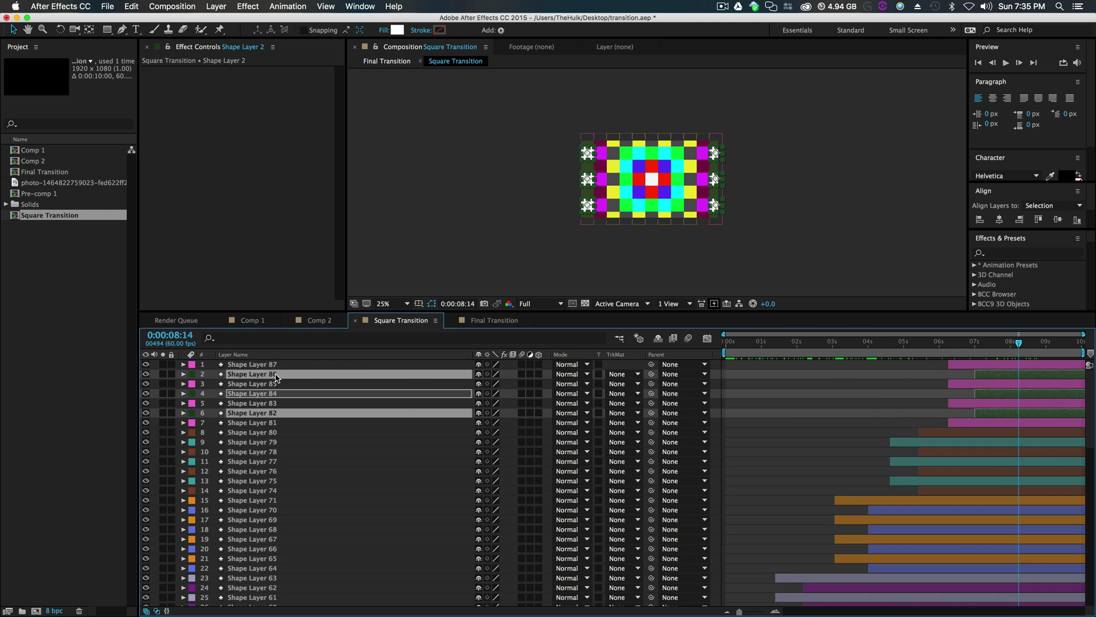
{"action": "left_click", "coordinate": [861, 166]}
{"action": "key", "text": "period"}
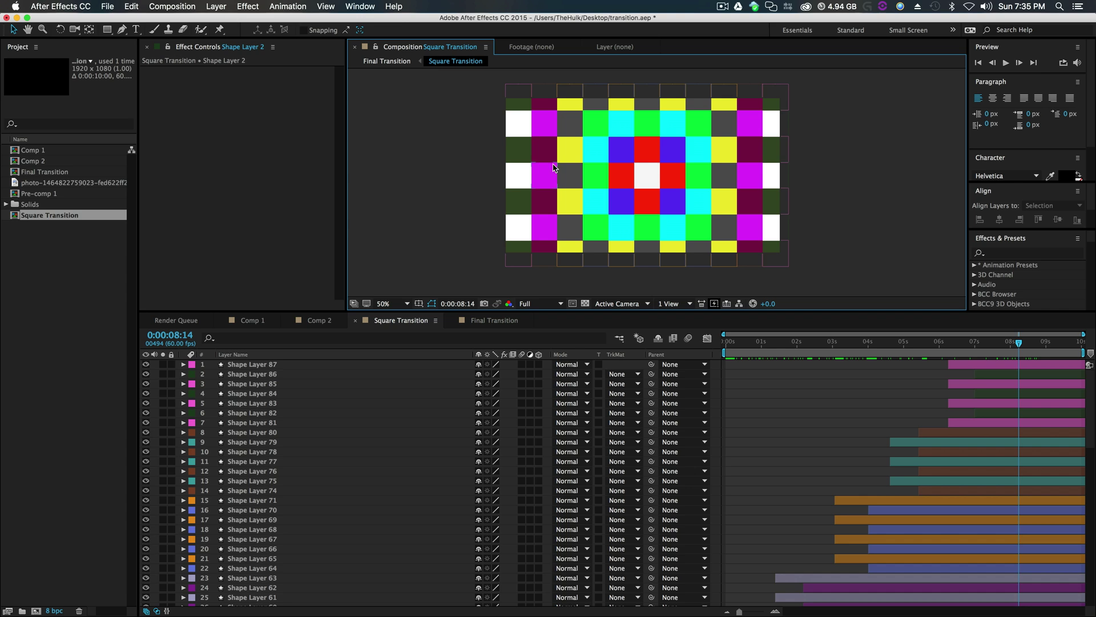
Step: Move the six white outer-column square layers to the top of the stack
{"action": "left_click", "coordinate": [515, 128], "text": "shift"}
{"action": "left_click", "coordinate": [778, 230], "text": "shift"}
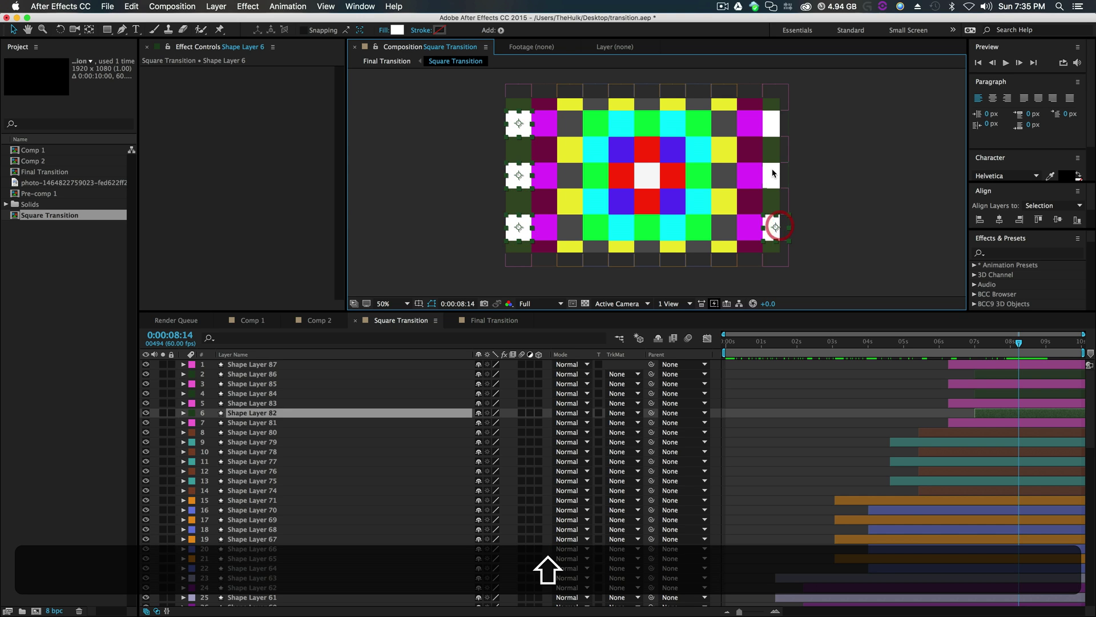
{"action": "left_click", "coordinate": [773, 171], "text": "shift"}
{"action": "left_click", "coordinate": [770, 124], "text": "shift"}
{"action": "left_click_drag", "start_coordinate": [247, 361], "coordinate": [245, 362]}
Step: Group Shape Layers 80, 78, 76 and 74 together above Shape Layer 79
{"action": "left_click", "coordinate": [973, 424]}
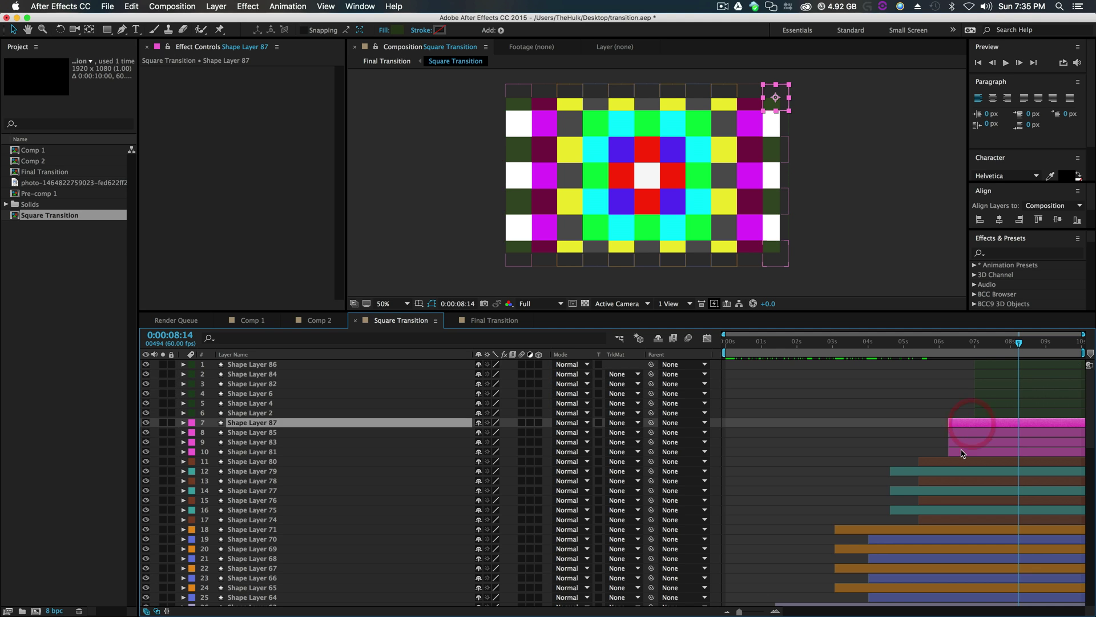
{"action": "left_click", "coordinate": [961, 450], "text": "shift"}
{"action": "left_click", "coordinate": [937, 465]}
{"action": "left_click", "coordinate": [934, 481], "text": "super"}
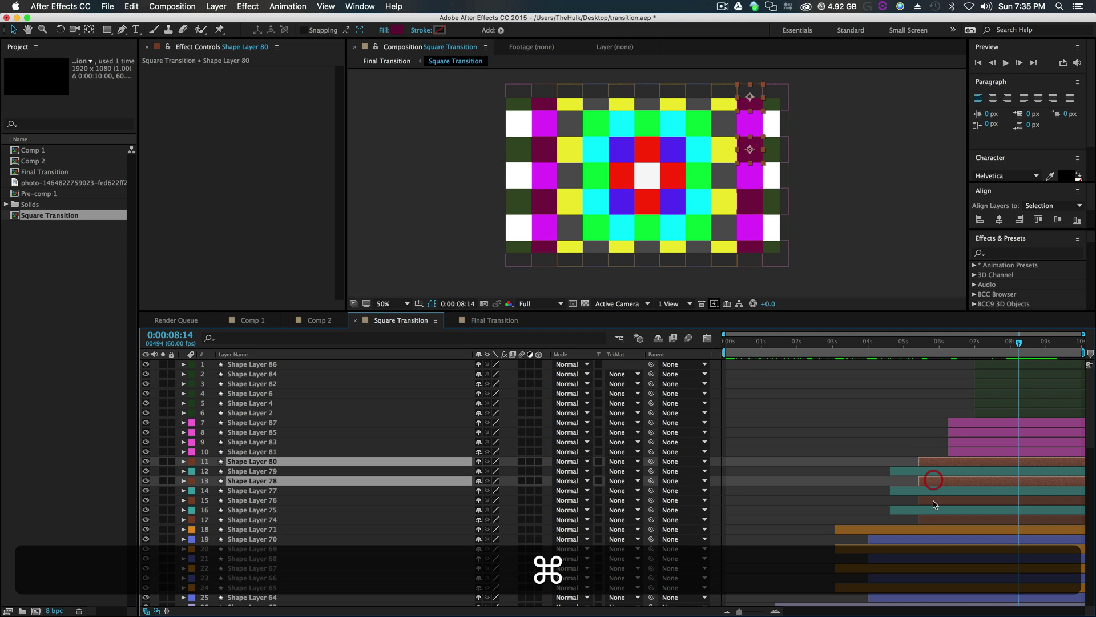
{"action": "left_click", "coordinate": [932, 500], "text": "super"}
{"action": "left_click", "coordinate": [933, 518], "text": "super"}
{"action": "left_click_drag", "start_coordinate": [247, 466], "coordinate": [251, 457]}
Step: Move Shape Layers 70, 68, 66 and 64 together above Shape Layer 71
{"action": "left_click", "coordinate": [902, 519]}
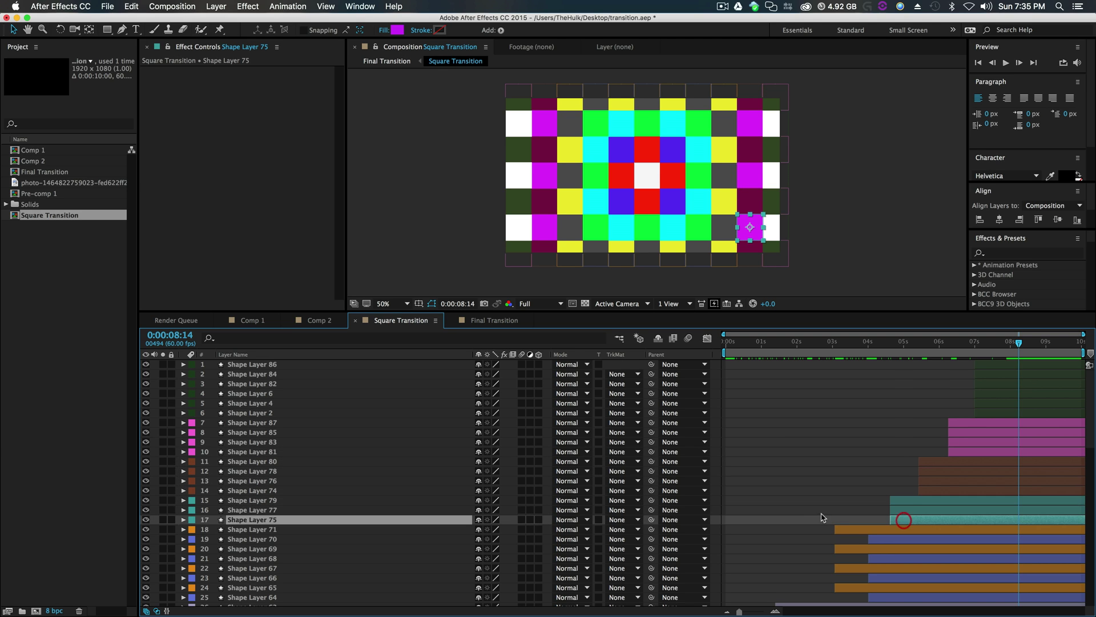
{"action": "scroll", "coordinate": [887, 513], "scroll_direction": "down", "scroll_amount": 2}
{"action": "left_click", "coordinate": [893, 501]}
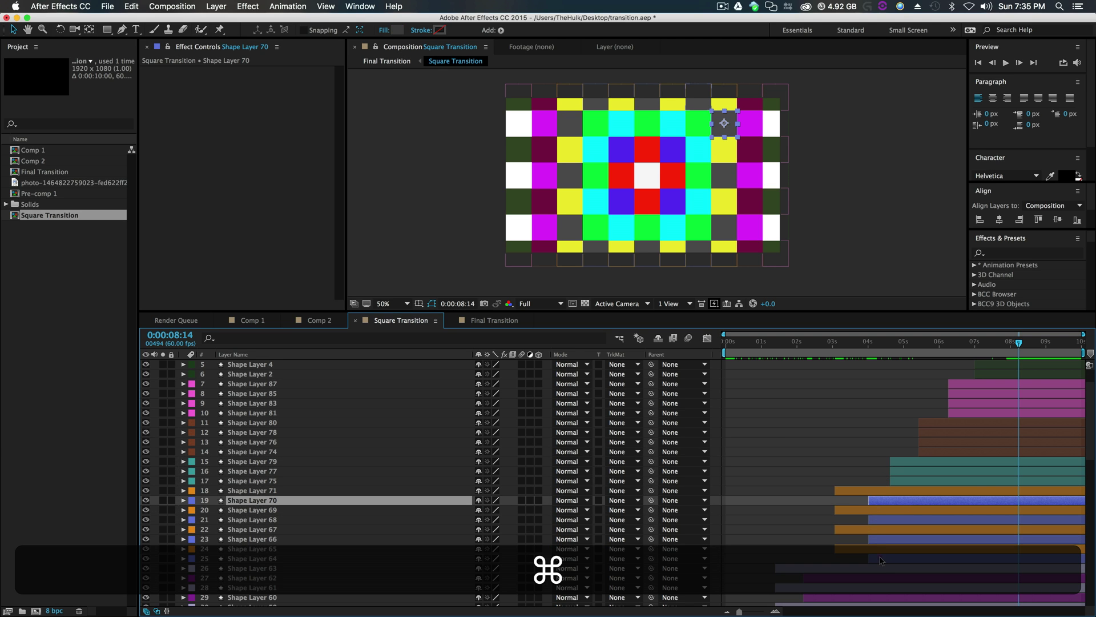
{"action": "left_click", "coordinate": [880, 561], "text": "super"}
{"action": "left_click", "coordinate": [876, 538], "text": "super"}
{"action": "left_click", "coordinate": [879, 519], "text": "super"}
{"action": "left_click_drag", "start_coordinate": [263, 499], "coordinate": [264, 490]}
Step: Move Shape Layers 62, 60 and 54 up as consecutive rows
{"action": "scroll", "coordinate": [831, 537], "scroll_direction": "down", "scroll_amount": 4}
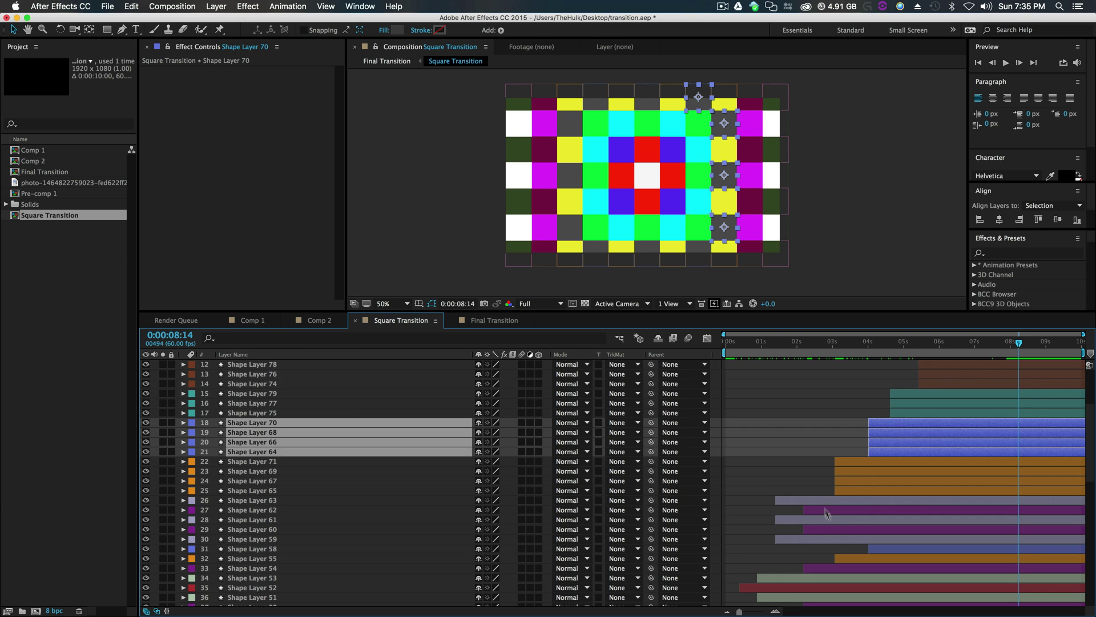
{"action": "left_click", "coordinate": [825, 512]}
{"action": "left_click", "coordinate": [816, 530], "text": "super"}
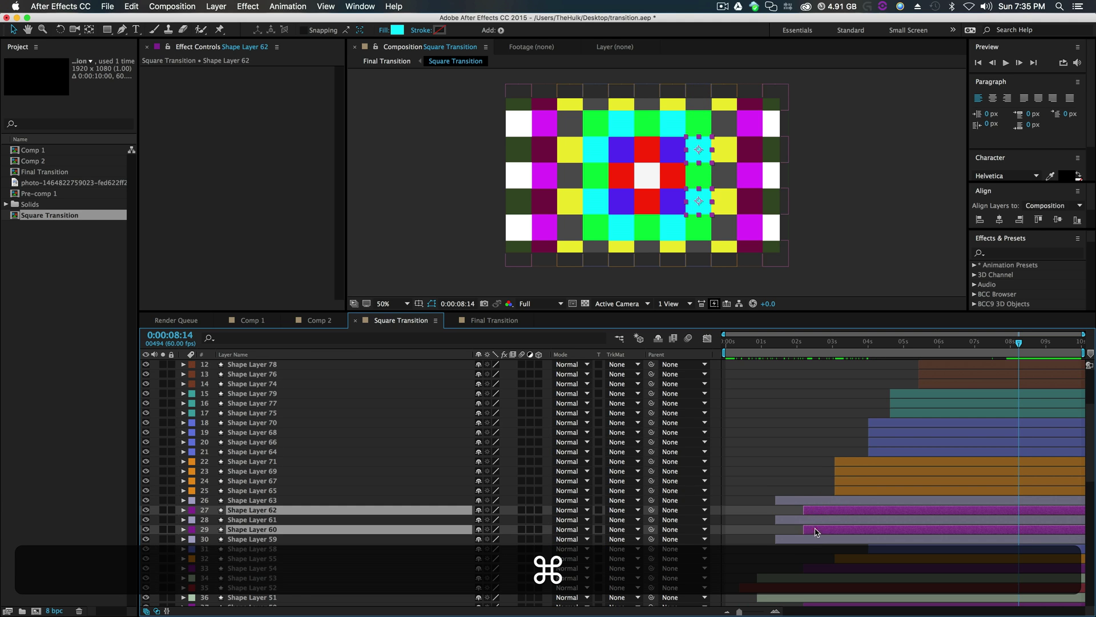
{"action": "left_click", "coordinate": [821, 569], "text": "super"}
{"action": "left_click_drag", "start_coordinate": [258, 513], "coordinate": [259, 497]}
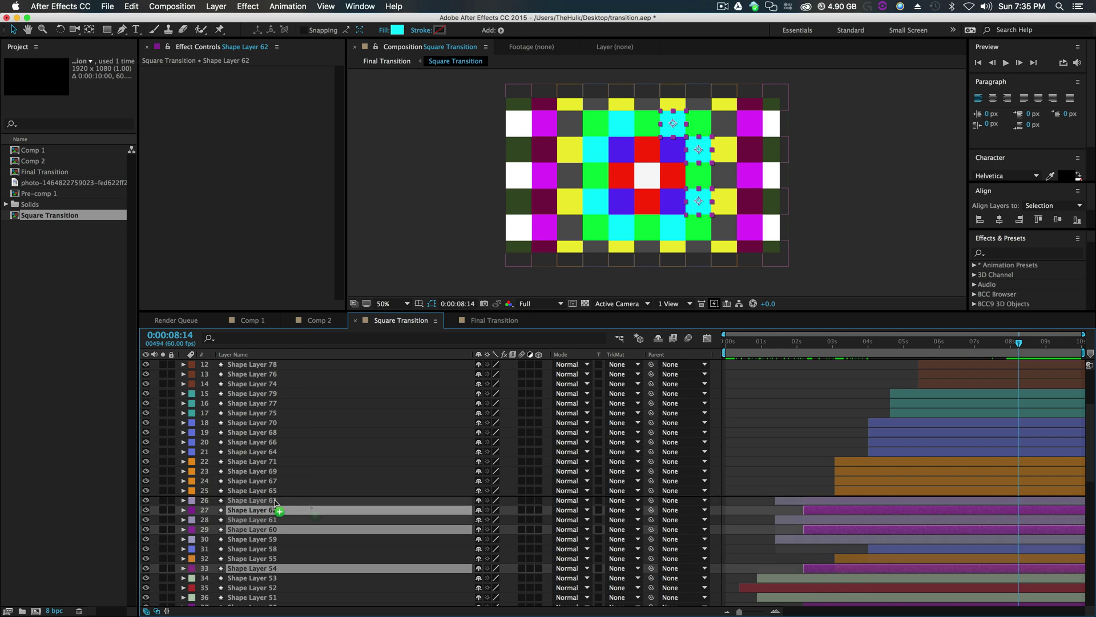
Step: Drag Shape Layer 55 up to row 26 among the orange layers, then select Shape Layer 50
{"action": "left_click", "coordinate": [854, 566]}
{"action": "left_click_drag", "start_coordinate": [289, 563], "coordinate": [280, 500]}
{"action": "scroll", "coordinate": [862, 541], "scroll_direction": "down", "scroll_amount": 3}
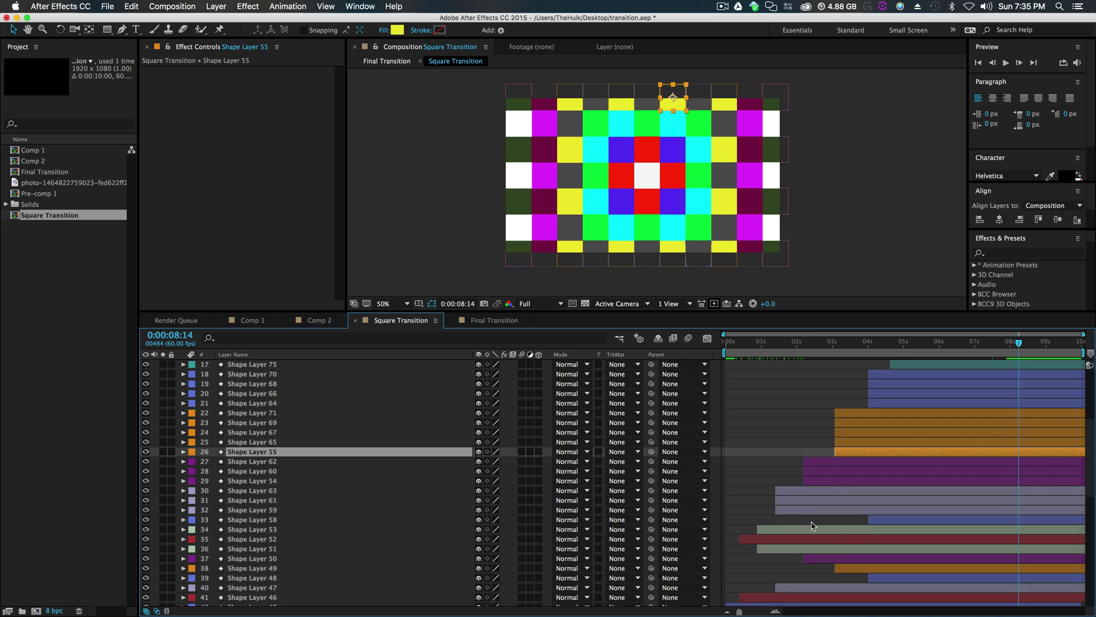
{"action": "scroll", "coordinate": [813, 525], "scroll_direction": "down", "scroll_amount": 3}
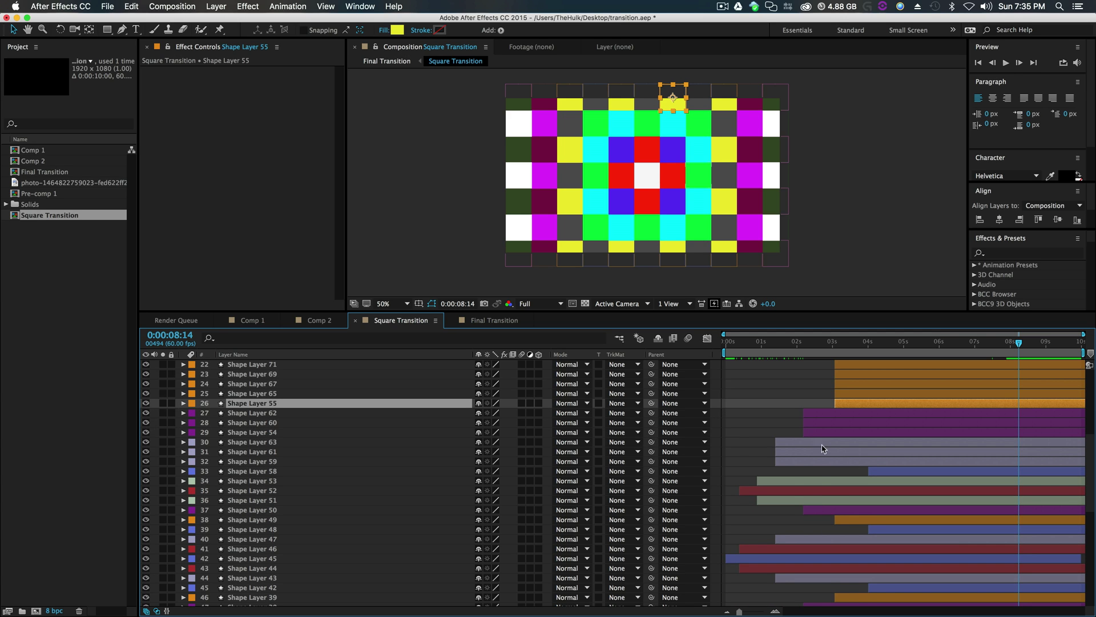
{"action": "left_click", "coordinate": [818, 517]}
{"action": "scroll", "coordinate": [822, 525], "scroll_direction": "down", "scroll_amount": 6}
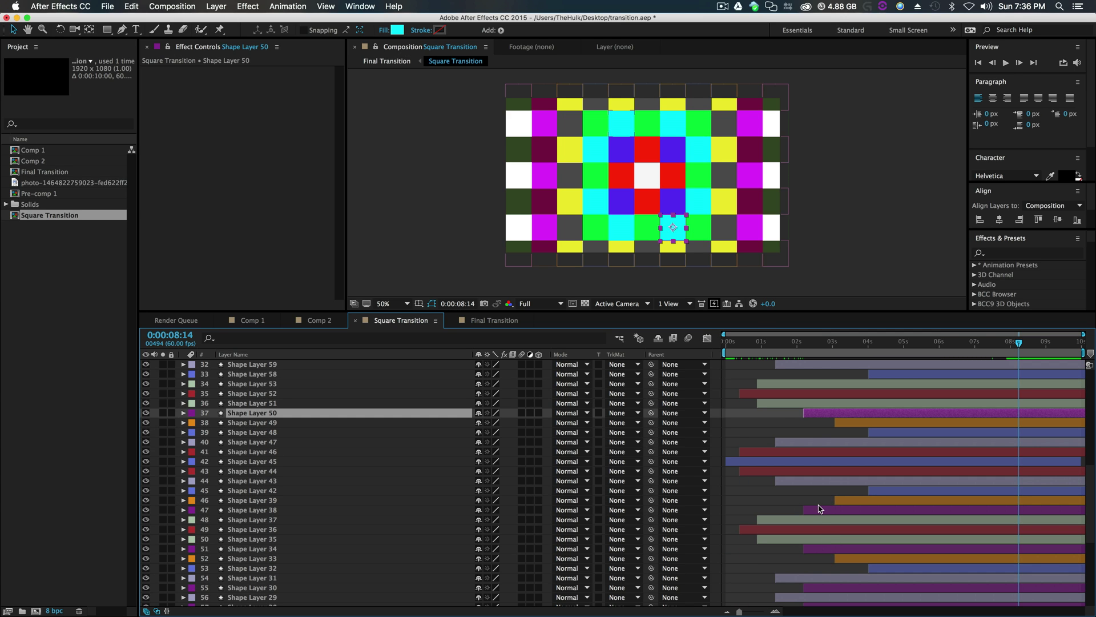
{"action": "scroll", "coordinate": [656, 239], "scroll_direction": "up", "scroll_amount": 5}
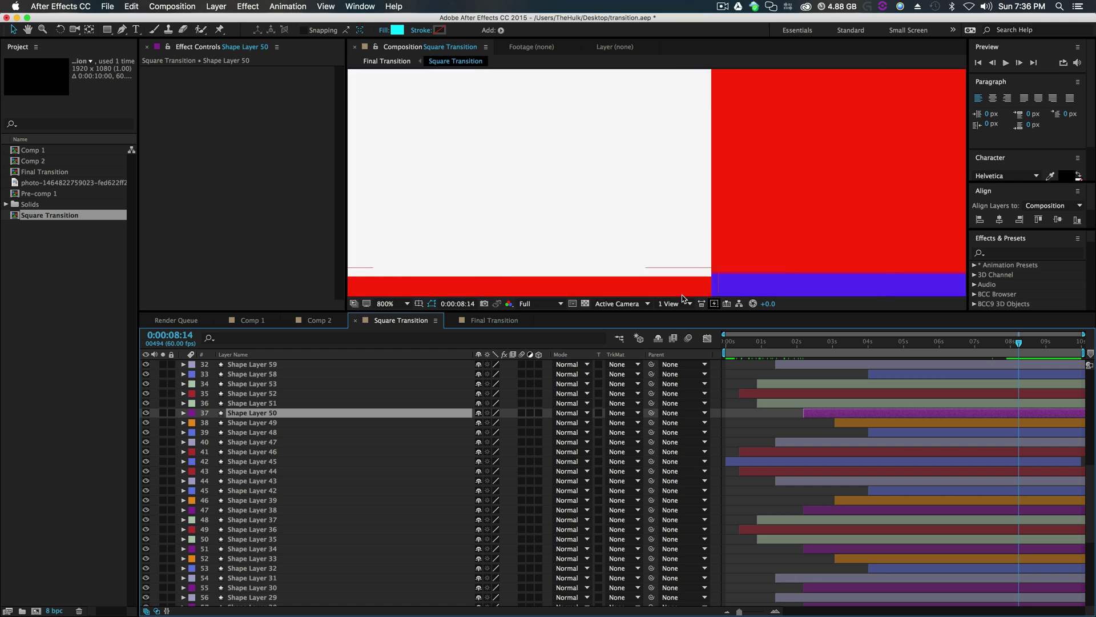
{"action": "scroll", "coordinate": [640, 234], "scroll_direction": "down", "scroll_amount": 7}
Step: Gather the cyan-ring square layers together as one block in the stack
{"action": "scroll", "coordinate": [626, 228], "scroll_direction": "up", "scroll_amount": 2}
{"action": "left_click", "coordinate": [626, 229], "text": "shift"}
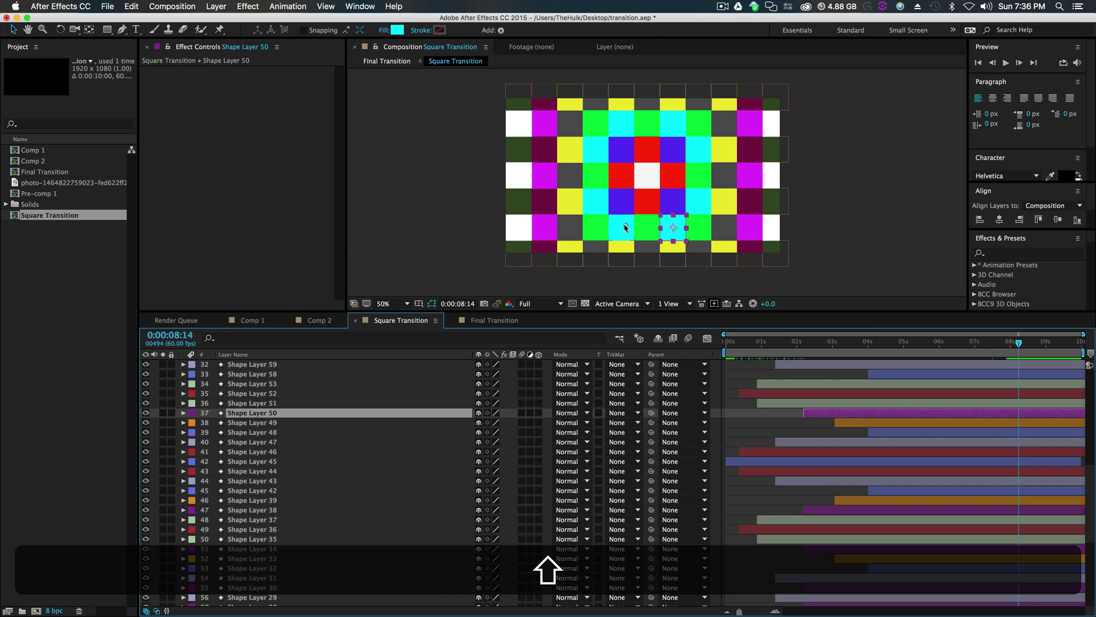
{"action": "left_click", "coordinate": [595, 202], "text": "shift"}
{"action": "left_click", "coordinate": [596, 150], "text": "shift"}
{"action": "left_click", "coordinate": [633, 122], "text": "shift"}
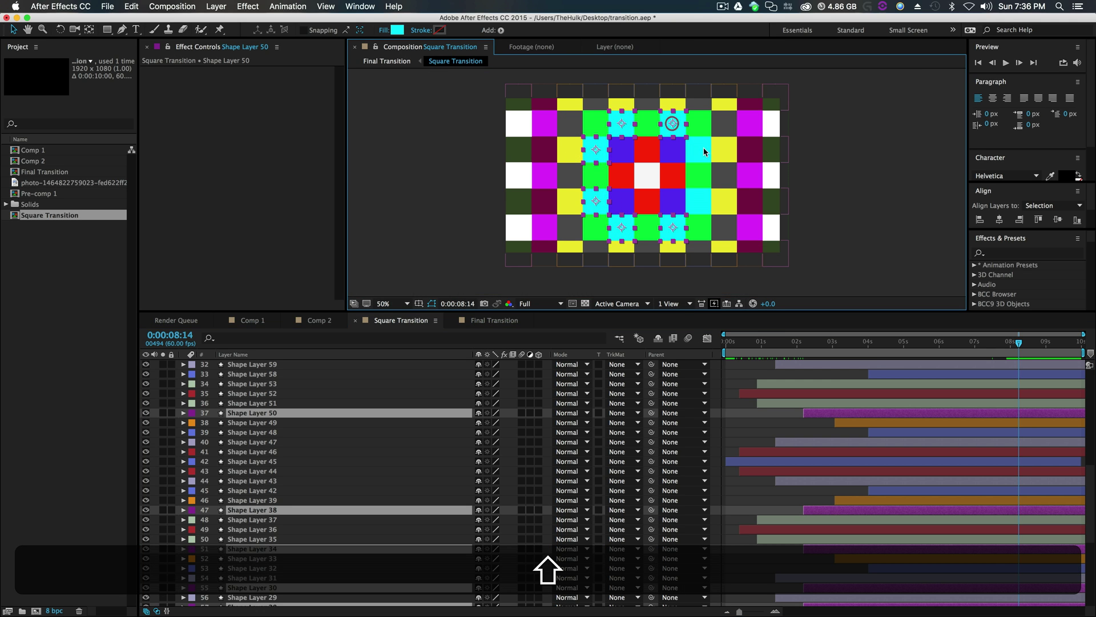
{"action": "scroll", "coordinate": [343, 497], "scroll_direction": "up", "scroll_amount": 4}
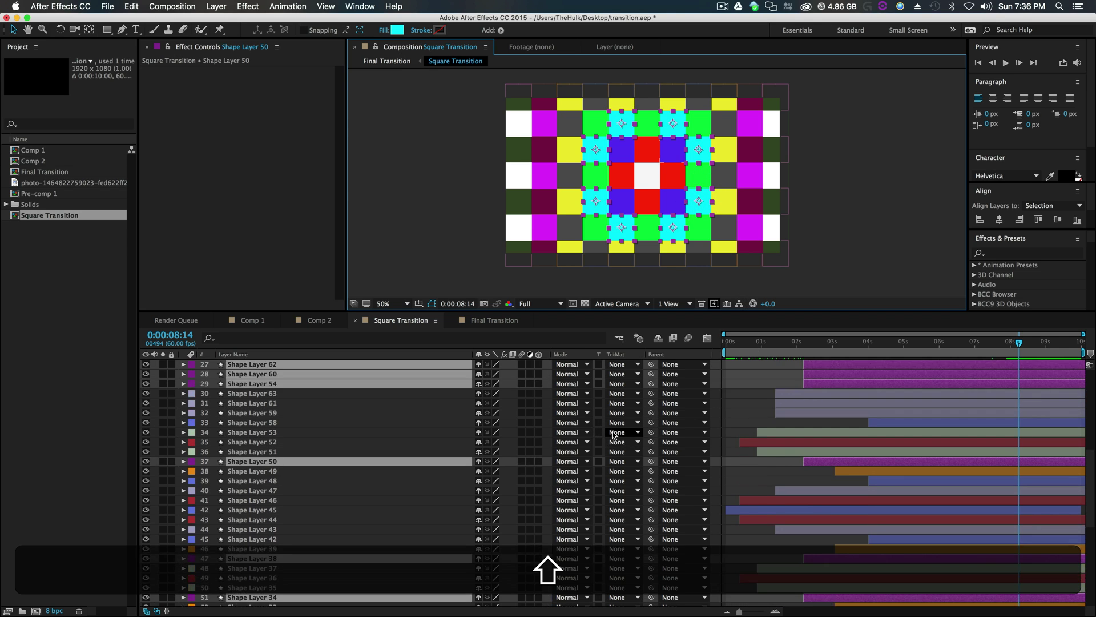
{"action": "left_click_drag", "start_coordinate": [267, 388], "coordinate": [264, 384]}
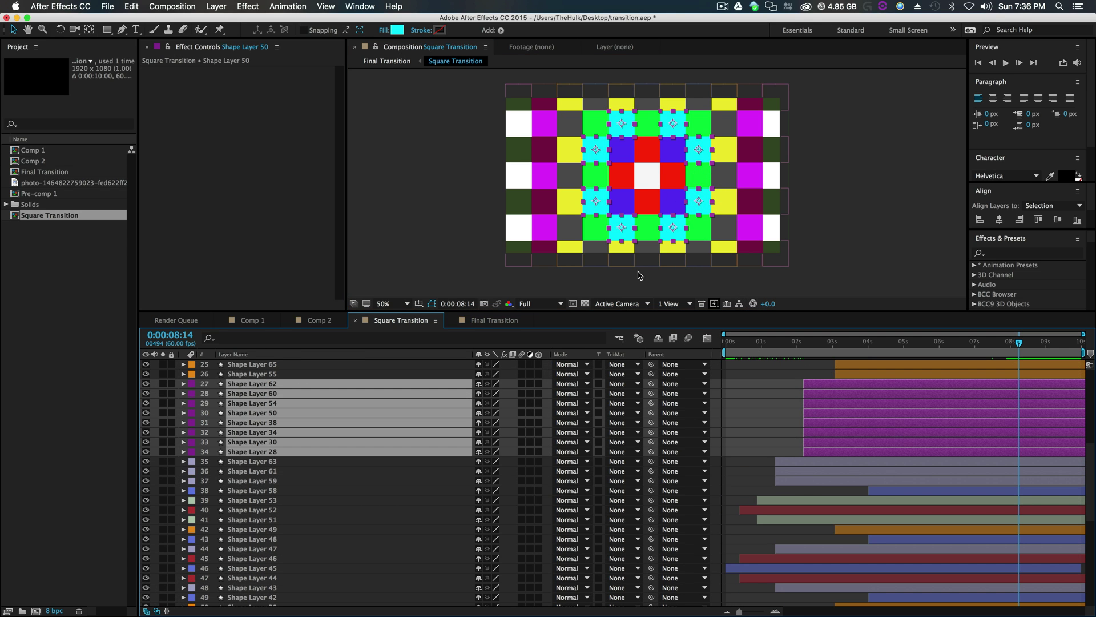
Step: Gather the eight green-ring square layers together in the stack
{"action": "left_click", "coordinate": [597, 228]}
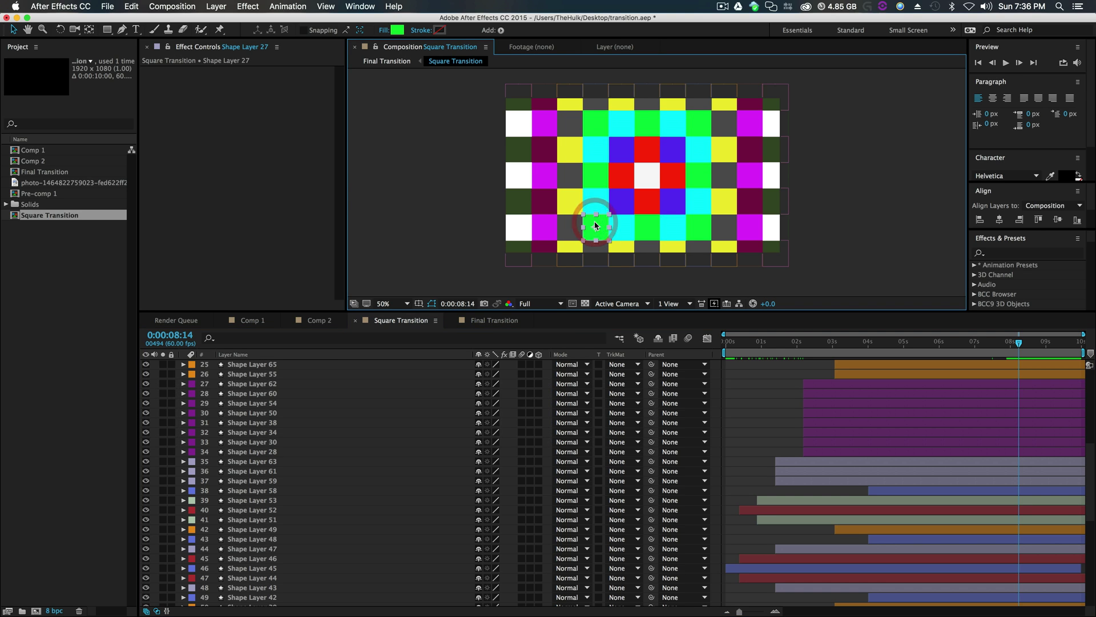
{"action": "left_click", "coordinate": [595, 175], "text": "shift"}
{"action": "left_click", "coordinate": [596, 123], "text": "shift"}
{"action": "left_click", "coordinate": [647, 123], "text": "shift"}
{"action": "left_click", "coordinate": [699, 123], "text": "shift"}
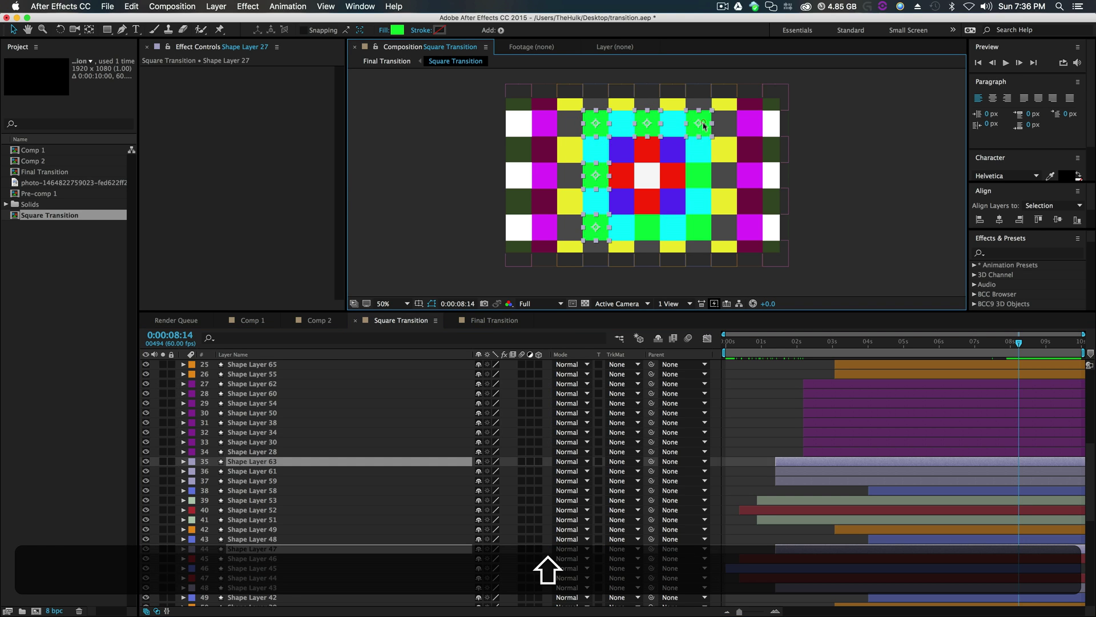
{"action": "left_click", "coordinate": [700, 175], "text": "shift"}
{"action": "left_click", "coordinate": [700, 227], "text": "shift"}
{"action": "left_click", "coordinate": [649, 227], "text": "shift"}
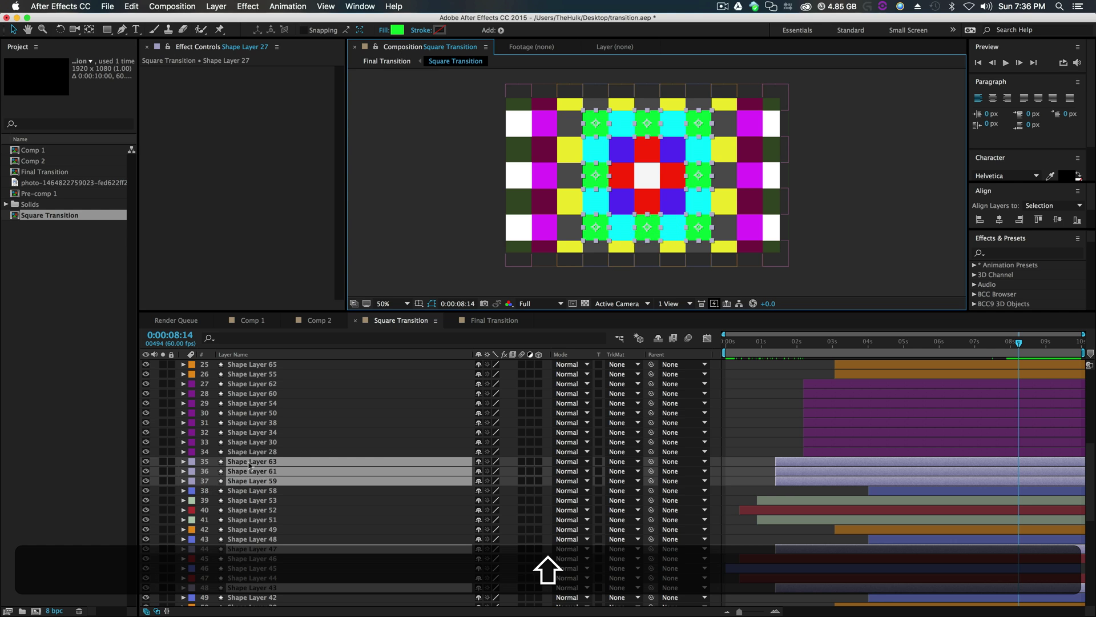
{"action": "left_click_drag", "start_coordinate": [282, 468], "coordinate": [283, 478]}
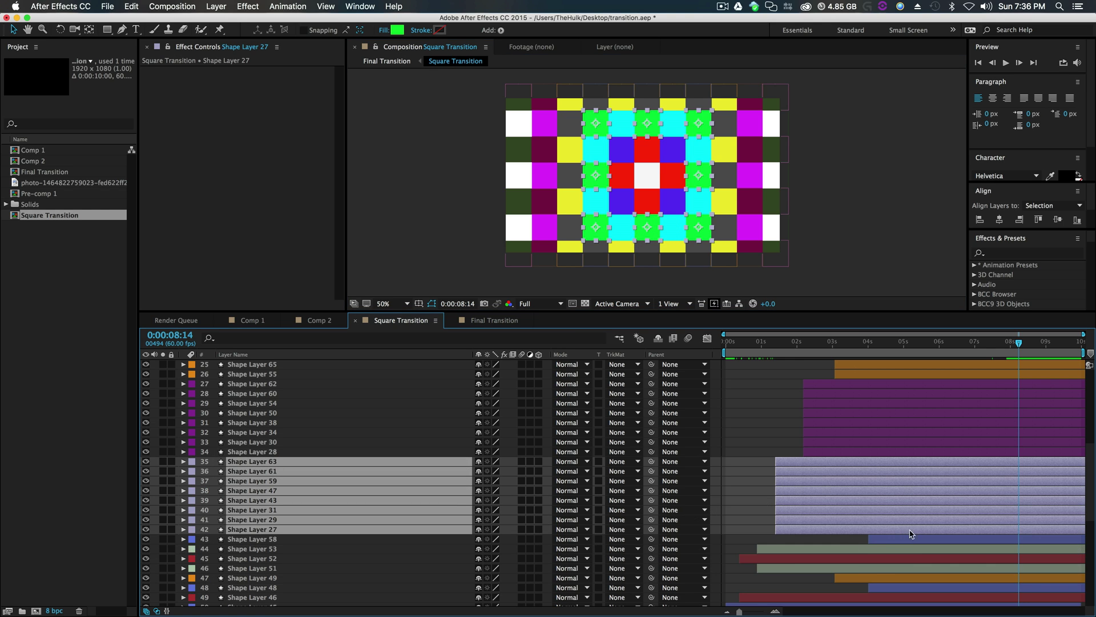
Step: Select five blue-labelled layers lower in the Timeline stack
{"action": "scroll", "coordinate": [911, 534], "scroll_direction": "down", "scroll_amount": 5}
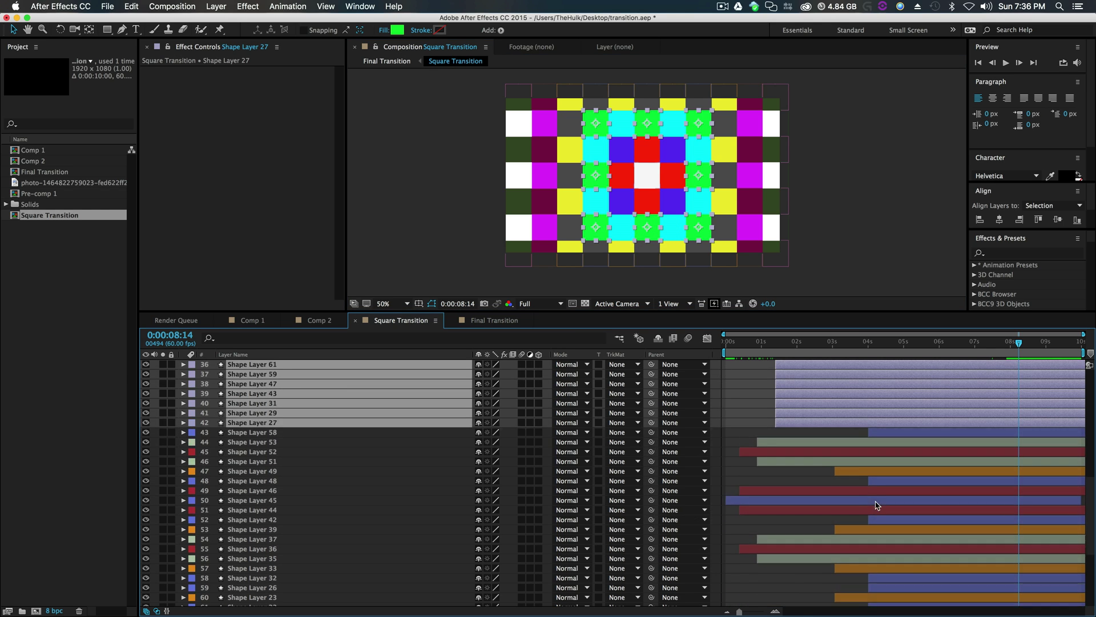
{"action": "scroll", "coordinate": [877, 505], "scroll_direction": "up", "scroll_amount": 15}
{"action": "scroll", "coordinate": [877, 505], "scroll_direction": "down", "scroll_amount": 20}
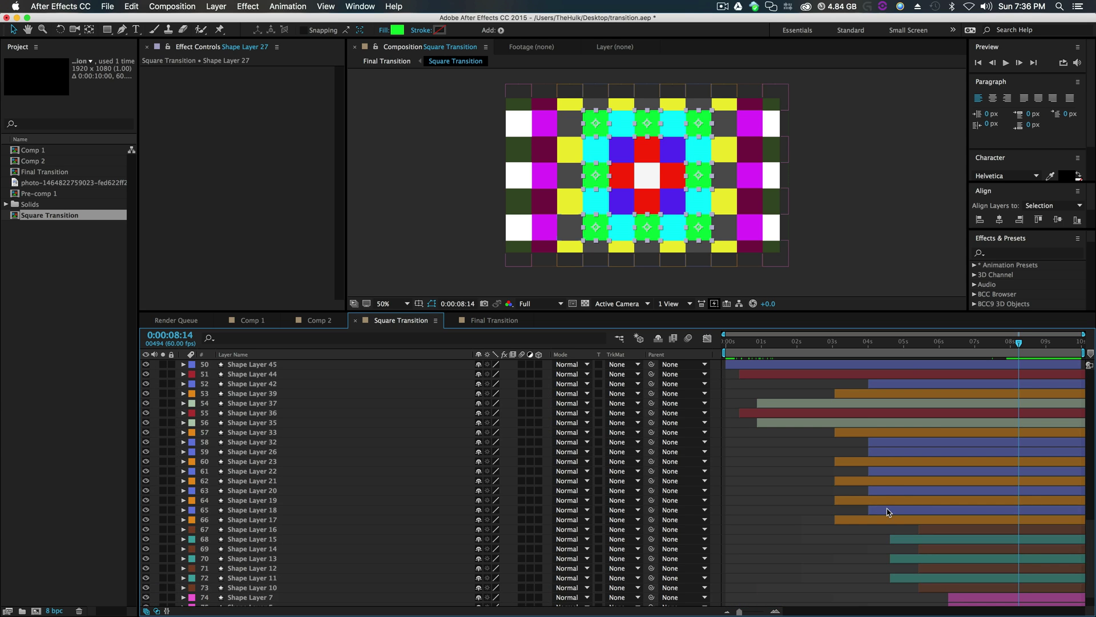
{"action": "left_click", "coordinate": [886, 510]}
{"action": "left_click", "coordinate": [885, 490], "text": "super"}
{"action": "left_click", "coordinate": [883, 471], "text": "super"}
{"action": "left_click", "coordinate": [883, 452], "text": "super"}
{"action": "left_click", "coordinate": [882, 442], "text": "super"}
Step: Add Shape Layers 48, 42 and 58 and drag the blue-labelled block up together
{"action": "scroll", "coordinate": [908, 440], "scroll_direction": "up", "scroll_amount": 1}
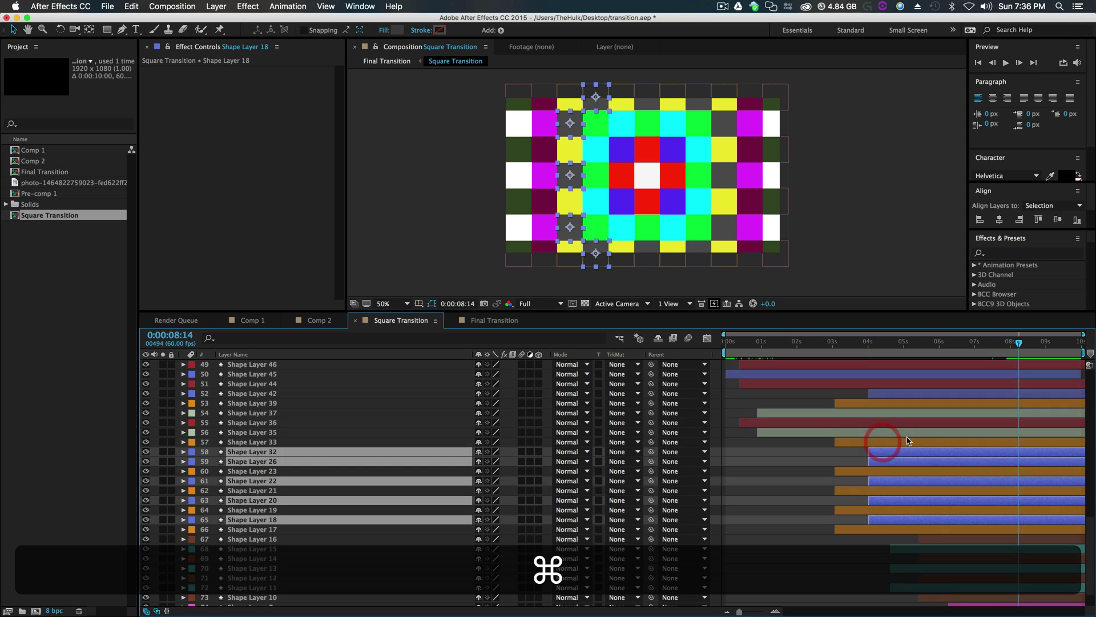
{"action": "scroll", "coordinate": [905, 440], "scroll_direction": "up", "scroll_amount": 3}
{"action": "left_click", "coordinate": [884, 454], "text": "super"}
{"action": "left_click", "coordinate": [885, 412], "text": "super"}
{"action": "scroll", "coordinate": [886, 420], "scroll_direction": "up", "scroll_amount": 6}
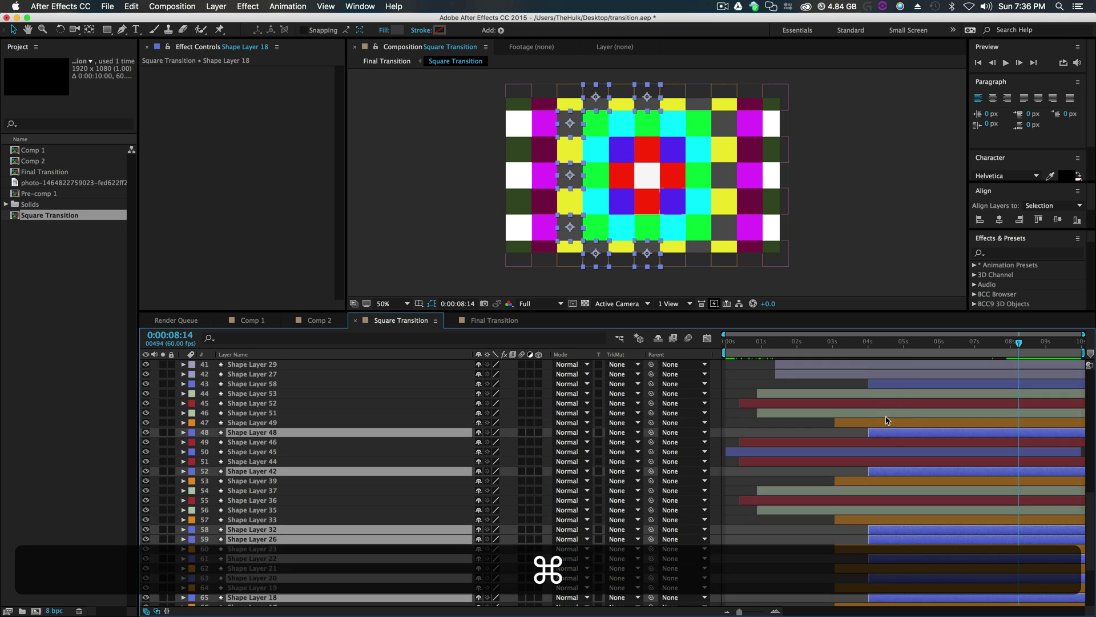
{"action": "left_click", "coordinate": [882, 471], "text": "super"}
{"action": "scroll", "coordinate": [885, 471], "scroll_direction": "up", "scroll_amount": 7}
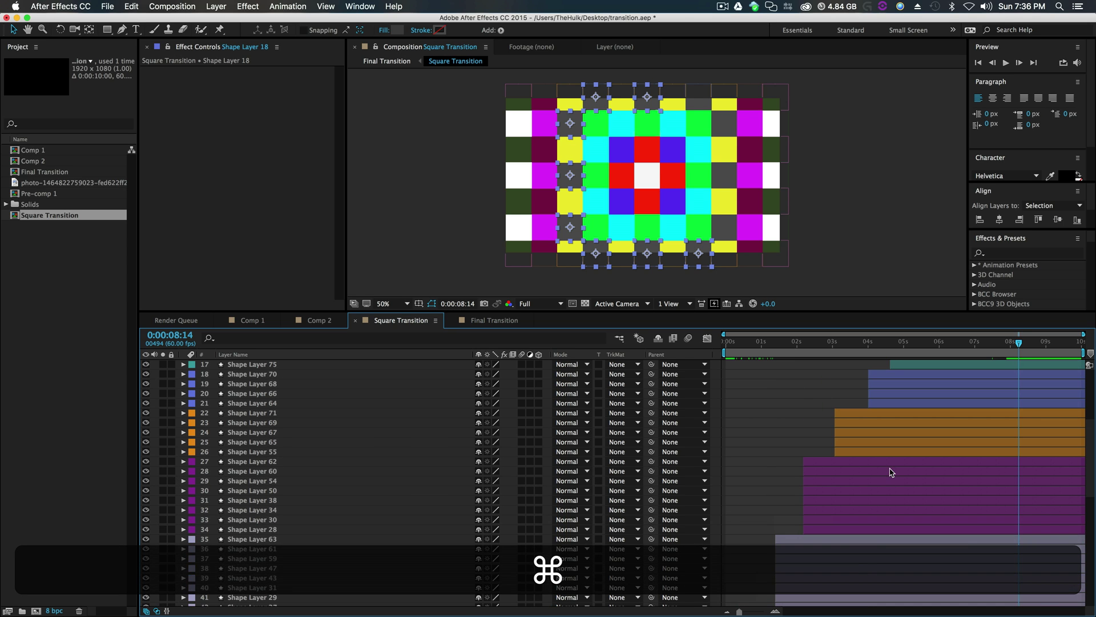
{"action": "left_click_drag", "start_coordinate": [363, 600], "coordinate": [434, 394]}
{"action": "scroll", "coordinate": [805, 529], "scroll_direction": "down", "scroll_amount": 9}
{"action": "scroll", "coordinate": [805, 530], "scroll_direction": "down", "scroll_amount": 5}
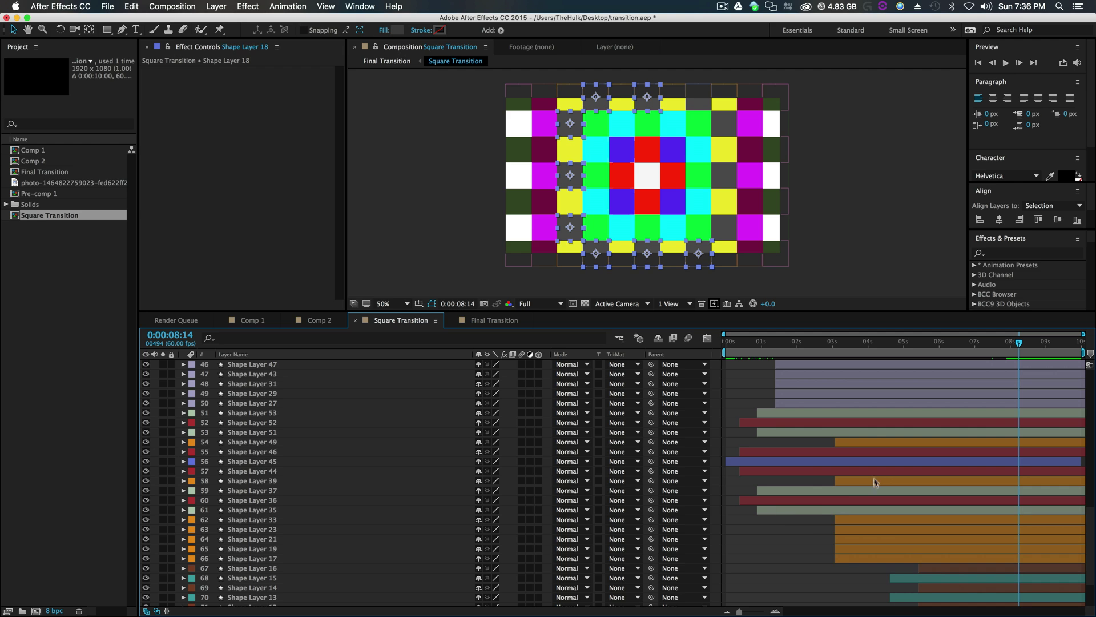
Step: Gather the seven yellow-ring square layers into one block in the stack
{"action": "left_click", "coordinate": [846, 442]}
{"action": "left_click", "coordinate": [846, 480], "text": "super"}
{"action": "left_click", "coordinate": [846, 520], "text": "super"}
{"action": "left_click", "coordinate": [845, 530], "text": "super"}
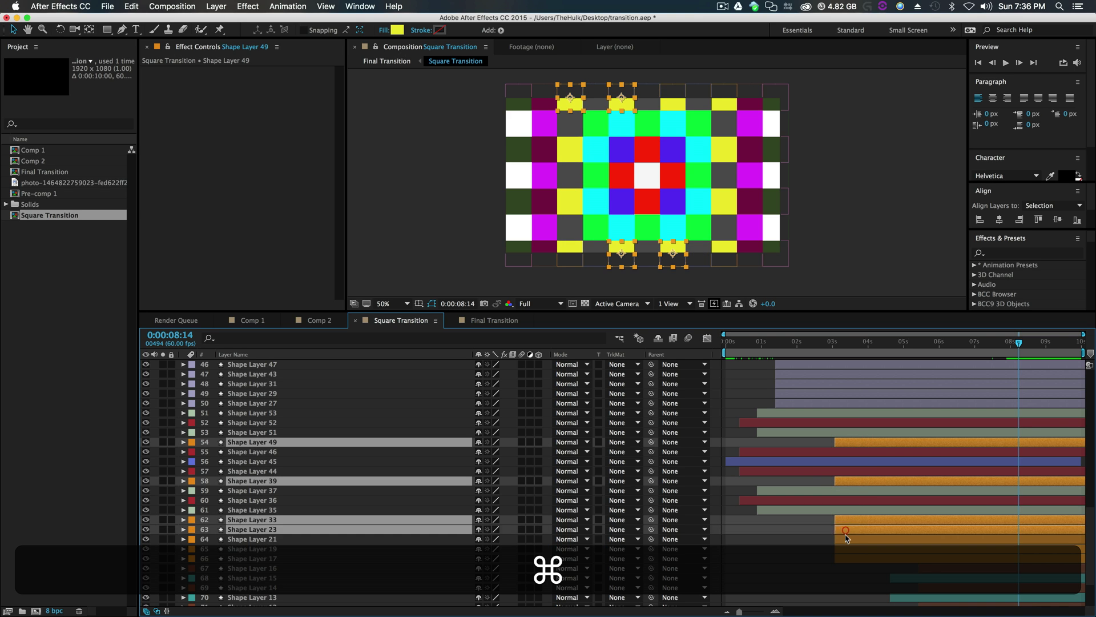
{"action": "left_click", "coordinate": [846, 539], "text": "super"}
{"action": "left_click", "coordinate": [846, 549], "text": "super"}
{"action": "left_click", "coordinate": [846, 558], "text": "super"}
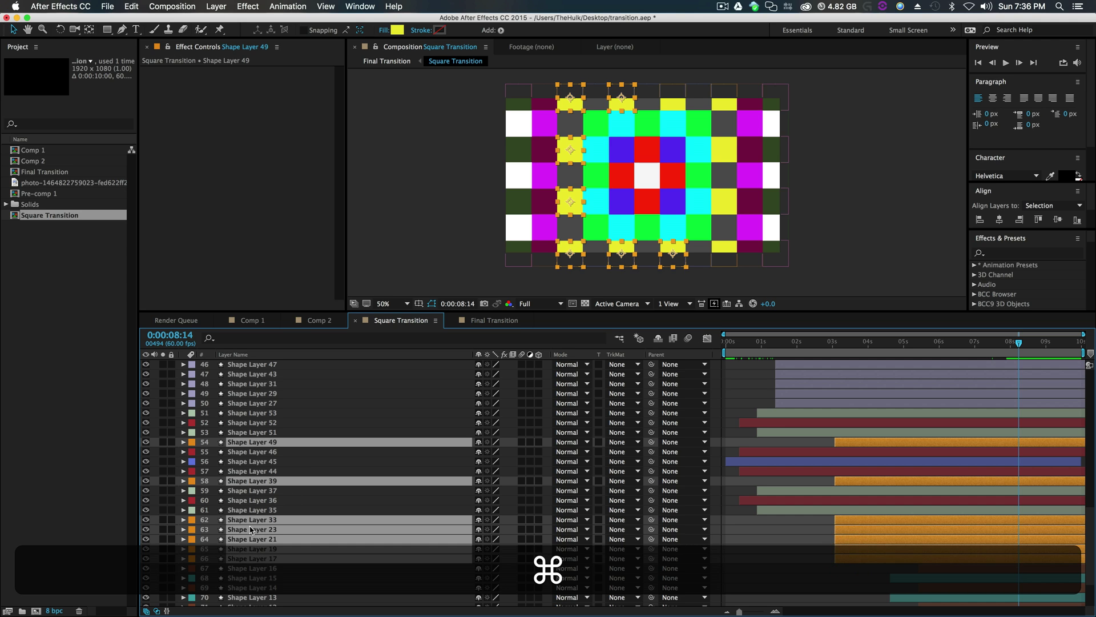
{"action": "left_click_drag", "start_coordinate": [252, 530], "coordinate": [411, 436]}
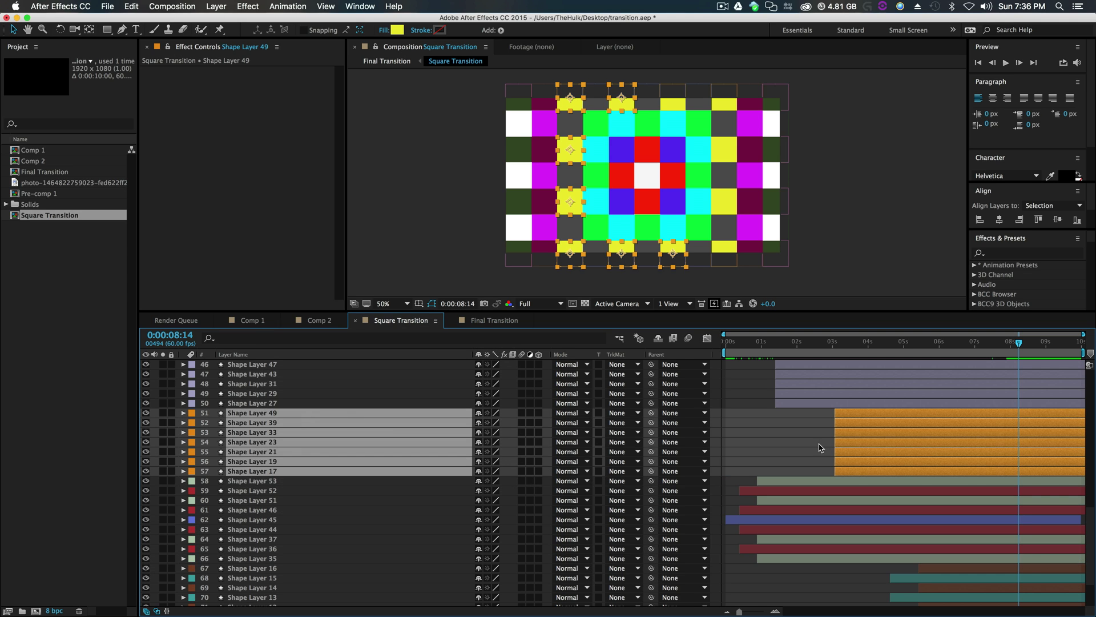
{"action": "scroll", "coordinate": [788, 453], "scroll_direction": "up", "scroll_amount": 5}
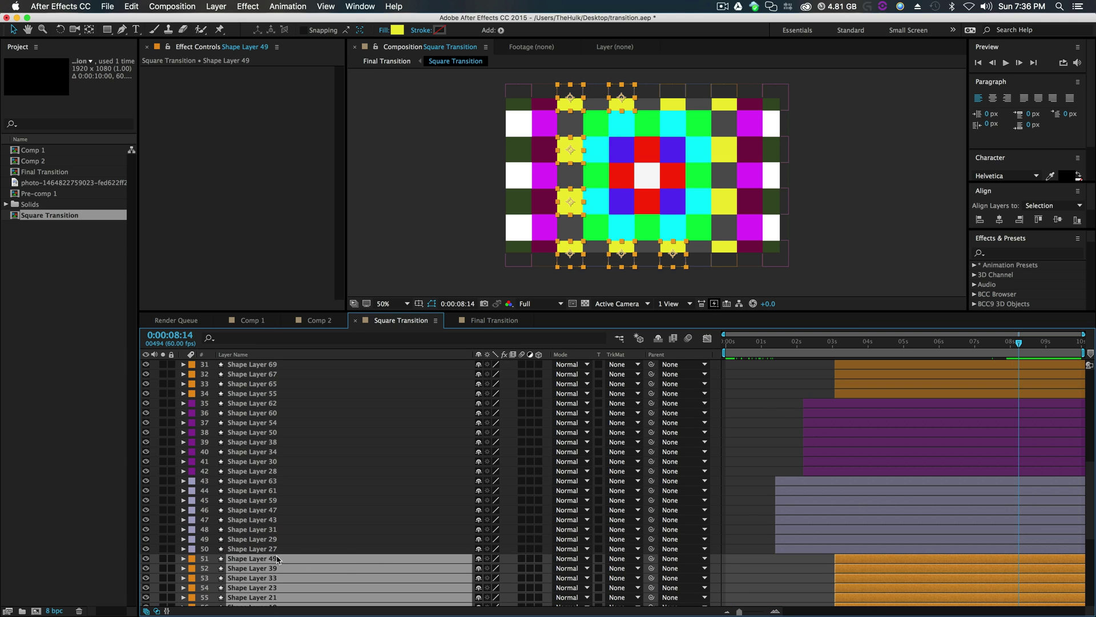
{"action": "left_click_drag", "start_coordinate": [277, 558], "coordinate": [338, 406]}
Step: Gather the four blue centre-square layers together in the stack
{"action": "scroll", "coordinate": [831, 579], "scroll_direction": "down", "scroll_amount": 7}
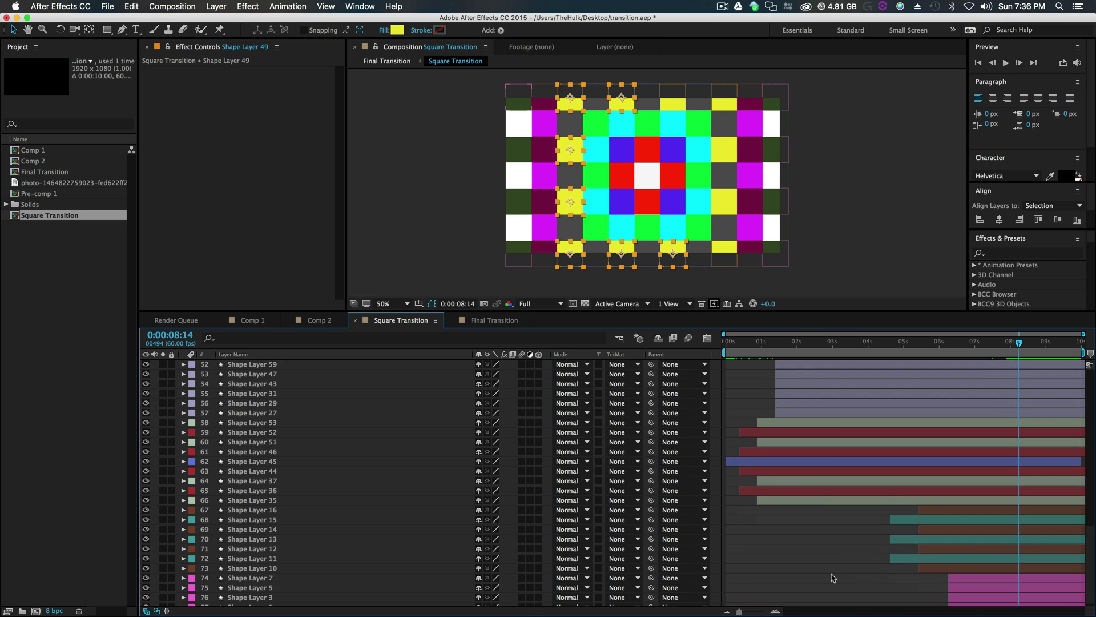
{"action": "scroll", "coordinate": [832, 578], "scroll_direction": "down", "scroll_amount": 1}
{"action": "left_click", "coordinate": [768, 416], "text": "super"}
{"action": "left_click", "coordinate": [767, 436], "text": "super"}
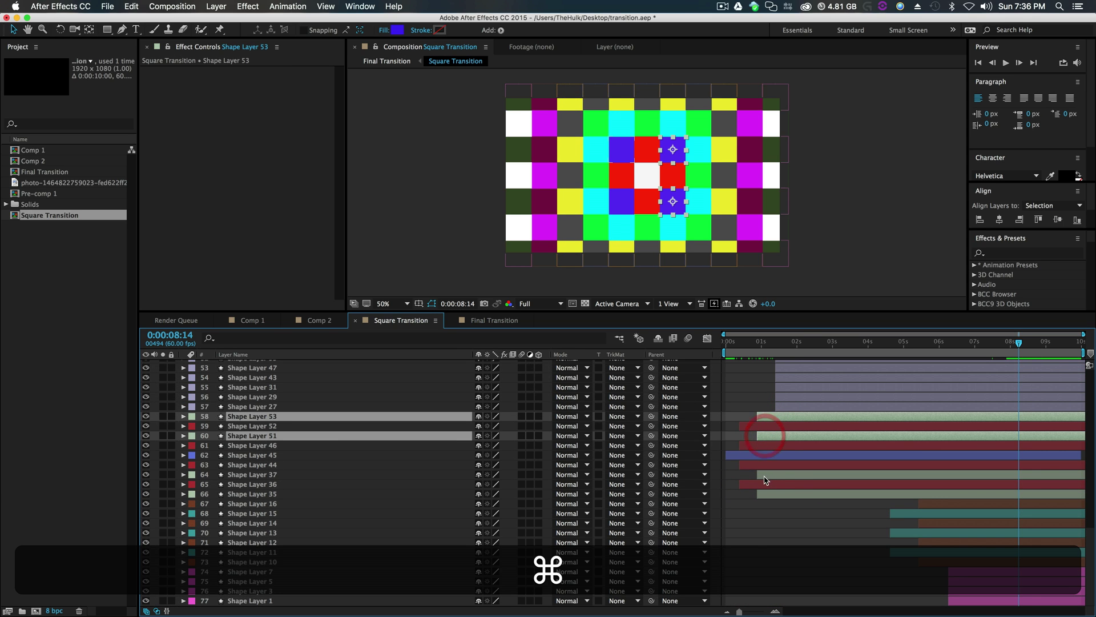
{"action": "left_click", "coordinate": [766, 475], "text": "super"}
{"action": "left_click", "coordinate": [768, 494], "text": "super"}
{"action": "left_click_drag", "start_coordinate": [257, 410], "coordinate": [262, 413]}
Step: Gather the four red-ring square layers together in the stack
{"action": "left_click", "coordinate": [766, 455]}
{"action": "left_click", "coordinate": [762, 465], "text": "super"}
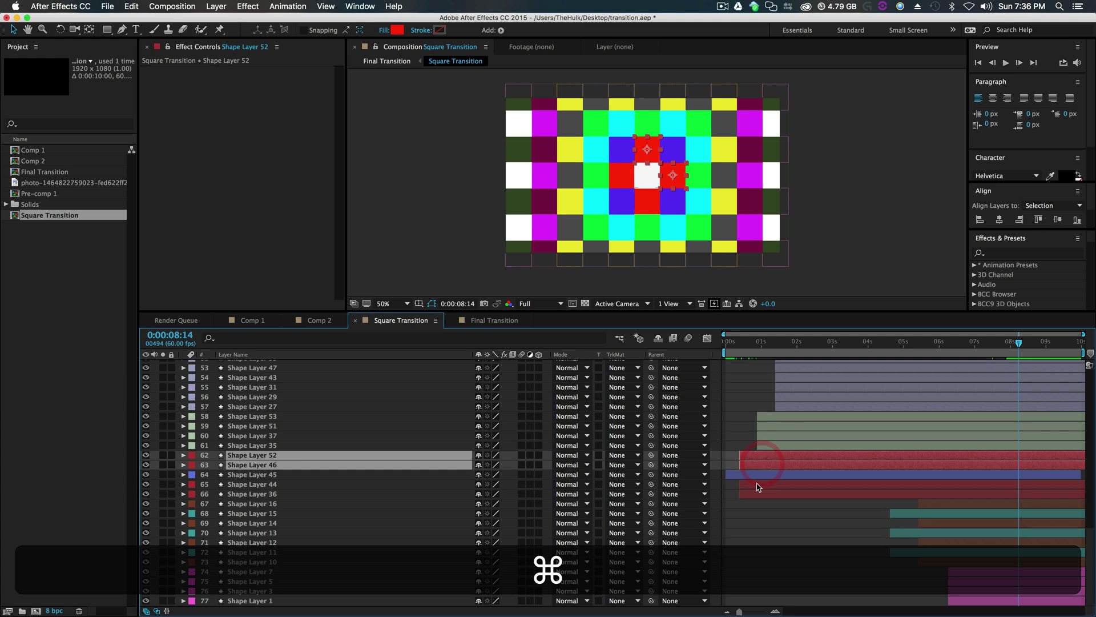
{"action": "left_click", "coordinate": [759, 484], "text": "super"}
{"action": "left_click", "coordinate": [757, 494], "text": "super"}
{"action": "left_click_drag", "start_coordinate": [302, 456], "coordinate": [303, 460]}
Step: Enlarge the Timeline and move Shape Layers 15, 13 and 11 to positions 31–33
{"action": "left_click", "coordinate": [930, 514]}
{"action": "left_click", "coordinate": [924, 533], "text": "super"}
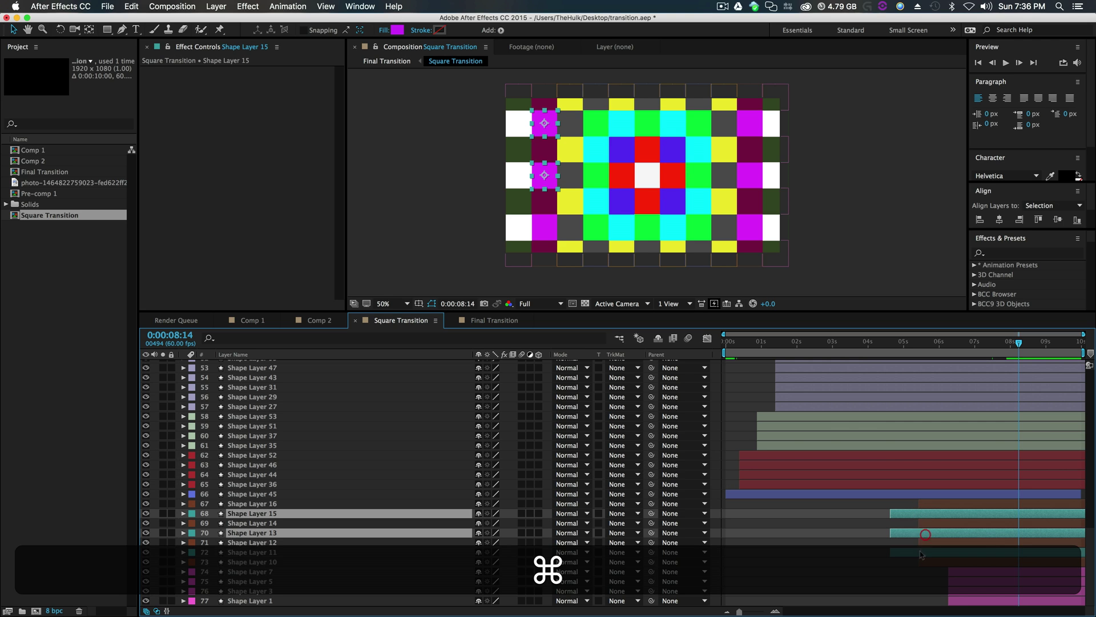
{"action": "left_click", "coordinate": [919, 551], "text": "super"}
{"action": "left_click_drag", "start_coordinate": [676, 310], "coordinate": [691, 91]}
{"action": "left_click_drag", "start_coordinate": [264, 516], "coordinate": [378, 150]}
{"action": "scroll", "coordinate": [581, 265], "scroll_direction": "up", "scroll_amount": 5}
Step: Move the pink layers, starting with Shape Layer 7, up beside the blue group
{"action": "scroll", "coordinate": [581, 266], "scroll_direction": "up", "scroll_amount": 6}
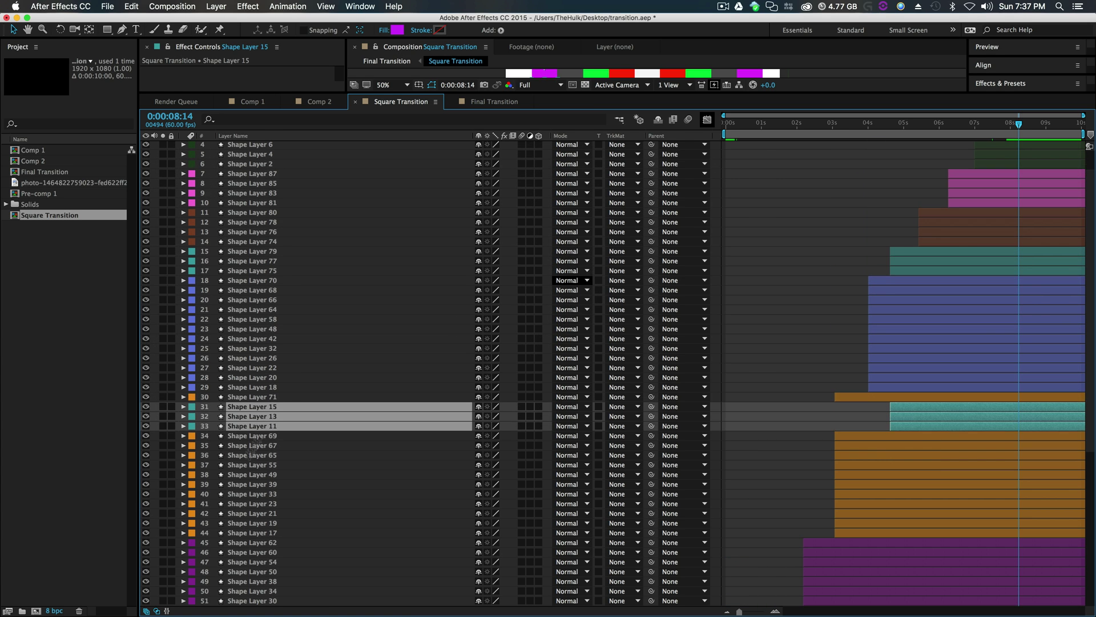
{"action": "left_click_drag", "start_coordinate": [263, 330], "coordinate": [272, 316]}
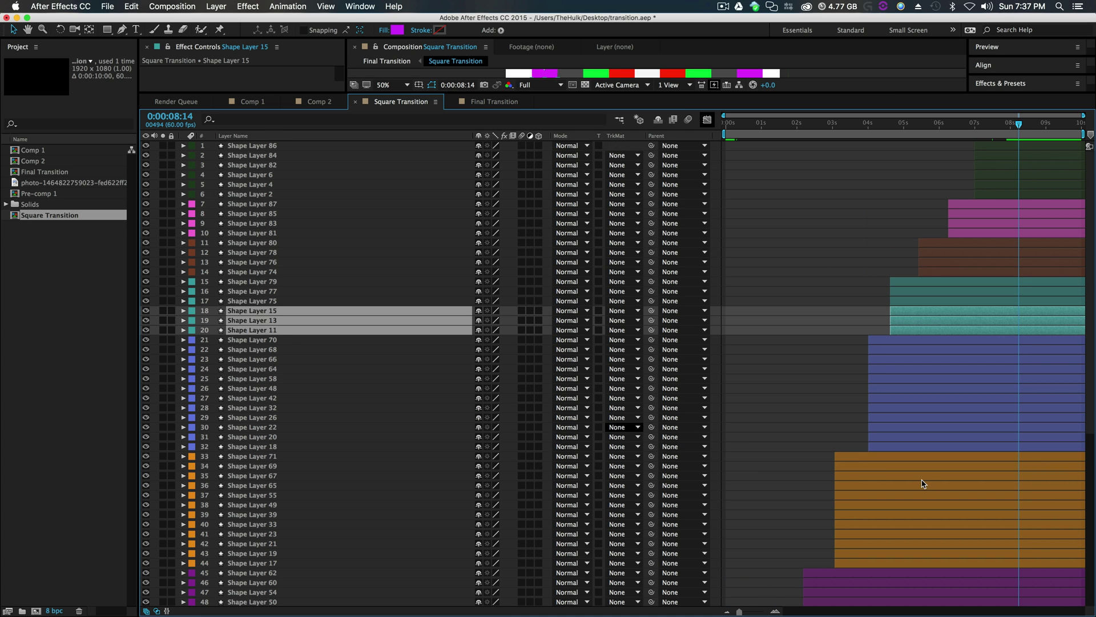
{"action": "scroll", "coordinate": [924, 483], "scroll_direction": "down", "scroll_amount": 10}
{"action": "left_click", "coordinate": [978, 574]}
{"action": "left_click", "coordinate": [974, 600], "text": "shift"}
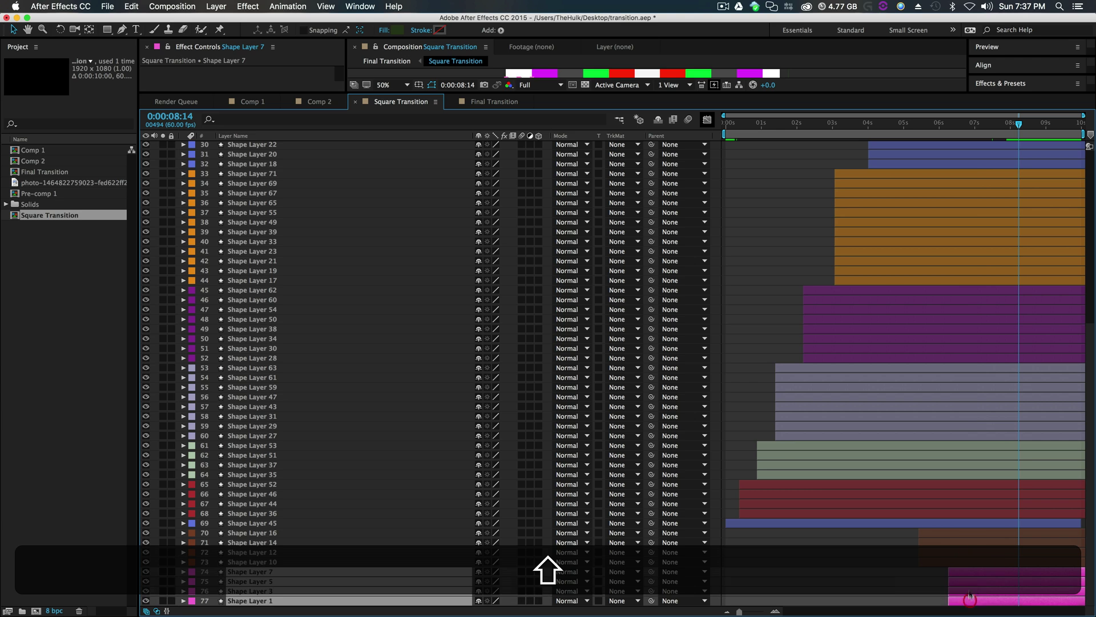
{"action": "left_click_drag", "start_coordinate": [973, 599], "coordinate": [959, 512]}
{"action": "scroll", "coordinate": [959, 511], "scroll_direction": "up", "scroll_amount": 10}
{"action": "scroll", "coordinate": [954, 506], "scroll_direction": "down", "scroll_amount": 9}
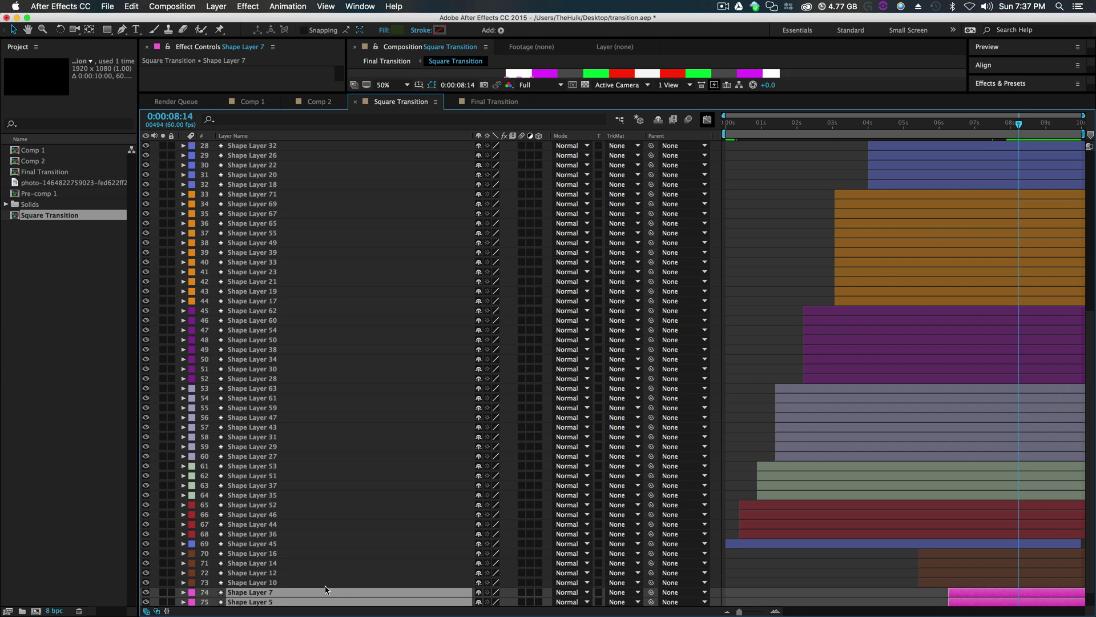
{"action": "left_click_drag", "start_coordinate": [326, 589], "coordinate": [649, 170]}
{"action": "scroll", "coordinate": [333, 380], "scroll_direction": "up", "scroll_amount": 9}
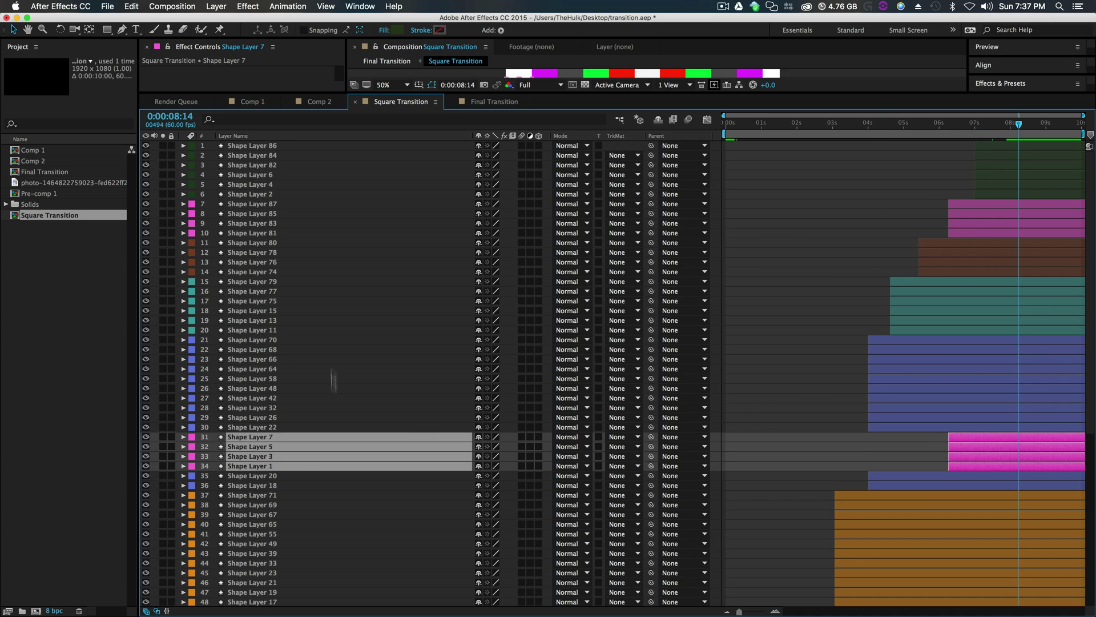
{"action": "left_click_drag", "start_coordinate": [268, 451], "coordinate": [320, 245]}
Step: Move brown Shape Layers 16, 14, 12 and 10 up to rows 15–18
{"action": "scroll", "coordinate": [754, 522], "scroll_direction": "down", "scroll_amount": 9}
{"action": "scroll", "coordinate": [753, 522], "scroll_direction": "down", "scroll_amount": 1}
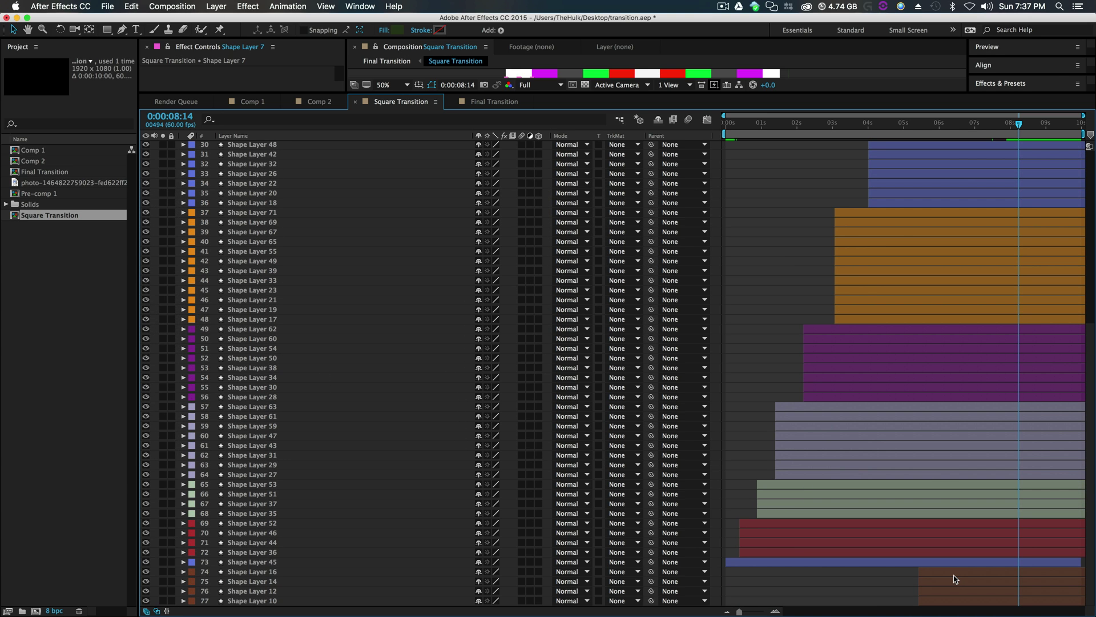
{"action": "left_click", "coordinate": [955, 575]}
{"action": "left_click", "coordinate": [943, 599], "text": "shift"}
{"action": "left_click_drag", "start_coordinate": [253, 577], "coordinate": [342, 191]}
{"action": "scroll", "coordinate": [311, 328], "scroll_direction": "up", "scroll_amount": 4}
{"action": "scroll", "coordinate": [312, 329], "scroll_direction": "up", "scroll_amount": 6}
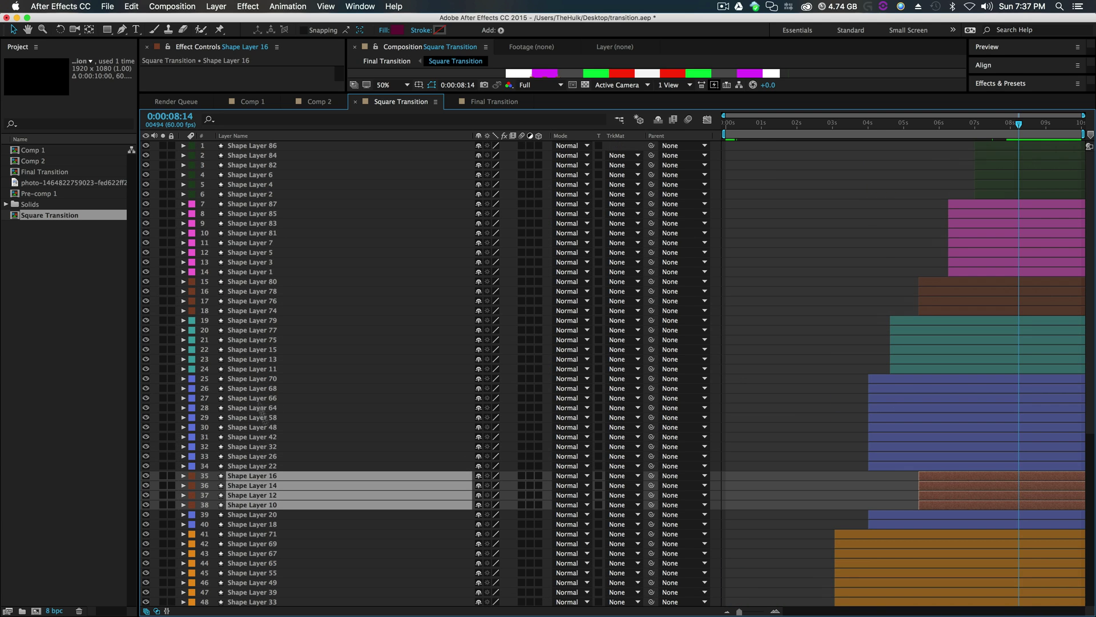
{"action": "left_click_drag", "start_coordinate": [267, 479], "coordinate": [311, 179]}
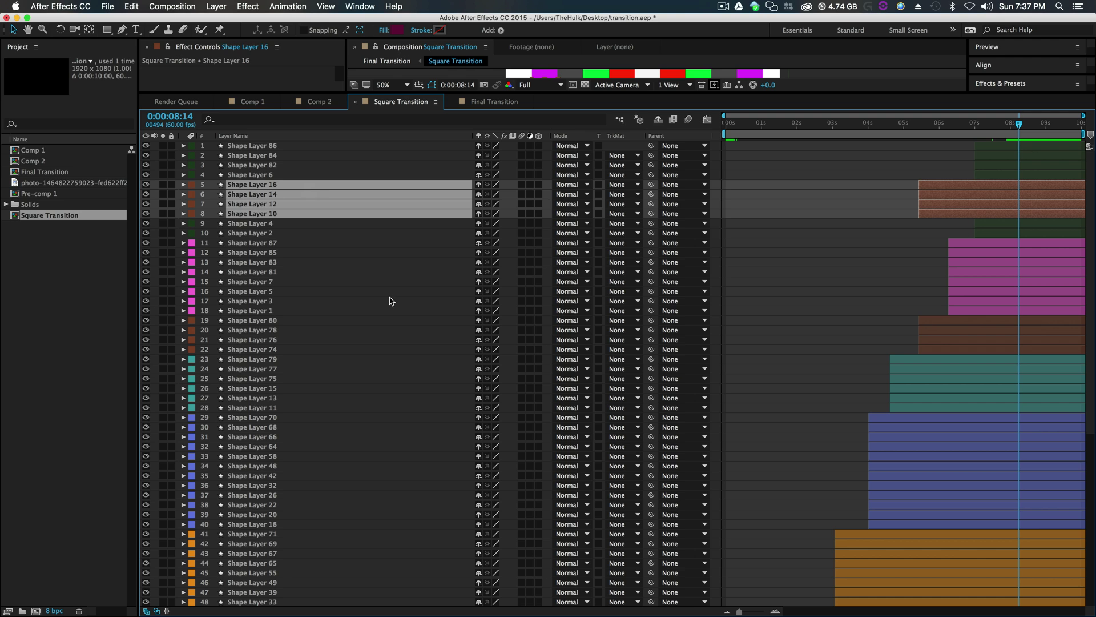
Step: Enlarge the composition viewer and rewind Square Transition to its first frame
{"action": "left_click_drag", "start_coordinate": [275, 277], "coordinate": [284, 320]}
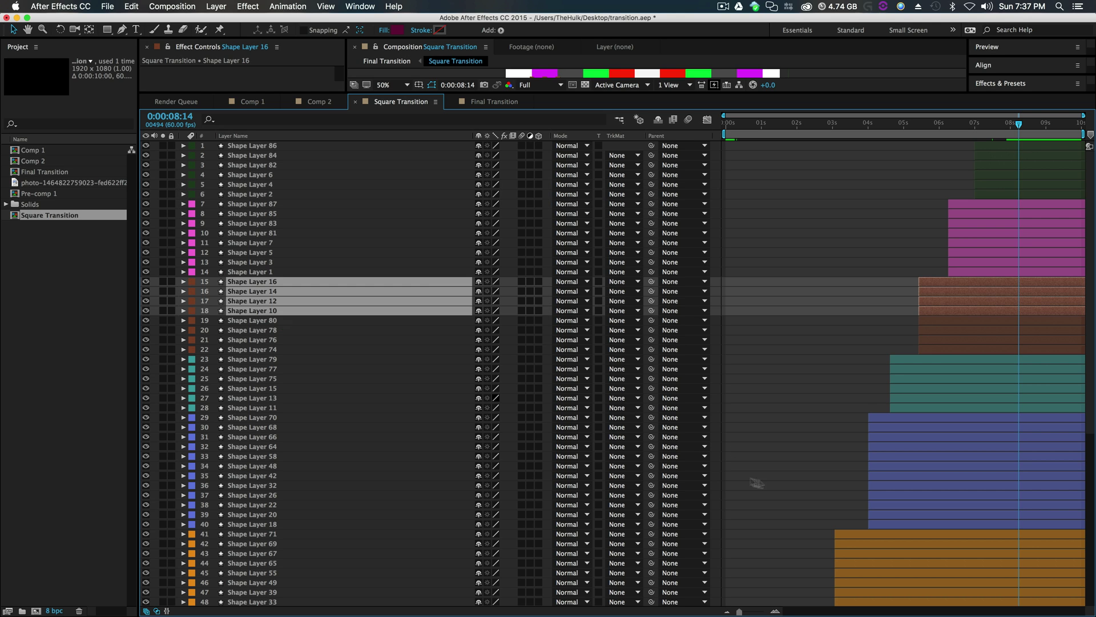
{"action": "scroll", "coordinate": [808, 497], "scroll_direction": "down", "scroll_amount": 10}
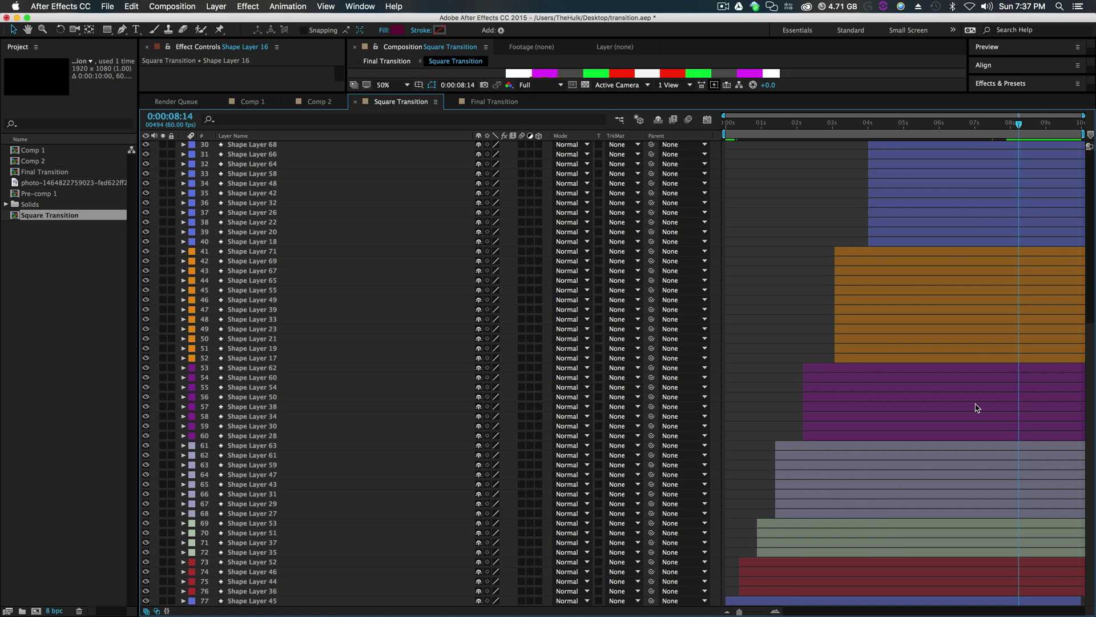
{"action": "left_click_drag", "start_coordinate": [612, 90], "coordinate": [622, 327]}
{"action": "left_click_drag", "start_coordinate": [1021, 357], "coordinate": [723, 411]}
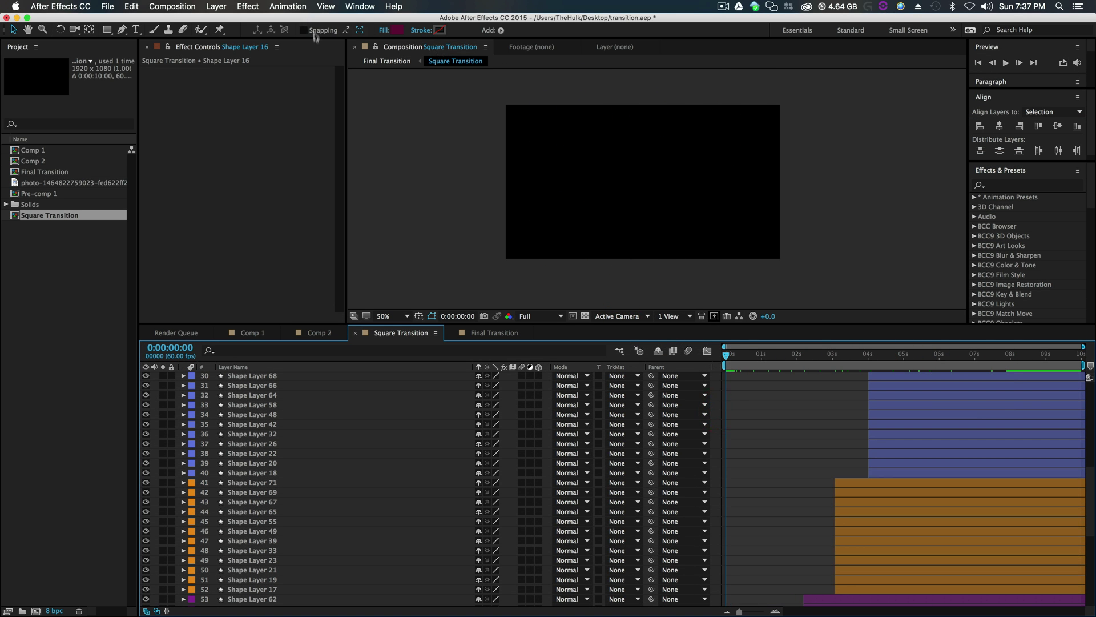
Step: Switch to Final Transition and preview it with the work area extended to about six seconds
{"action": "left_click", "coordinate": [369, 60]}
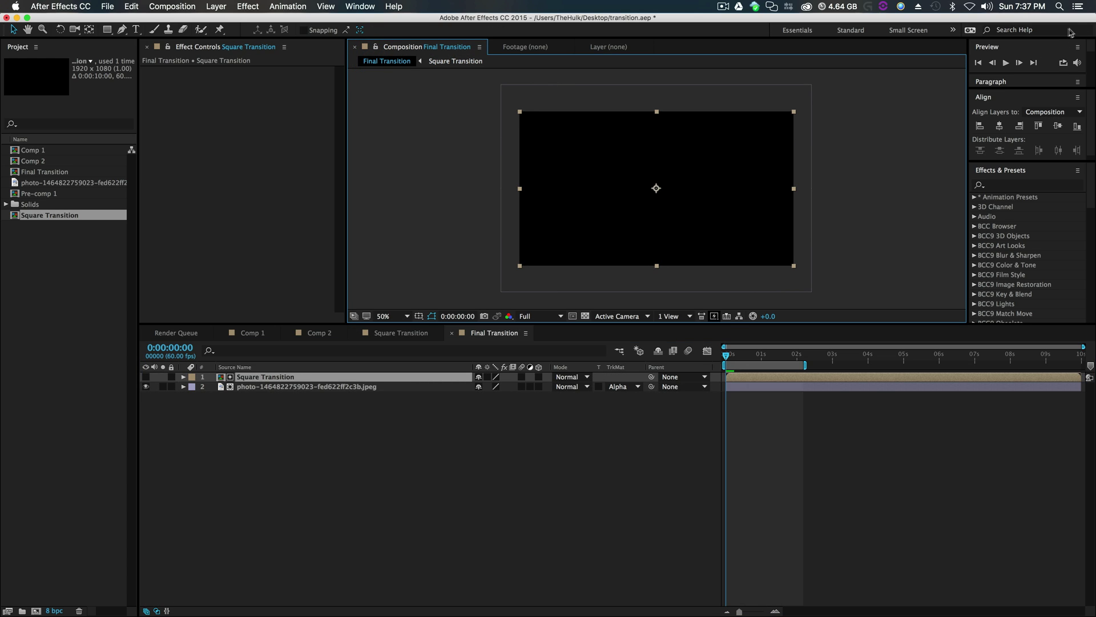
{"action": "left_click", "coordinate": [1006, 63]}
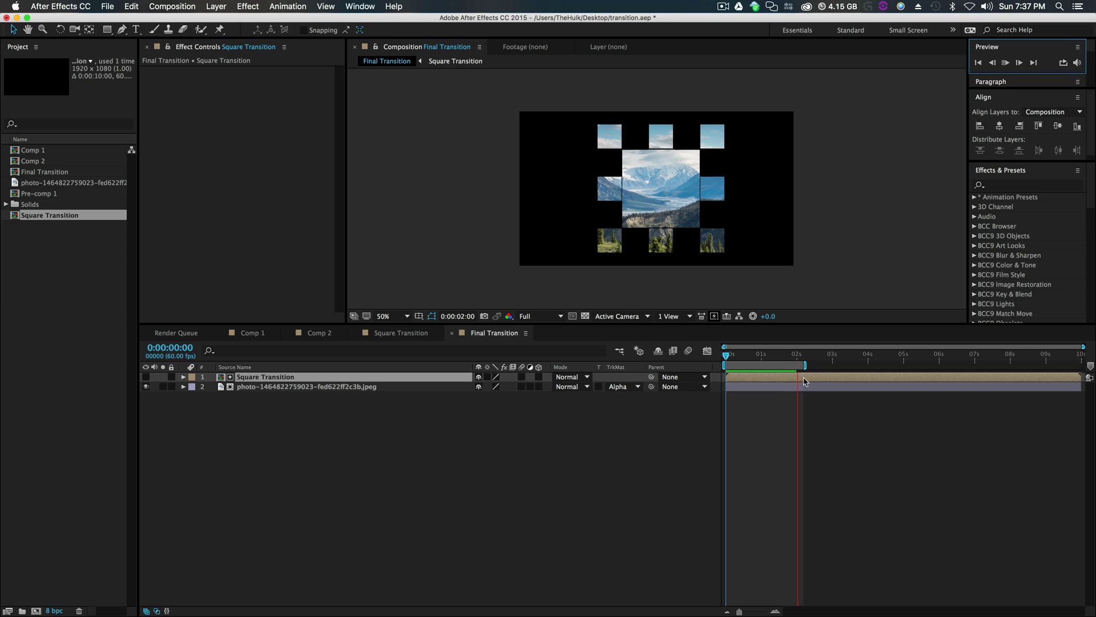
{"action": "left_click_drag", "start_coordinate": [798, 364], "coordinate": [945, 364]}
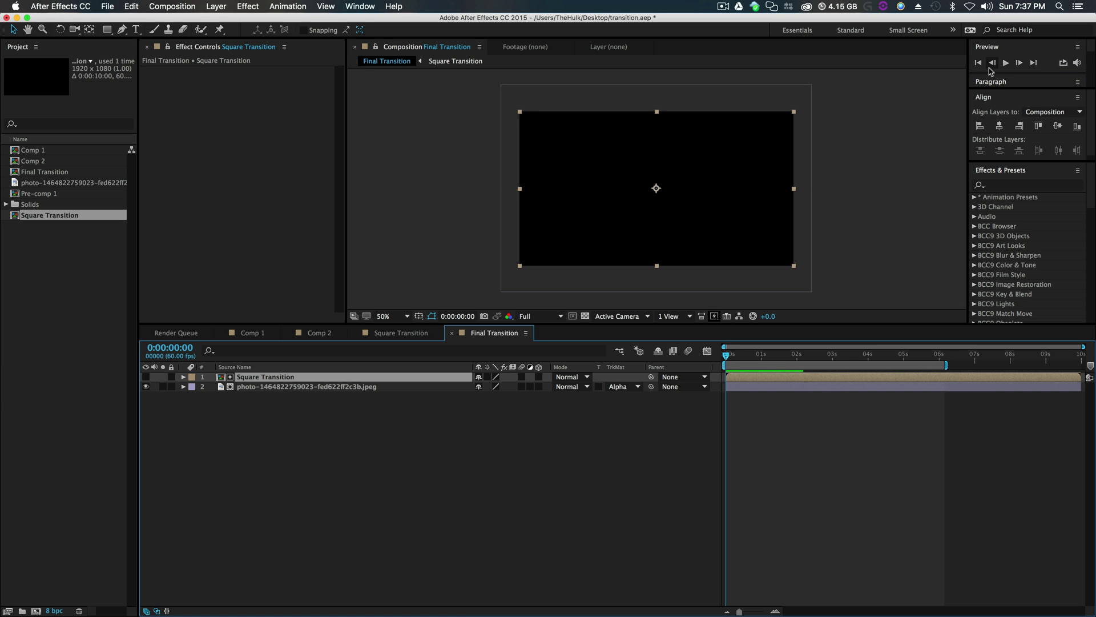
{"action": "left_click", "coordinate": [1006, 63]}
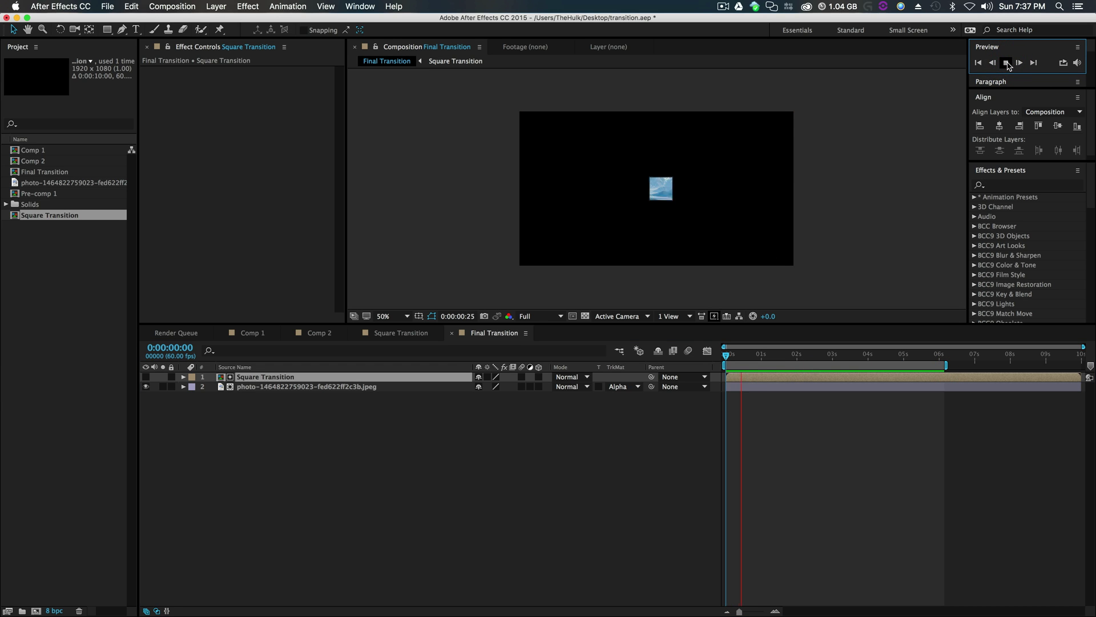
Step: Extend the work area to the full 10 seconds and play the reveal, stopping at 0:00:07:52
{"action": "left_click_drag", "start_coordinate": [946, 364], "coordinate": [1079, 364]}
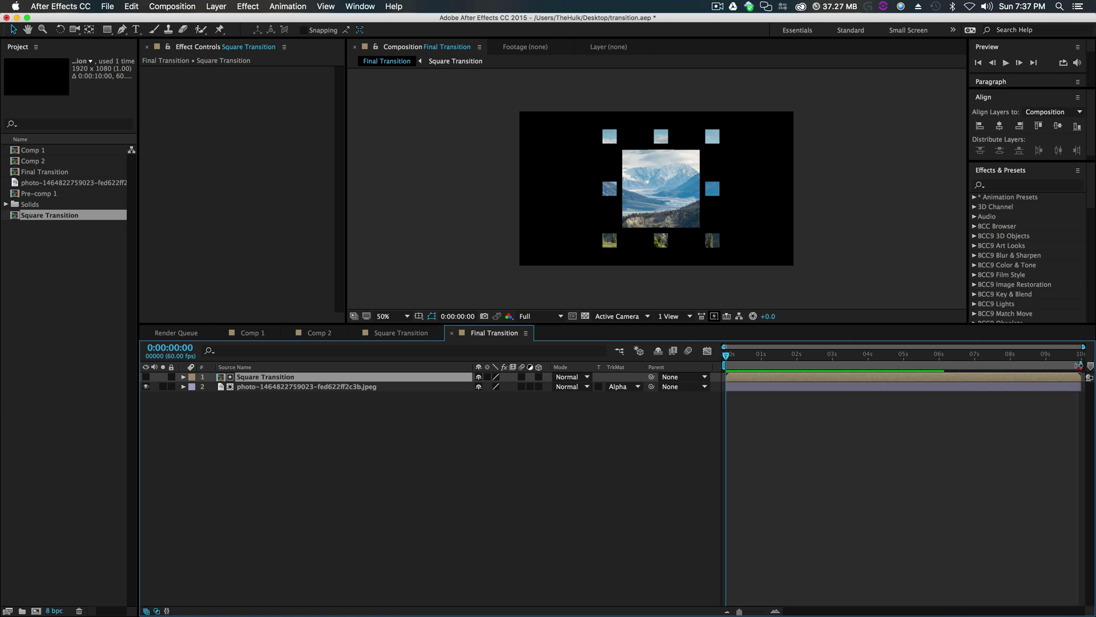
{"action": "left_click", "coordinate": [1073, 367]}
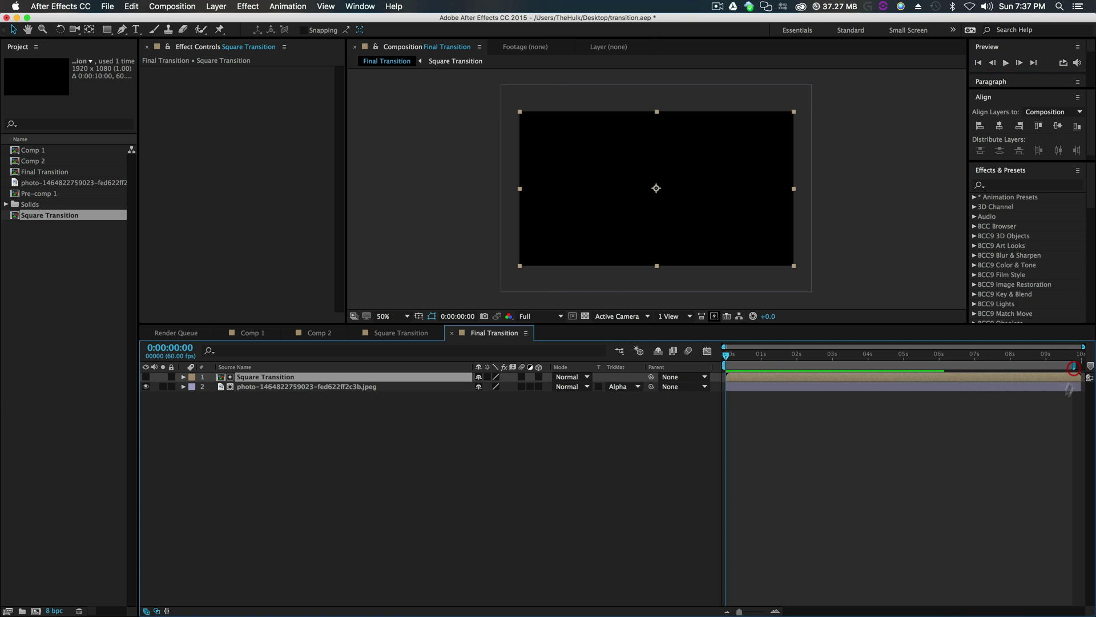
{"action": "left_click", "coordinate": [1008, 63]}
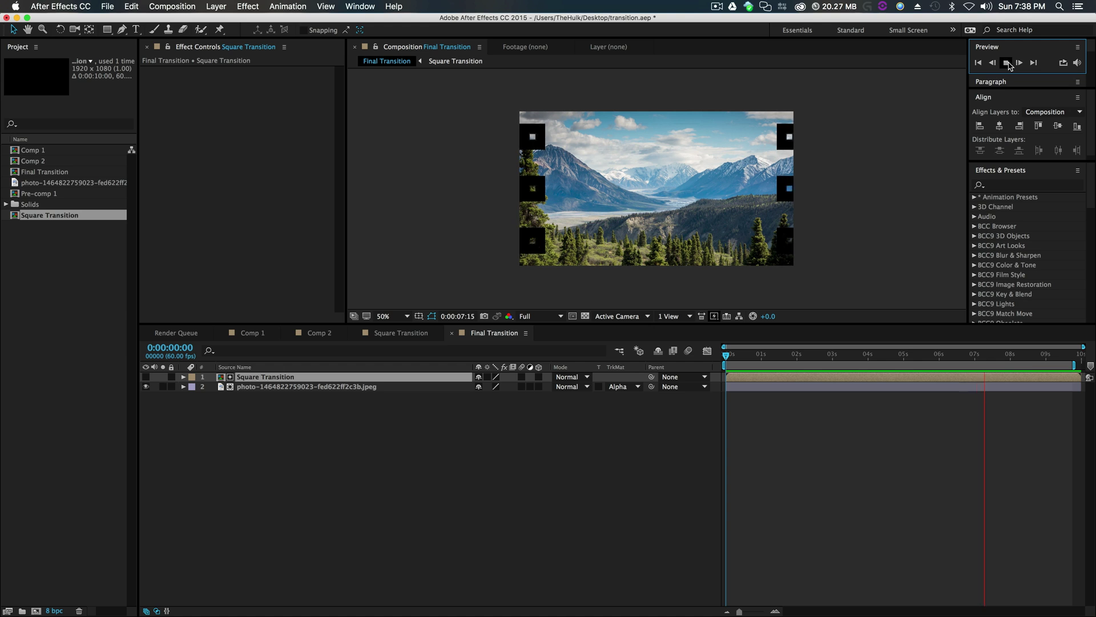
{"action": "key", "text": "space"}
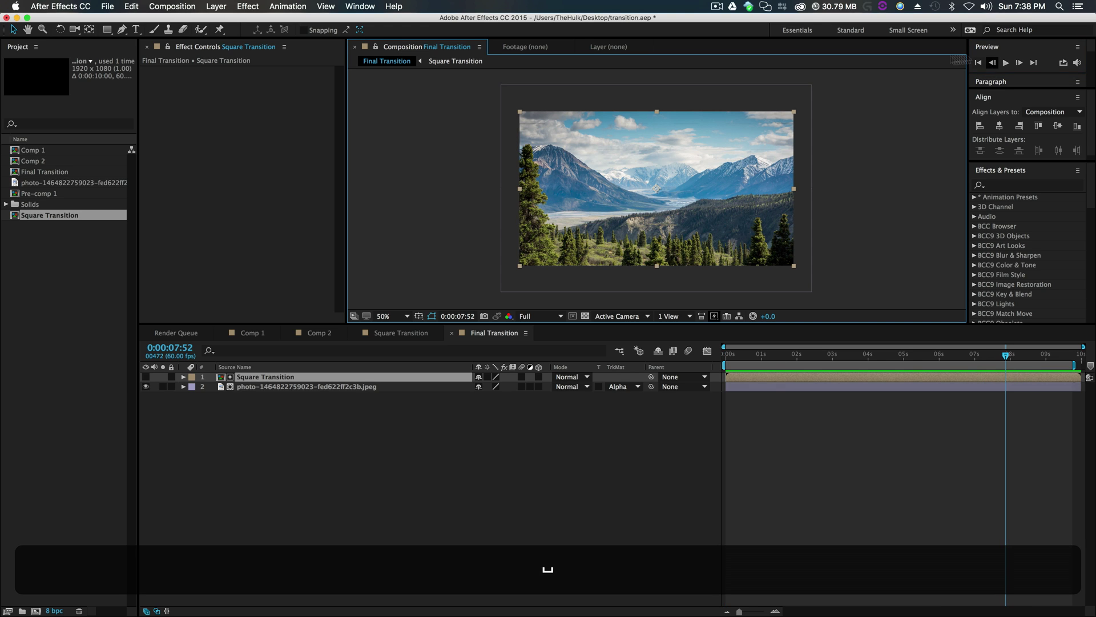
Step: Open the Square Transition precomp and shift the dark green ring layers 1–6 earlier
{"action": "left_click", "coordinate": [705, 440]}
{"action": "double_click", "coordinate": [742, 377]}
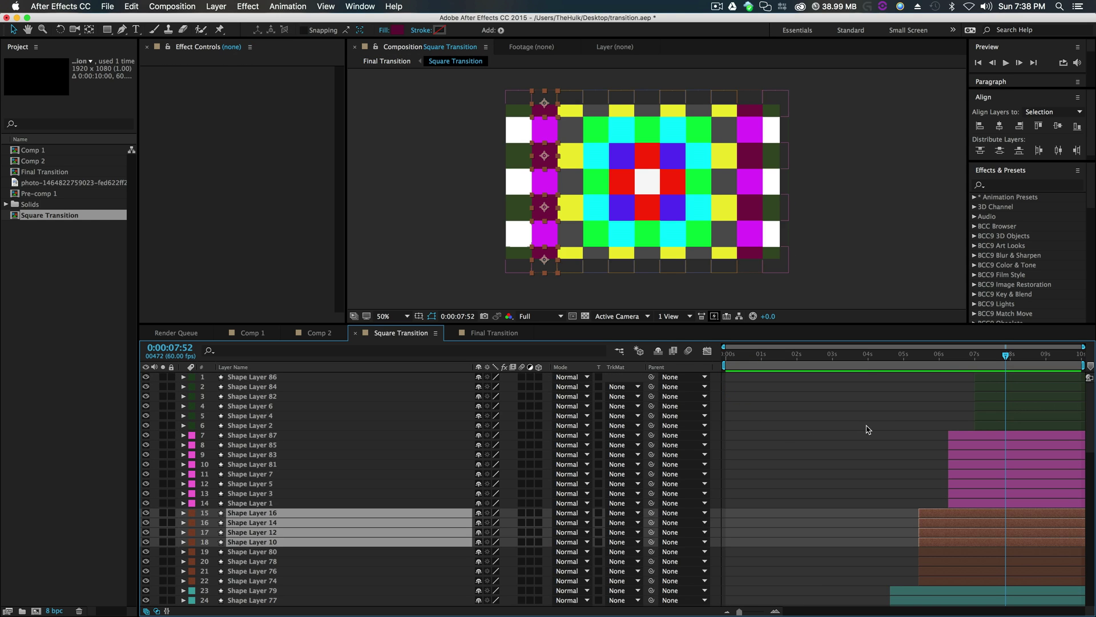
{"action": "left_click", "coordinate": [999, 426]}
{"action": "left_click", "coordinate": [982, 379], "text": "shift"}
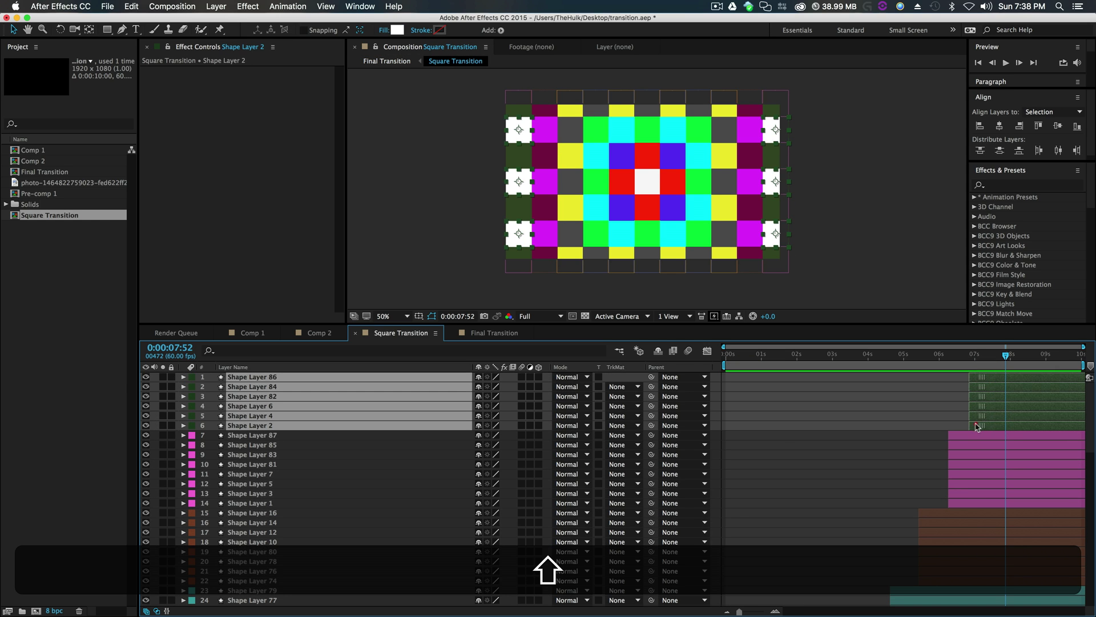
{"action": "left_click_drag", "start_coordinate": [975, 425], "coordinate": [966, 427]}
Step: Add the magenta 7–14, brown 15–22 and teal 23–28 layers and drag them earlier
{"action": "left_click", "coordinate": [962, 503], "text": "shift"}
{"action": "left_click_drag", "start_coordinate": [962, 503], "coordinate": [942, 505]}
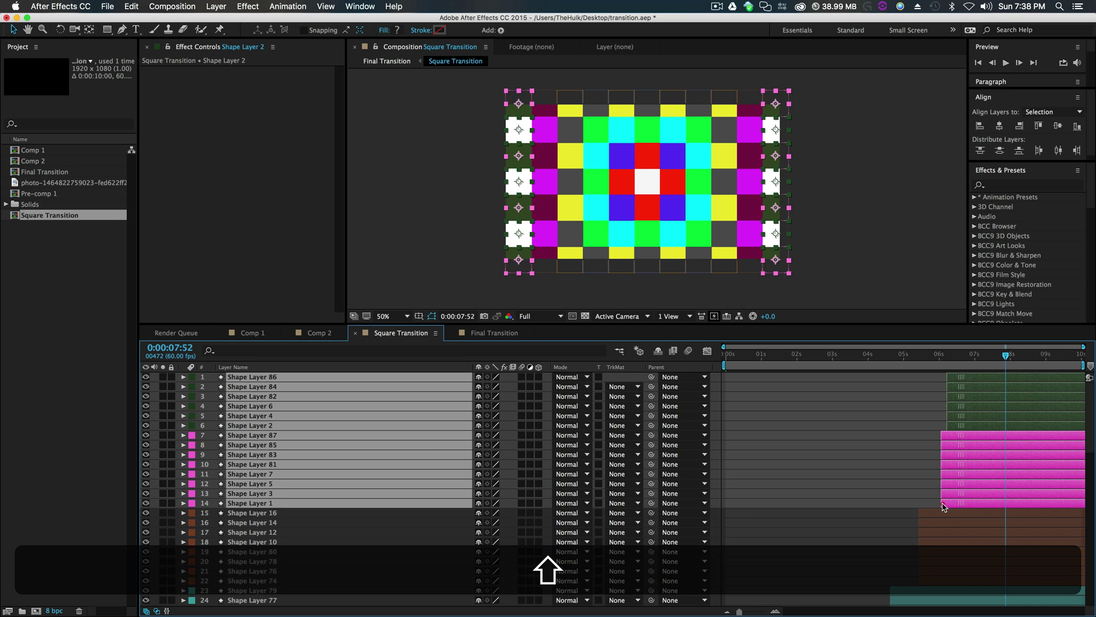
{"action": "left_click", "coordinate": [934, 581], "text": "shift"}
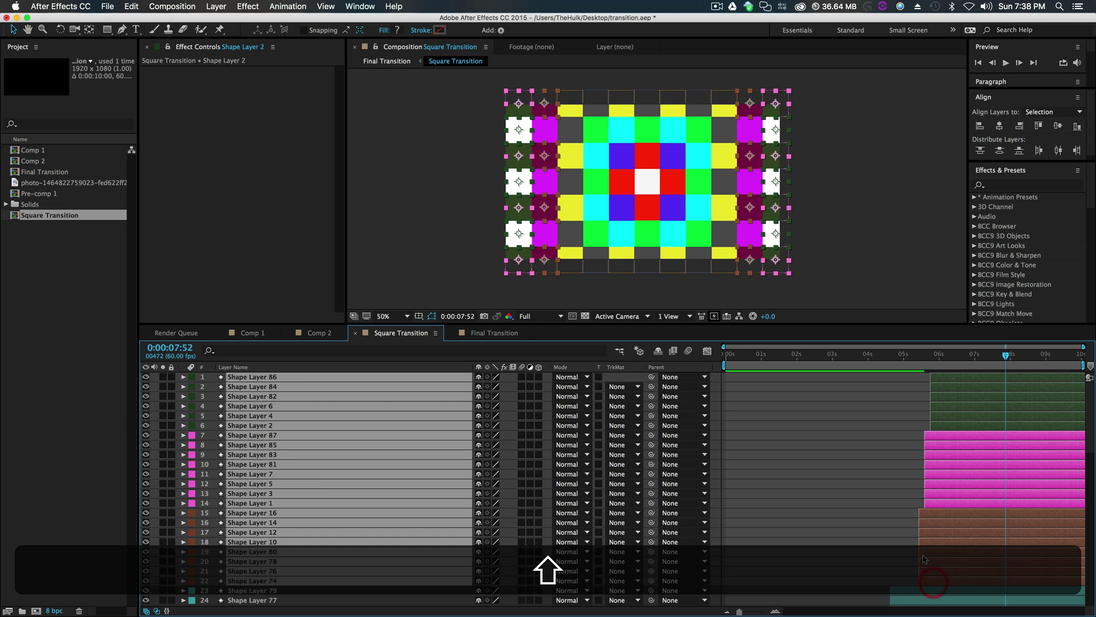
{"action": "scroll", "coordinate": [925, 559], "scroll_direction": "down", "scroll_amount": 5}
{"action": "left_click_drag", "start_coordinate": [932, 436], "coordinate": [913, 435]}
{"action": "left_click", "coordinate": [921, 495], "text": "shift"}
{"action": "left_click_drag", "start_coordinate": [920, 494], "coordinate": [873, 509]}
Step: Add the blue, orange and purple 53–60 layers and move the selection earlier again
{"action": "scroll", "coordinate": [907, 496], "scroll_direction": "down", "scroll_amount": 4}
{"action": "left_click", "coordinate": [898, 509], "text": "shift"}
{"action": "scroll", "coordinate": [874, 510], "scroll_direction": "down", "scroll_amount": 5}
{"action": "left_click", "coordinate": [854, 467], "text": "shift"}
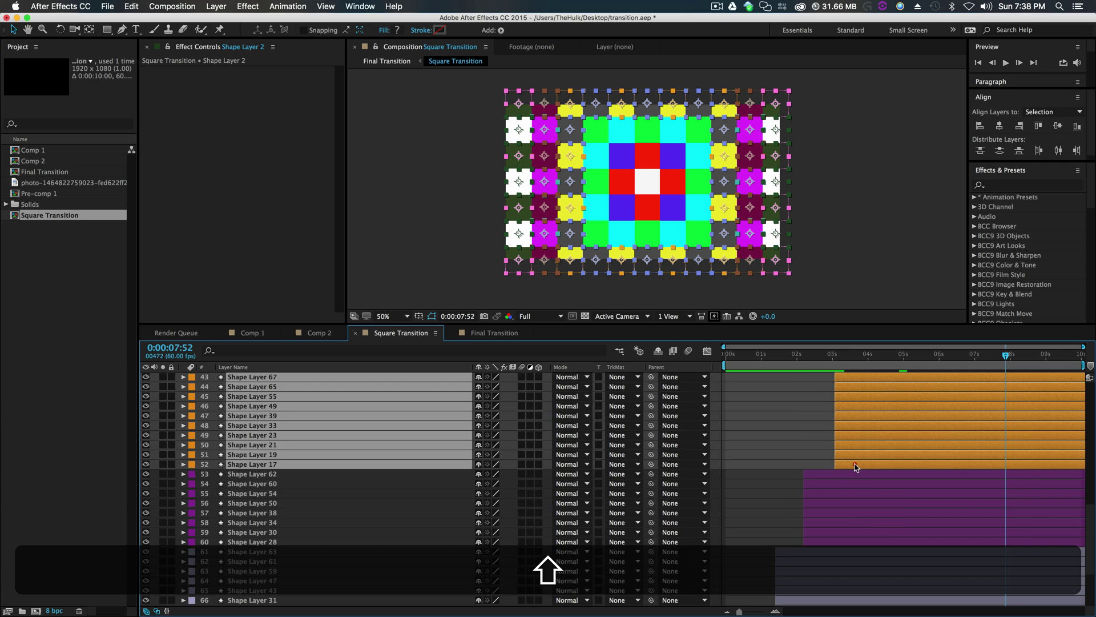
{"action": "left_click_drag", "start_coordinate": [855, 467], "coordinate": [827, 467]}
{"action": "left_click", "coordinate": [834, 534], "text": "shift"}
{"action": "left_click_drag", "start_coordinate": [834, 533], "coordinate": [788, 518]}
Step: Add the lavender 61–68, green 69–72 and red 73–76 layers, then return to Final Transition
{"action": "scroll", "coordinate": [801, 546], "scroll_direction": "down", "scroll_amount": 4}
{"action": "left_click", "coordinate": [797, 514], "text": "shift"}
{"action": "left_click", "coordinate": [776, 555], "text": "shift"}
{"action": "left_click_drag", "start_coordinate": [776, 555], "coordinate": [759, 591]}
{"action": "left_click", "coordinate": [768, 591], "text": "shift"}
{"action": "scroll", "coordinate": [793, 419], "scroll_direction": "up", "scroll_amount": 1}
{"action": "scroll", "coordinate": [793, 416], "scroll_direction": "up", "scroll_amount": 15}
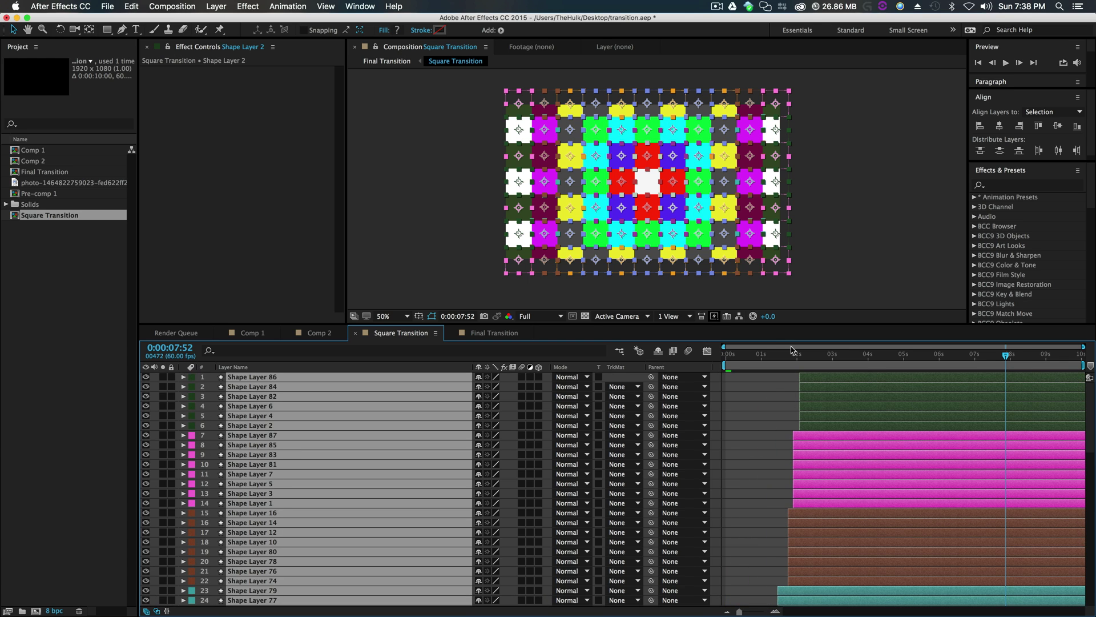
{"action": "left_click", "coordinate": [377, 62]}
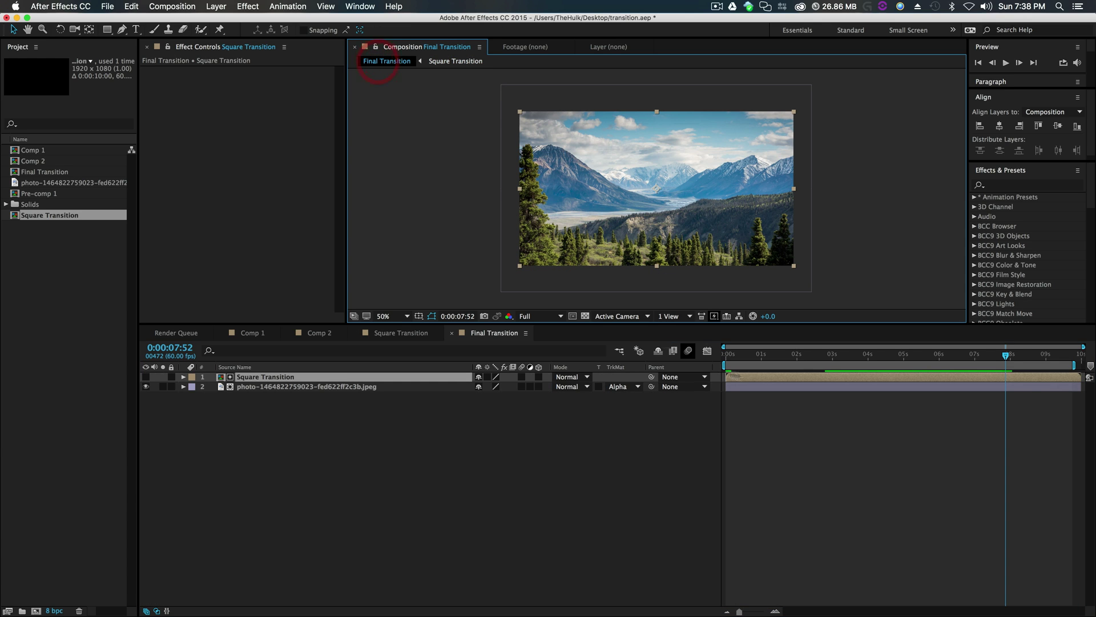
Step: Preview Final Transition's first two seconds, then reopen Square Transition and select all its layers
{"action": "left_click", "coordinate": [794, 372]}
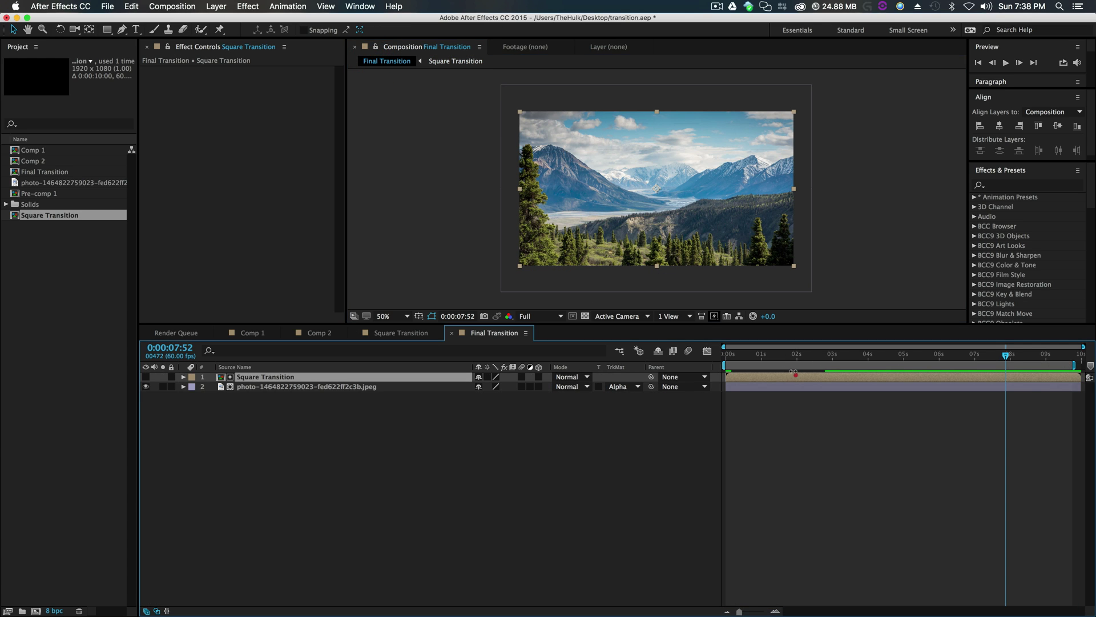
{"action": "left_click_drag", "start_coordinate": [1074, 366], "coordinate": [810, 365]}
{"action": "key", "text": "space"}
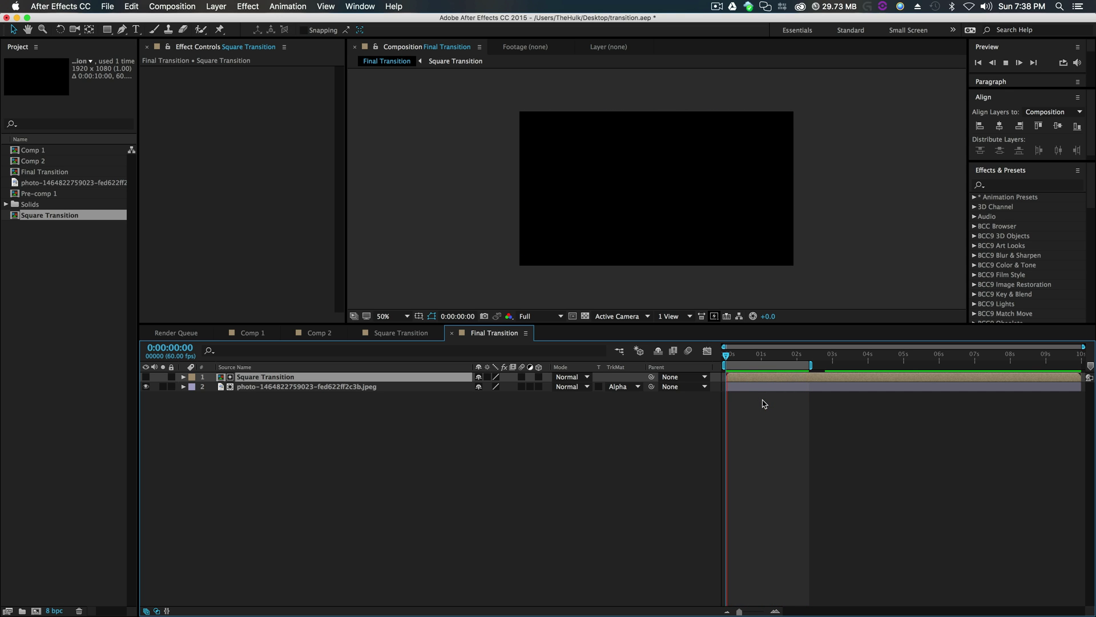
{"action": "double_click", "coordinate": [774, 377]}
{"action": "key", "text": "super+a"}
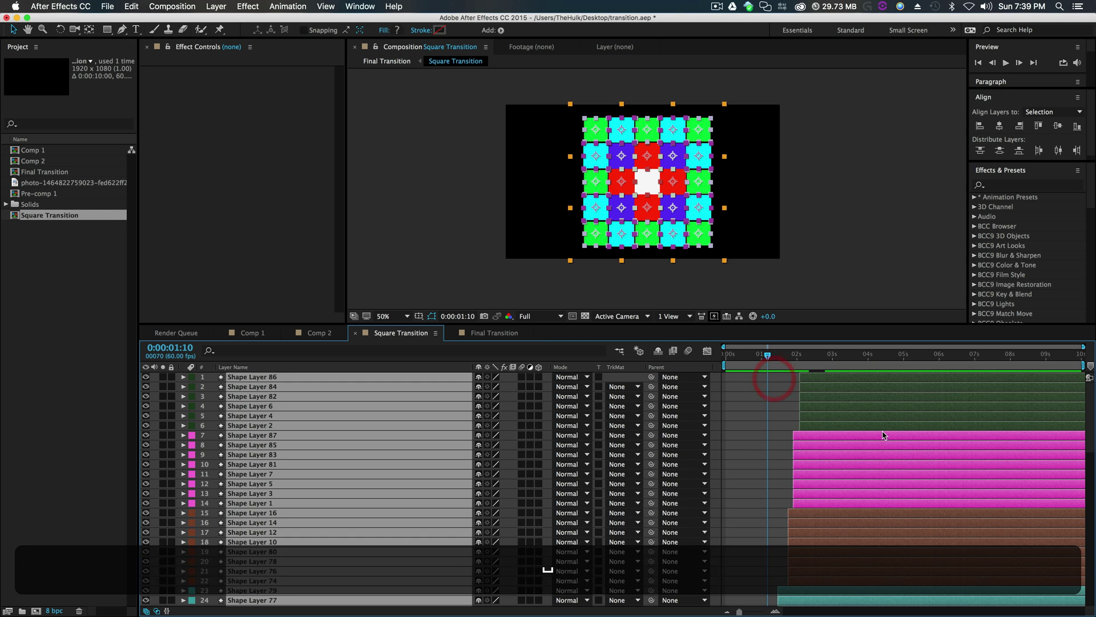
Step: Shift green ring layers 1–6 slightly earlier and add the magenta, brown and teal layers
{"action": "left_click", "coordinate": [815, 377]}
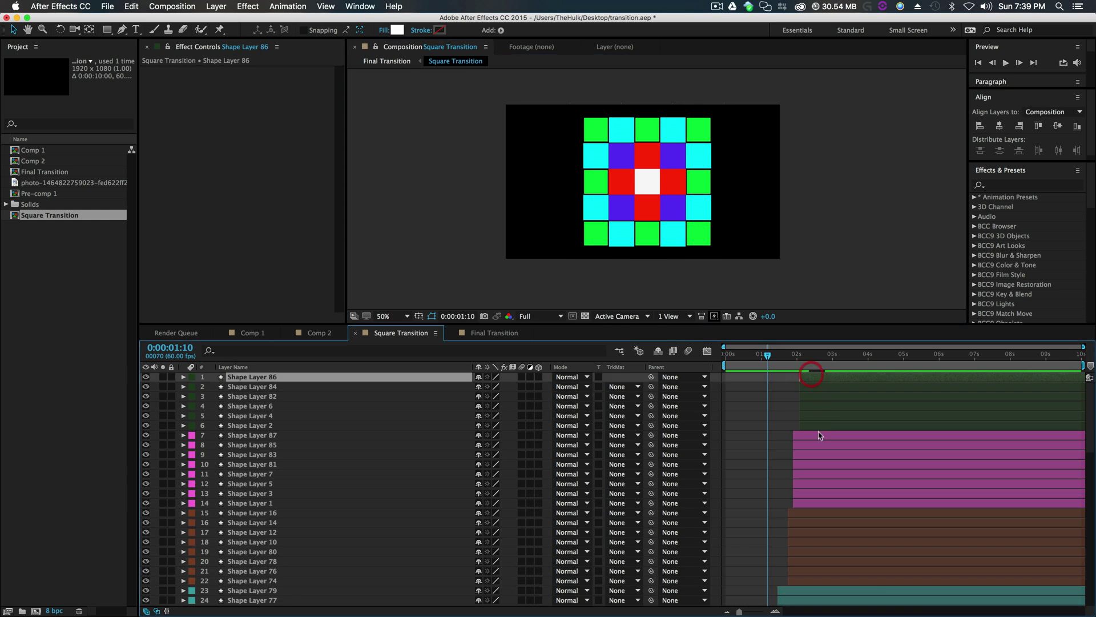
{"action": "left_click", "coordinate": [818, 425], "text": "shift"}
{"action": "left_click_drag", "start_coordinate": [818, 425], "coordinate": [813, 427]}
{"action": "left_click", "coordinate": [805, 505], "text": "shift"}
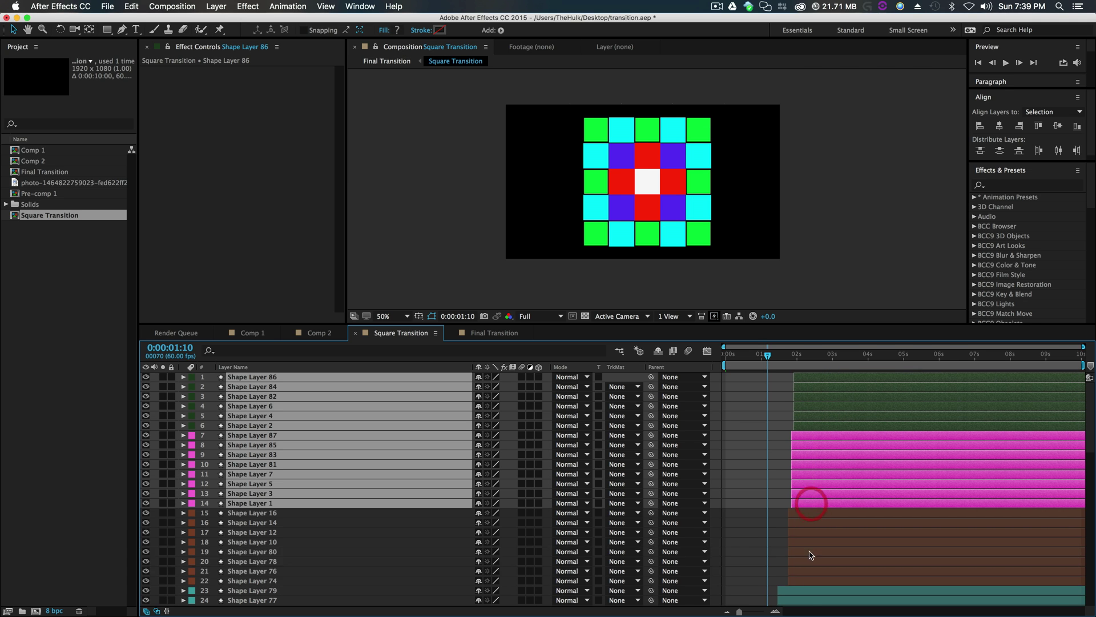
{"action": "left_click", "coordinate": [806, 580], "text": "shift"}
{"action": "scroll", "coordinate": [856, 543], "scroll_direction": "up", "scroll_amount": 3}
{"action": "scroll", "coordinate": [908, 580], "scroll_direction": "down", "scroll_amount": 6}
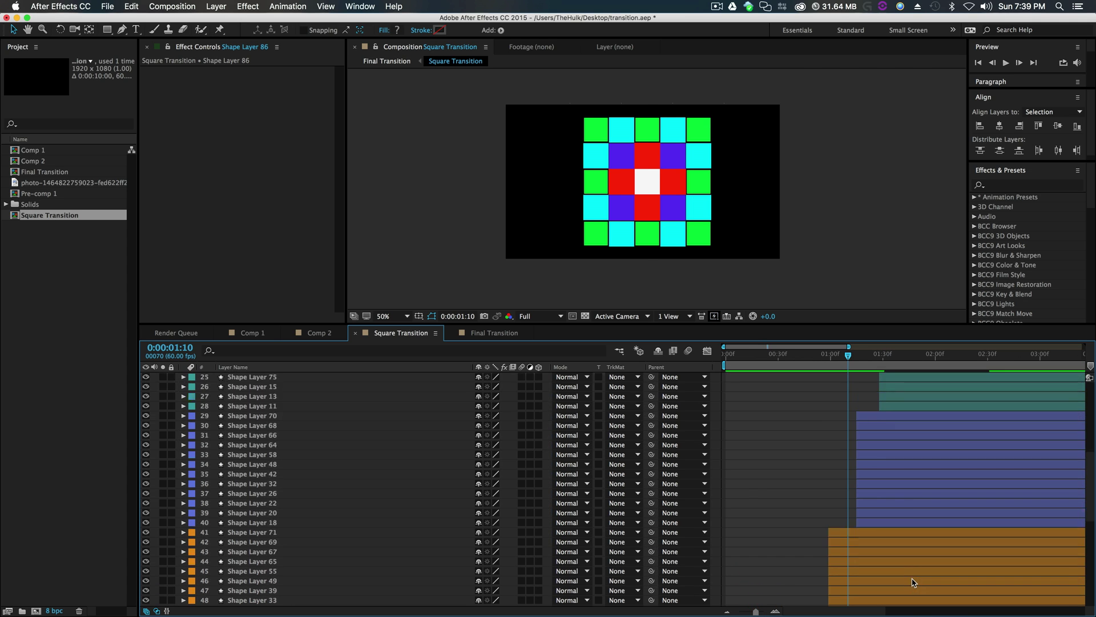
{"action": "left_click", "coordinate": [888, 454], "text": "shift"}
{"action": "left_click_drag", "start_coordinate": [888, 454], "coordinate": [866, 575]}
Step: Extend the selection through red layers 73–76 and nudge everything earlier with Alt+Page Up
{"action": "scroll", "coordinate": [869, 579], "scroll_direction": "down", "scroll_amount": 5}
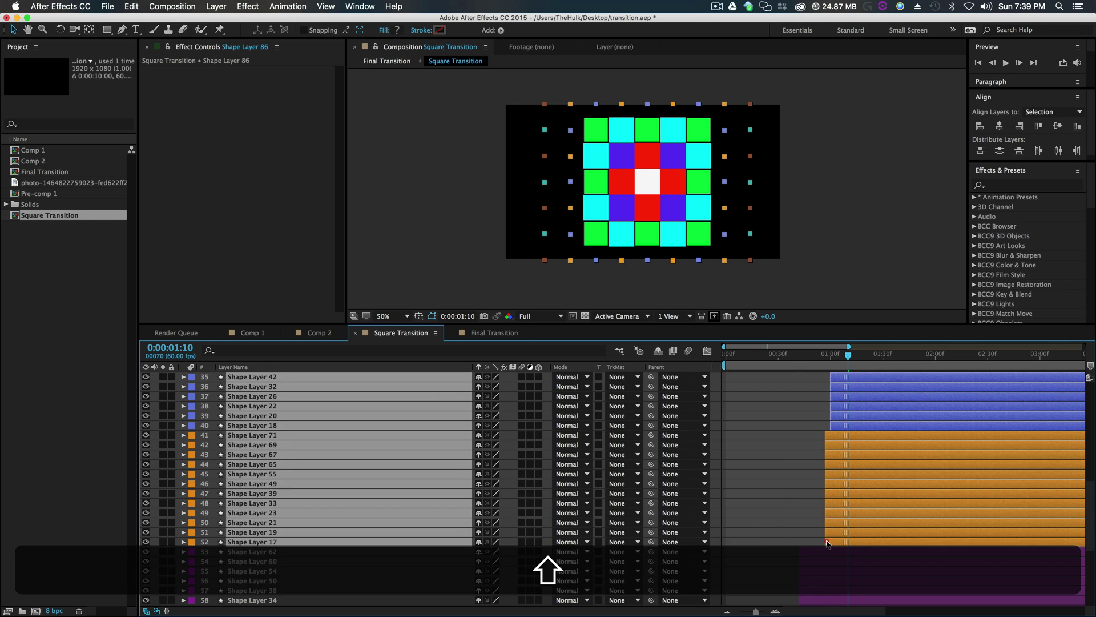
{"action": "left_click", "coordinate": [822, 543], "text": "shift"}
{"action": "scroll", "coordinate": [823, 543], "scroll_direction": "down", "scroll_amount": 3}
{"action": "left_click", "coordinate": [817, 513], "text": "shift"}
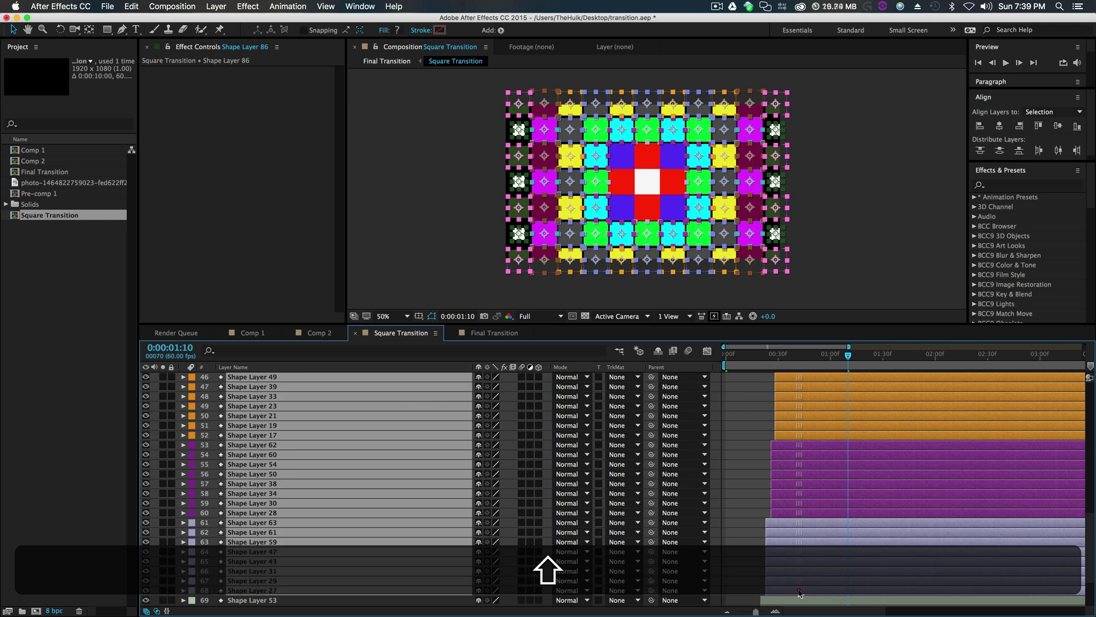
{"action": "scroll", "coordinate": [797, 591], "scroll_direction": "down", "scroll_amount": 3}
{"action": "left_click", "coordinate": [785, 553], "text": "shift"}
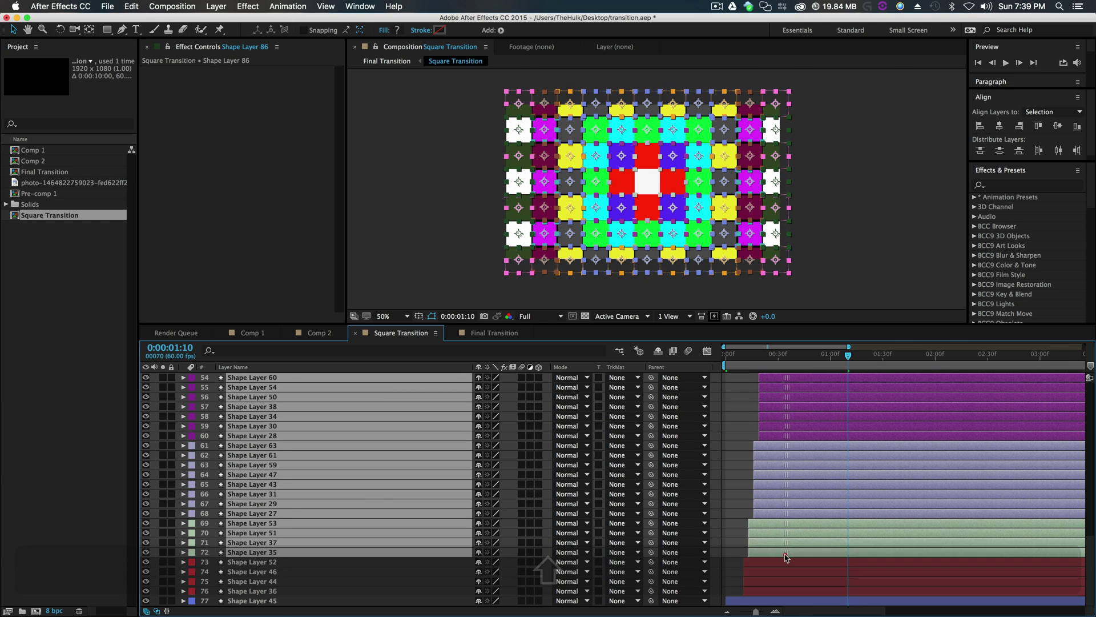
{"action": "left_click", "coordinate": [769, 594], "text": "shift"}
{"action": "key", "text": "alt+Page_Up"}
{"action": "key", "text": "alt+Page_Up"}
{"action": "key", "text": "alt+Page_Up"}
{"action": "key", "text": "alt+Page_Up"}
{"action": "key", "text": "alt+Page_Up"}
{"action": "key", "text": "alt+Page_Up"}
{"action": "key", "text": "alt+Page_Up"}
{"action": "key", "text": "alt+Page_Up"}
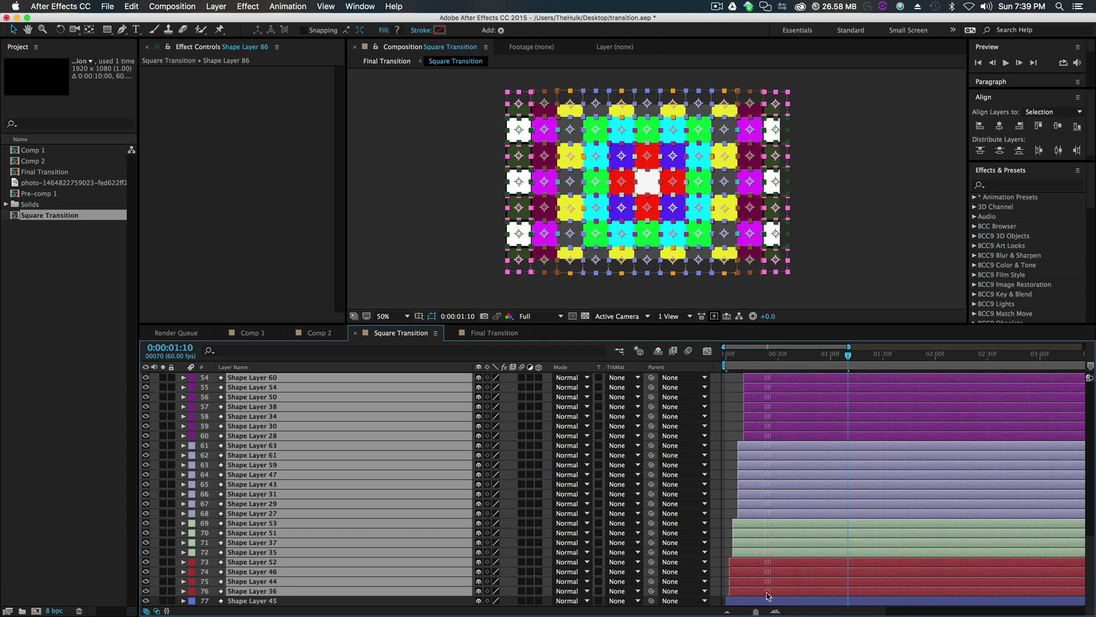
Step: Return to Final Transition, rewind to its first frame and play the preview
{"action": "left_click", "coordinate": [768, 593]}
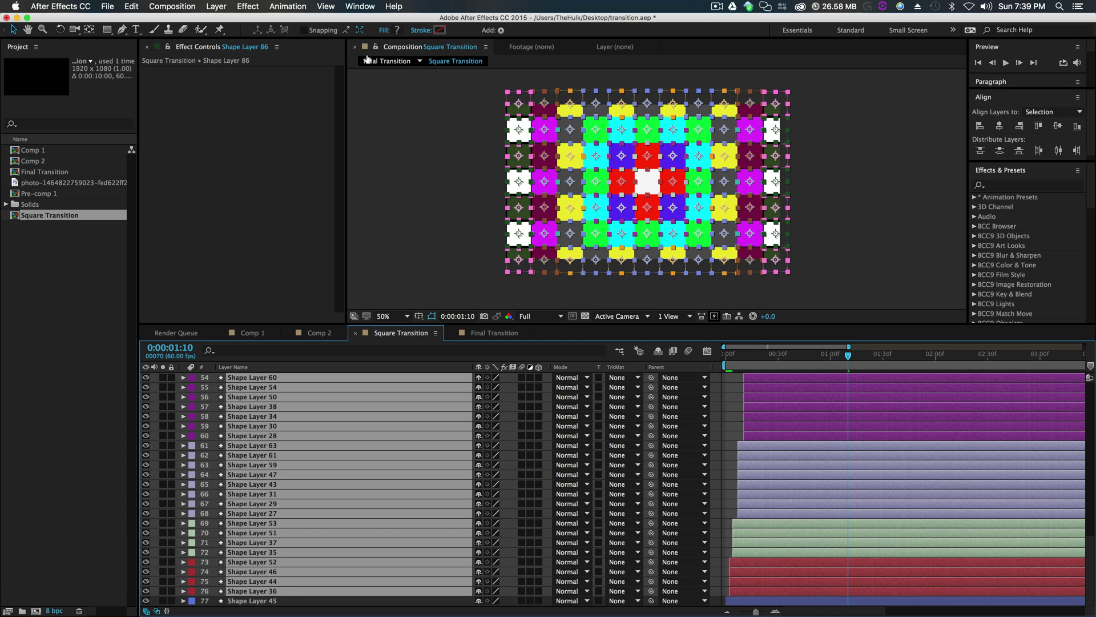
{"action": "left_click", "coordinate": [376, 62]}
{"action": "left_click_drag", "start_coordinate": [755, 360], "coordinate": [711, 354]}
{"action": "key", "text": "space"}
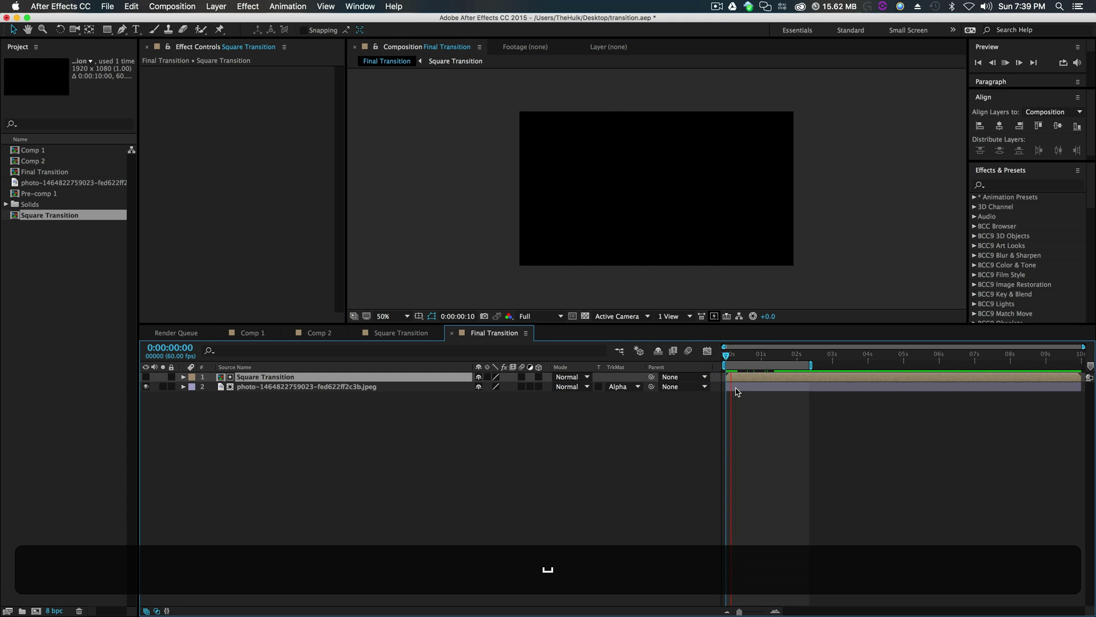
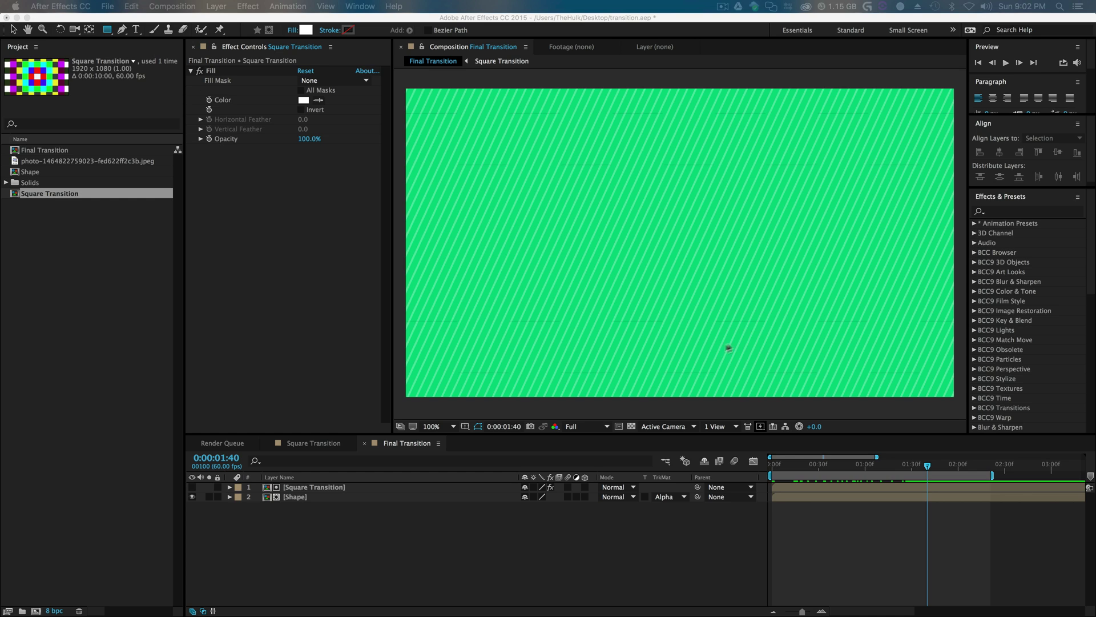
Step: Scrub through the green striped Shape layer transition, then open the Square Transition precomp
{"action": "left_click", "coordinate": [569, 167]}
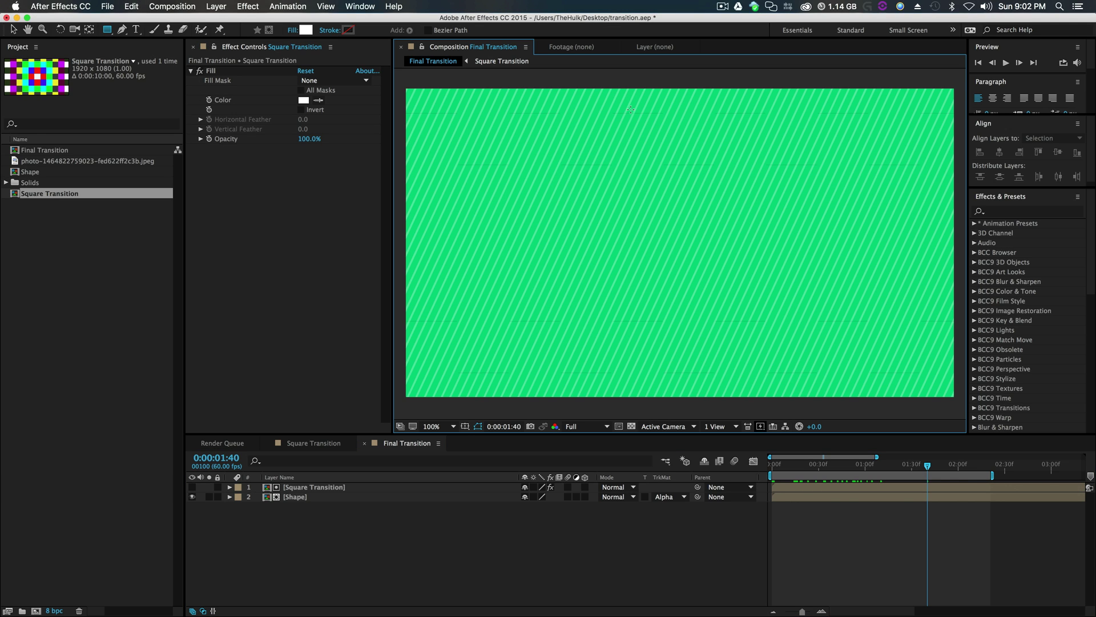
{"action": "key", "text": "v"}
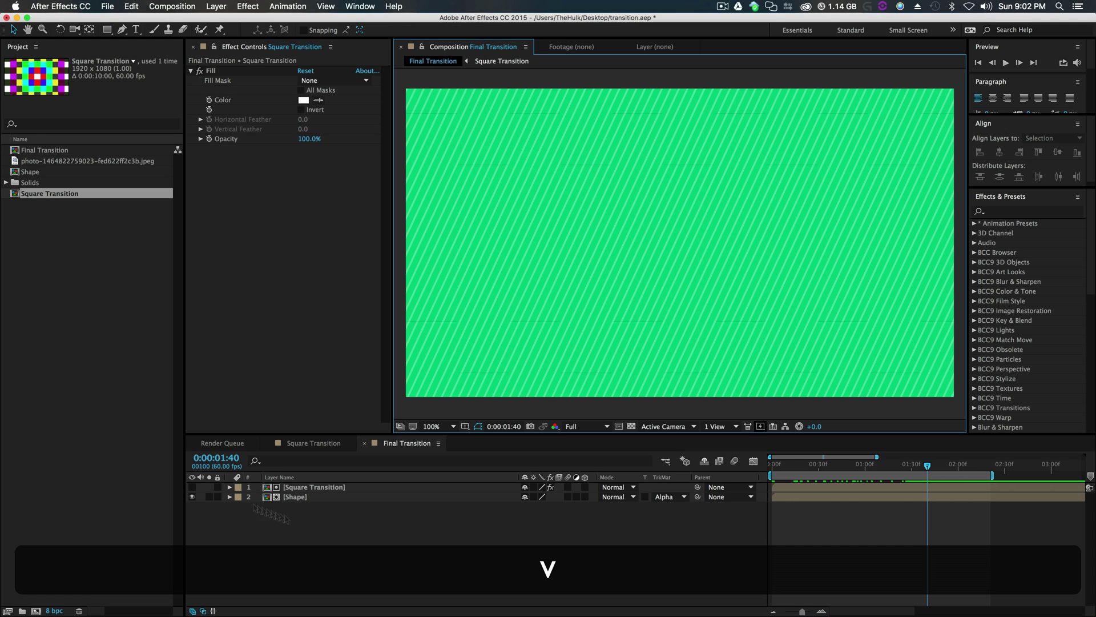
{"action": "left_click", "coordinate": [288, 497]}
{"action": "key", "text": "m"}
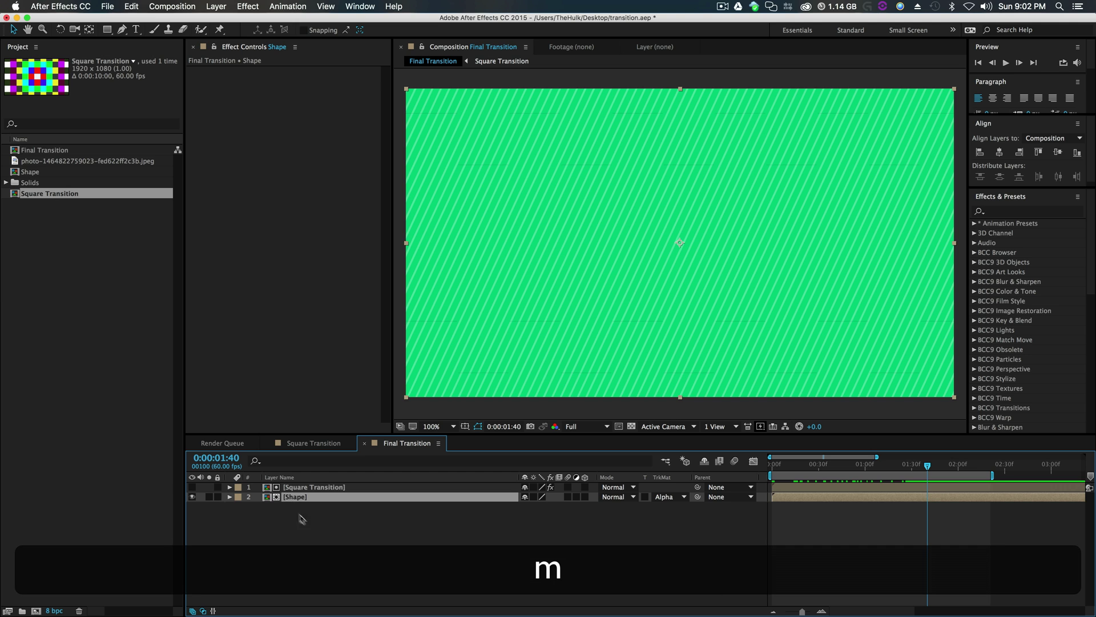
{"action": "left_click", "coordinate": [326, 527]}
{"action": "left_click_drag", "start_coordinate": [920, 465], "coordinate": [944, 465]}
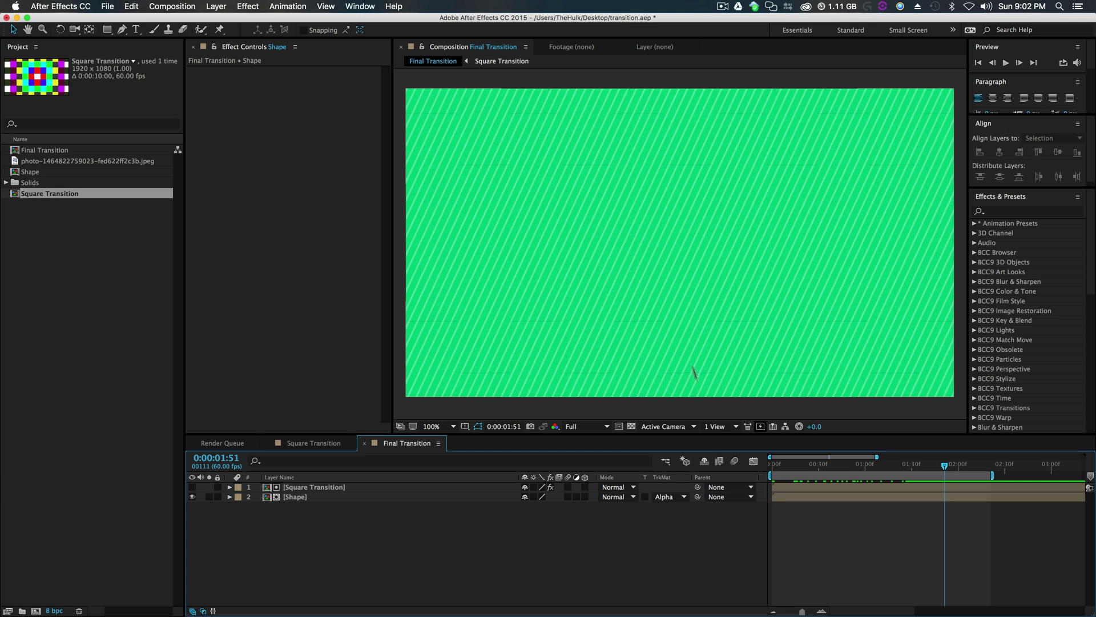
{"action": "left_click", "coordinate": [323, 489]}
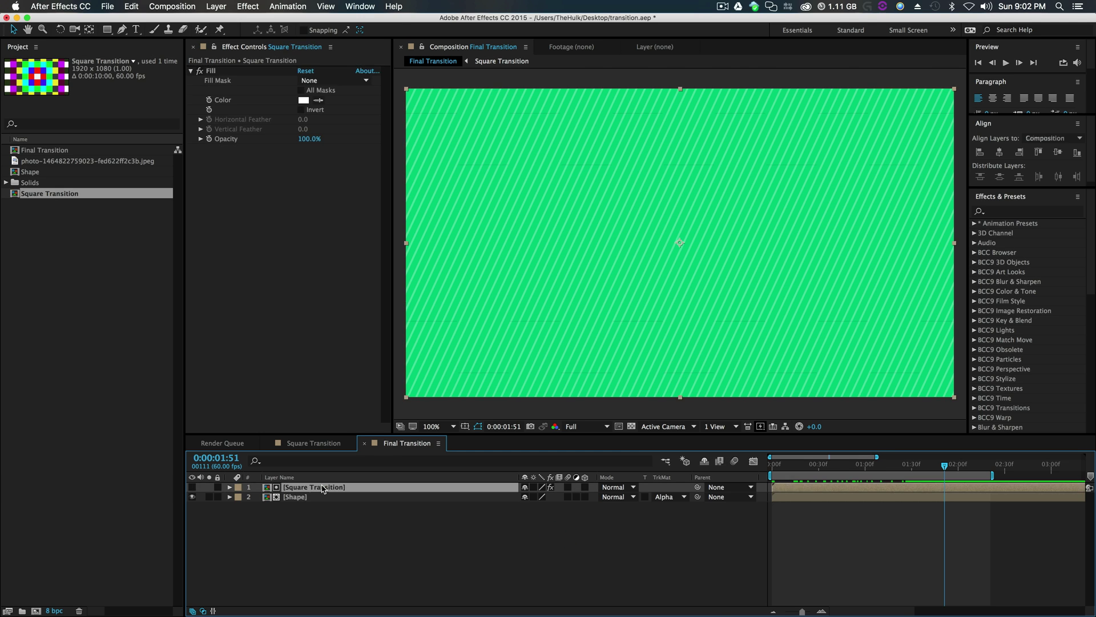
{"action": "double_click", "coordinate": [323, 489]}
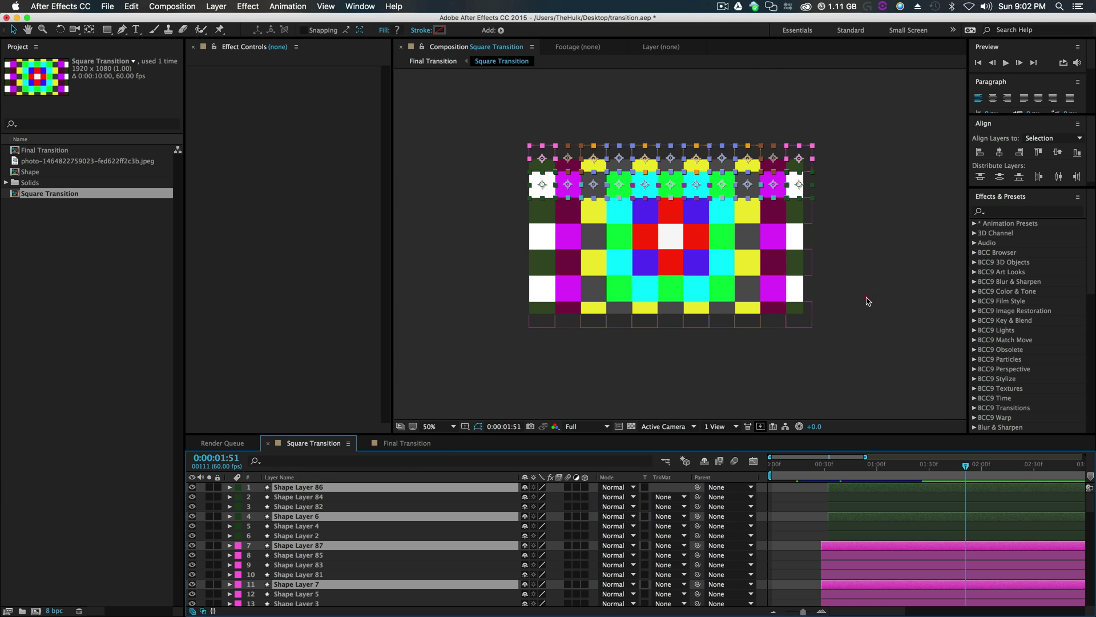
Step: Marquee-select the top and bottom rows of squares in the Square Transition grid
{"action": "left_click_drag", "start_coordinate": [881, 289], "coordinate": [399, 338]}
{"action": "left_click_drag", "start_coordinate": [452, 133], "coordinate": [880, 195]}
{"action": "left_click_drag", "start_coordinate": [902, 145], "coordinate": [482, 192]}
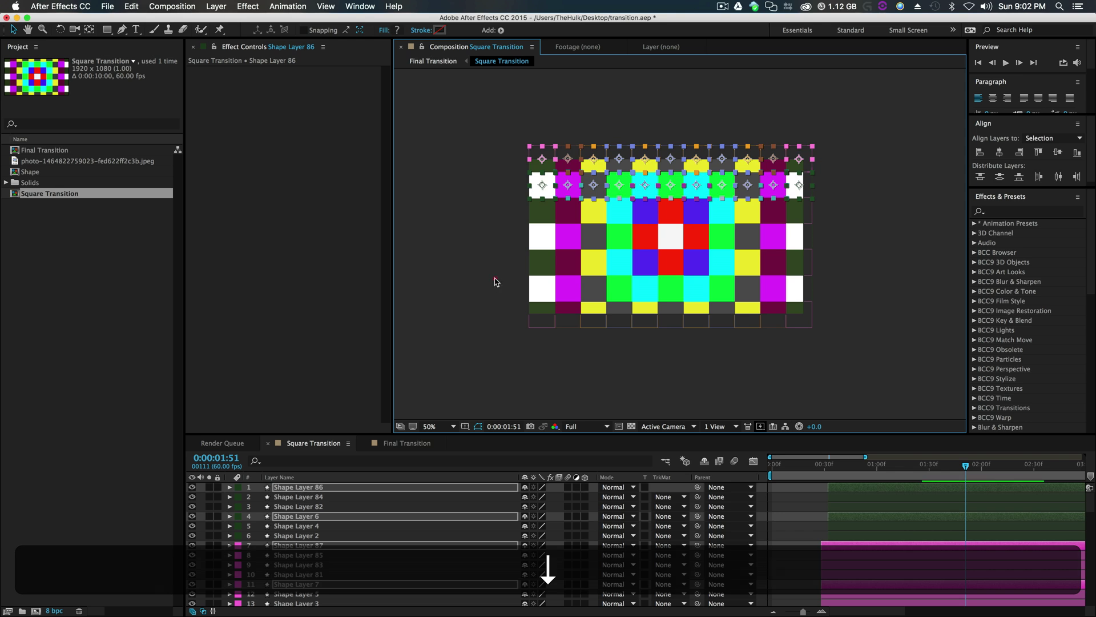
{"action": "left_click_drag", "start_coordinate": [473, 294], "coordinate": [959, 378]}
{"action": "left_click_drag", "start_coordinate": [878, 363], "coordinate": [868, 352]}
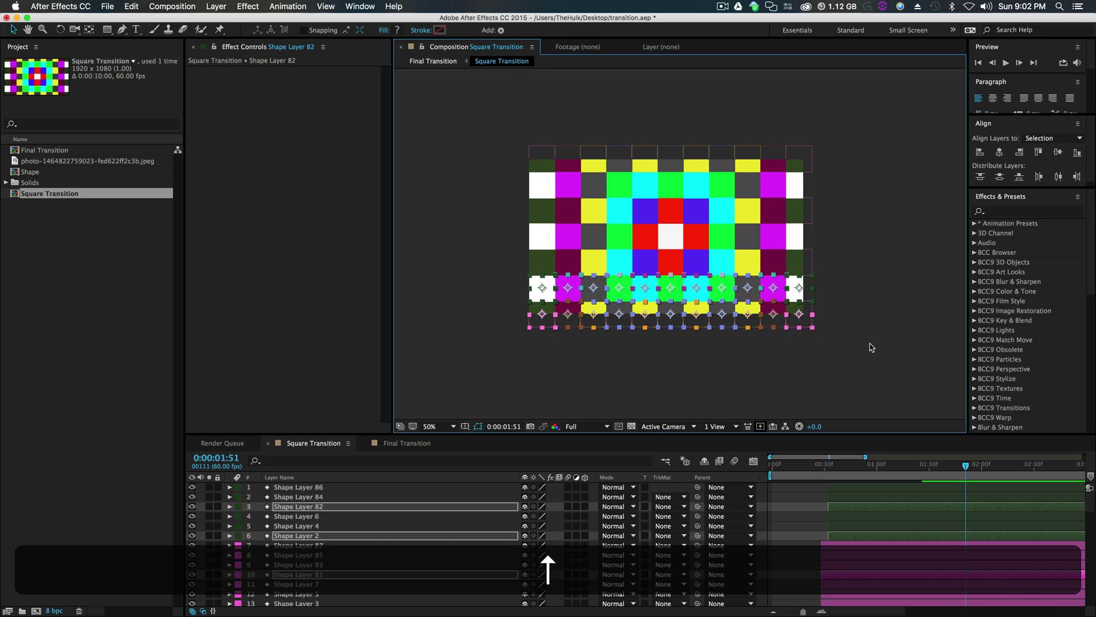
{"action": "left_click", "coordinate": [884, 332]}
{"action": "left_click", "coordinate": [431, 62]}
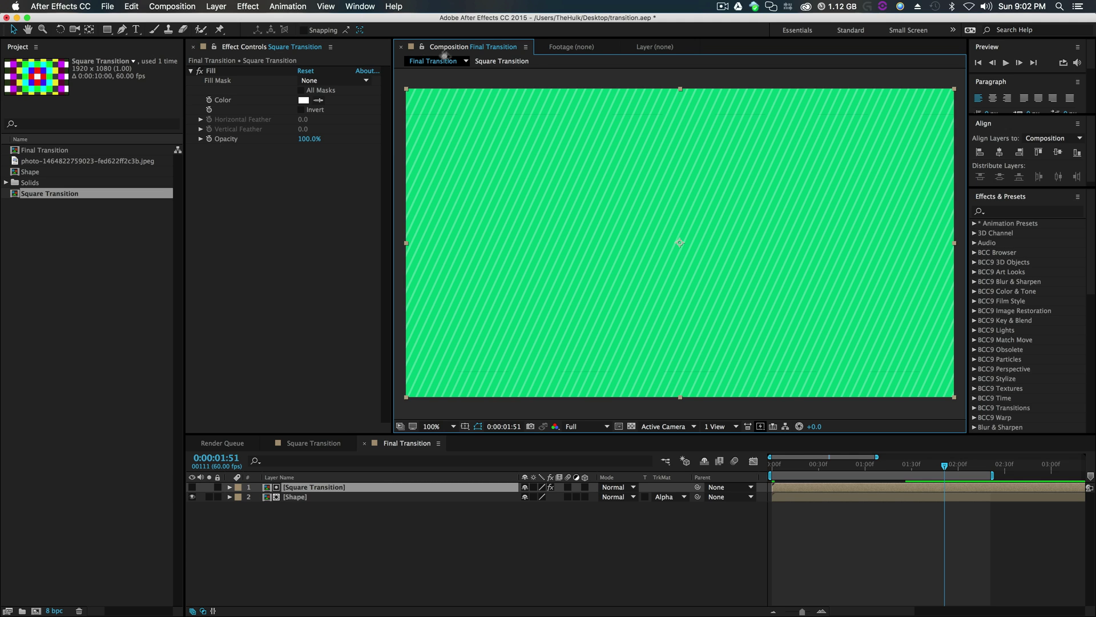
Step: Nudge the top row of squares down and the bottom row up, then go back to Final Transition
{"action": "left_click", "coordinate": [502, 61]}
{"action": "left_click_drag", "start_coordinate": [438, 105], "coordinate": [843, 165]}
{"action": "key", "text": "Down"}
{"action": "left_click_drag", "start_coordinate": [882, 301], "coordinate": [489, 340]}
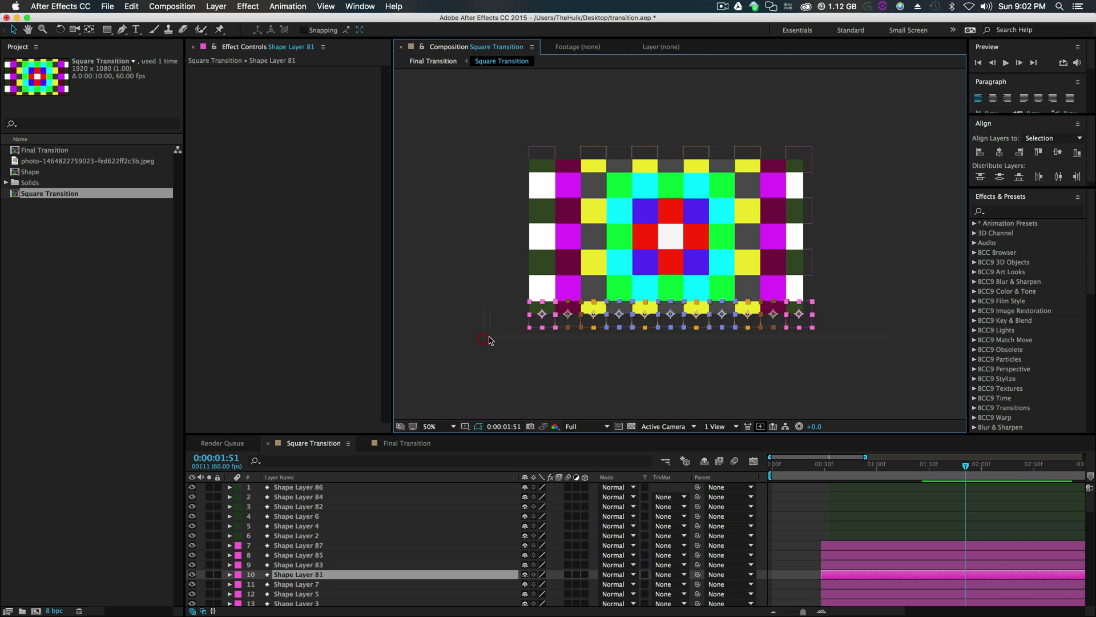
{"action": "key", "text": "Up"}
{"action": "left_click", "coordinate": [479, 288]}
{"action": "left_click", "coordinate": [432, 61]}
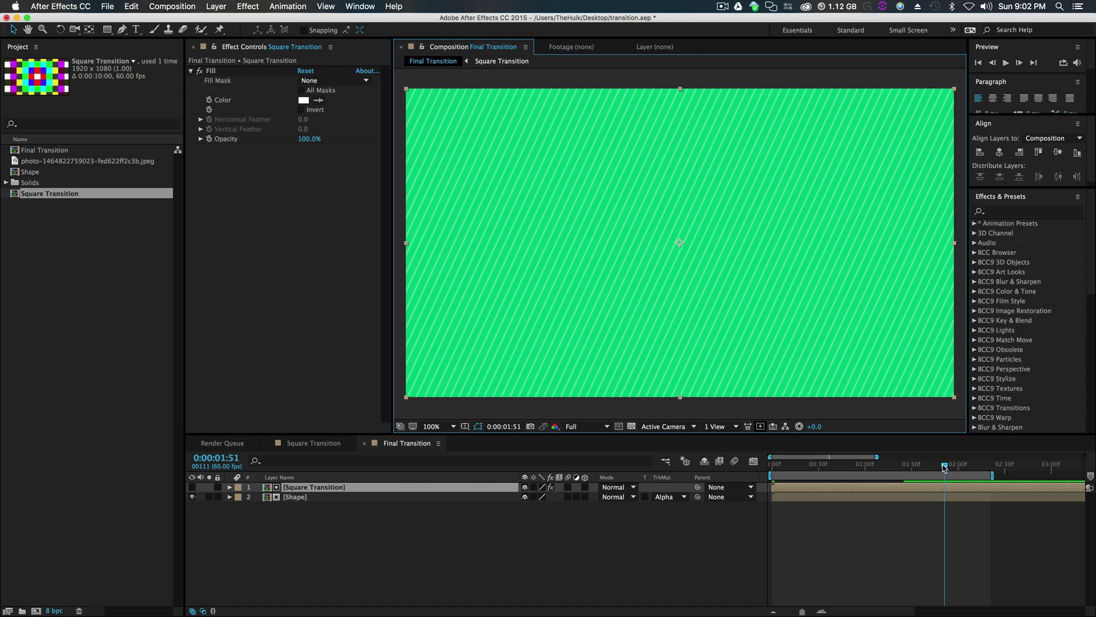
Step: Scrub the transition, zoom the viewer to 50% and switch off the Shape layer's visibility
{"action": "left_click_drag", "start_coordinate": [945, 467], "coordinate": [949, 494]}
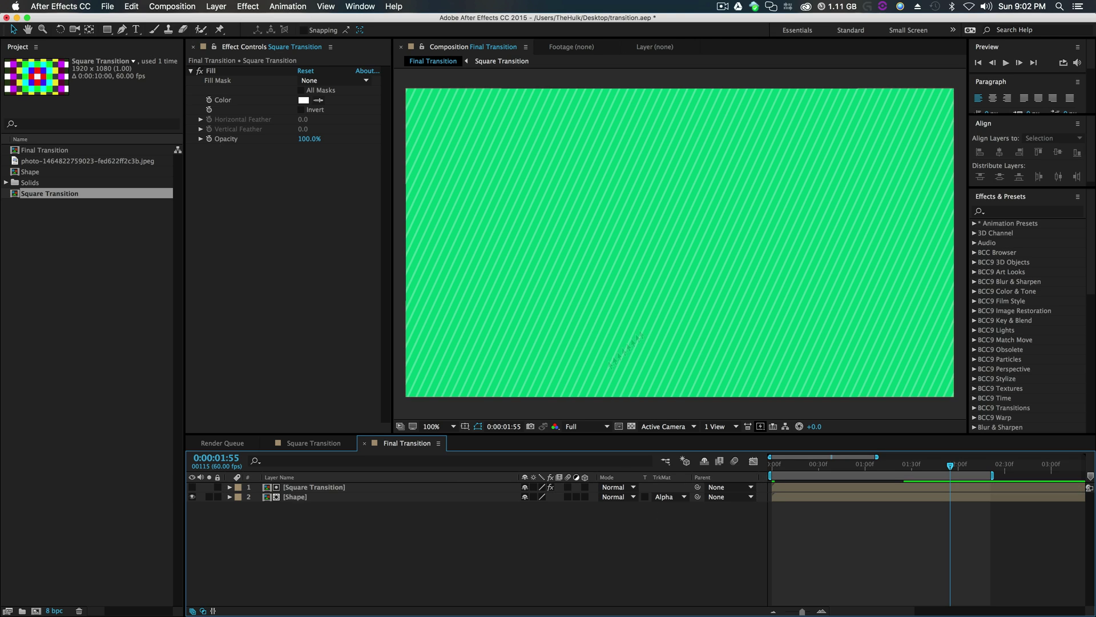
{"action": "left_click", "coordinate": [295, 496]}
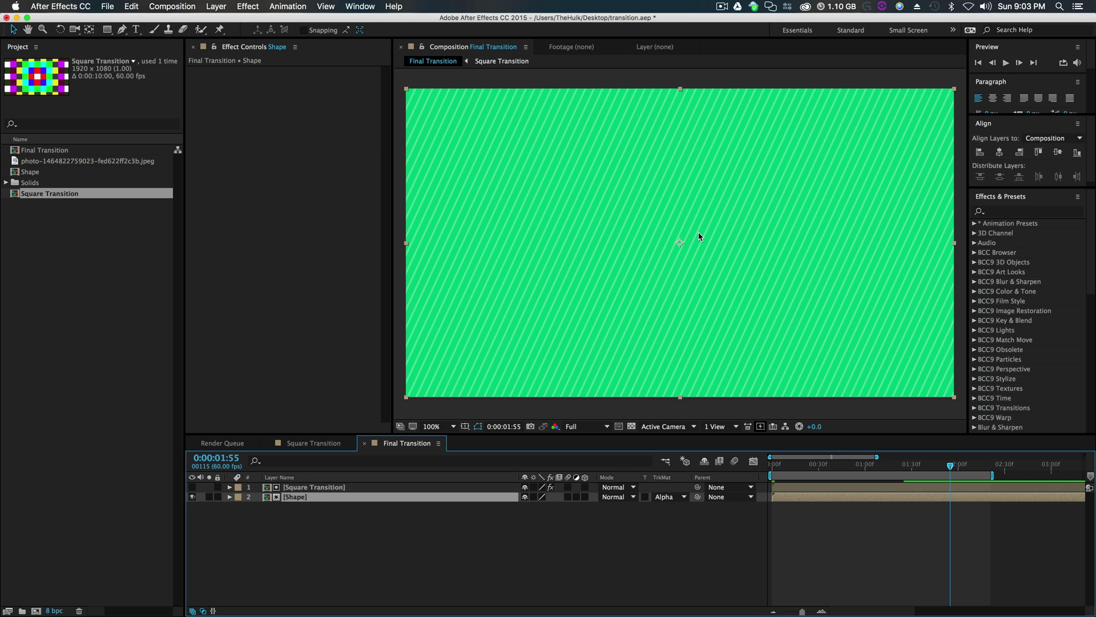
{"action": "key", "text": "comma"}
{"action": "key", "text": "comma"}
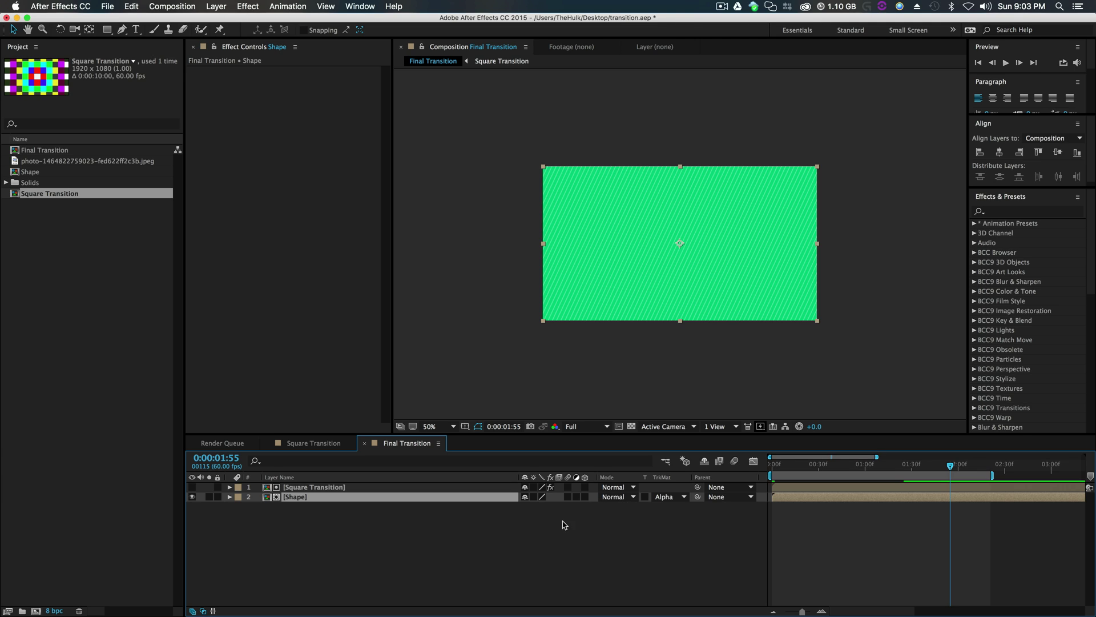
{"action": "left_click", "coordinate": [345, 534]}
{"action": "left_click", "coordinate": [291, 496]}
{"action": "left_click", "coordinate": [192, 496]}
{"action": "left_click", "coordinate": [302, 539]}
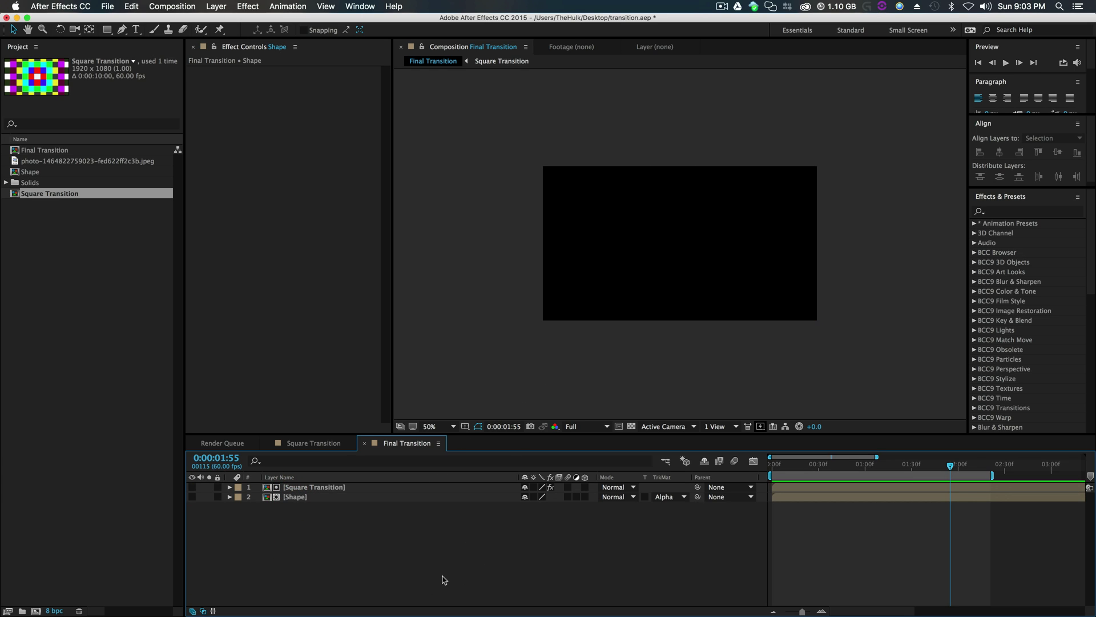
Step: Create a new 1920×1080 solid coloured bright magenta, Magenta Solid 1
{"action": "right_click", "coordinate": [322, 547]}
{"action": "mouse_move", "coordinate": [400, 509]}
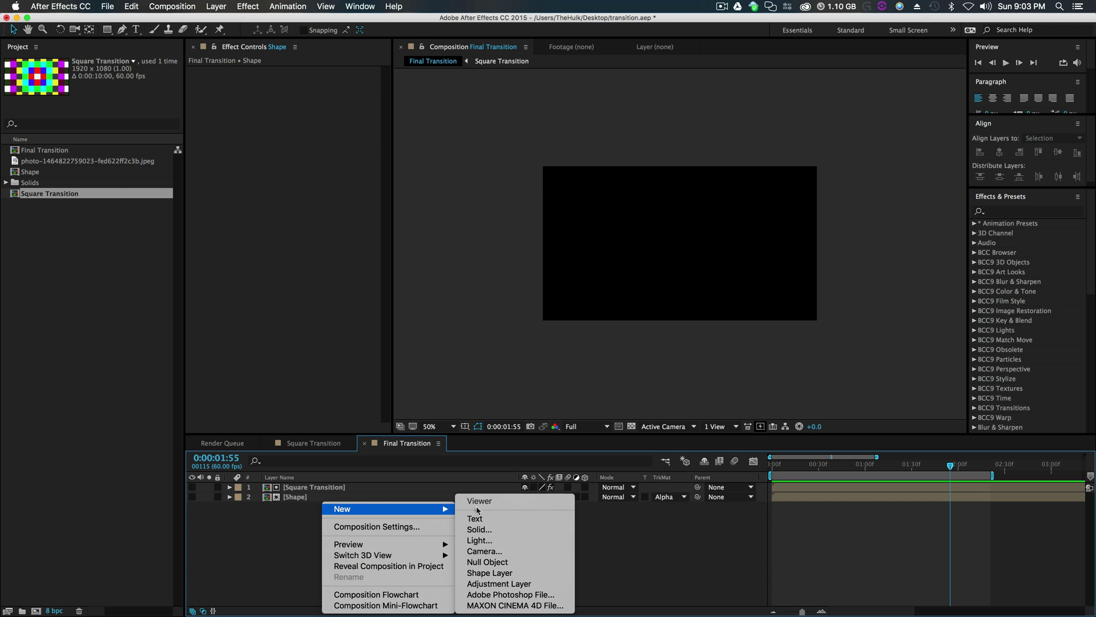
{"action": "left_click", "coordinate": [491, 534]}
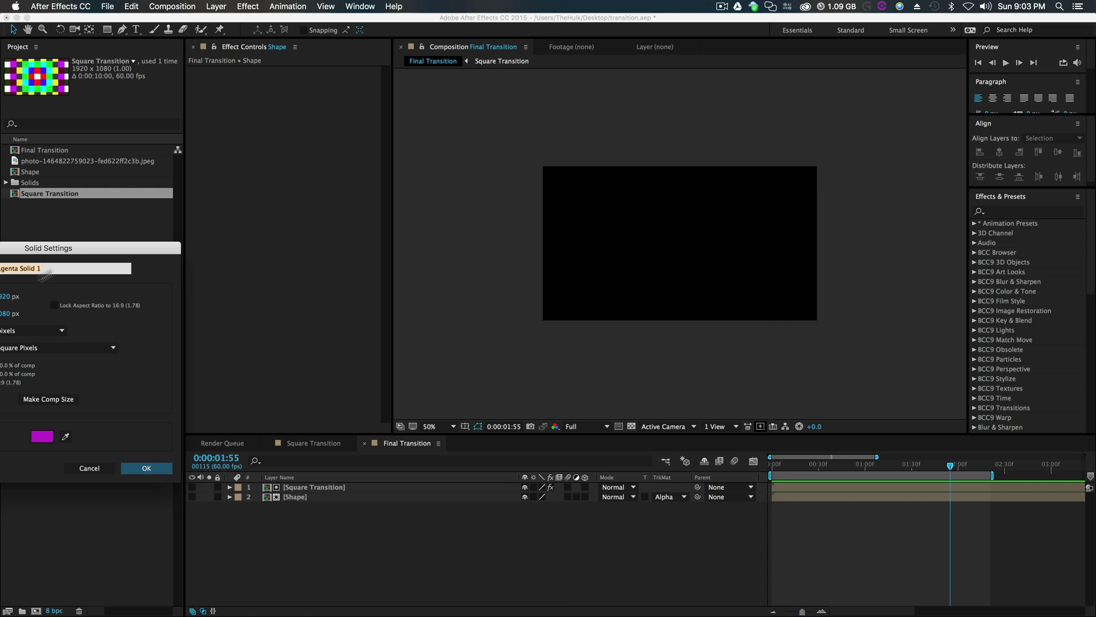
{"action": "left_click", "coordinate": [612, 366]}
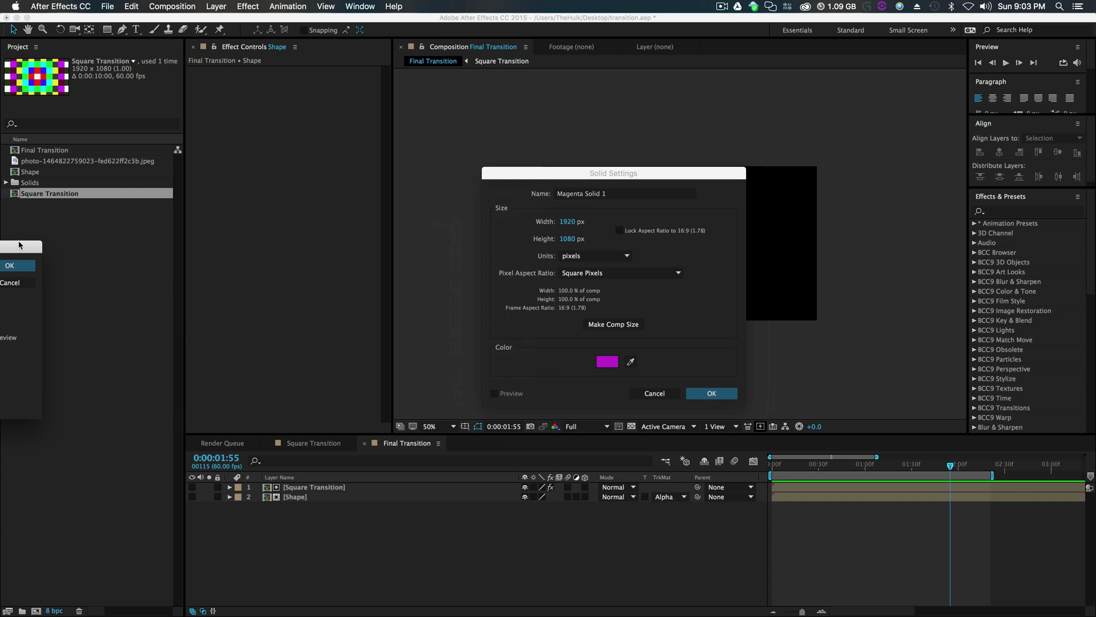
{"action": "left_click", "coordinate": [457, 235]}
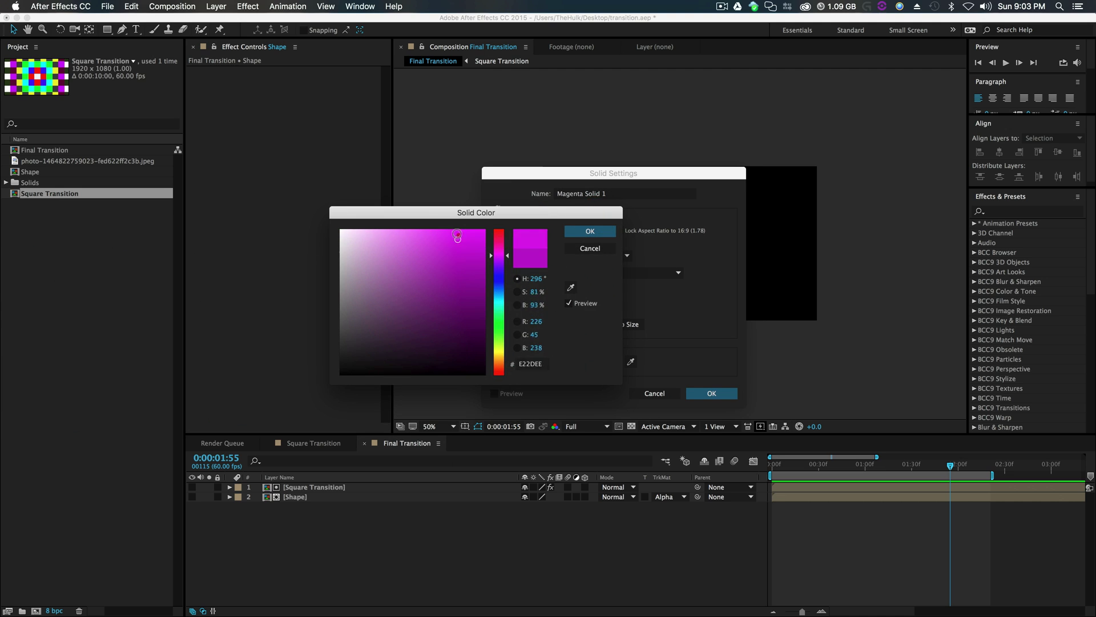
{"action": "left_click", "coordinate": [590, 231]}
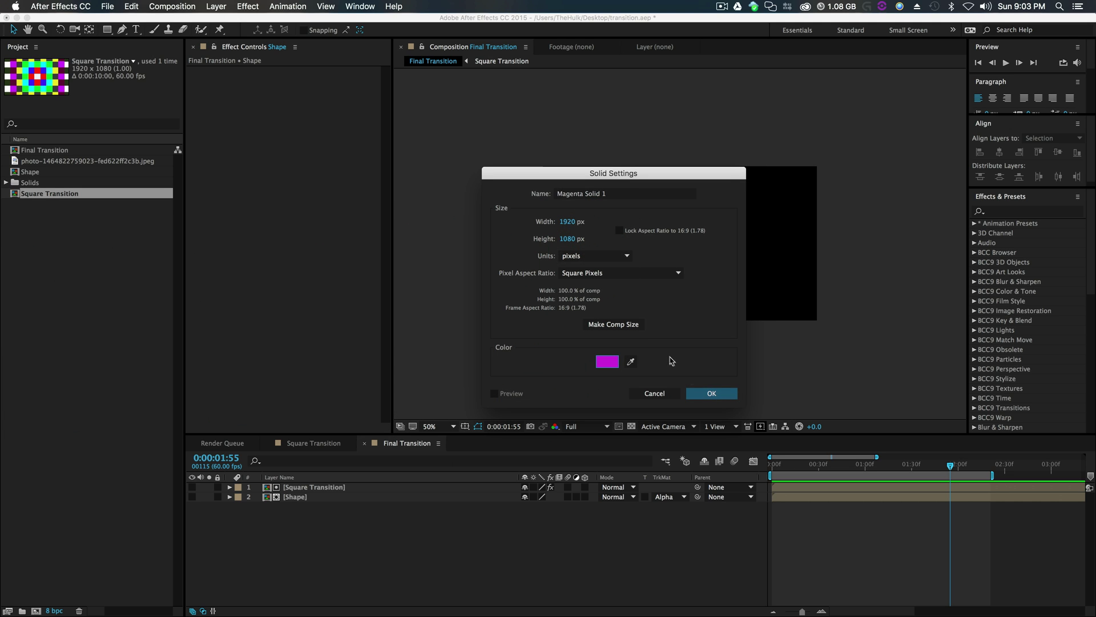
{"action": "left_click", "coordinate": [704, 394]}
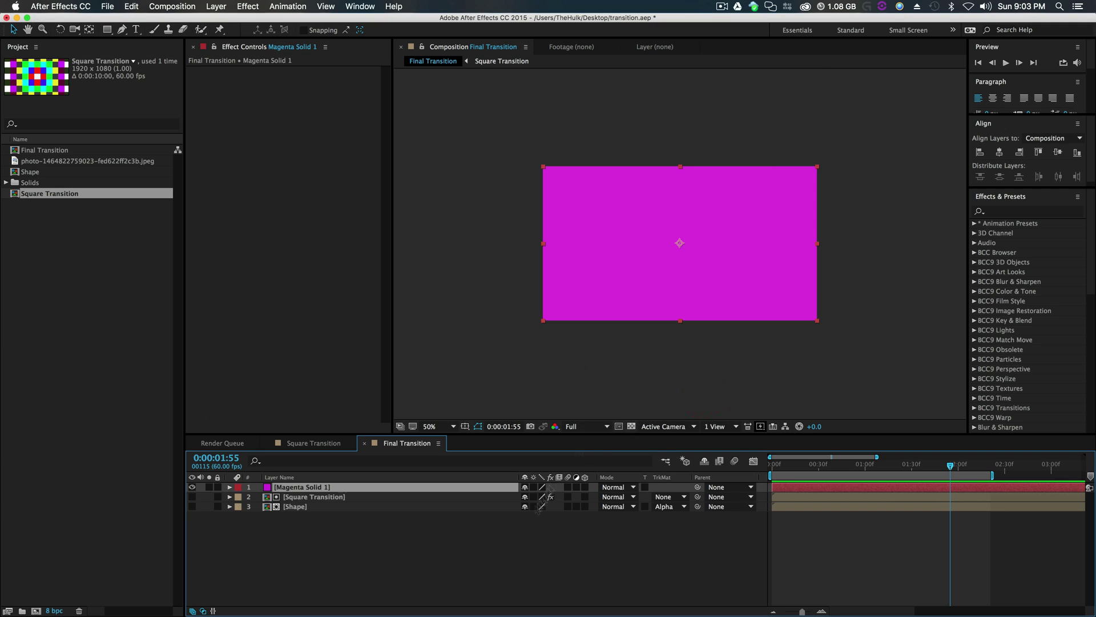
Step: Draw a thin vertical rectangle across the frame with the Rectangle tool
{"action": "left_click", "coordinate": [371, 568]}
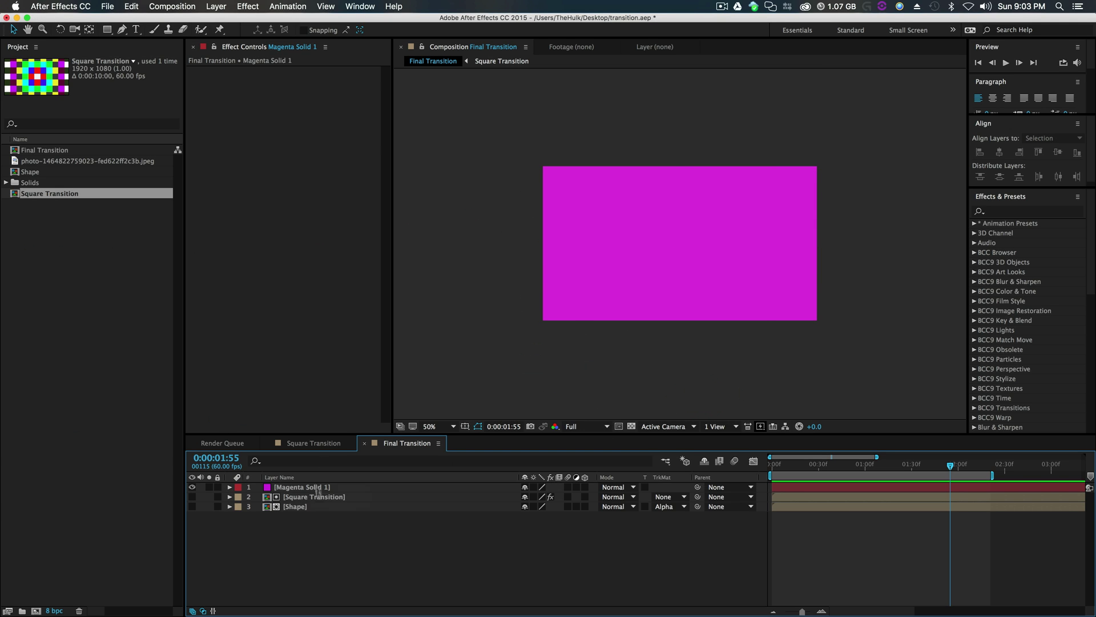
{"action": "left_click", "coordinate": [109, 29]}
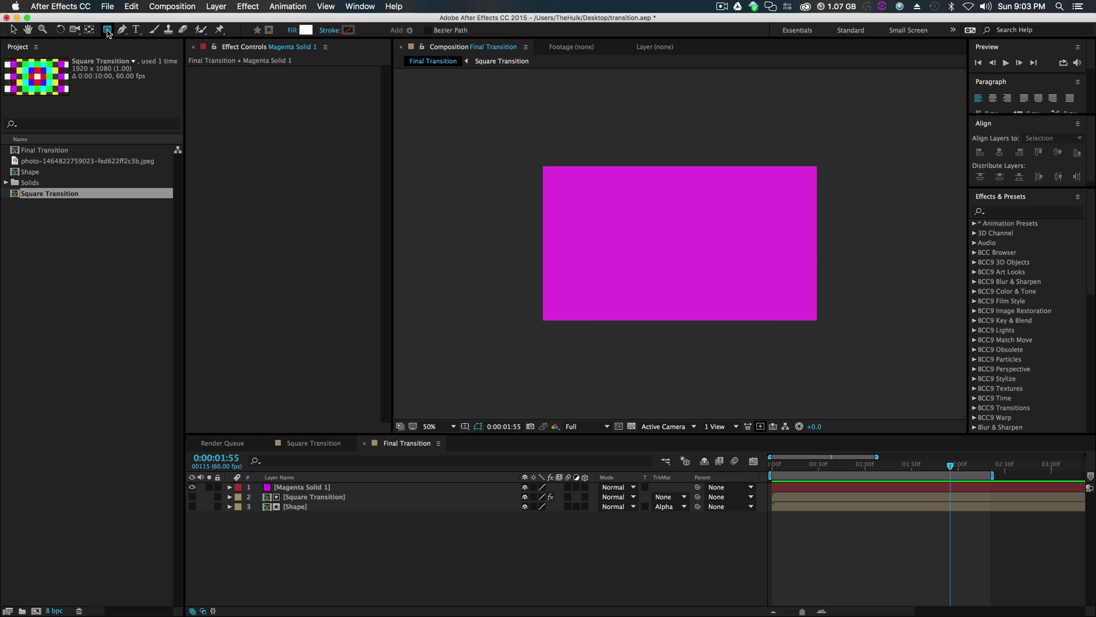
{"action": "left_click_drag", "start_coordinate": [638, 141], "coordinate": [641, 372]}
{"action": "key", "text": "v"}
{"action": "key", "text": "/"}
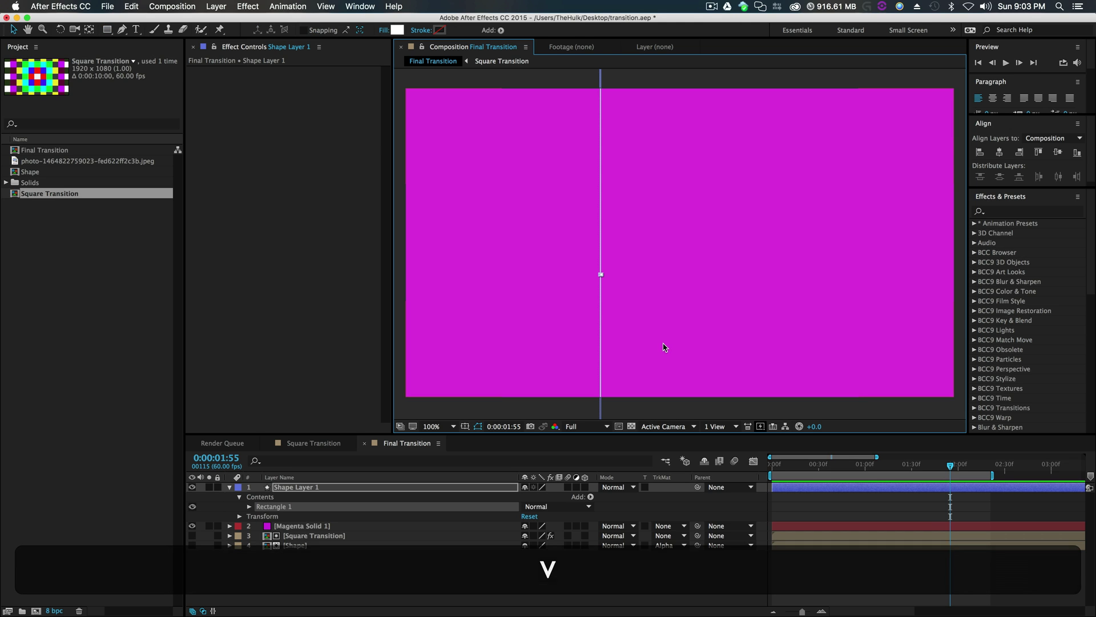
{"action": "key", "text": "comma"}
{"action": "key", "text": "comma"}
{"action": "left_click", "coordinate": [706, 338]}
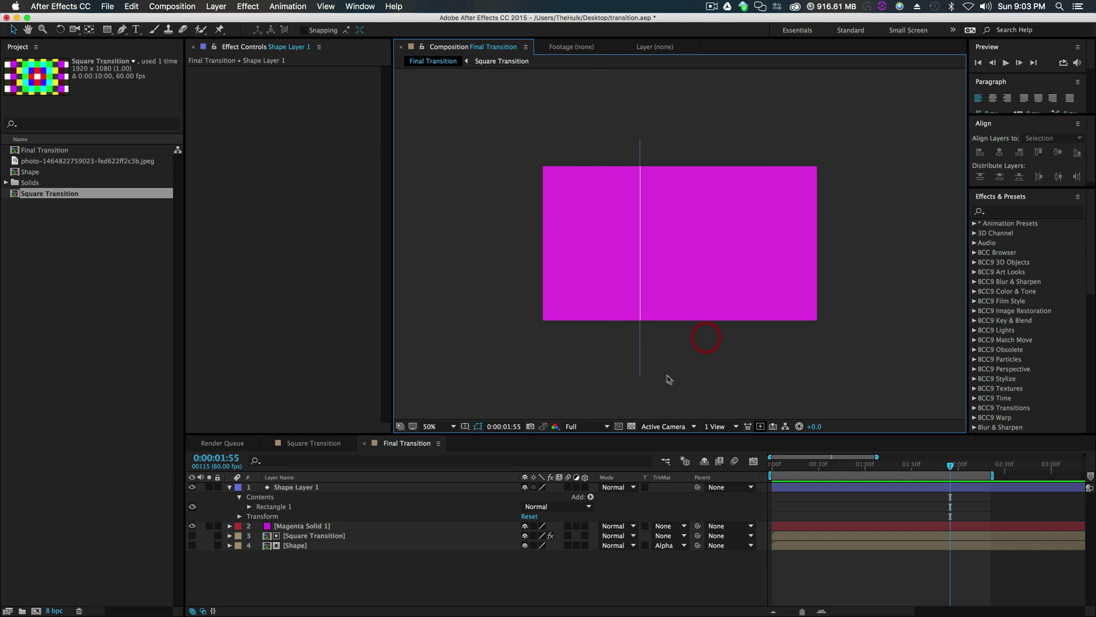
Step: Add a Repeater to Shape Layer 1's Contents
{"action": "left_click", "coordinate": [308, 526]}
{"action": "left_click", "coordinate": [304, 487]}
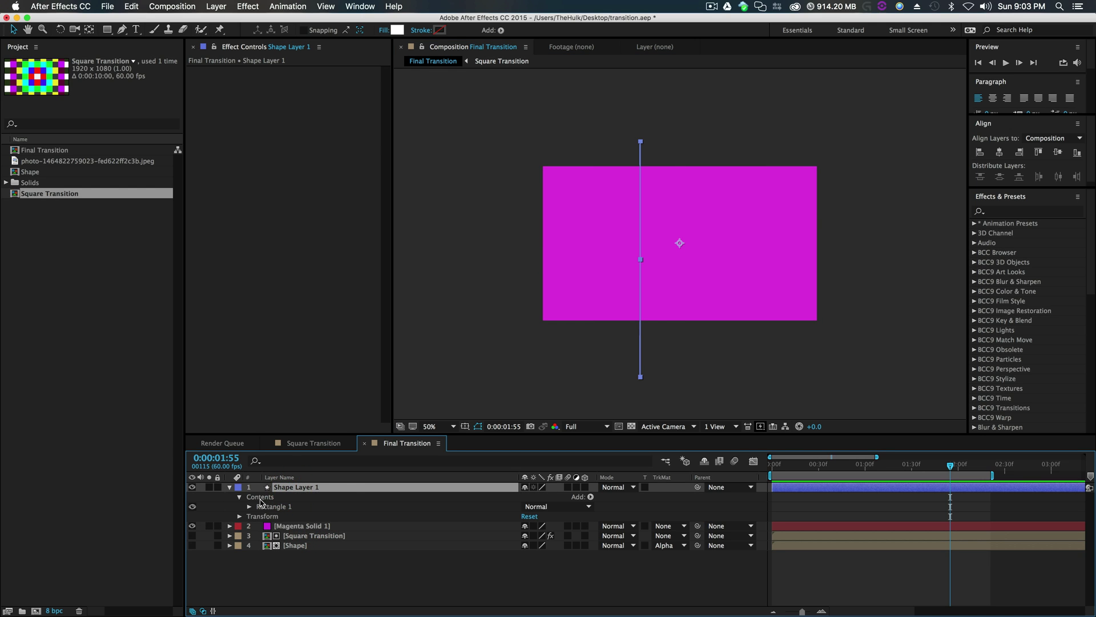
{"action": "left_click", "coordinate": [261, 502]}
{"action": "left_click", "coordinate": [591, 496]}
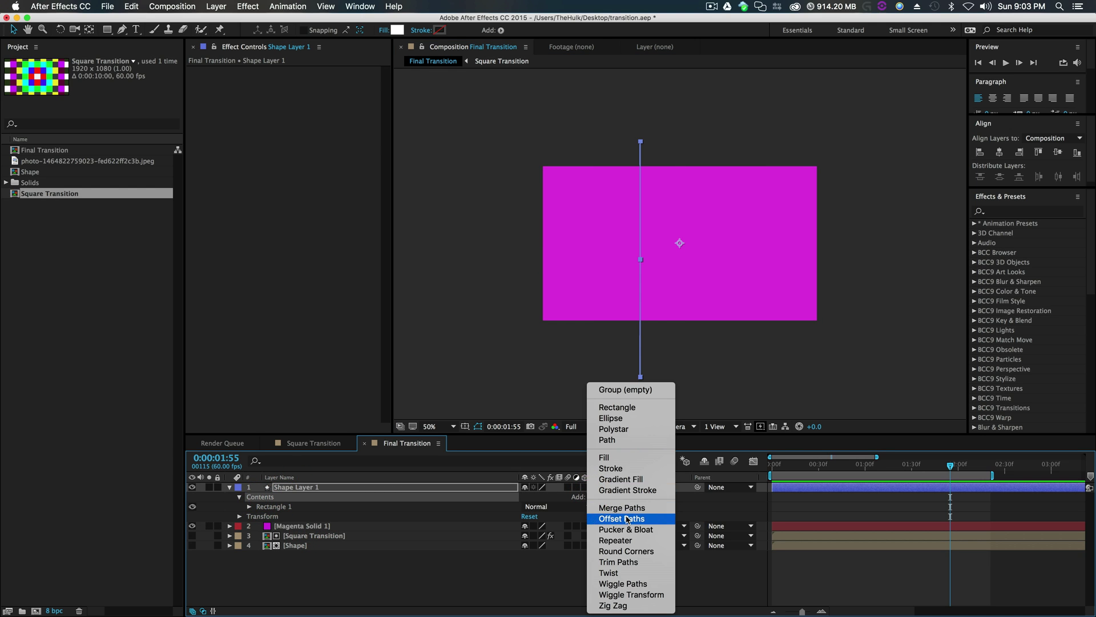
{"action": "left_click", "coordinate": [628, 540]}
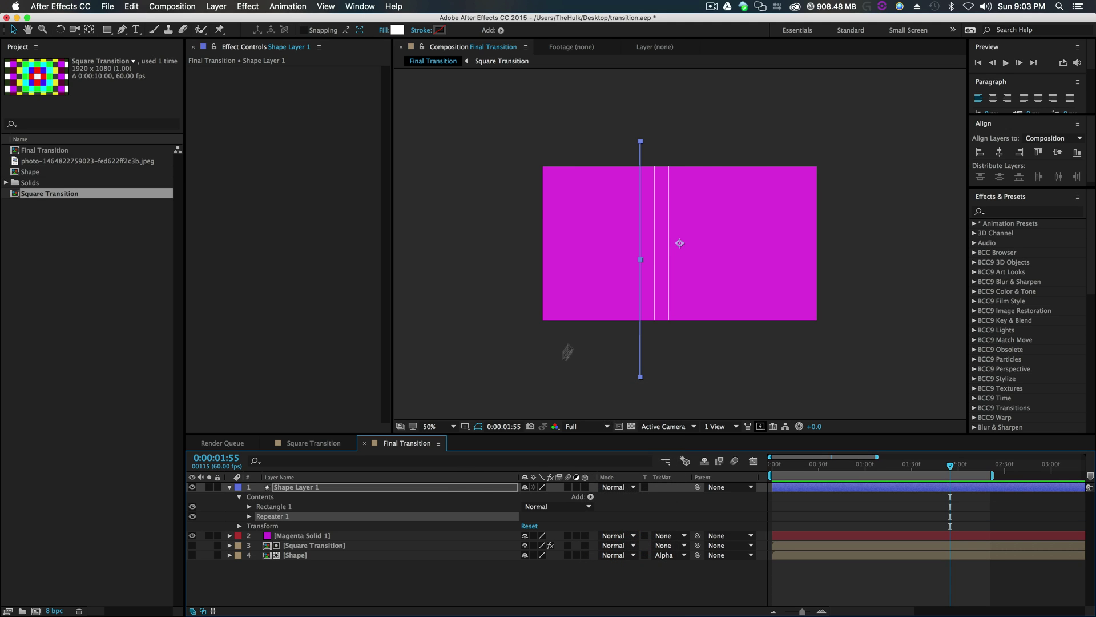
Step: Set Repeater 1 to 158 copies with an offset of -54
{"action": "left_click", "coordinate": [248, 516]}
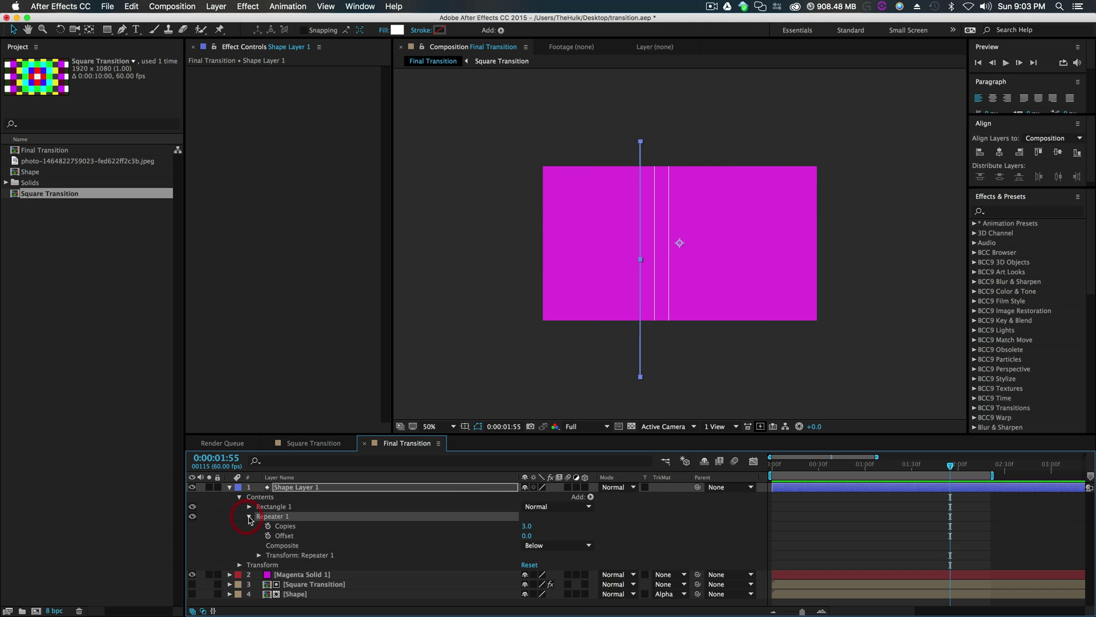
{"action": "left_click", "coordinate": [250, 517]}
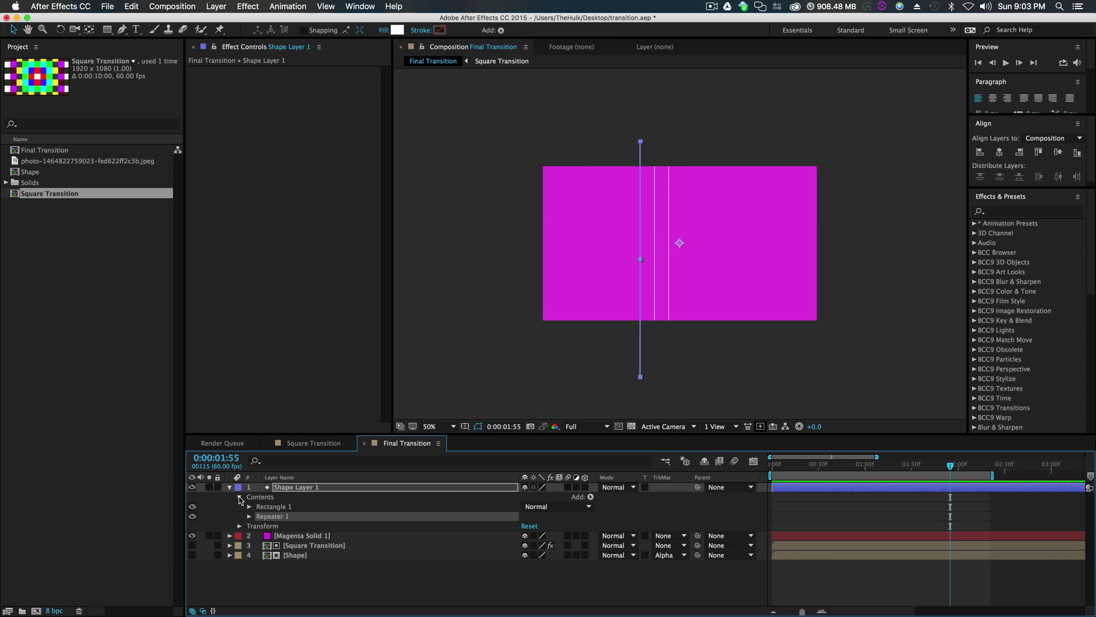
{"action": "left_click", "coordinate": [239, 496]}
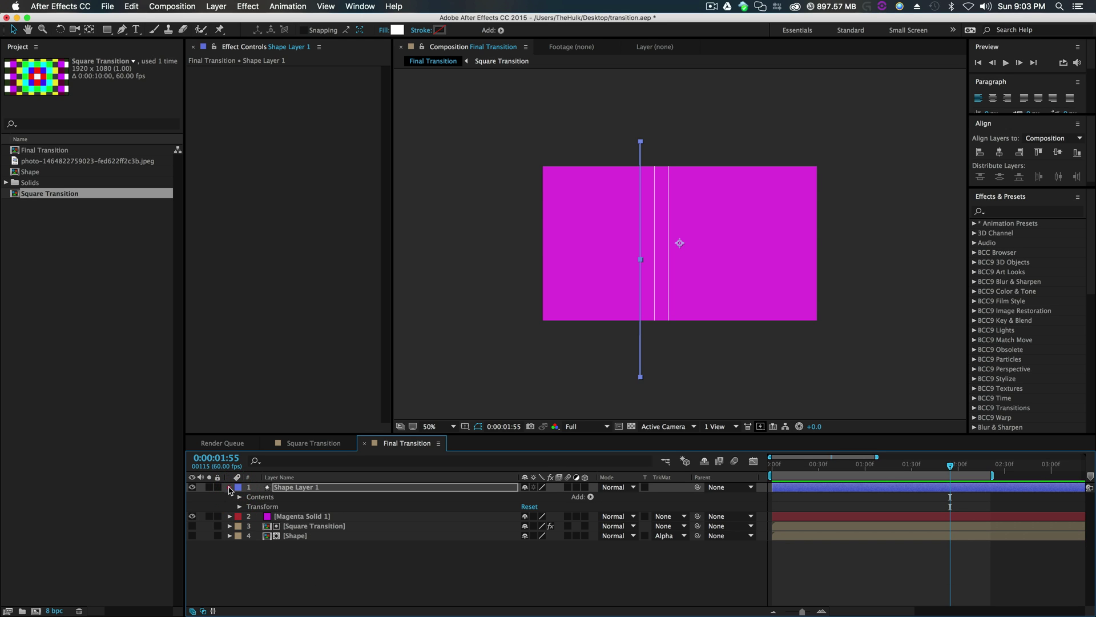
{"action": "left_click", "coordinate": [229, 488]}
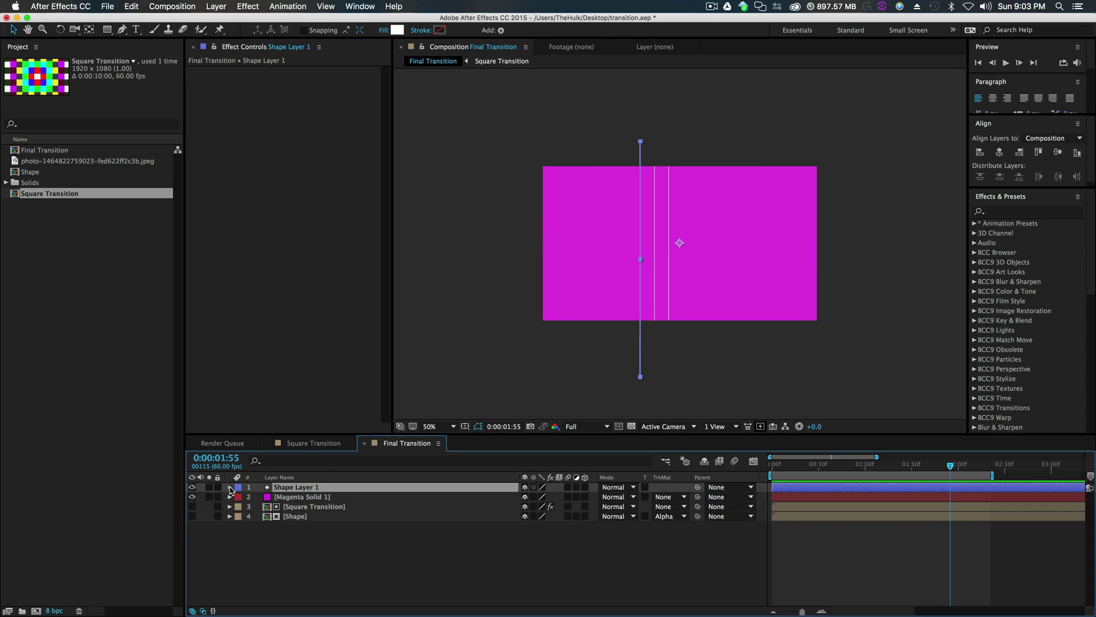
{"action": "left_click", "coordinate": [230, 489]}
{"action": "left_click", "coordinate": [239, 496]}
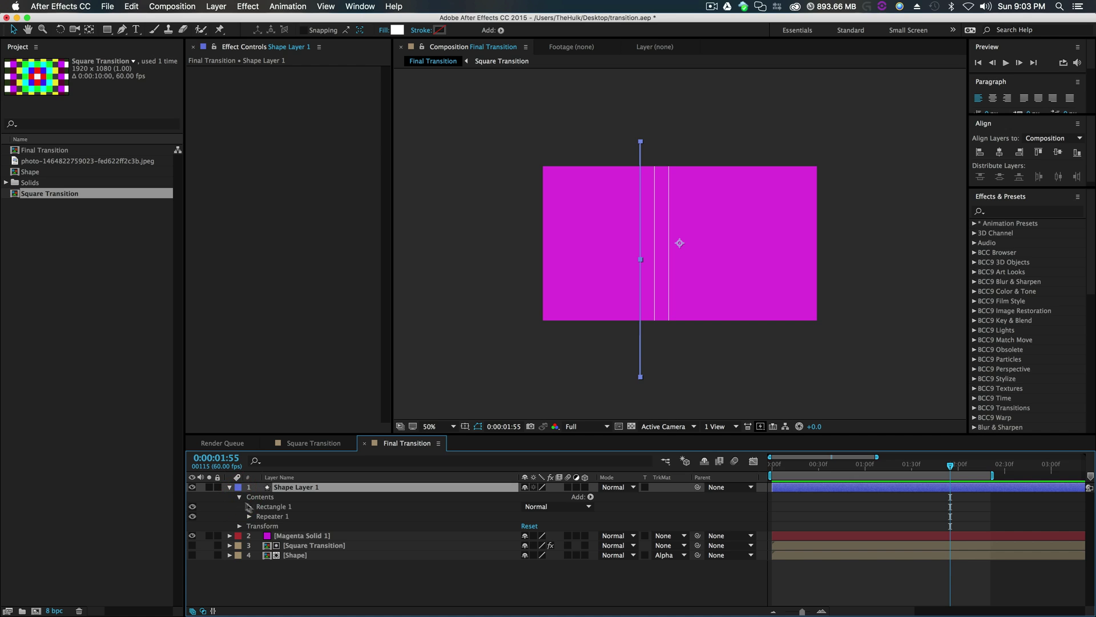
{"action": "left_click", "coordinate": [249, 517]}
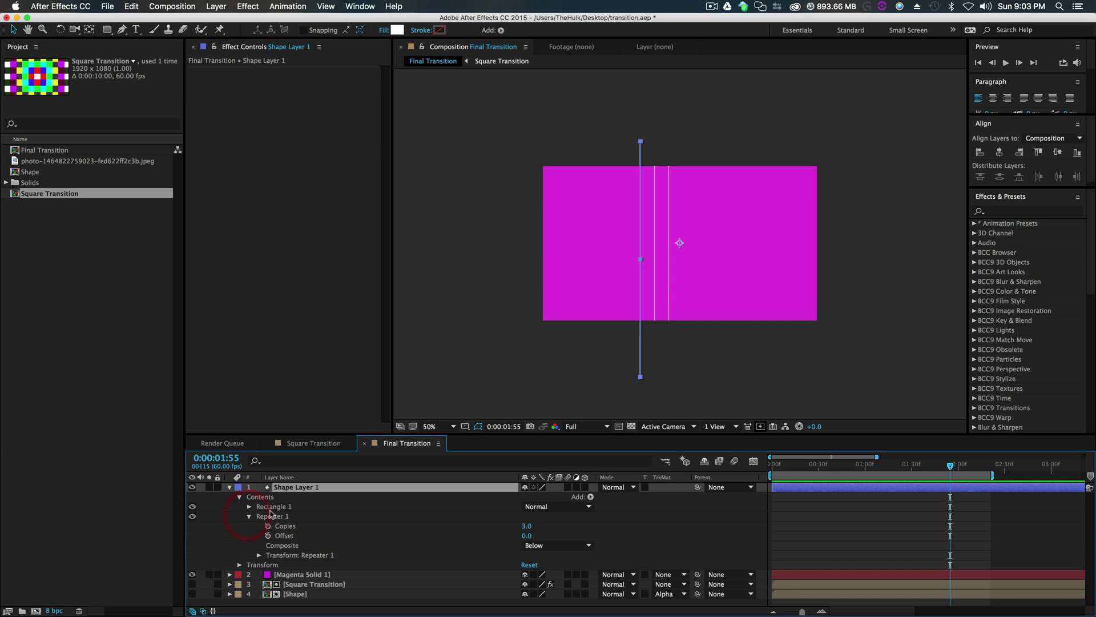
{"action": "left_click_drag", "start_coordinate": [524, 528], "coordinate": [621, 534]}
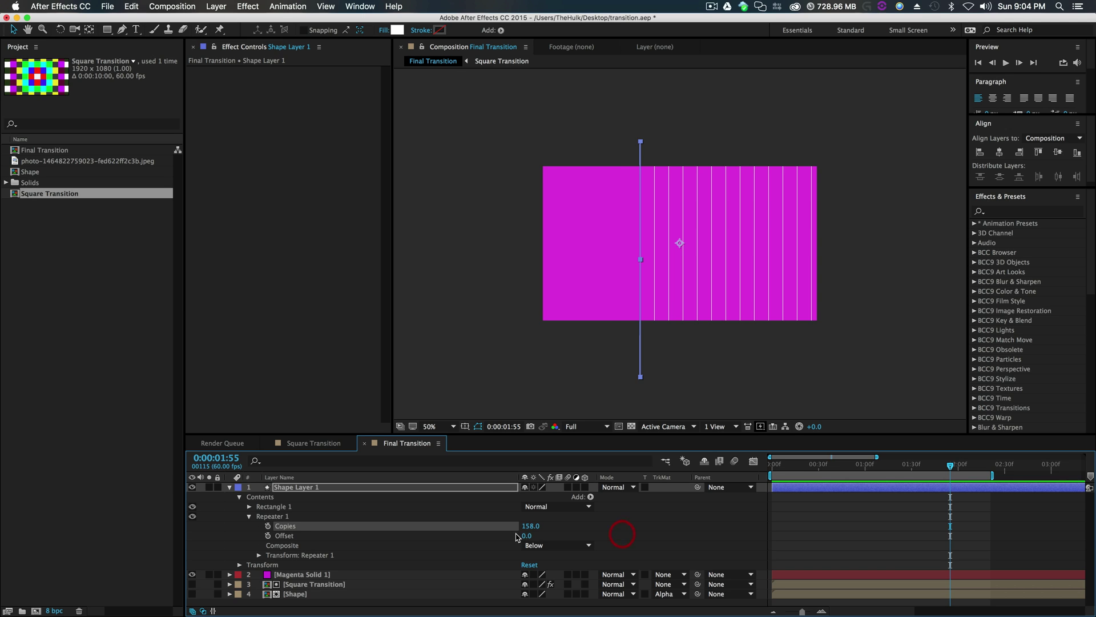
{"action": "mouse_move", "coordinate": [520, 533]}
{"action": "left_mouse_down"}
{"action": "mouse_move", "coordinate": [543, 536]}
{"action": "mouse_move", "coordinate": [499, 539]}
{"action": "left_mouse_up"}
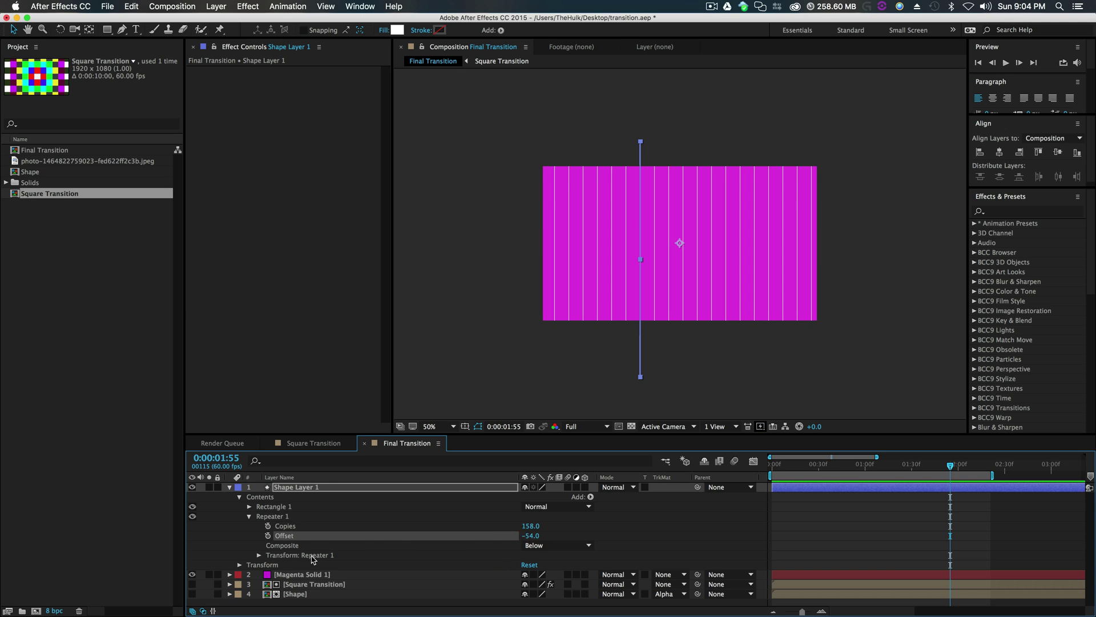
Step: Set the repeater's Transform Position to 17,0 to pack the stripes tightly
{"action": "left_click", "coordinate": [312, 555]}
{"action": "left_click", "coordinate": [258, 554]}
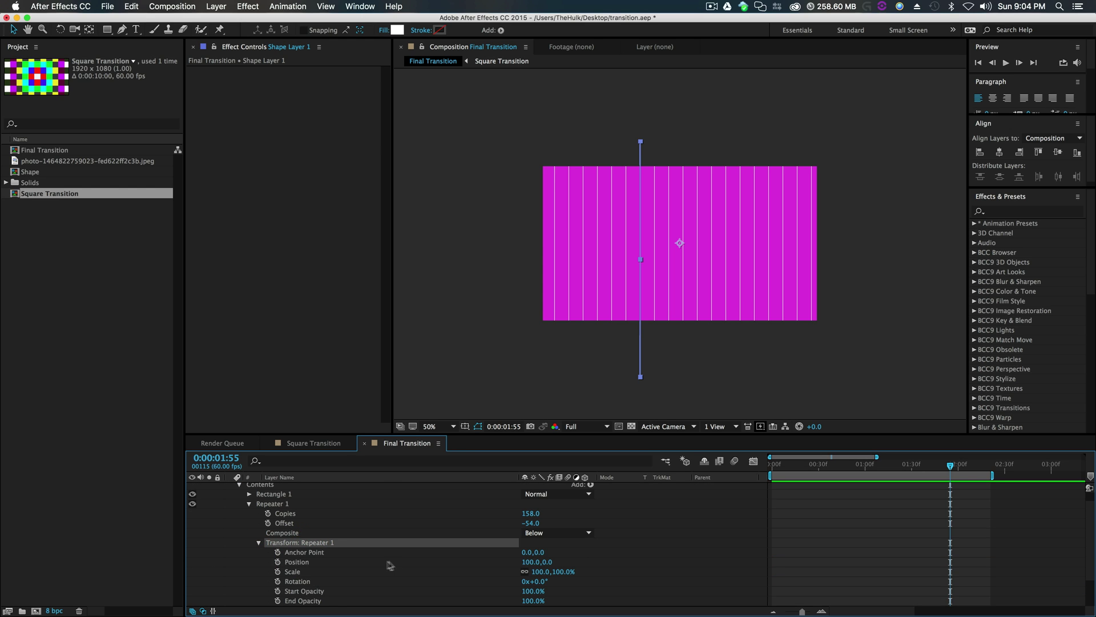
{"action": "left_click", "coordinate": [297, 562]}
{"action": "left_click_drag", "start_coordinate": [523, 559], "coordinate": [481, 566]}
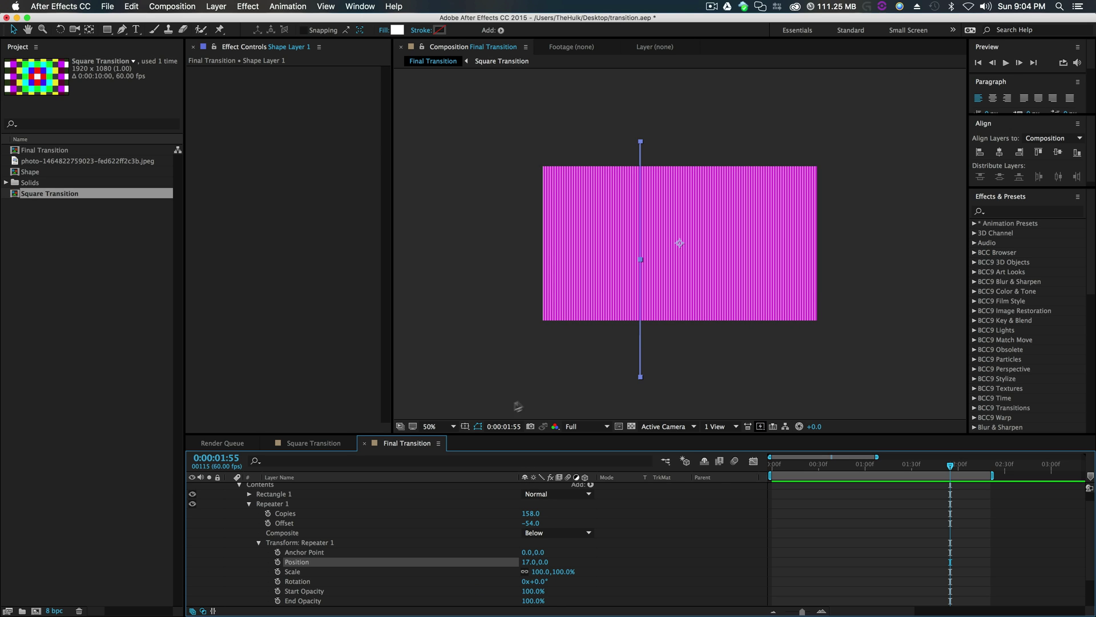
{"action": "scroll", "coordinate": [263, 506], "scroll_direction": "up", "scroll_amount": 1}
{"action": "left_click", "coordinate": [309, 489]}
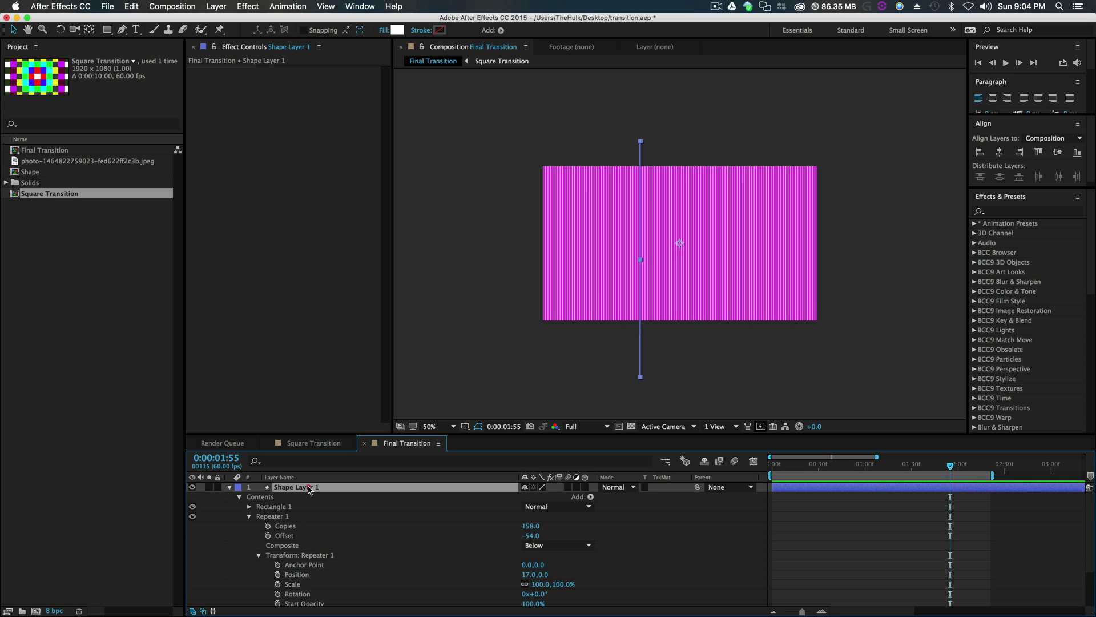
Step: Rotate Shape Layer 1 by 15°, undoing an accidental move of the magenta solid
{"action": "key", "text": "r"}
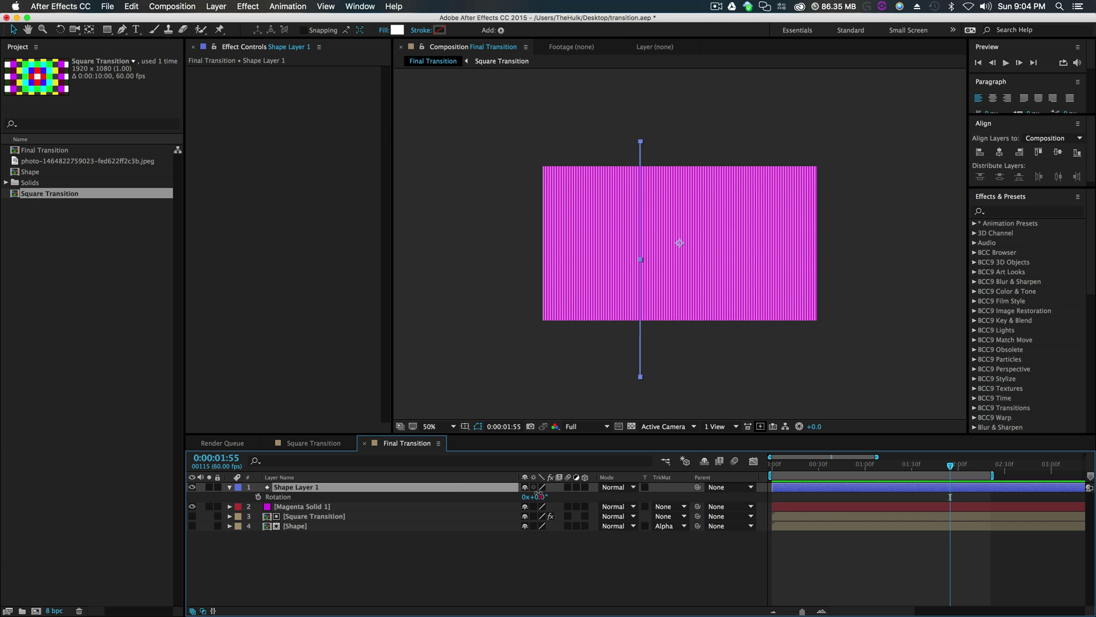
{"action": "left_click_drag", "start_coordinate": [537, 494], "coordinate": [544, 491]}
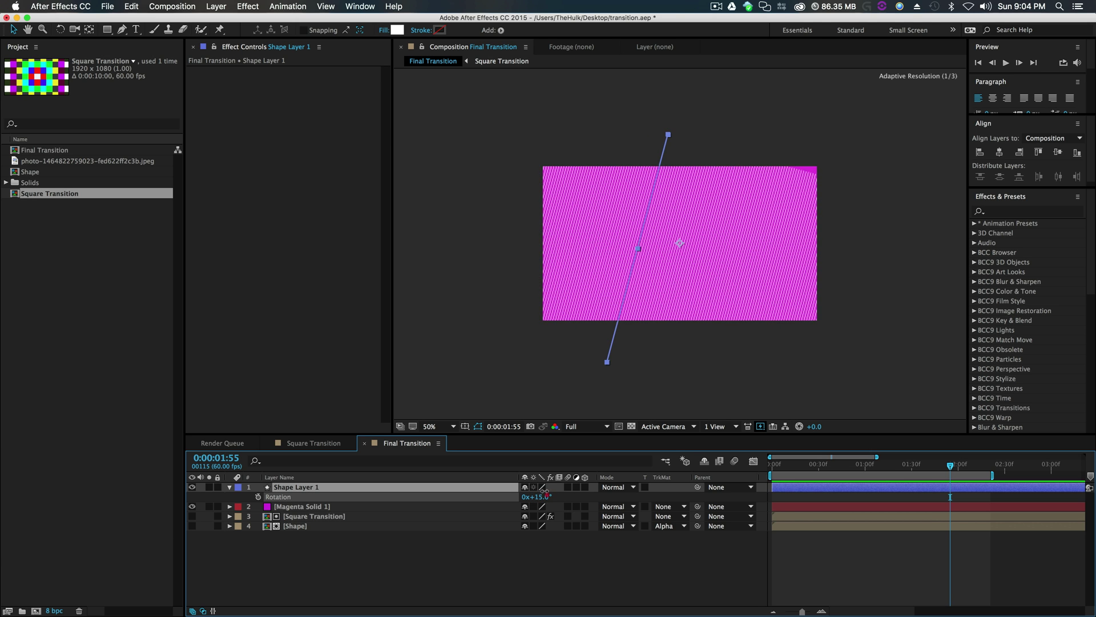
{"action": "left_click", "coordinate": [671, 282]}
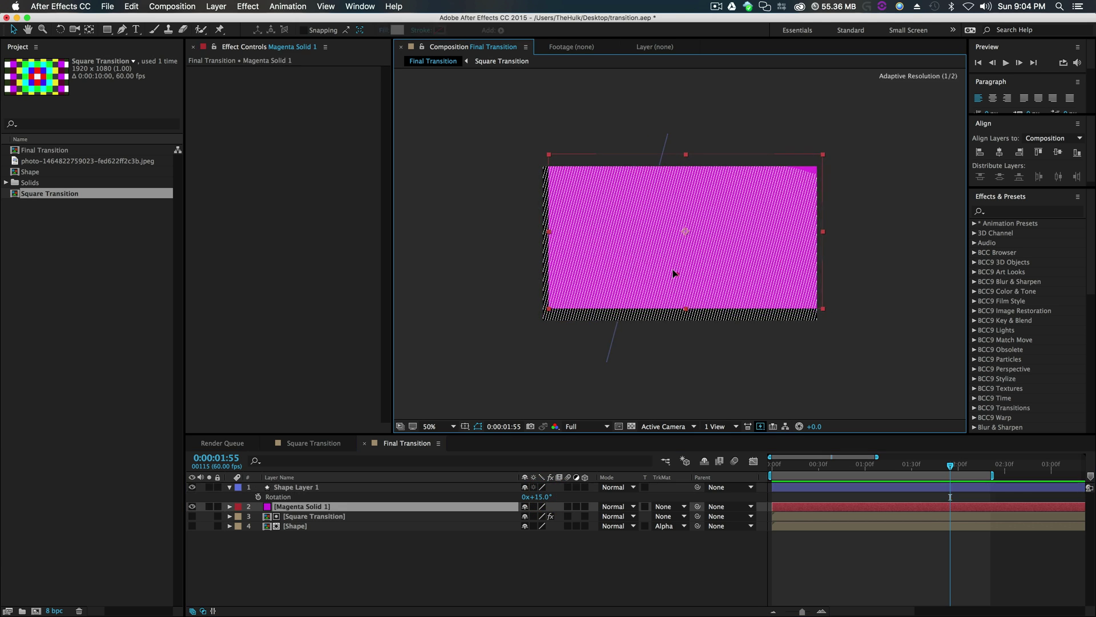
{"action": "key", "text": "super+z"}
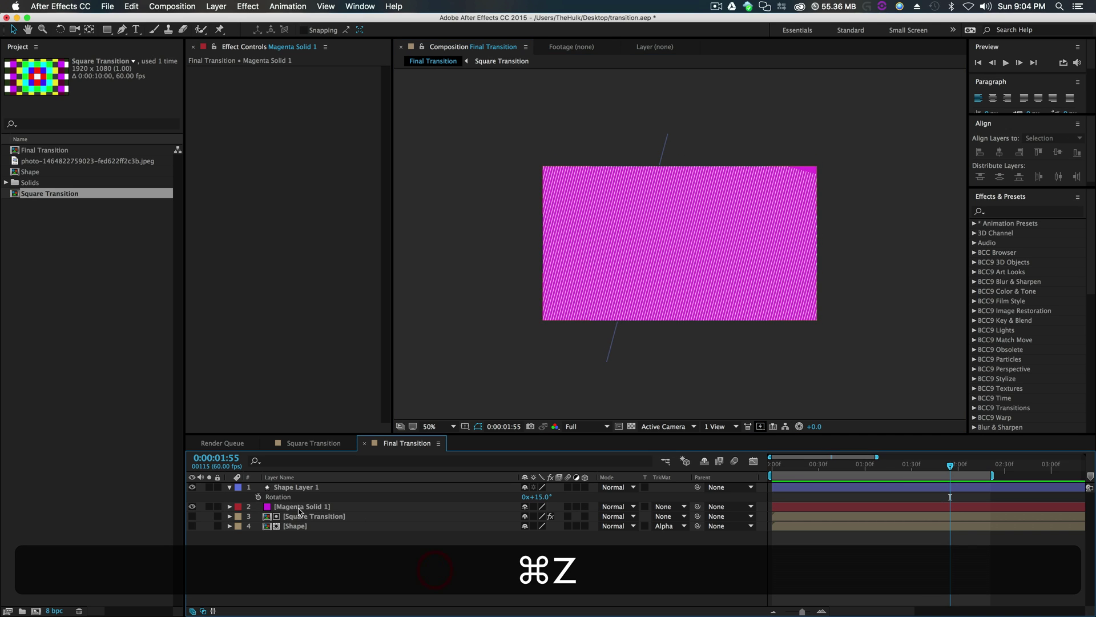
{"action": "left_click_drag", "start_coordinate": [714, 287], "coordinate": [714, 274]}
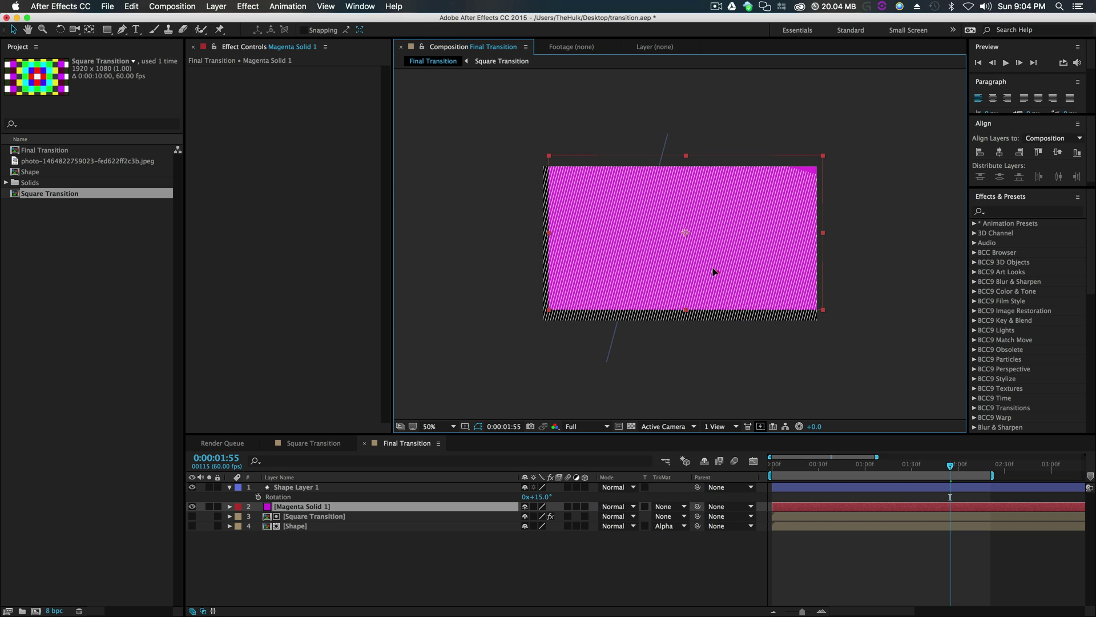
{"action": "key", "text": "super+z"}
{"action": "left_click", "coordinate": [317, 590]}
{"action": "left_click", "coordinate": [292, 489]}
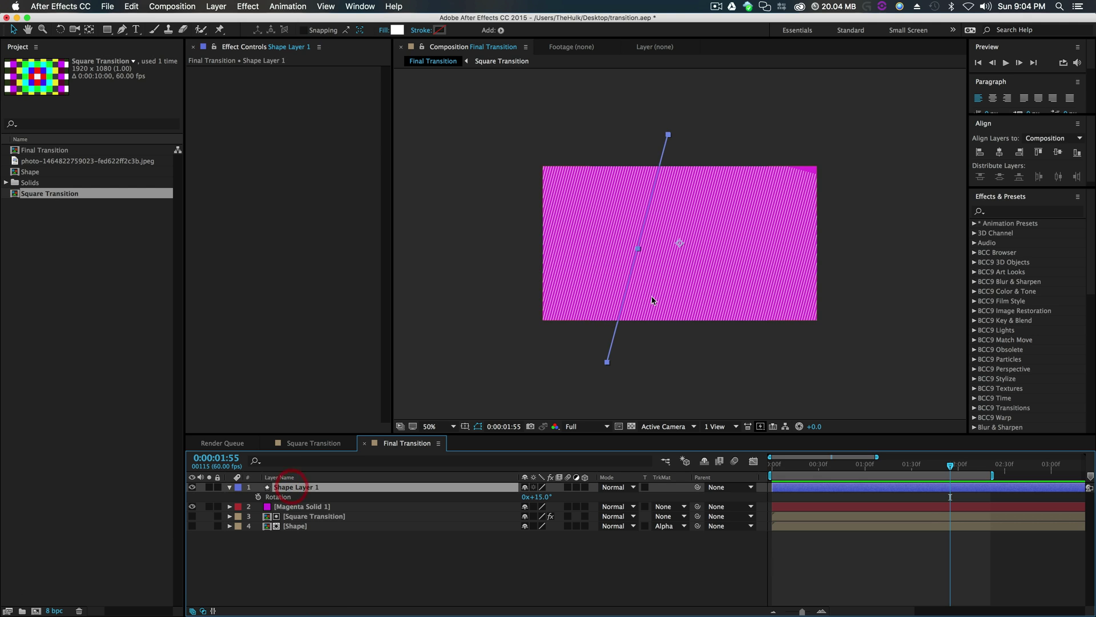
Step: Nudge the stripe layer up and right and fade its opacity to 23%
{"action": "left_click_drag", "start_coordinate": [680, 244], "coordinate": [687, 234]}
{"action": "key", "text": "slash"}
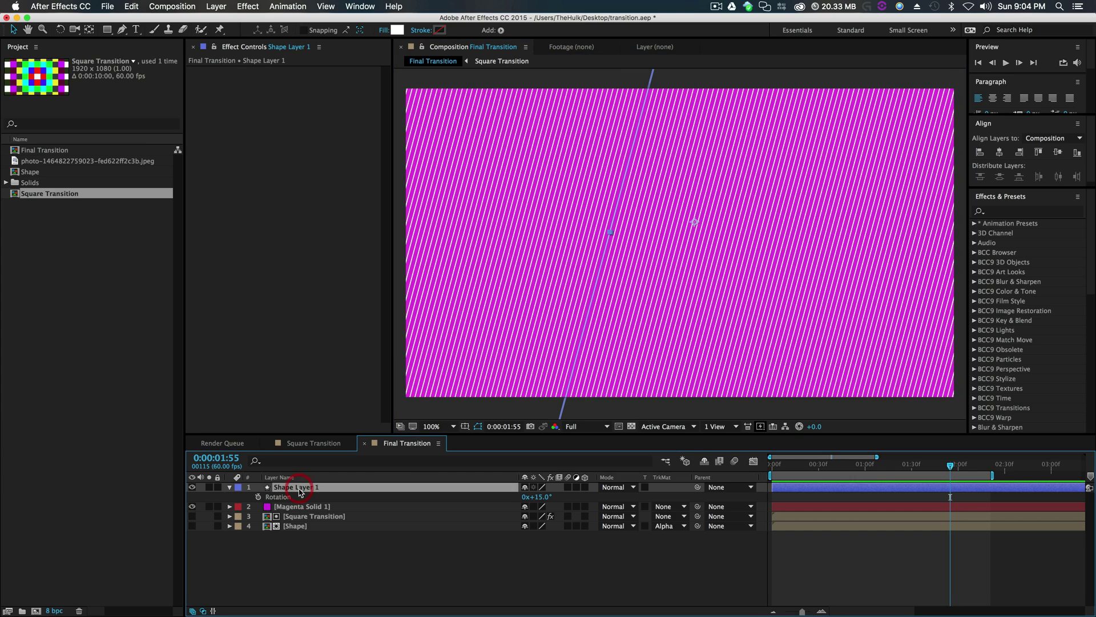
{"action": "key", "text": "t"}
{"action": "left_click_drag", "start_coordinate": [524, 496], "coordinate": [492, 501]}
Step: Pre-compose Shape Layer 1 and Magenta Solid 1 into a new composition named 'shape 2'
{"action": "key", "text": "F2"}
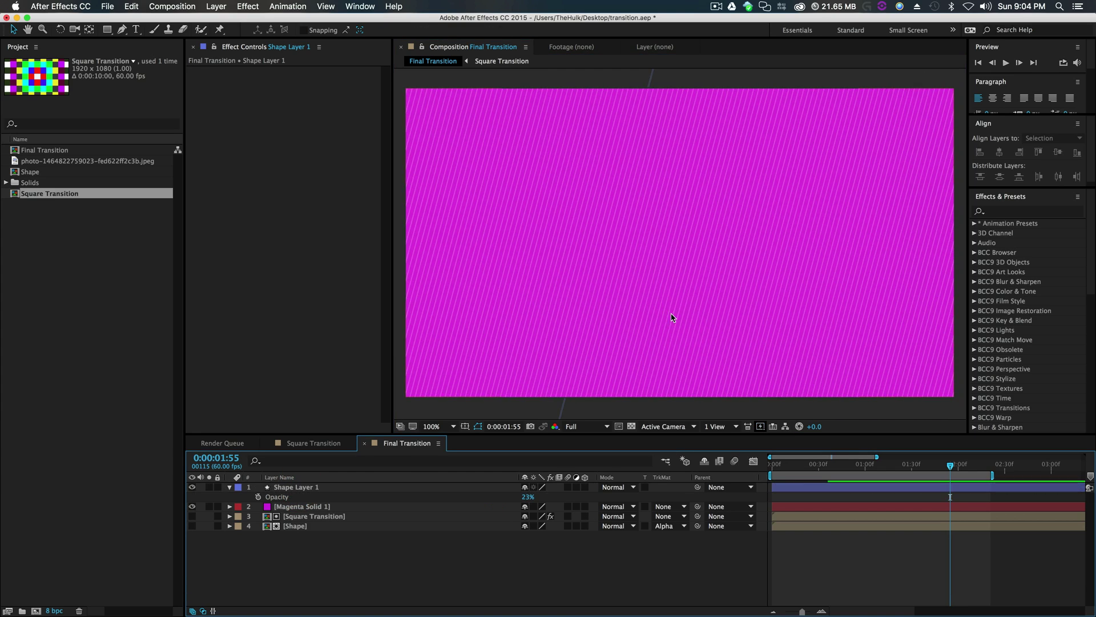
{"action": "key", "text": "comma"}
{"action": "left_click", "coordinate": [785, 368]}
{"action": "key", "text": "period"}
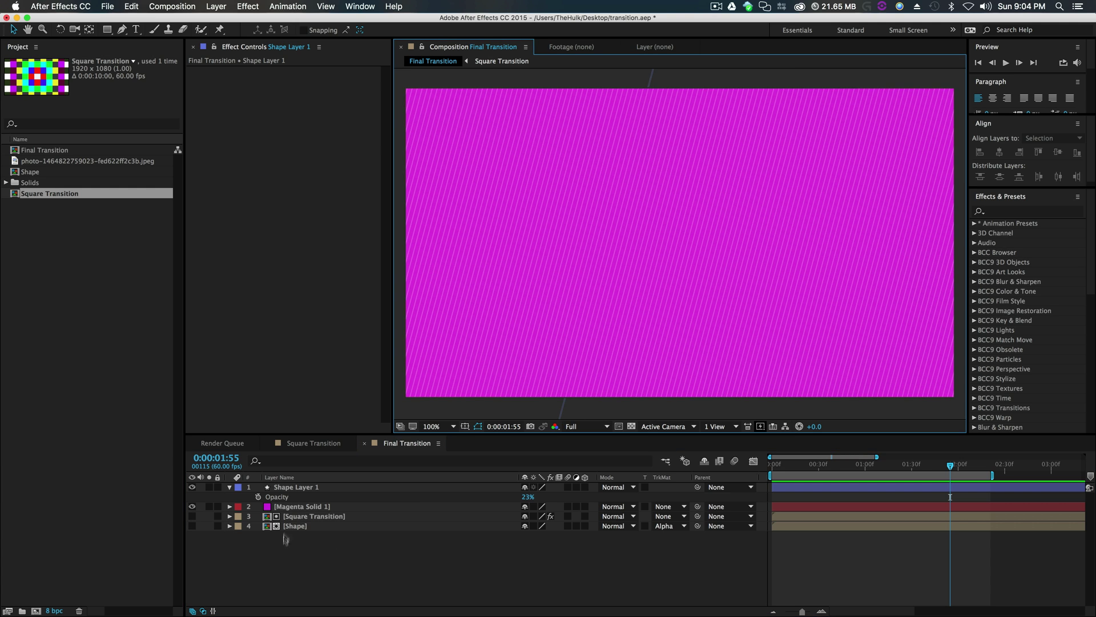
{"action": "left_click", "coordinate": [290, 489]}
{"action": "left_click", "coordinate": [289, 506], "text": "shift"}
{"action": "right_click", "coordinate": [289, 507]}
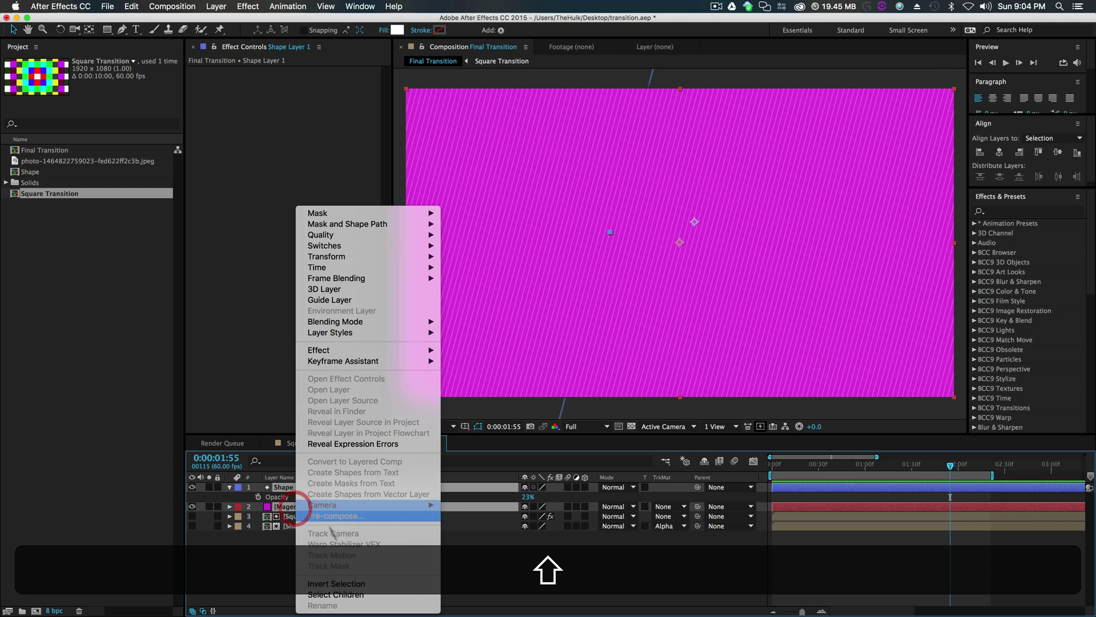
{"action": "left_click", "coordinate": [336, 515]}
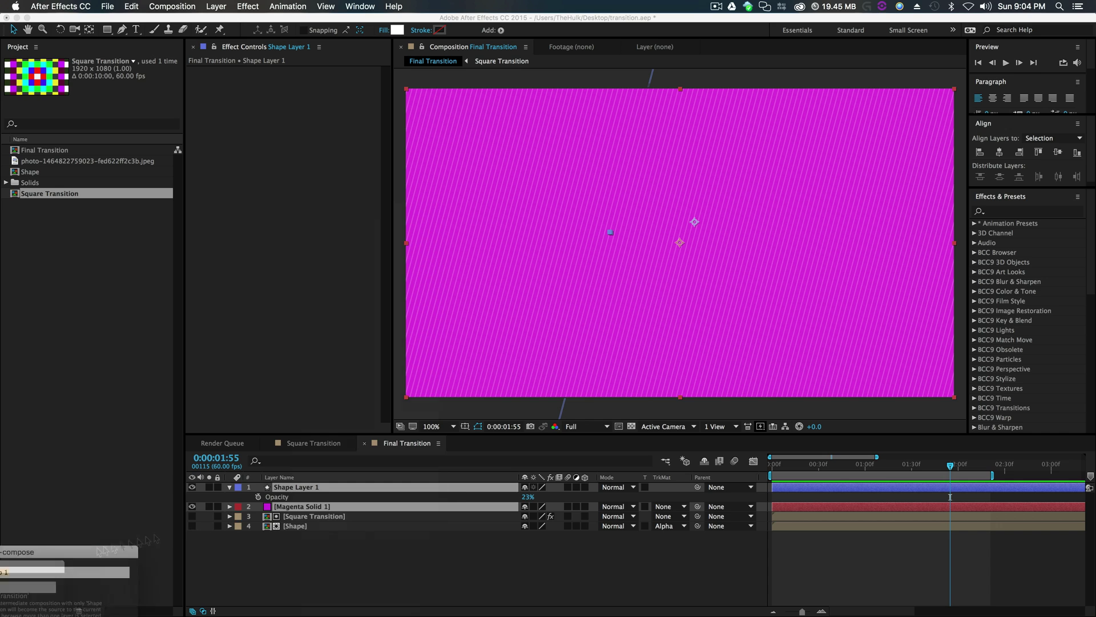
{"action": "left_click", "coordinate": [595, 344]}
{"action": "type", "text": "sha"}
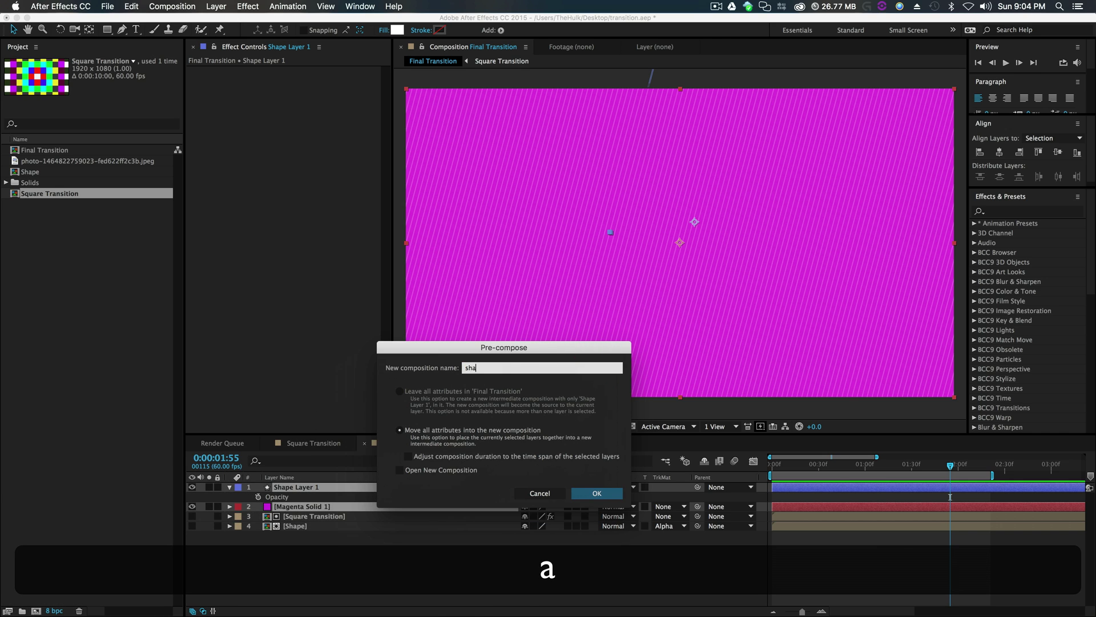
{"action": "type", "text": "pe 2"}
{"action": "key", "text": "Return"}
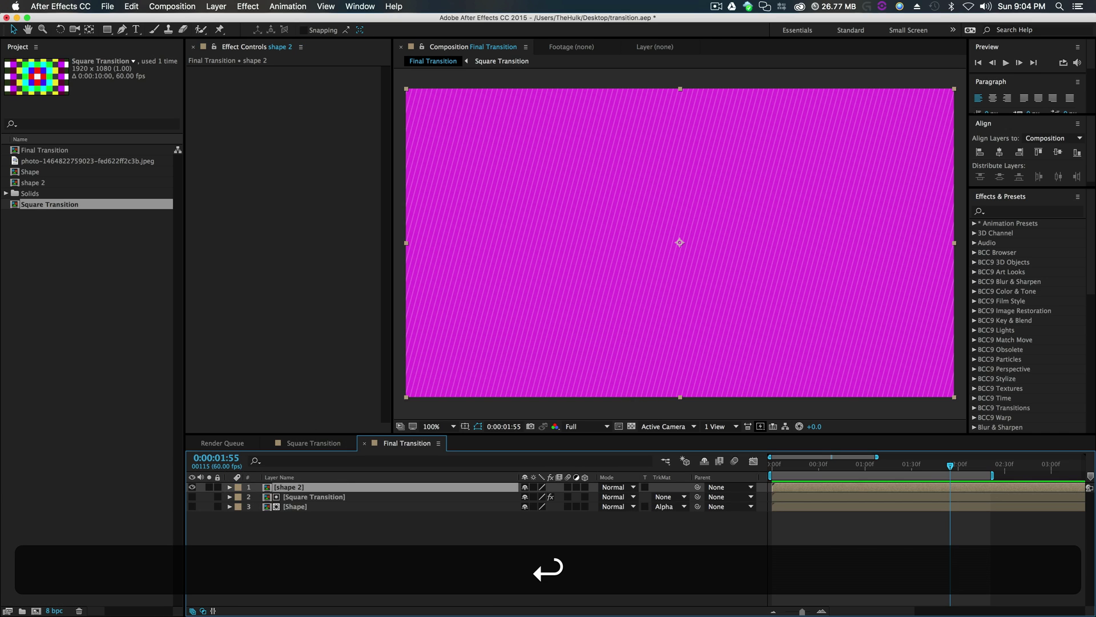
Step: Move shape 2 below Square Transition and set its track matte to Alpha Matte
{"action": "left_click_drag", "start_coordinate": [289, 487], "coordinate": [312, 506]}
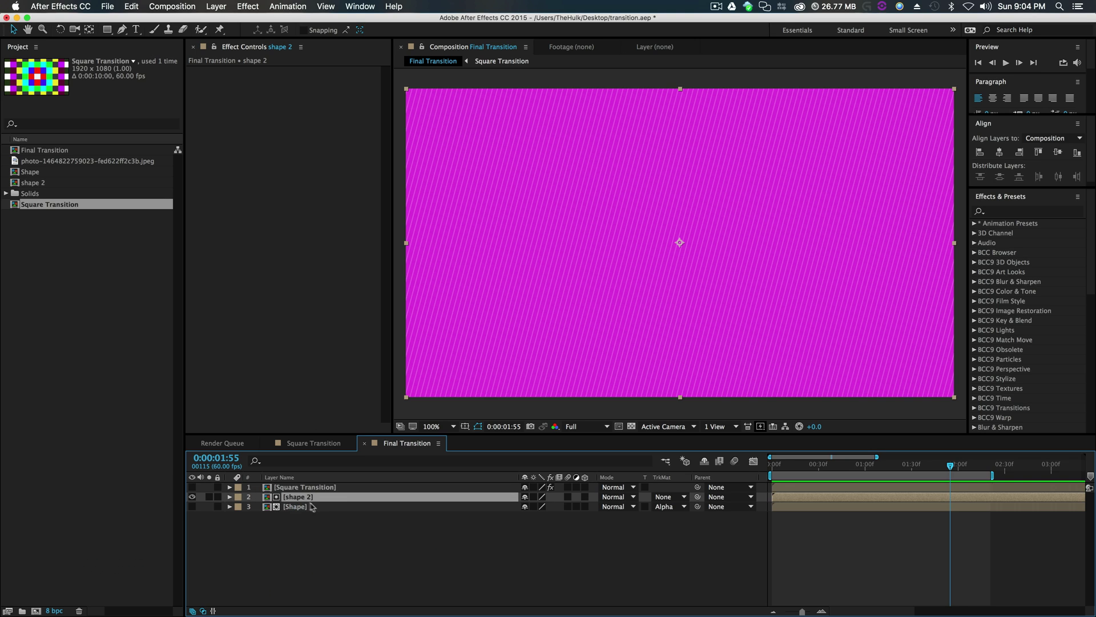
{"action": "left_click", "coordinate": [668, 496]}
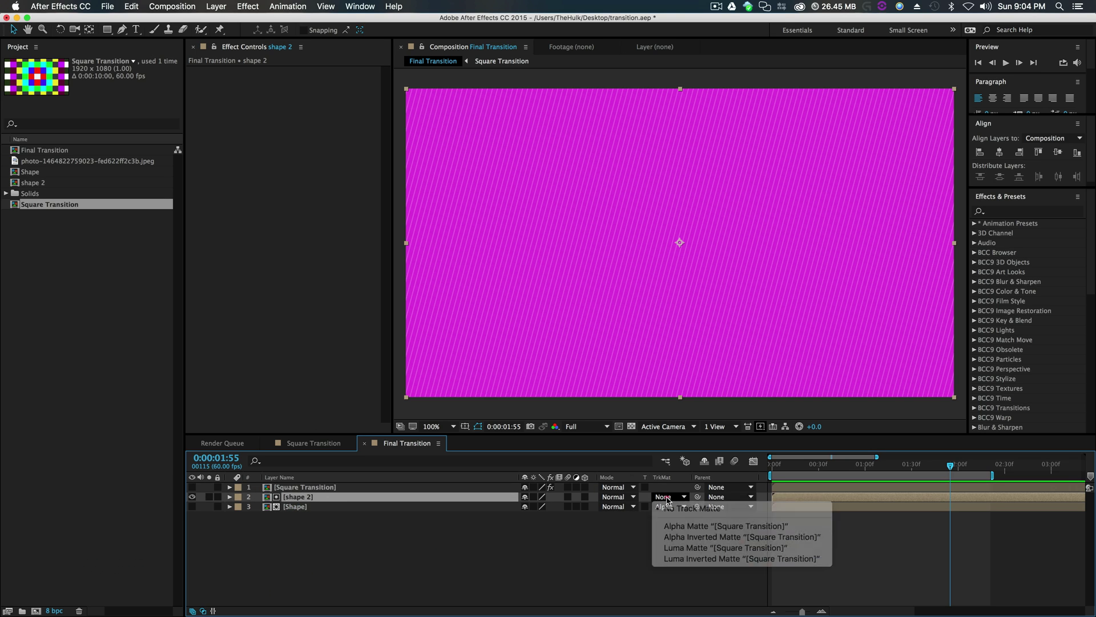
{"action": "left_click", "coordinate": [679, 527]}
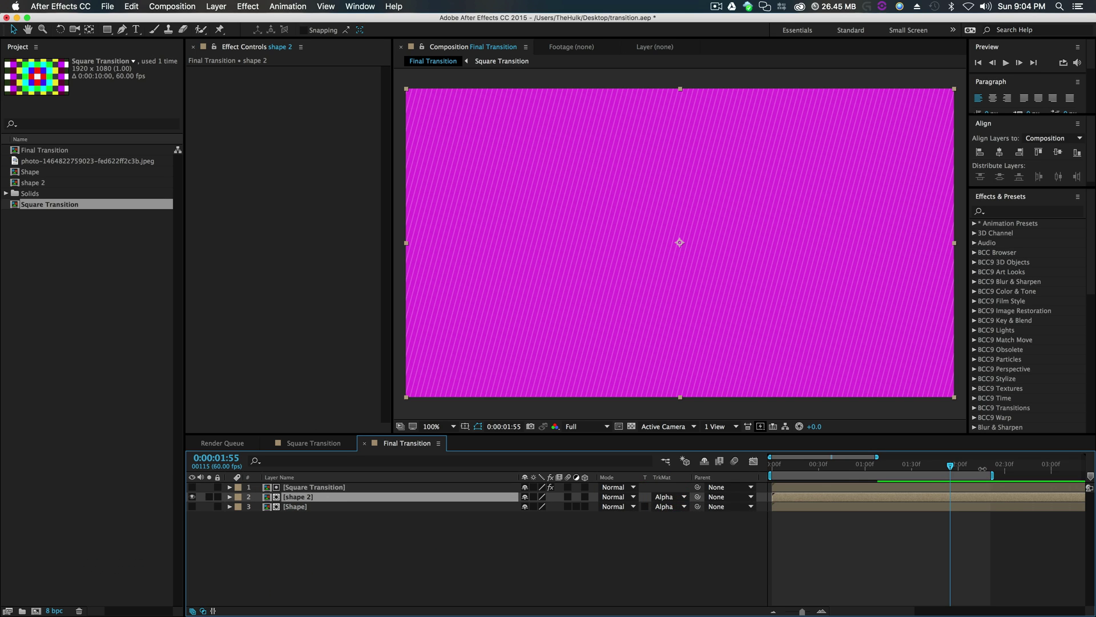
{"action": "mouse_move", "coordinate": [952, 469]}
{"action": "left_mouse_down"}
{"action": "mouse_move", "coordinate": [799, 477]}
{"action": "mouse_move", "coordinate": [950, 477]}
{"action": "left_mouse_up"}
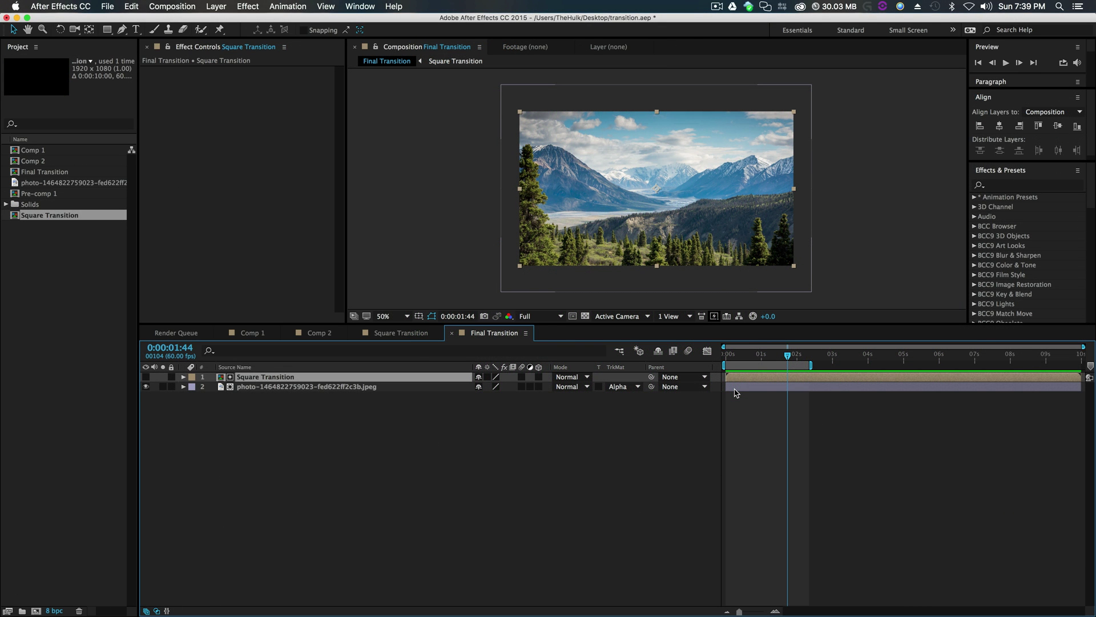
Step: Turn on Square Transition's visibility and hide the mountain photo layer
{"action": "left_click", "coordinate": [146, 377]}
{"action": "left_click", "coordinate": [252, 387]}
{"action": "left_click", "coordinate": [146, 388]}
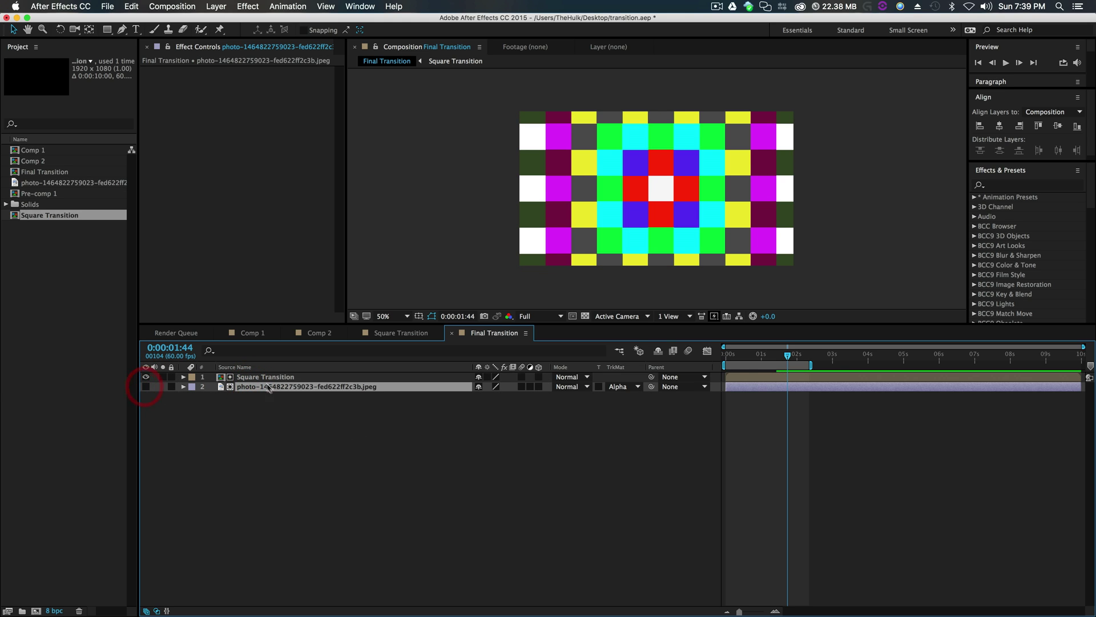
{"action": "left_click", "coordinate": [243, 377]}
Step: Apply a Fill effect to Square Transition and set its colour to white
{"action": "left_click", "coordinate": [996, 185]}
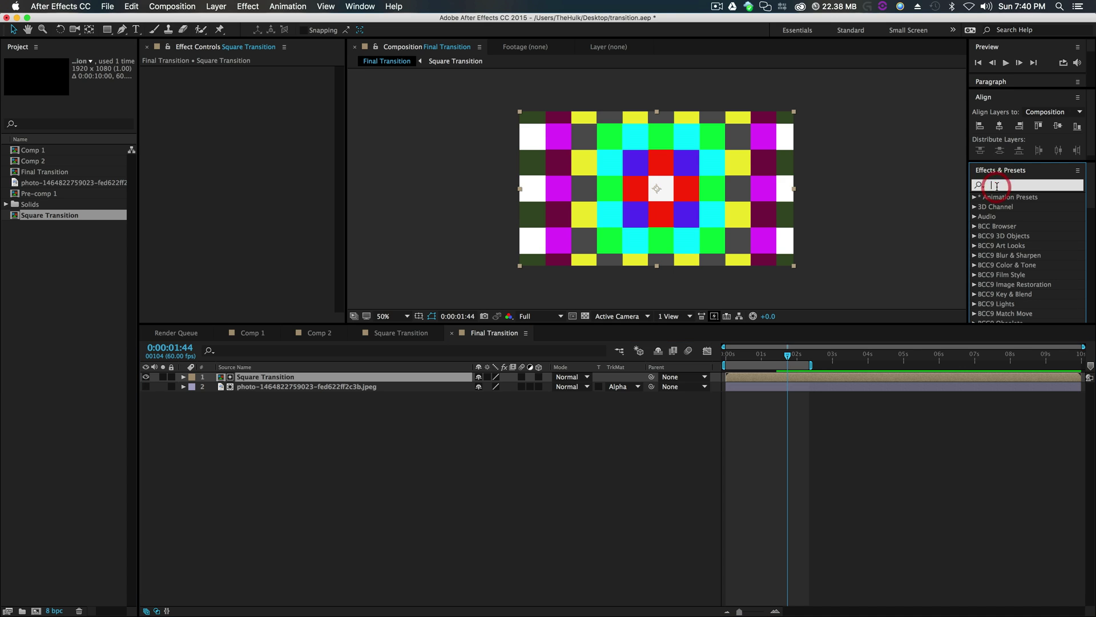
{"action": "type", "text": "fill"}
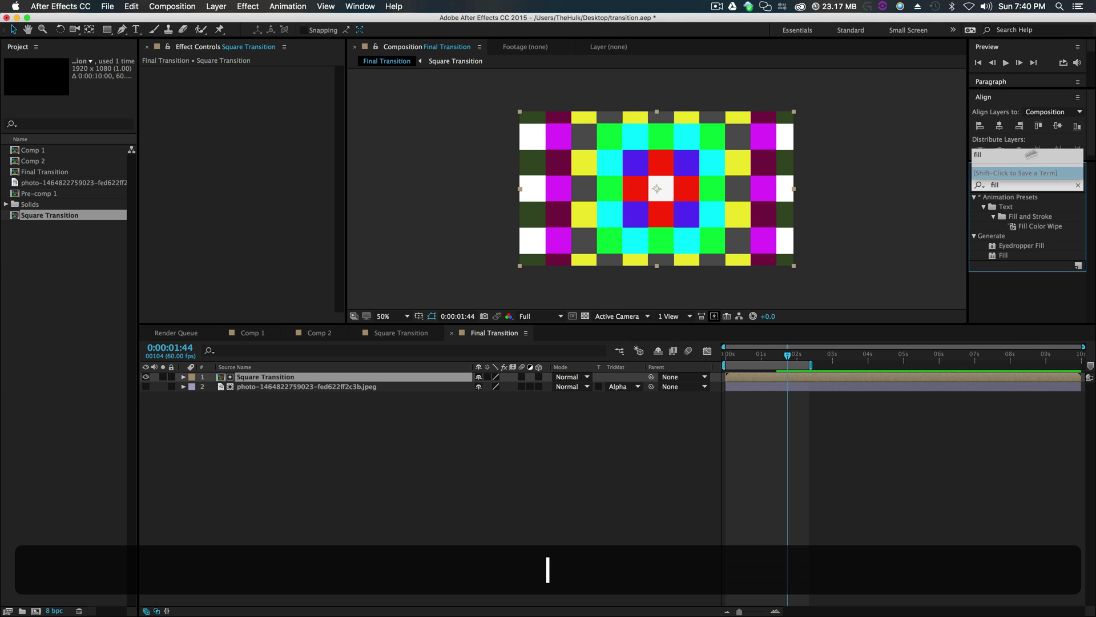
{"action": "left_click_drag", "start_coordinate": [1017, 256], "coordinate": [242, 378]}
{"action": "left_click", "coordinate": [257, 101]}
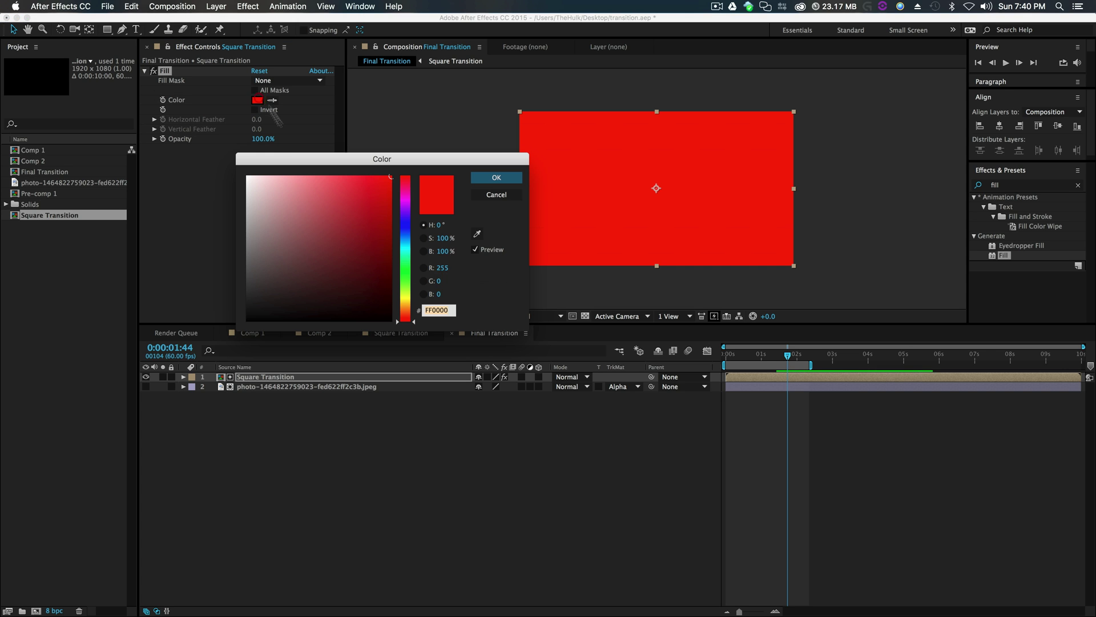
{"action": "left_click_drag", "start_coordinate": [282, 248], "coordinate": [245, 172]}
{"action": "left_click", "coordinate": [505, 175]}
Step: Preview the transition from its start, stop playback, and open the Composition menu
{"action": "left_click_drag", "start_coordinate": [797, 359], "coordinate": [725, 370]}
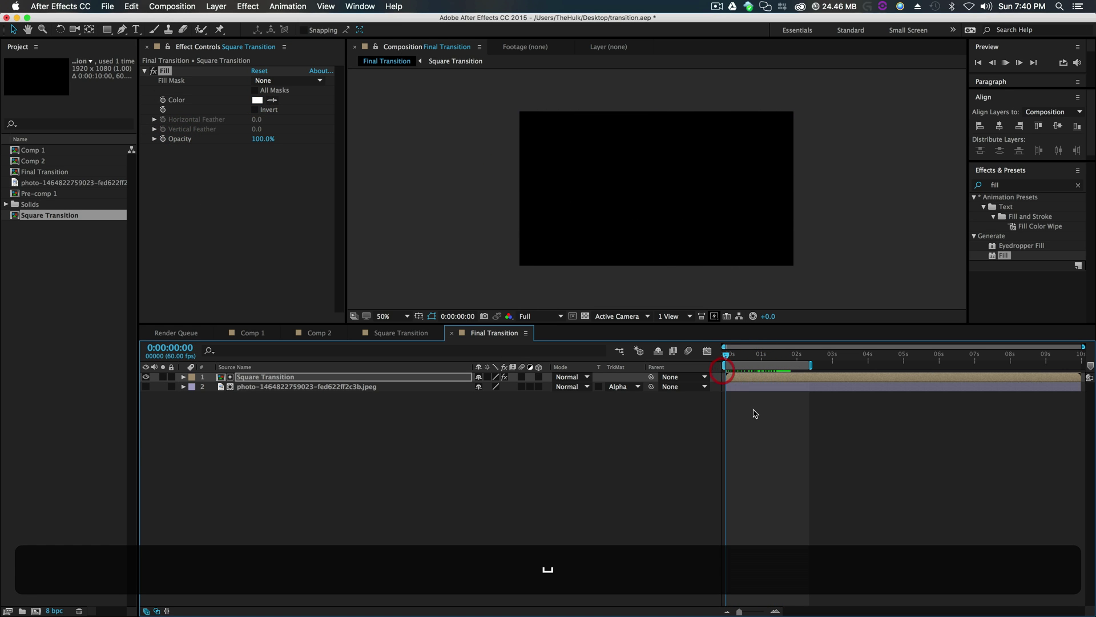
{"action": "key", "text": "space"}
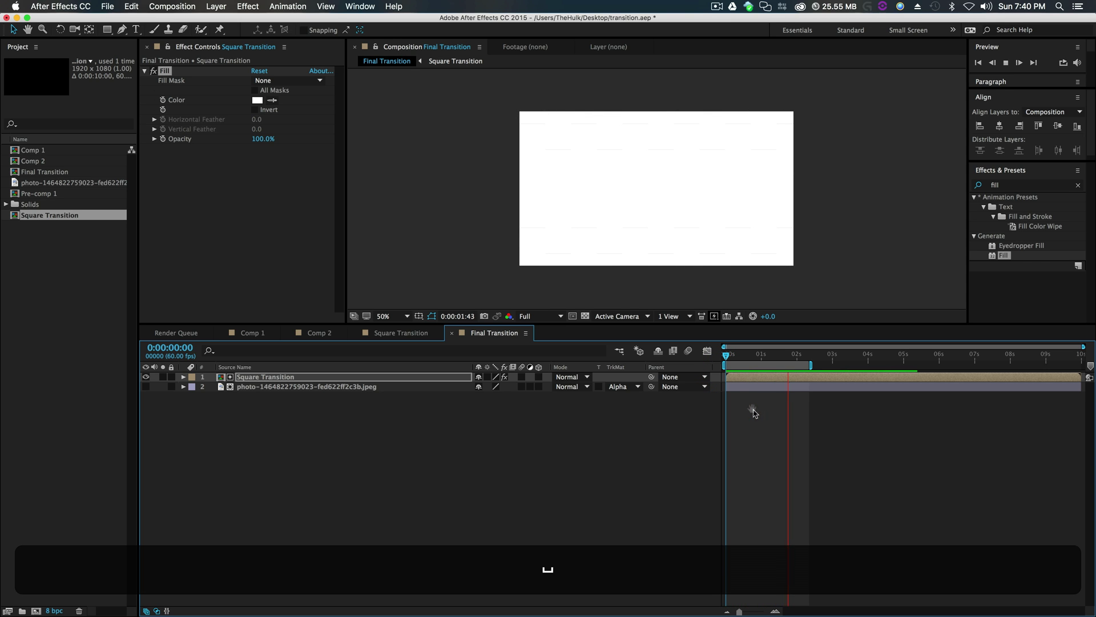
{"action": "key", "text": "space"}
{"action": "left_click", "coordinate": [172, 6]}
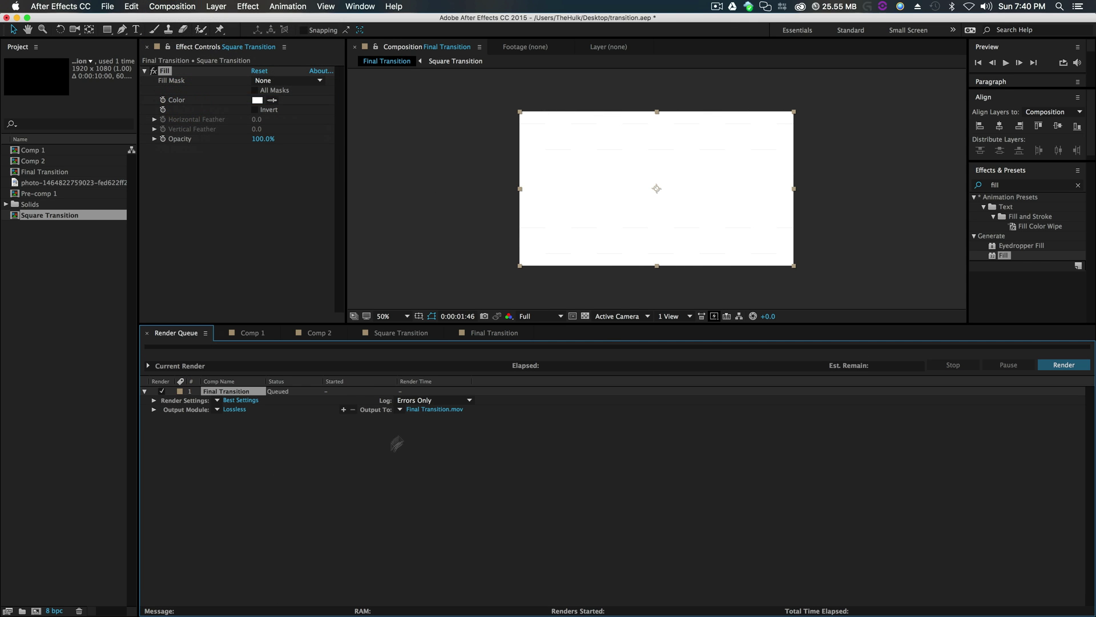
Step: Queue Final Transition with a QuickTime output module set to RGB + Alpha channels
{"action": "key", "text": "ctrl+super+m"}
{"action": "left_click", "coordinate": [243, 438]}
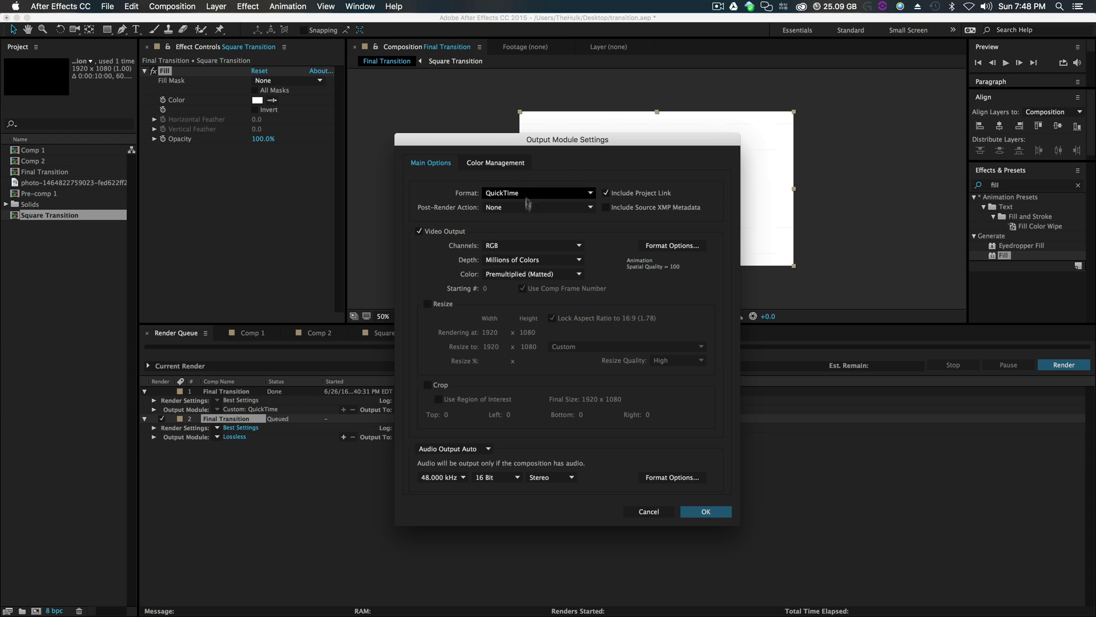
{"action": "left_click", "coordinate": [531, 246]}
{"action": "left_click", "coordinate": [514, 278]}
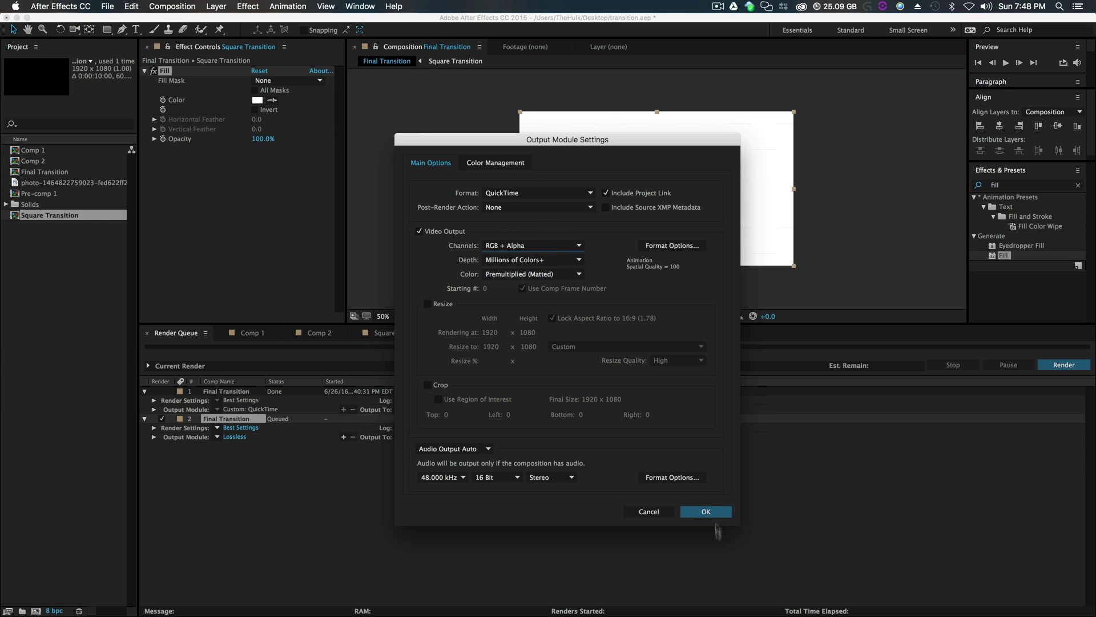
{"action": "left_click", "coordinate": [718, 511]}
Step: Save the output as Final Transition_1.mov, render it, and minimize After Effects
{"action": "left_click", "coordinate": [444, 438]}
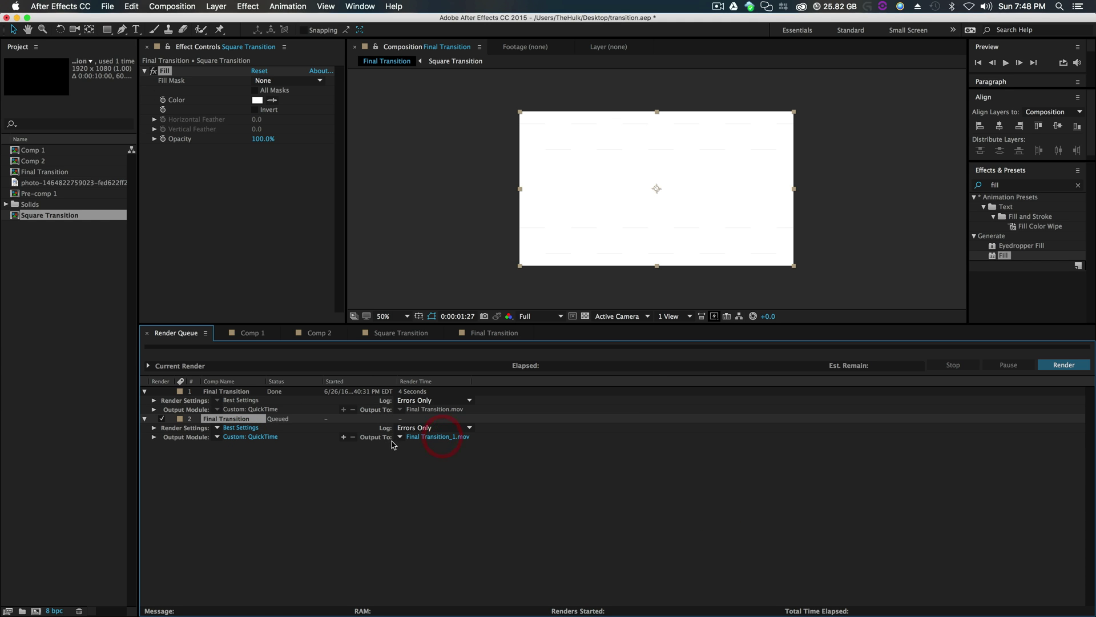
{"action": "left_click", "coordinate": [895, 604]}
{"action": "left_click", "coordinate": [1064, 364]}
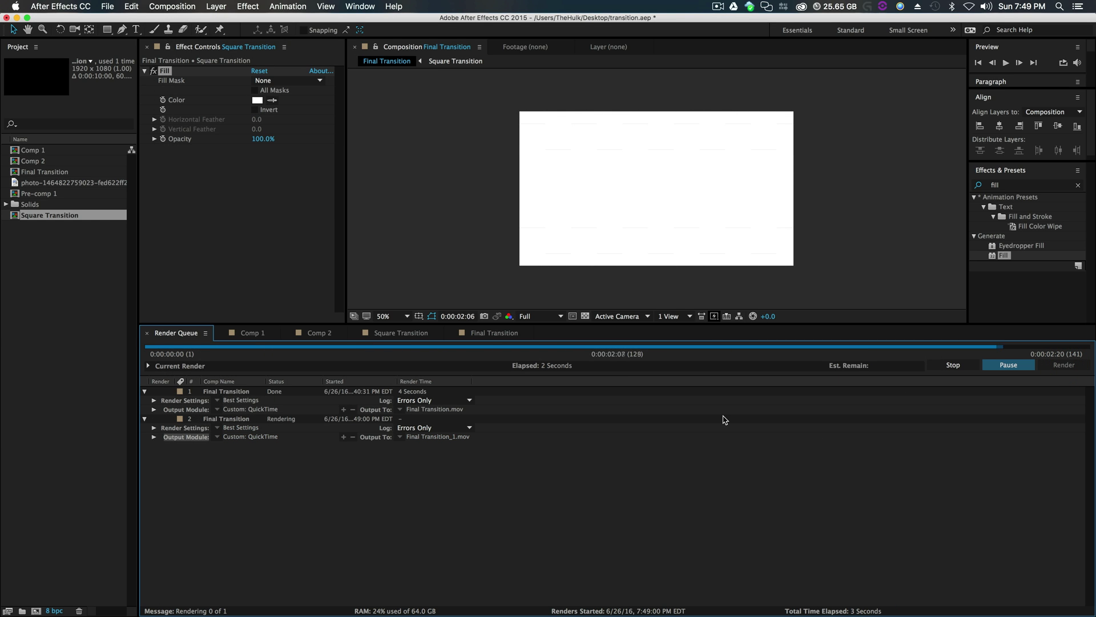
{"action": "left_click", "coordinate": [17, 18]}
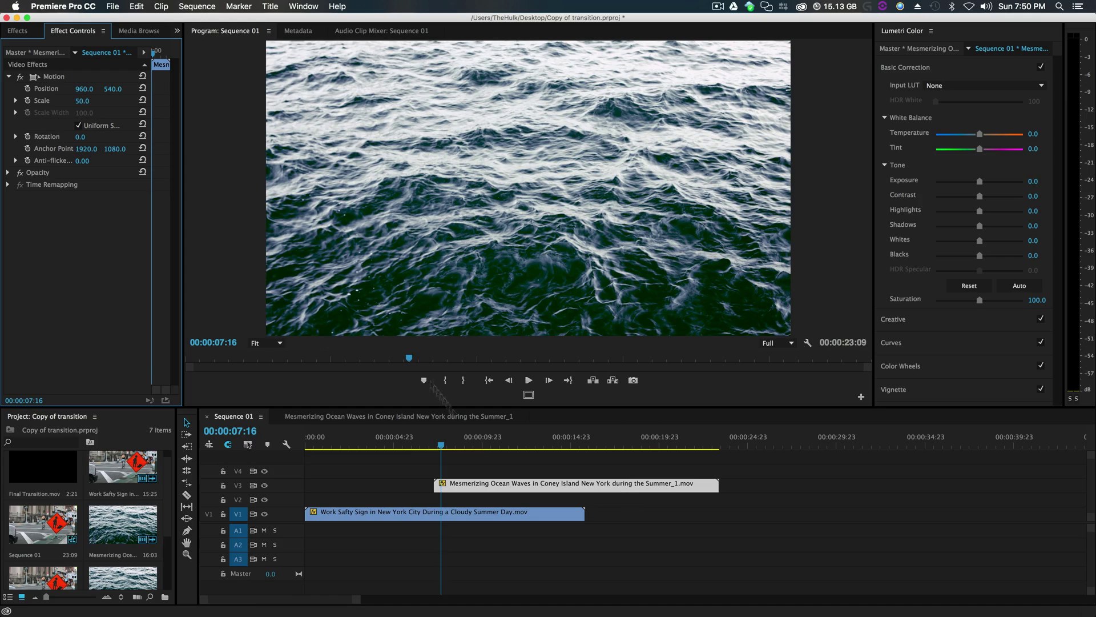
Step: Play the sequence back from the street sign clip to review it
{"action": "left_click_drag", "start_coordinate": [394, 449], "coordinate": [415, 467]}
{"action": "key", "text": "space"}
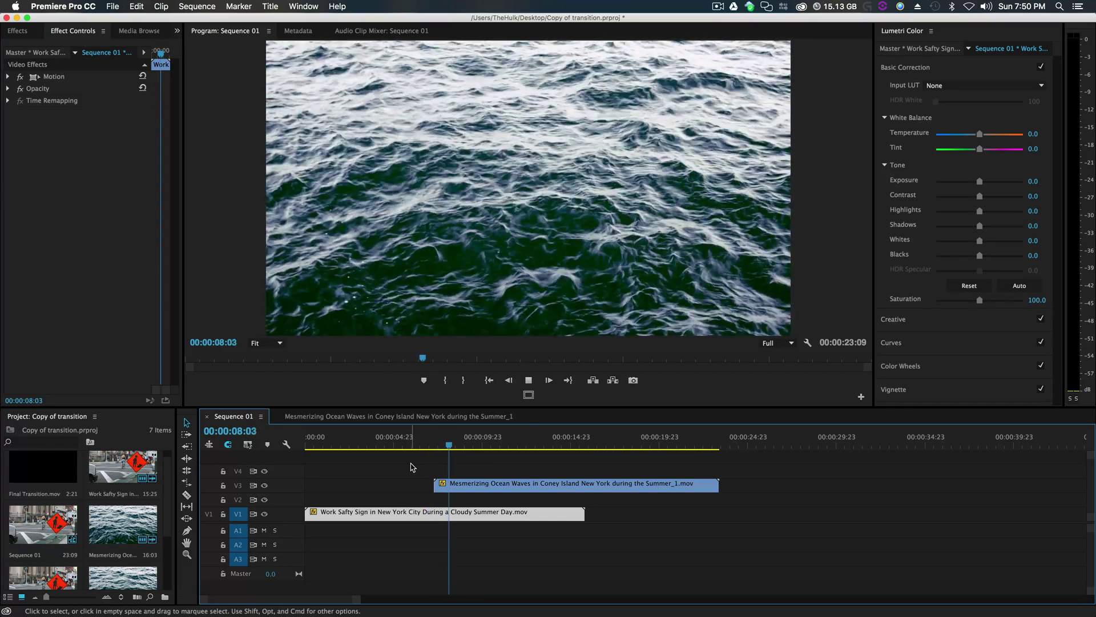
{"action": "key", "text": "space"}
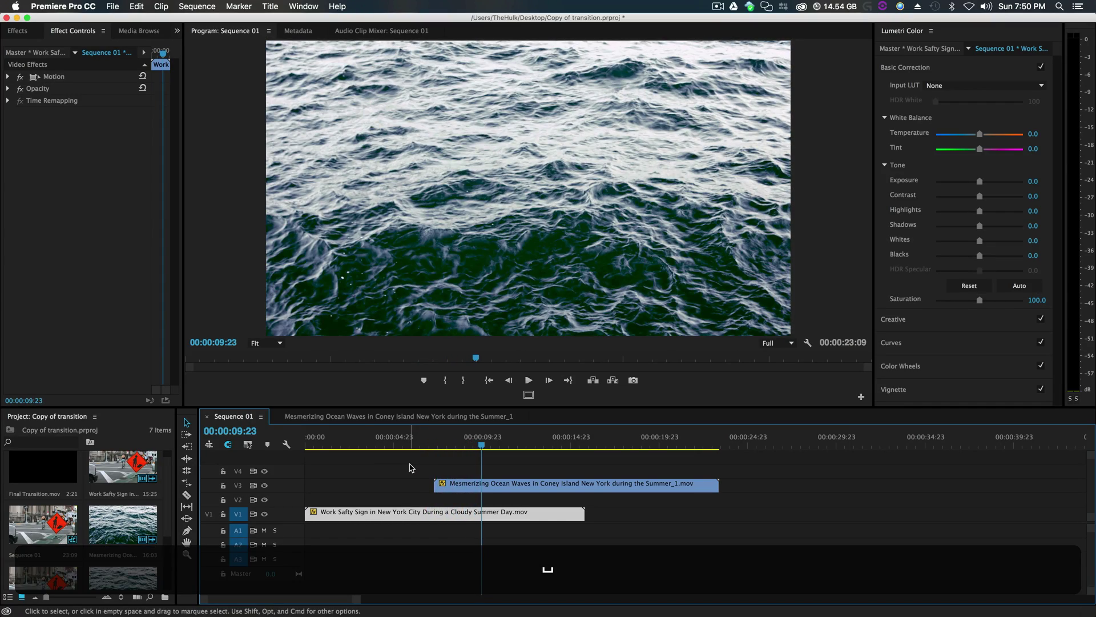
Step: Preview Final Transition_1 in the Source window, scrubbing through the squares, then close it
{"action": "scroll", "coordinate": [43, 500], "scroll_direction": "down", "scroll_amount": 3}
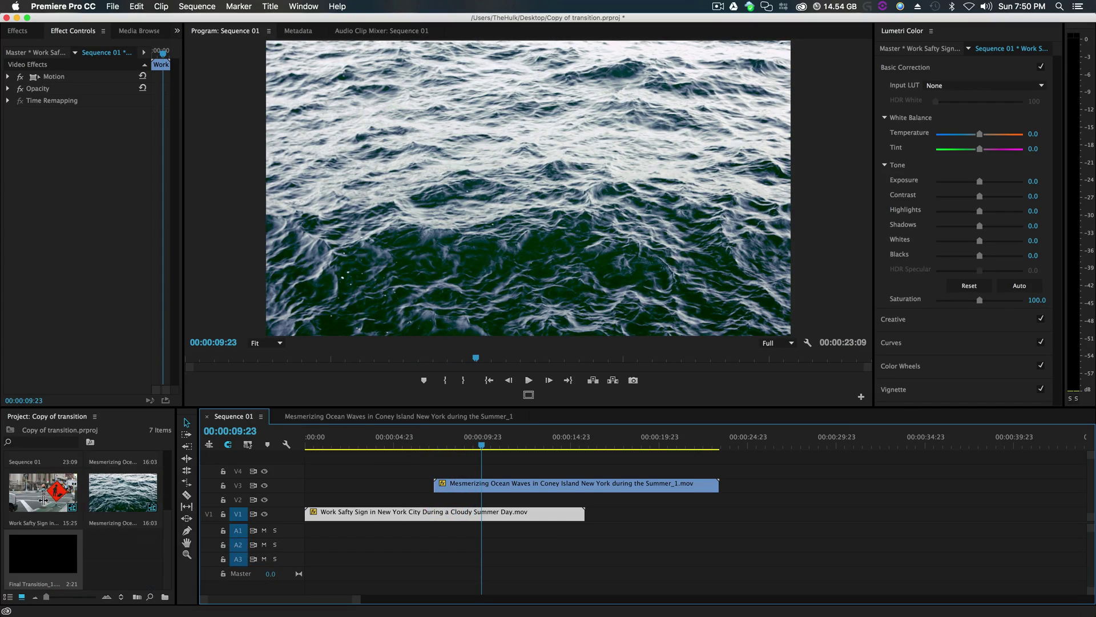
{"action": "left_click", "coordinate": [59, 552]}
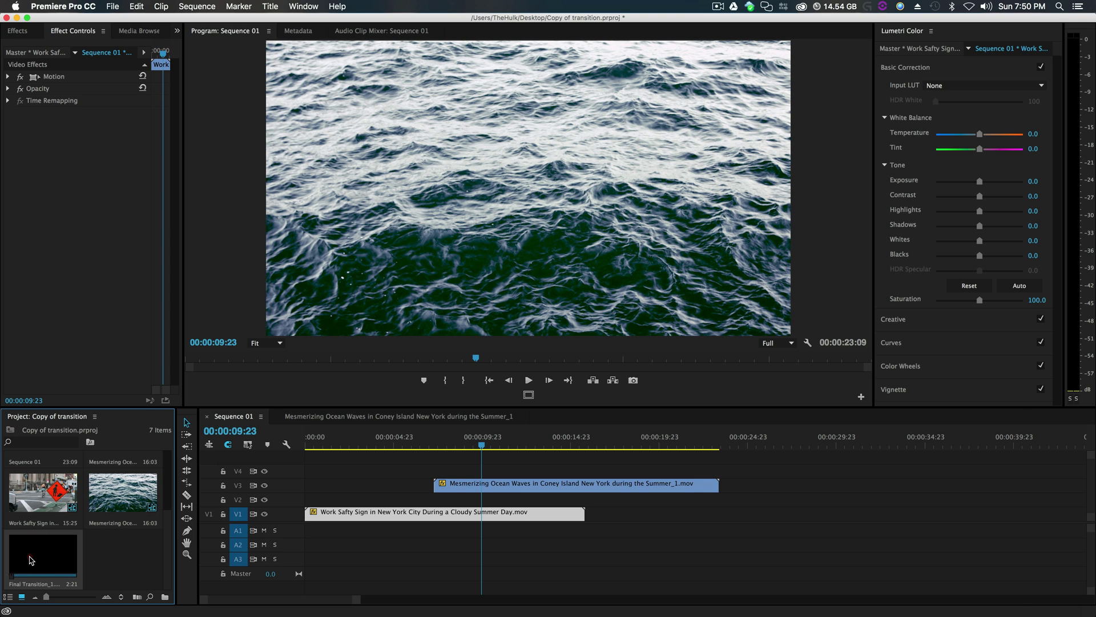
{"action": "double_click", "coordinate": [31, 560]}
{"action": "left_click_drag", "start_coordinate": [377, 192], "coordinate": [324, 52]}
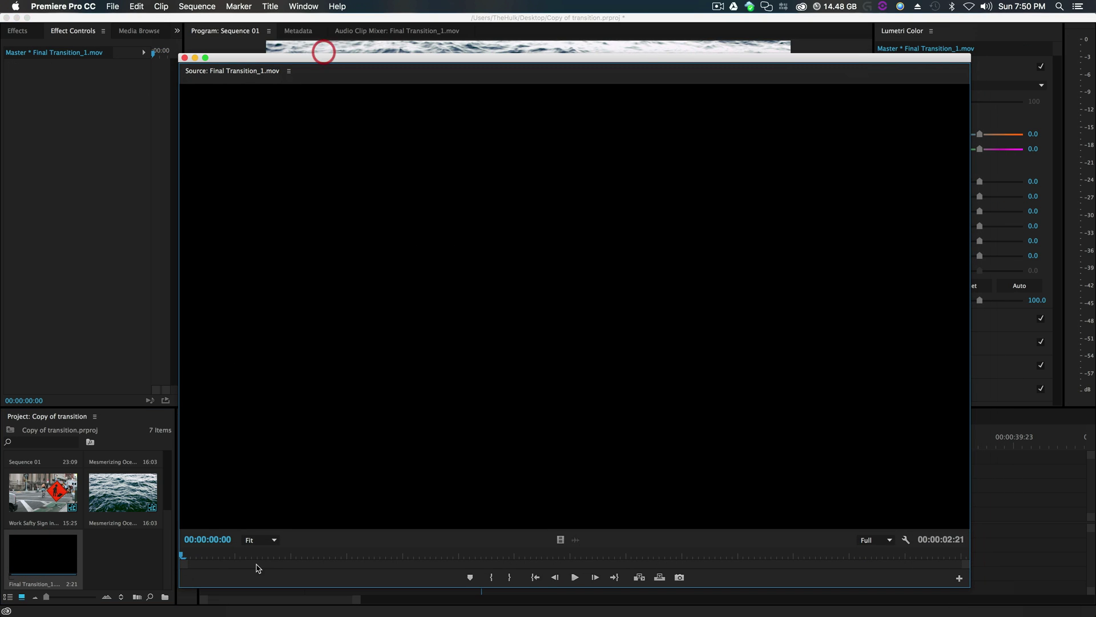
{"action": "left_click_drag", "start_coordinate": [194, 558], "coordinate": [334, 540]}
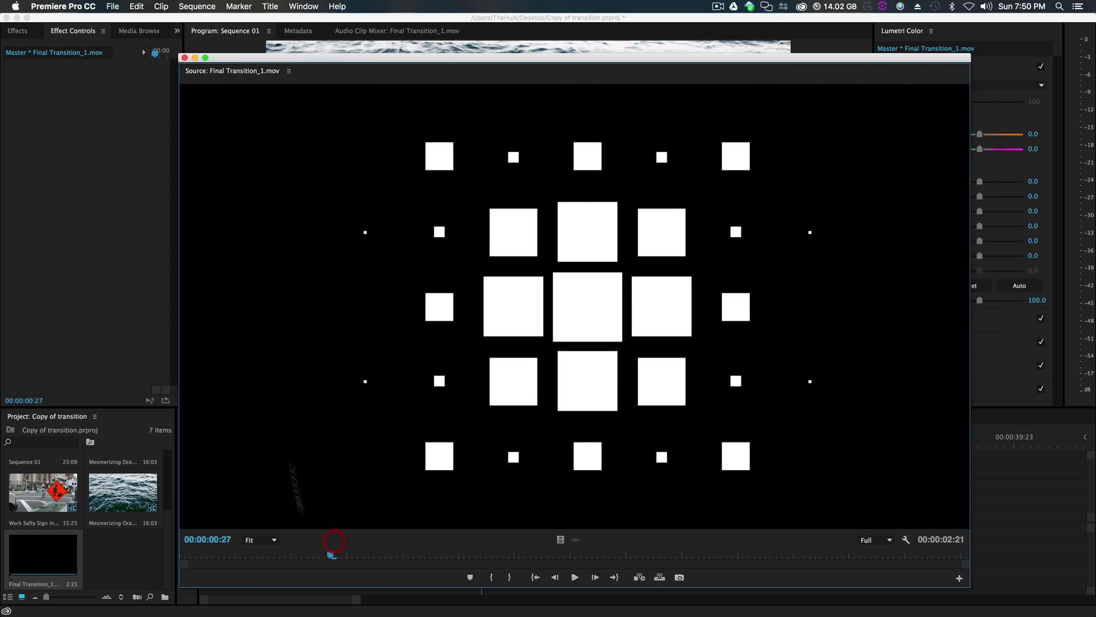
{"action": "left_click", "coordinate": [183, 58]}
Step: Place Final Transition_1 on V2 at about 00:00:08, where the ocean clip starts
{"action": "left_click", "coordinate": [407, 501]}
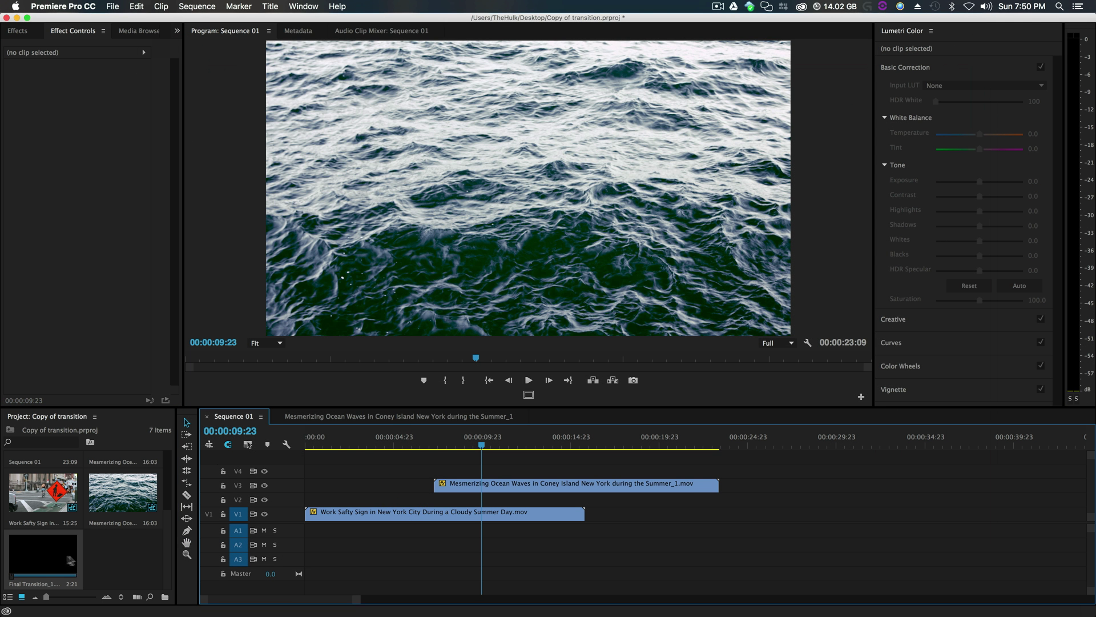
{"action": "left_click", "coordinate": [16, 548]}
{"action": "left_click_drag", "start_coordinate": [46, 557], "coordinate": [448, 465]}
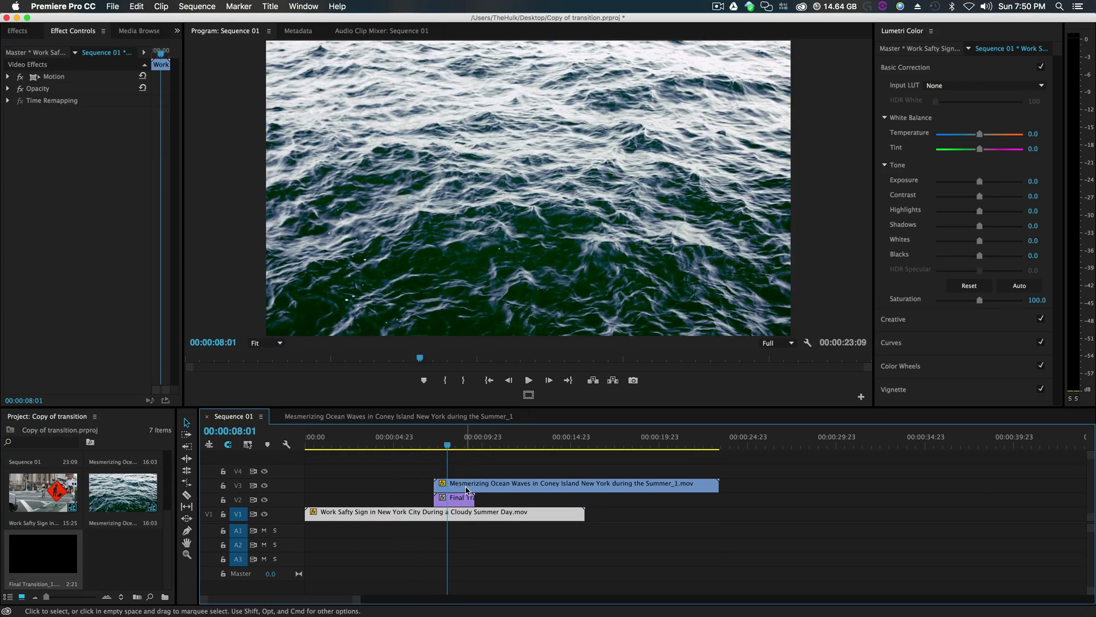
Step: Find the Set Matte effect and apply it to the ocean clip on V3
{"action": "left_click", "coordinate": [23, 32]}
{"action": "left_click", "coordinate": [43, 48]}
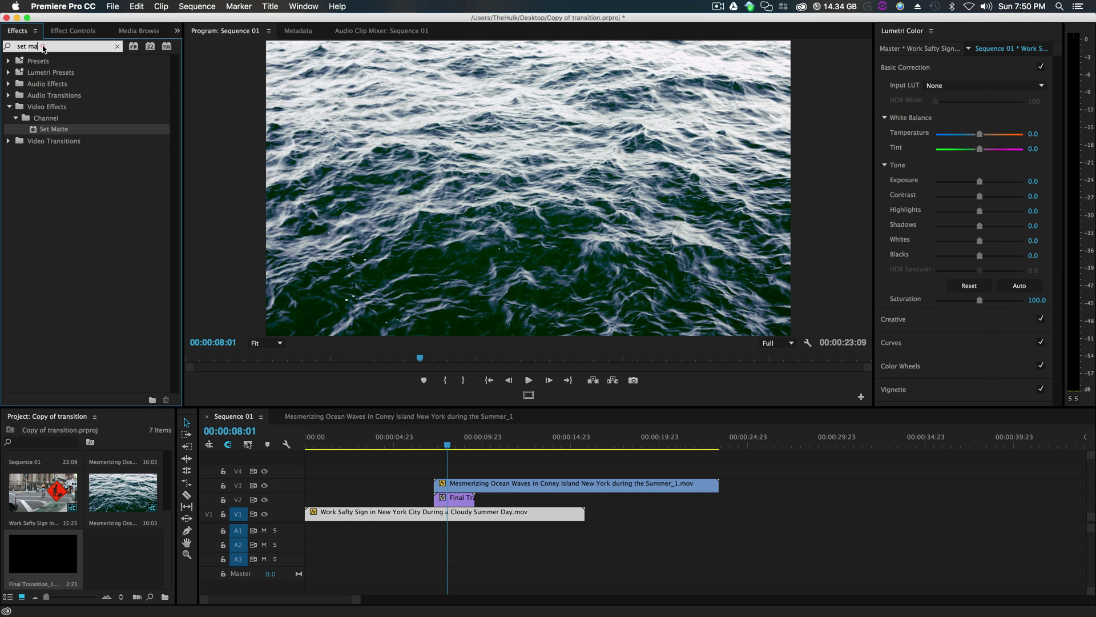
{"action": "left_click", "coordinate": [118, 46]}
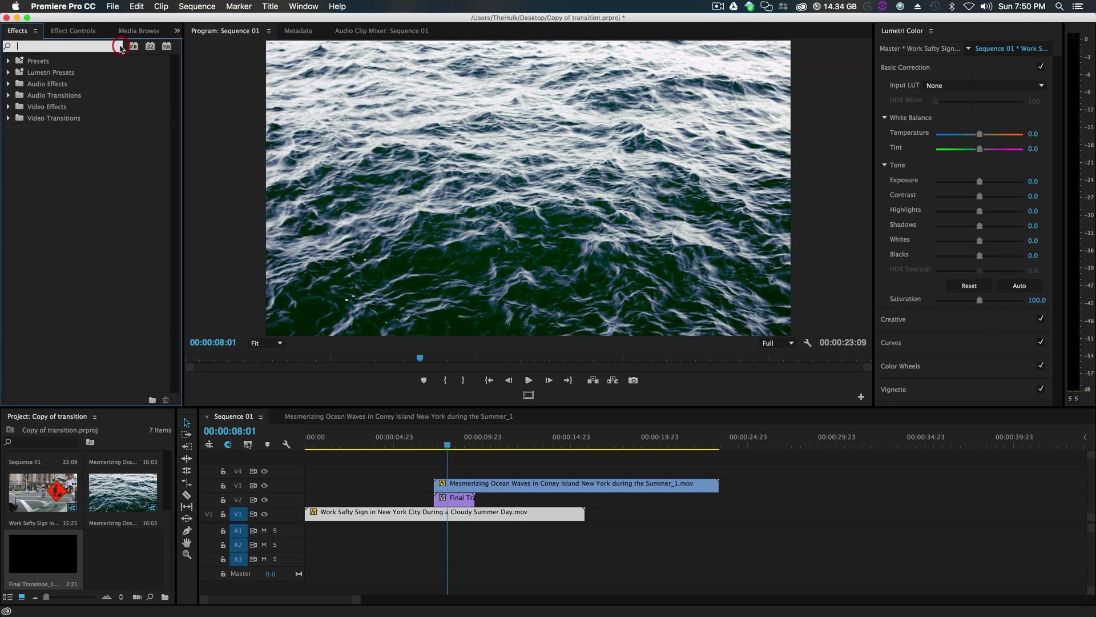
{"action": "type", "text": "set ma"}
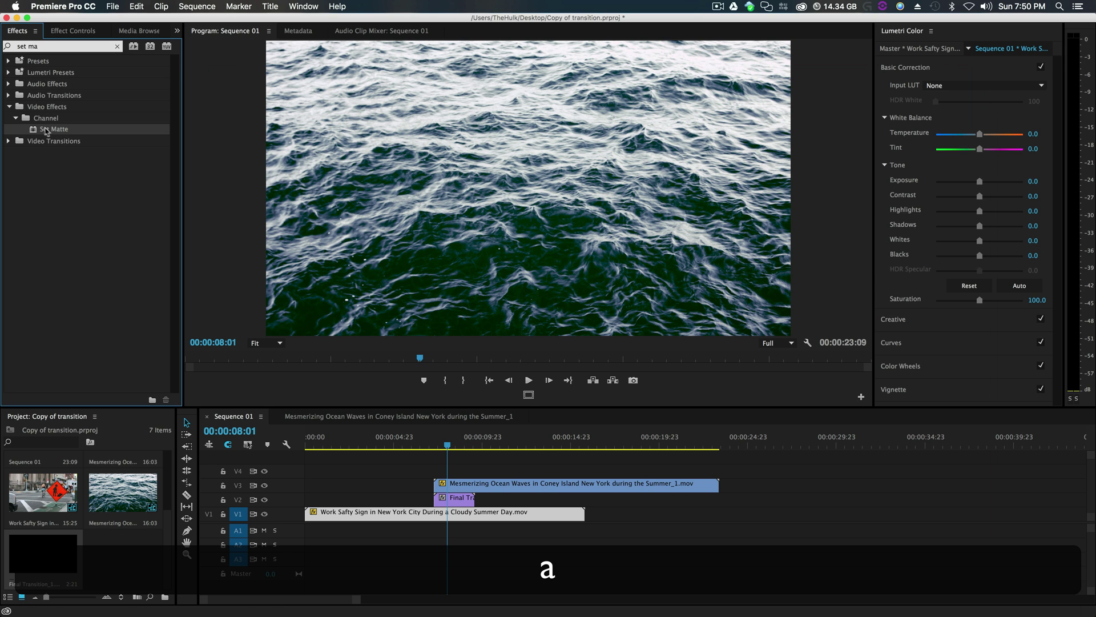
{"action": "left_click_drag", "start_coordinate": [46, 132], "coordinate": [496, 433]}
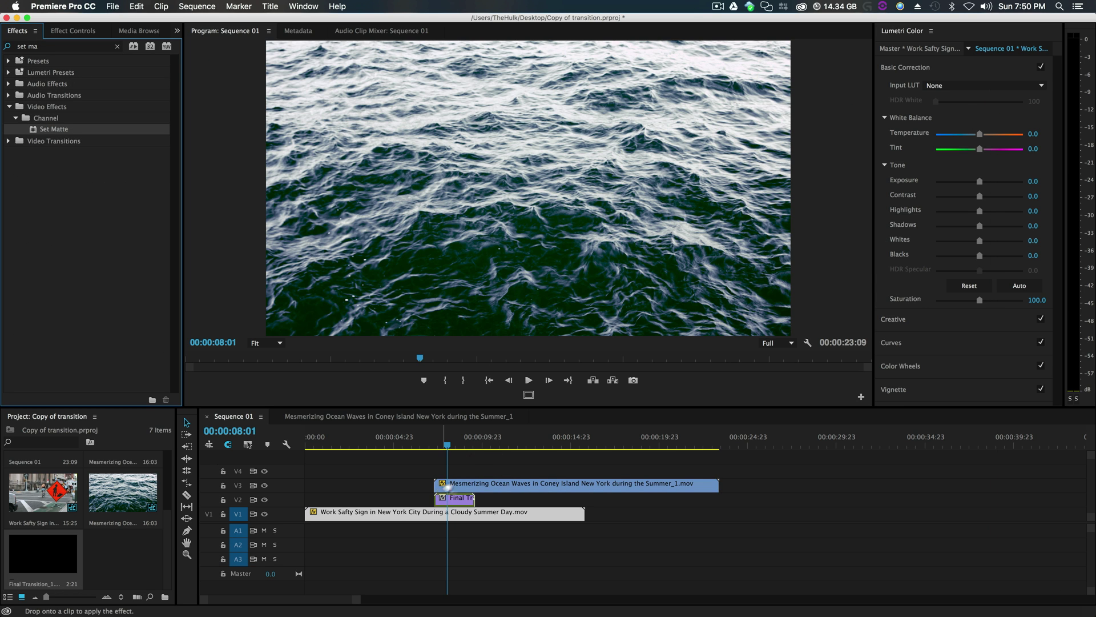
{"action": "left_click_drag", "start_coordinate": [447, 486], "coordinate": [468, 485]}
Step: Set the ocean clip's Set Matte Take Matte From Layer to Video 2
{"action": "left_click", "coordinate": [452, 447]}
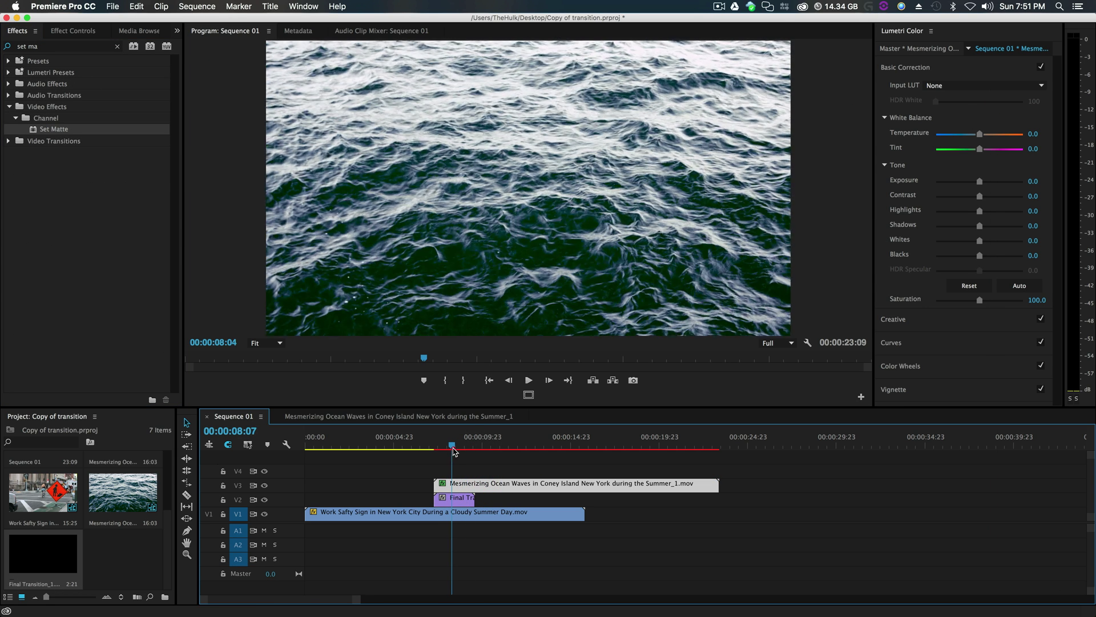
{"action": "left_click", "coordinate": [84, 32]}
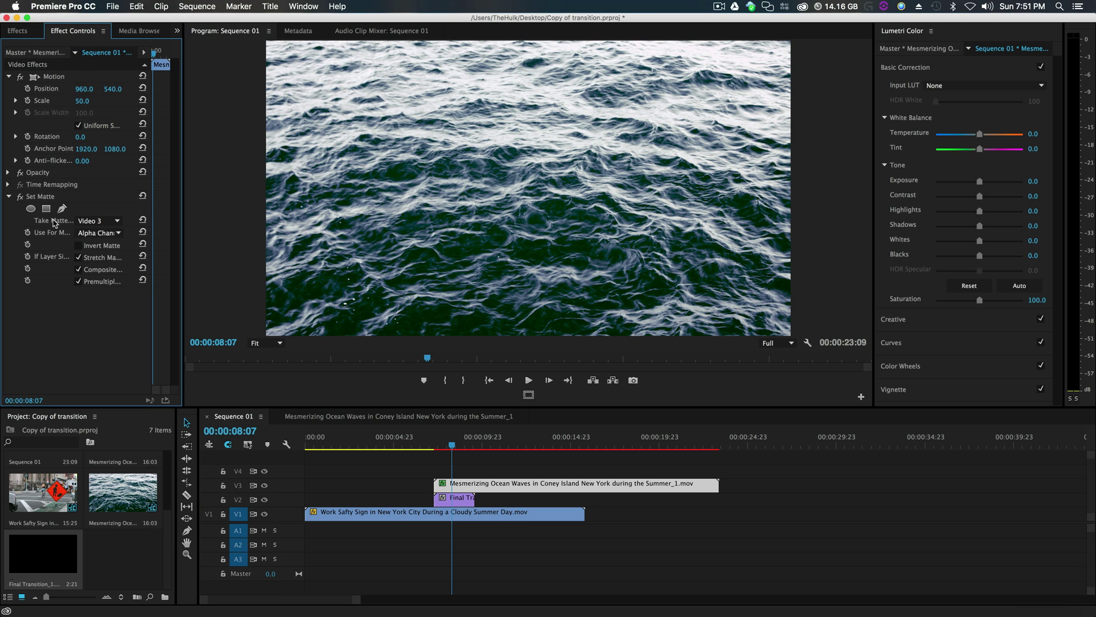
{"action": "left_click", "coordinate": [109, 223]}
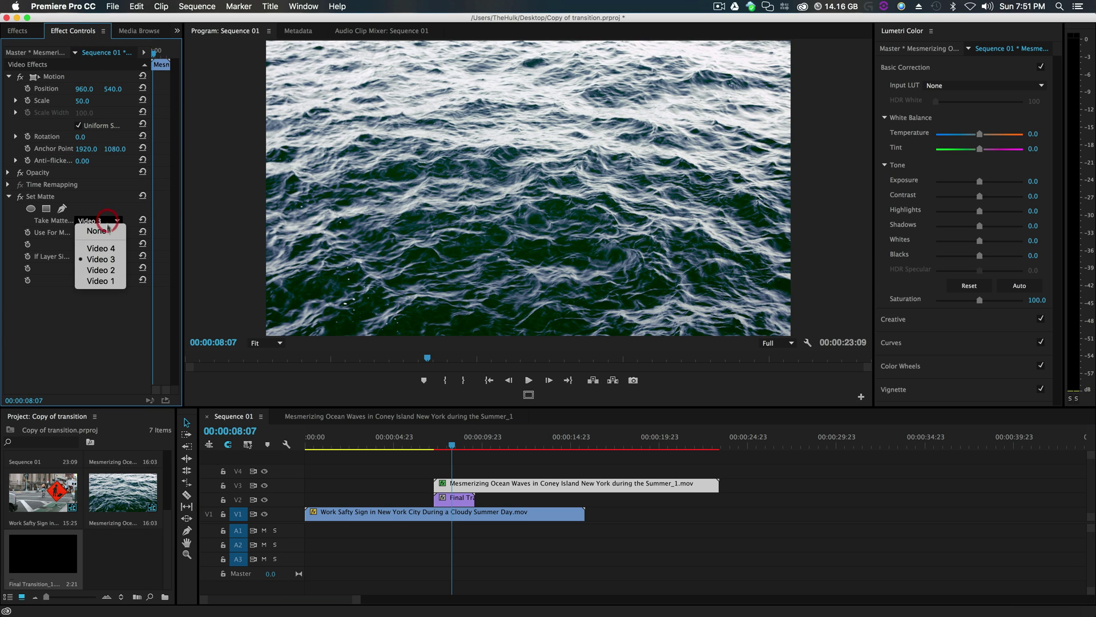
{"action": "left_click", "coordinate": [98, 267]}
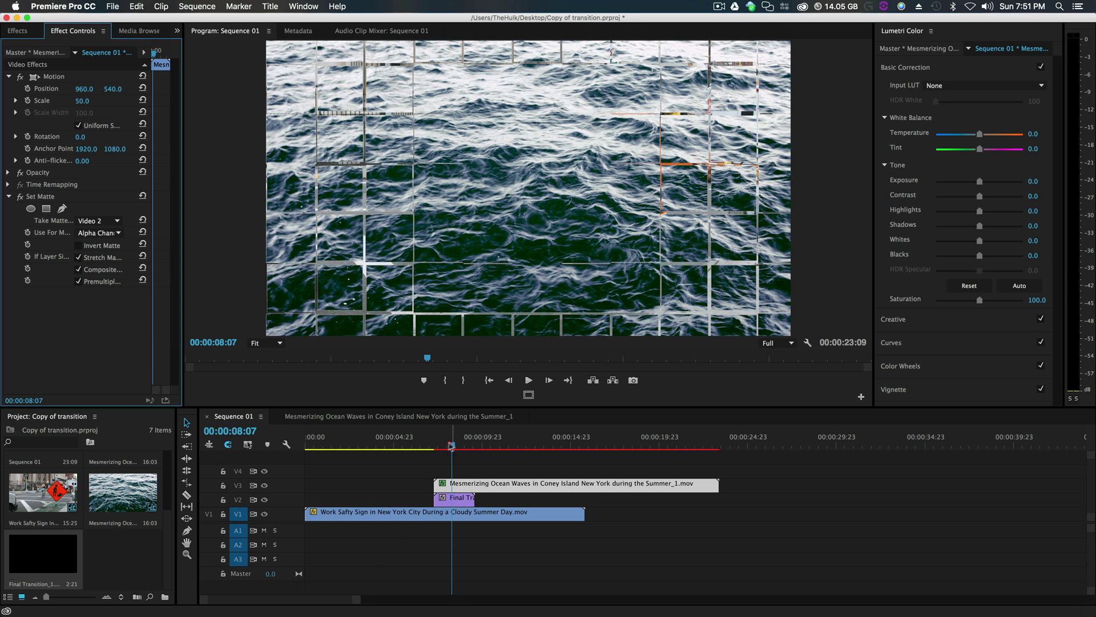
Step: Play through the square-grid transition twice to check it, then minimize Premiere Pro
{"action": "left_click_drag", "start_coordinate": [452, 445], "coordinate": [412, 445]}
{"action": "key", "text": "space"}
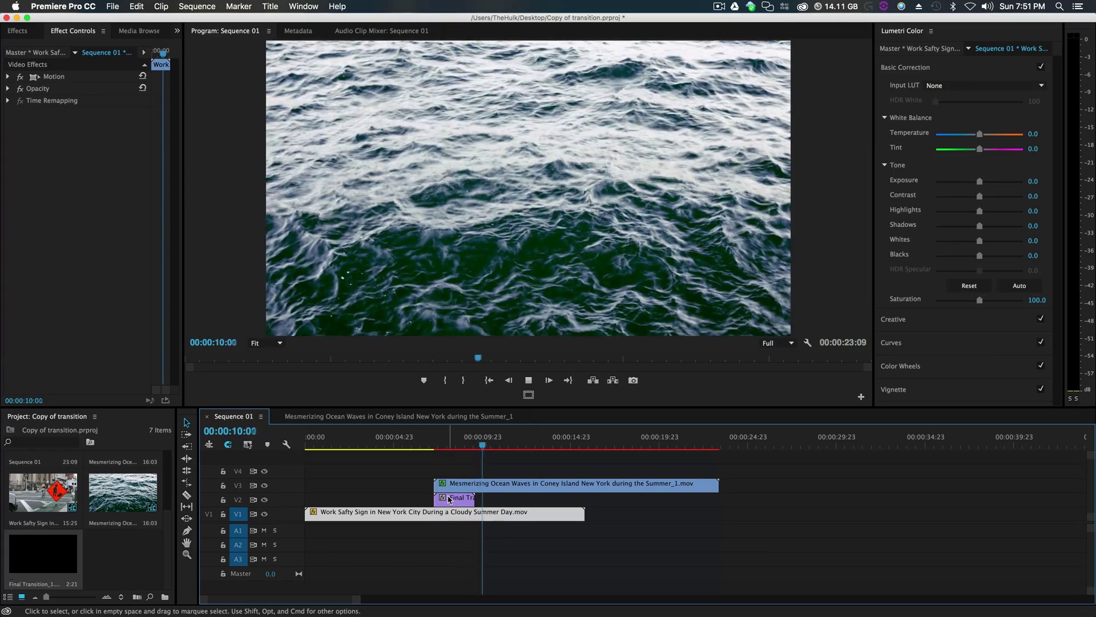
{"action": "left_click", "coordinate": [424, 445]}
{"action": "key", "text": "space"}
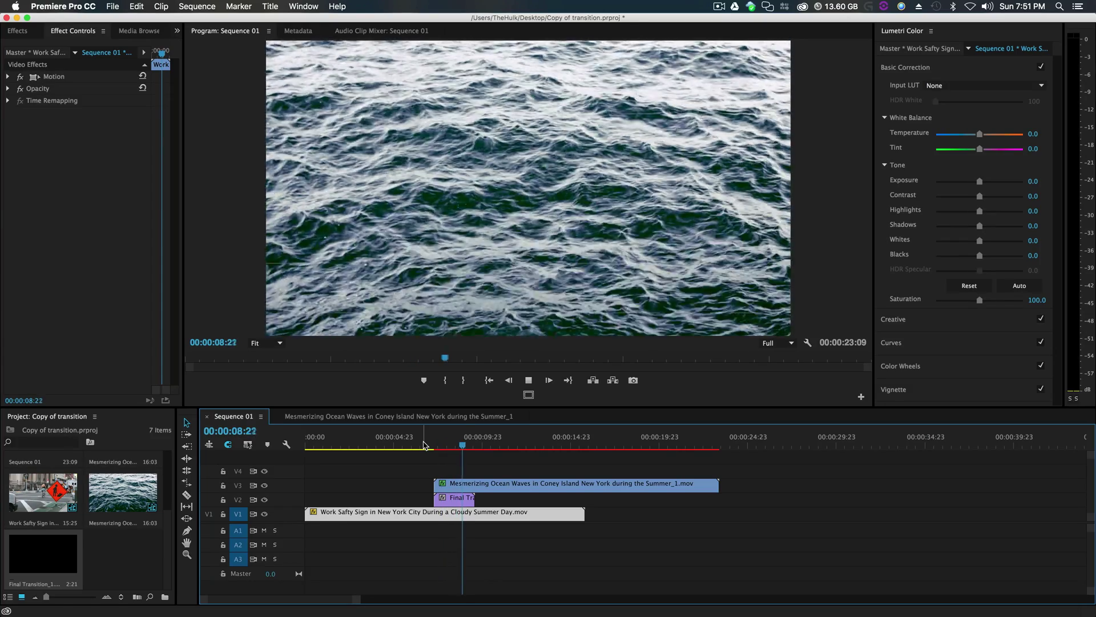
{"action": "key", "text": "space"}
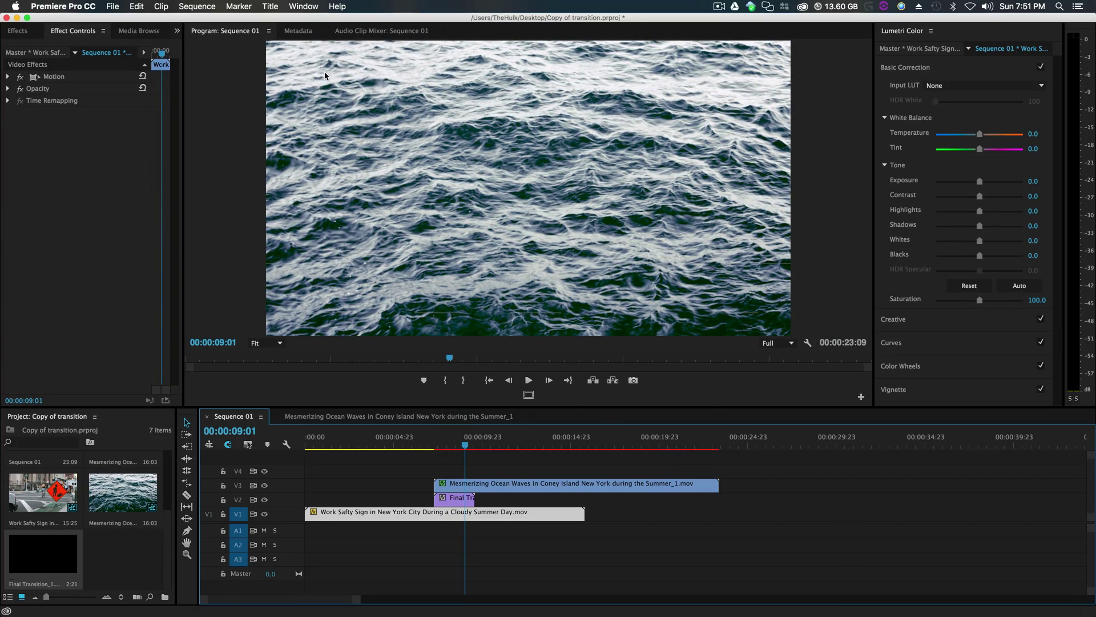
{"action": "left_click", "coordinate": [16, 18]}
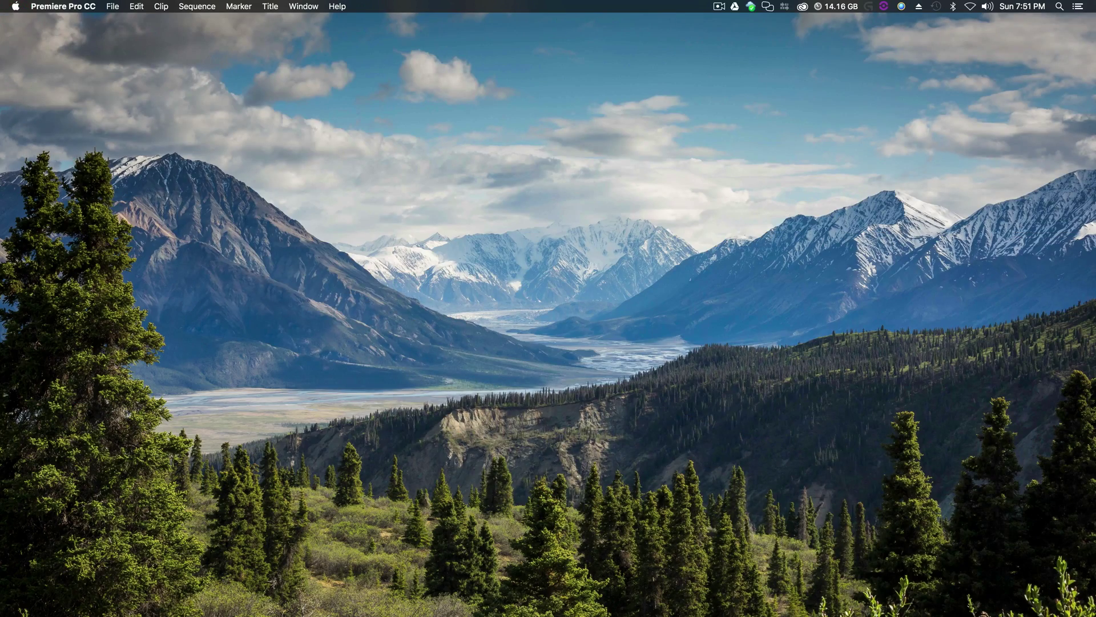
Step: Return to After Effects, scrub the Final Transition timeline, and save transition.aep
{"action": "key", "text": "super+Tab"}
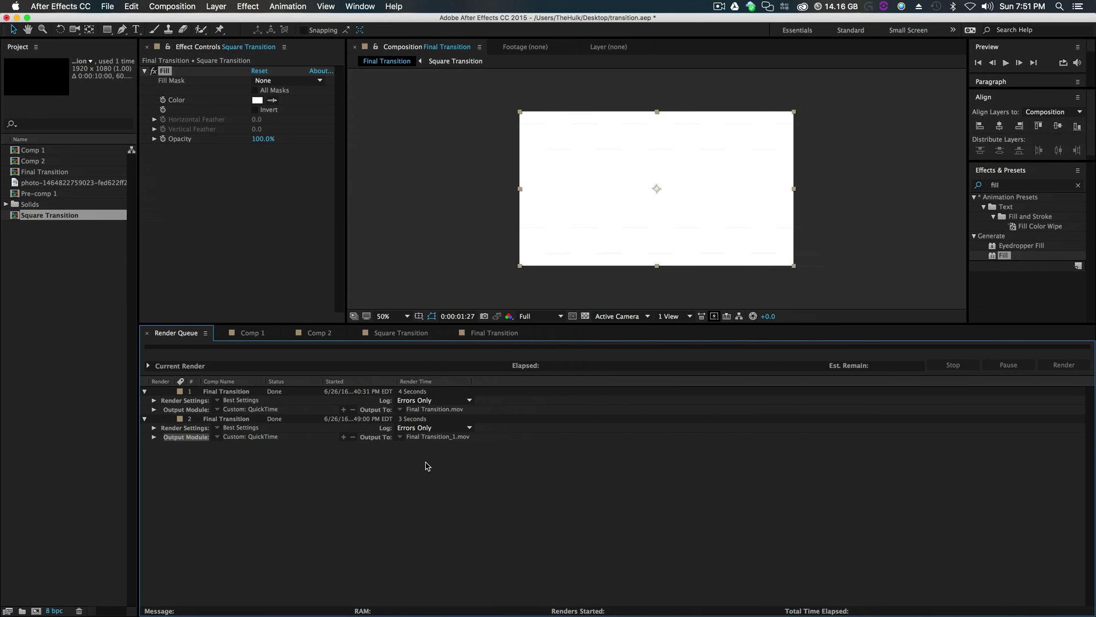
{"action": "left_click", "coordinate": [494, 332]}
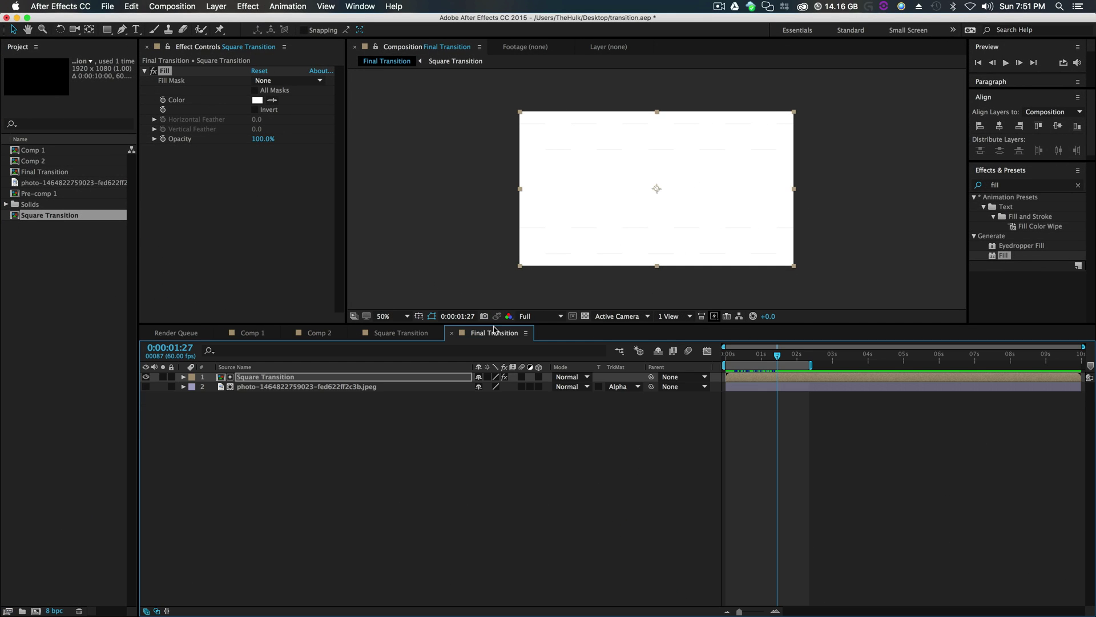
{"action": "left_click_drag", "start_coordinate": [775, 356], "coordinate": [777, 403]}
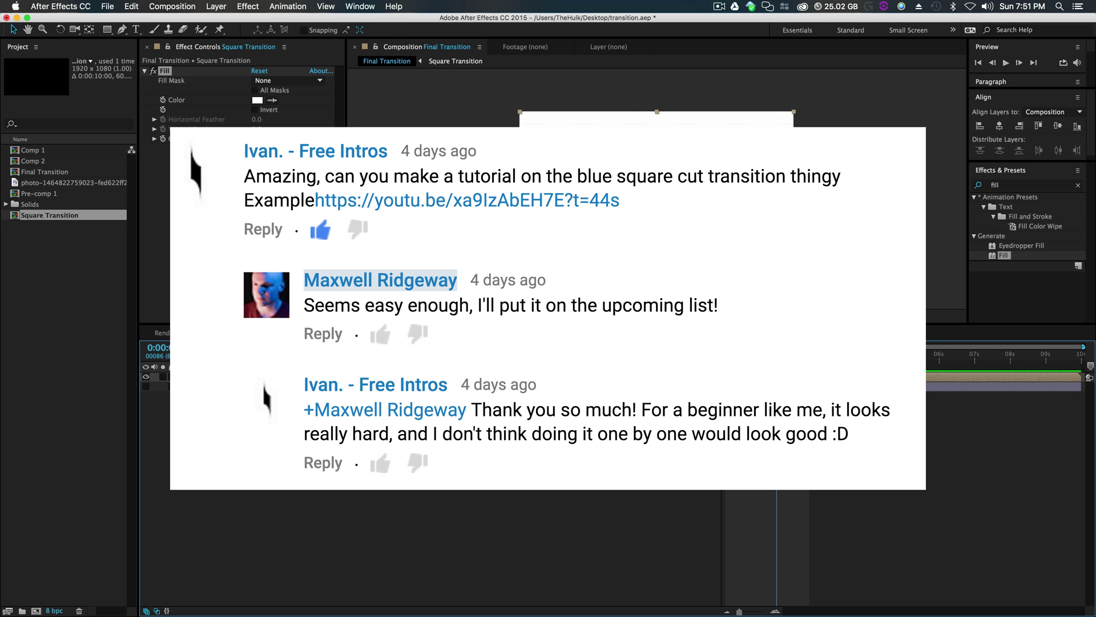
{"action": "key", "text": "super+s"}
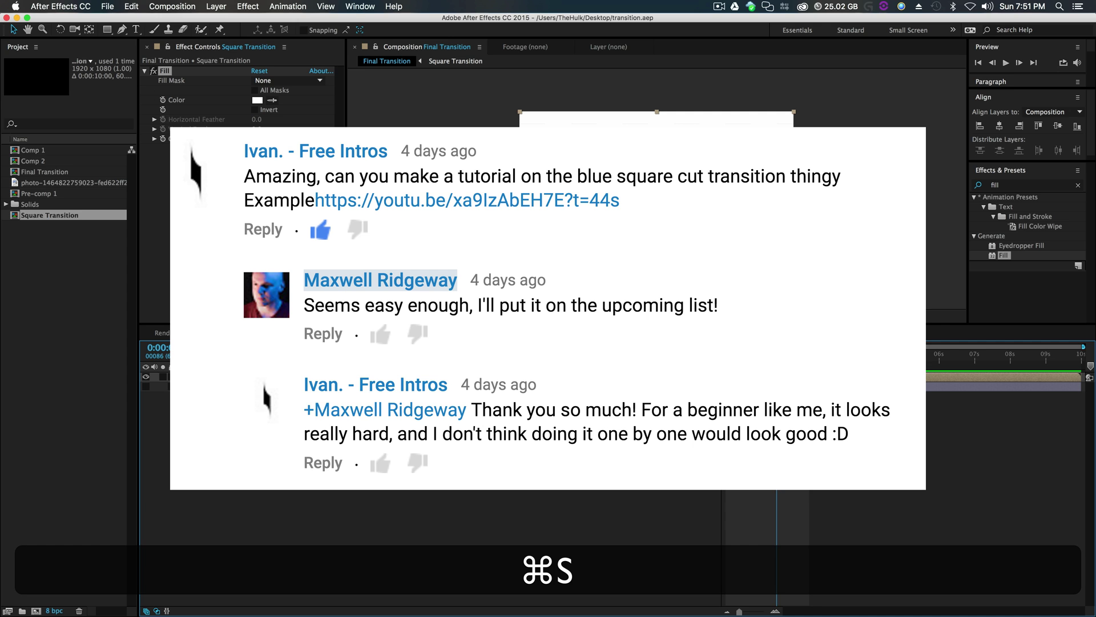